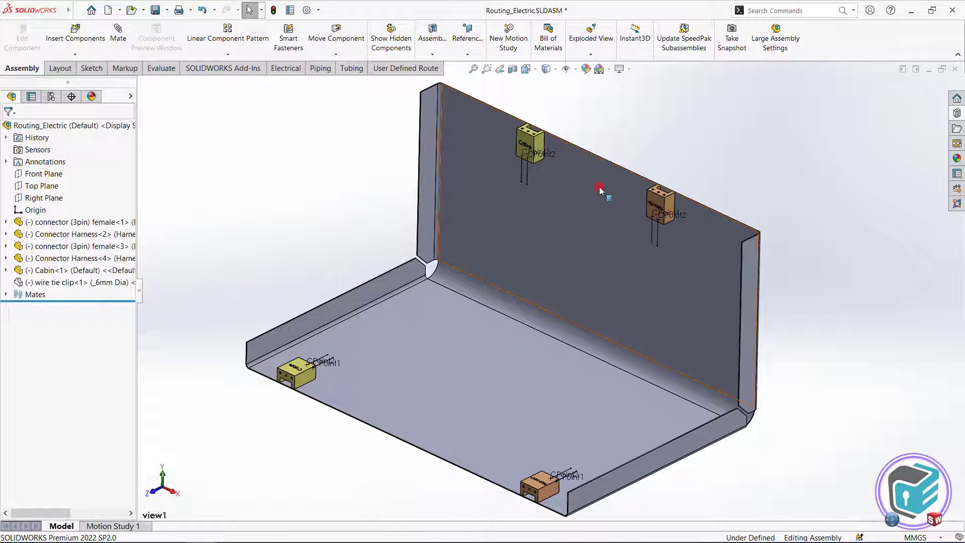
# Step: Open the Cable connector part from the assembly in its own window
pyautogui.scroll(-3, 583, 161)
pyautogui.scroll(-3, 598, 210)
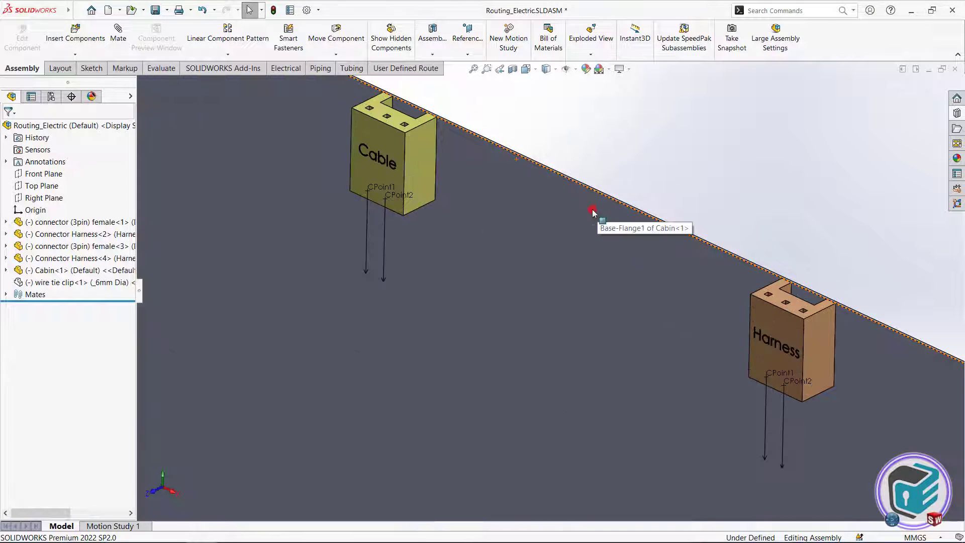
pyautogui.click(425, 162)
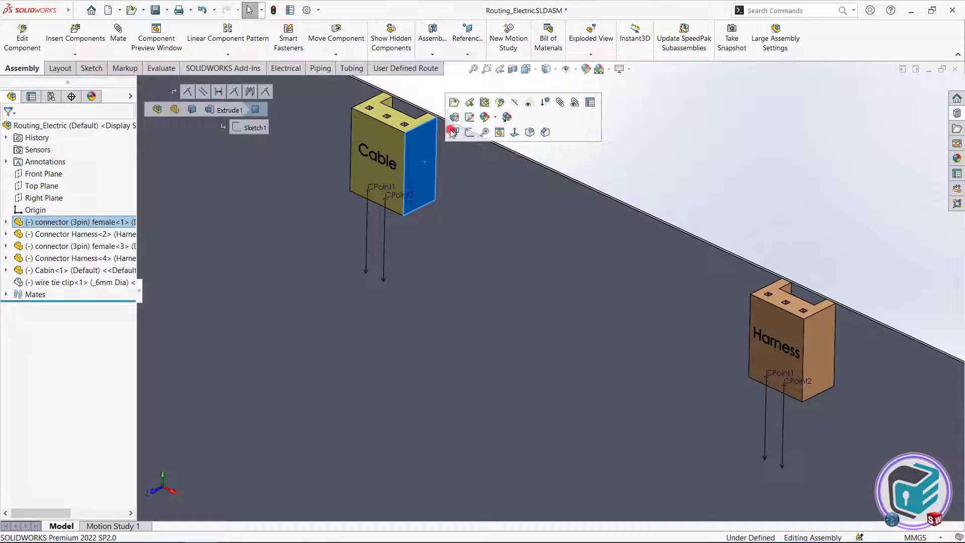
pyautogui.click(460, 104)
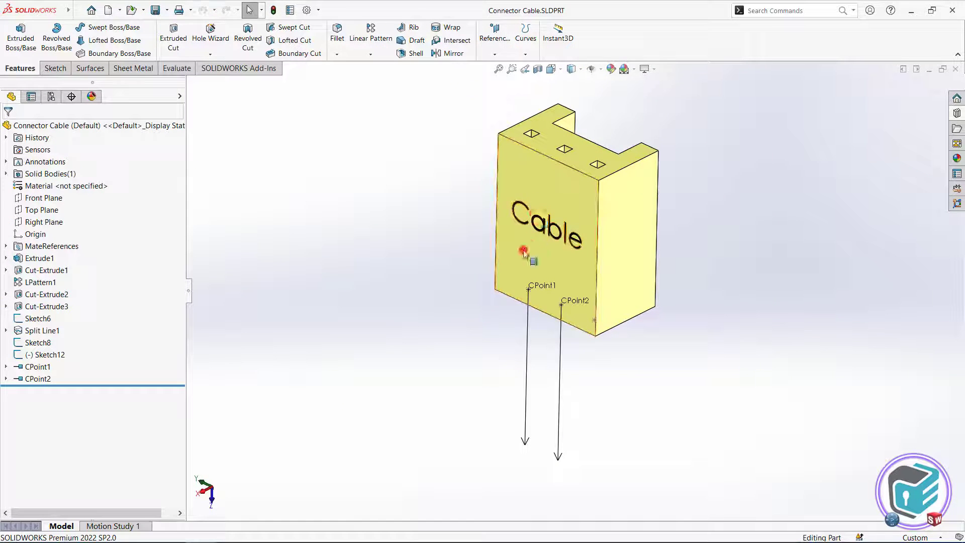
# Step: Inspect an existing connection point and orbit to view the part's underside
pyautogui.click(30, 368)
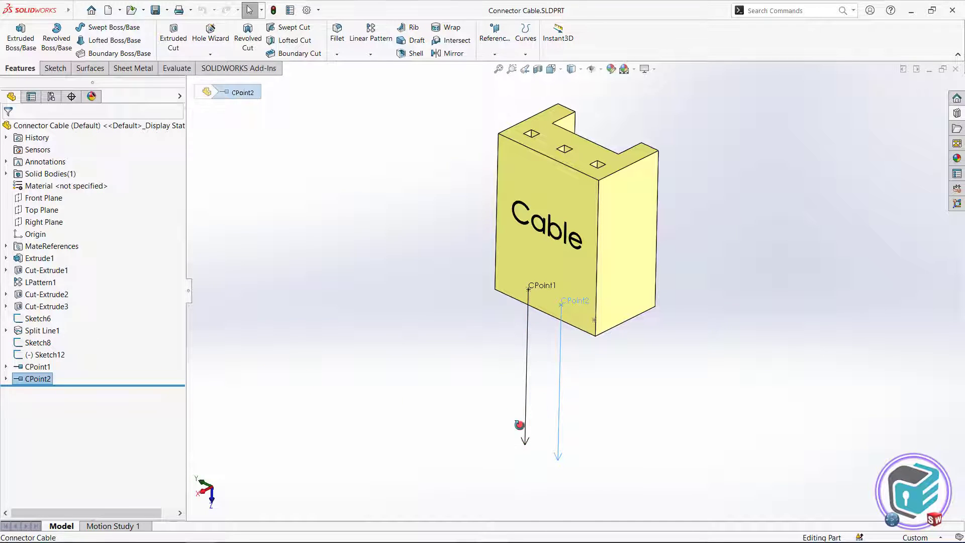
pyautogui.moveTo(520, 424); pyautogui.dragTo(623, 265, button='middle')
pyautogui.scroll(-3, 623, 272)
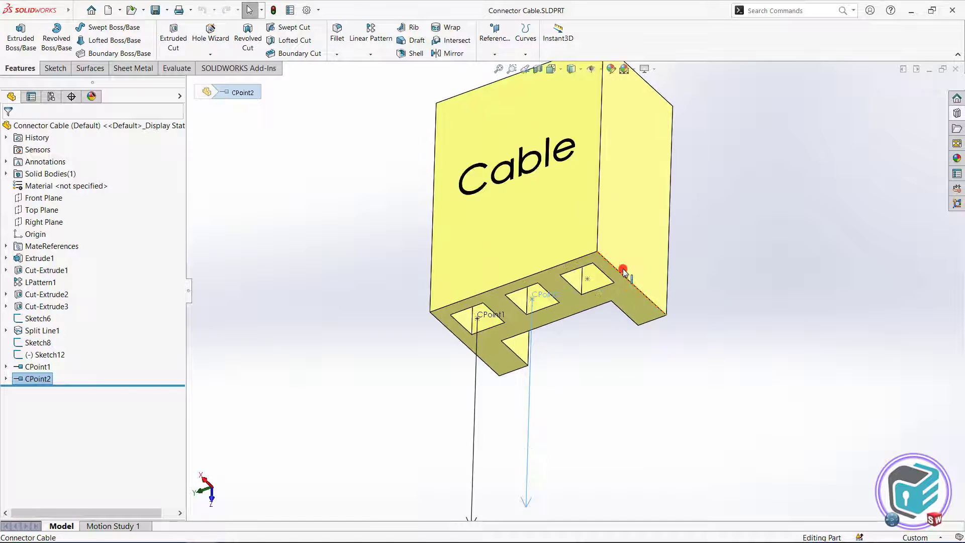
pyautogui.click(743, 280)
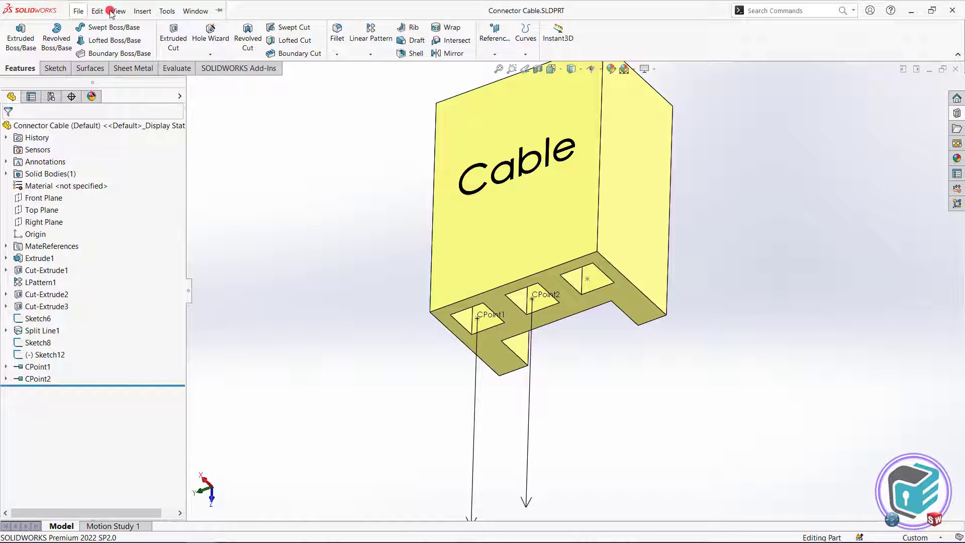
# Step: Start a new connection point on the third pin hole's sketch point and the bottom face
pyautogui.click(167, 11)
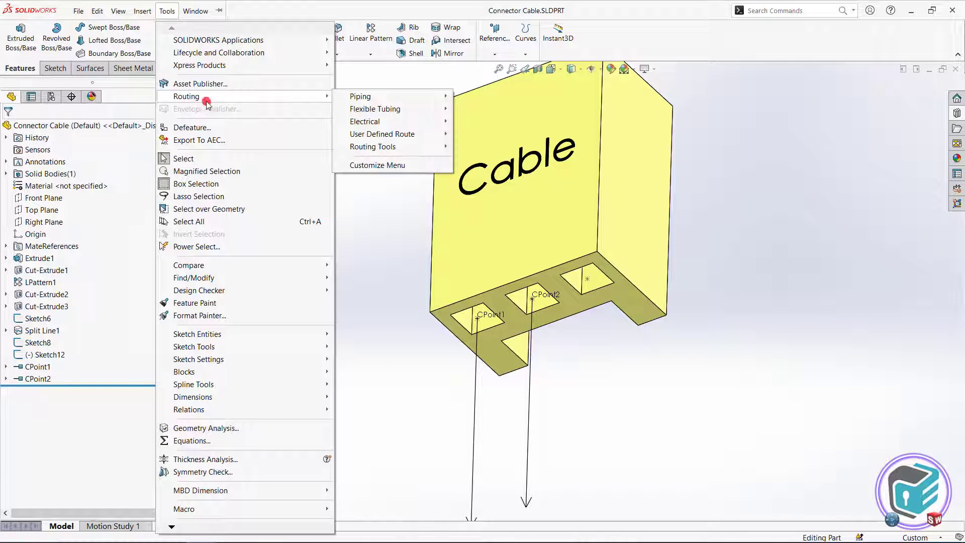
pyautogui.moveTo(186, 96)
pyautogui.moveTo(372, 146)
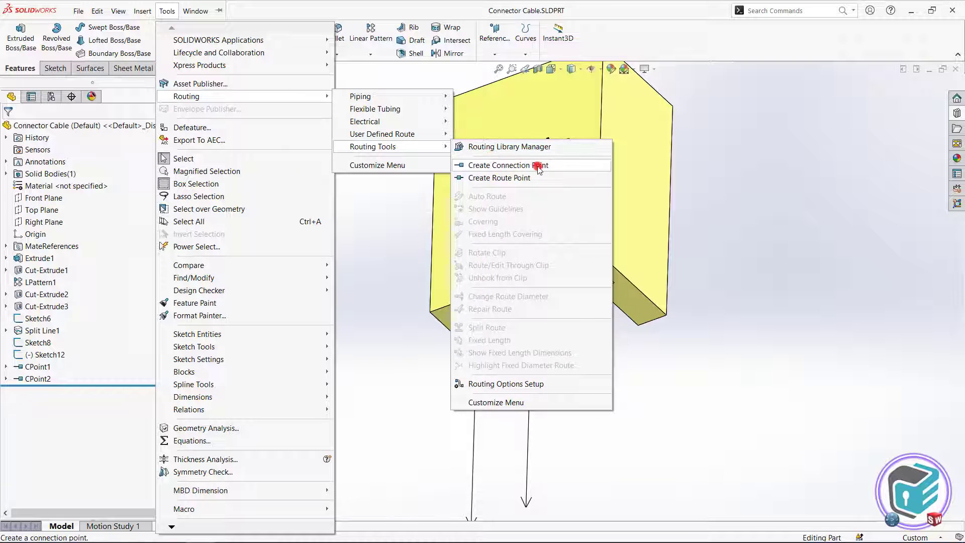
pyautogui.click(537, 167)
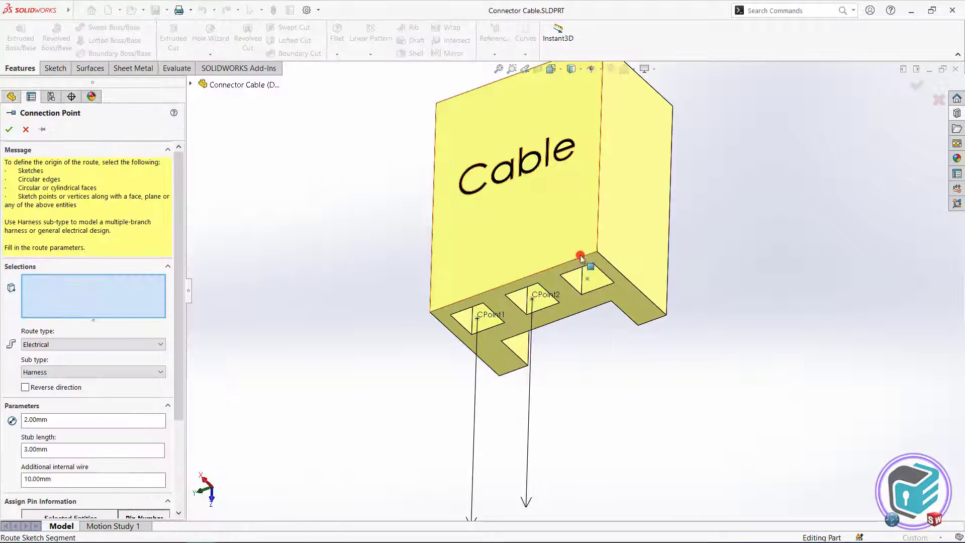
pyautogui.click(587, 279)
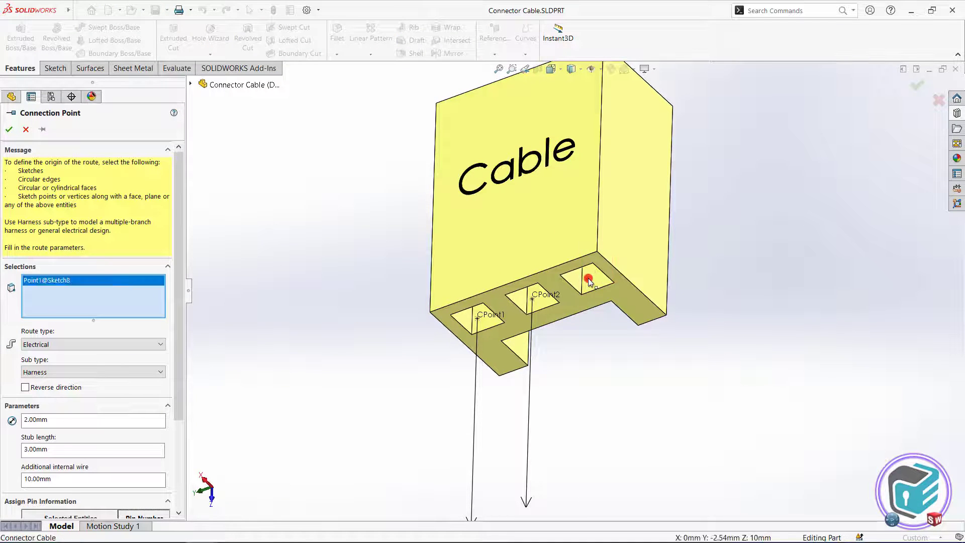
pyautogui.click(622, 293)
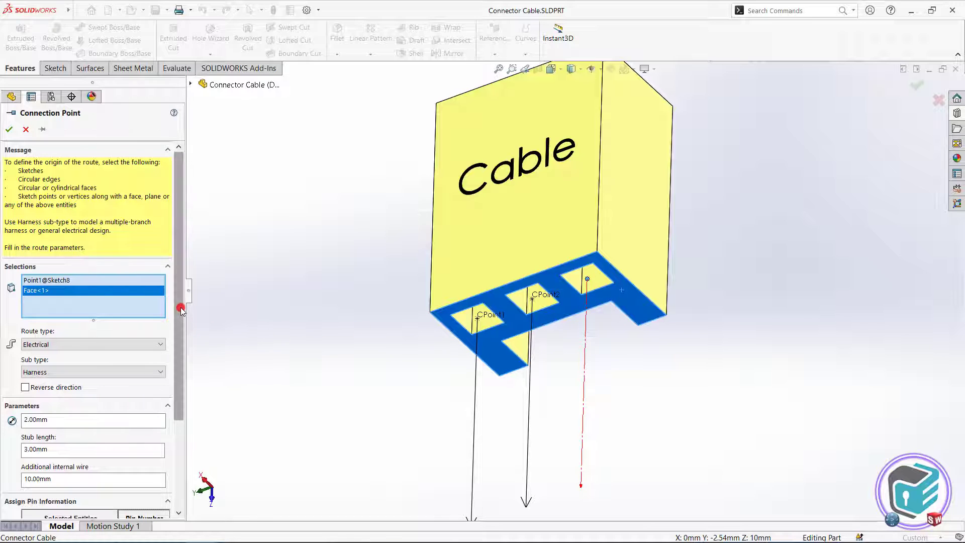
pyautogui.moveTo(180, 321); pyautogui.dragTo(180, 400)
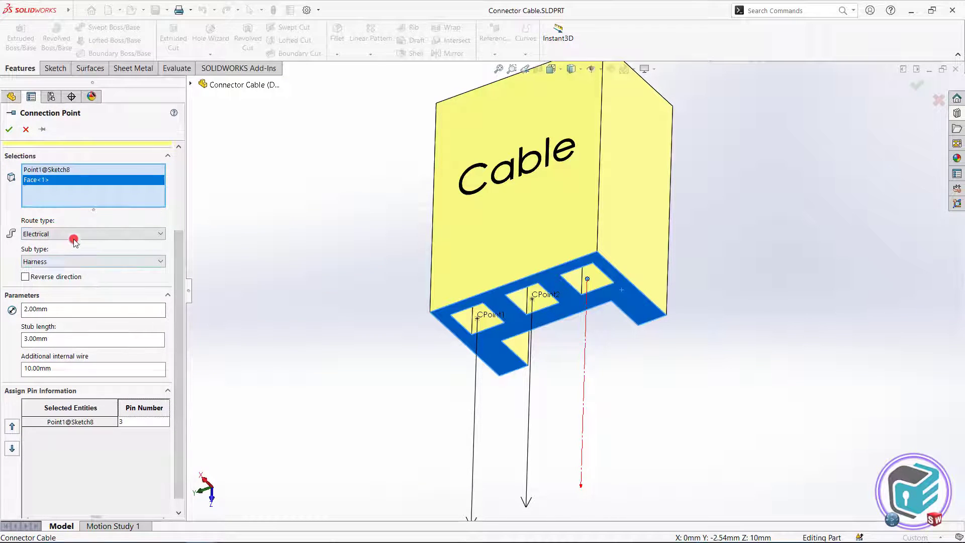
# Step: Set the connection point to Electrical, Cable/Wire and show the cable library
pyautogui.click(71, 234)
pyautogui.click(55, 262)
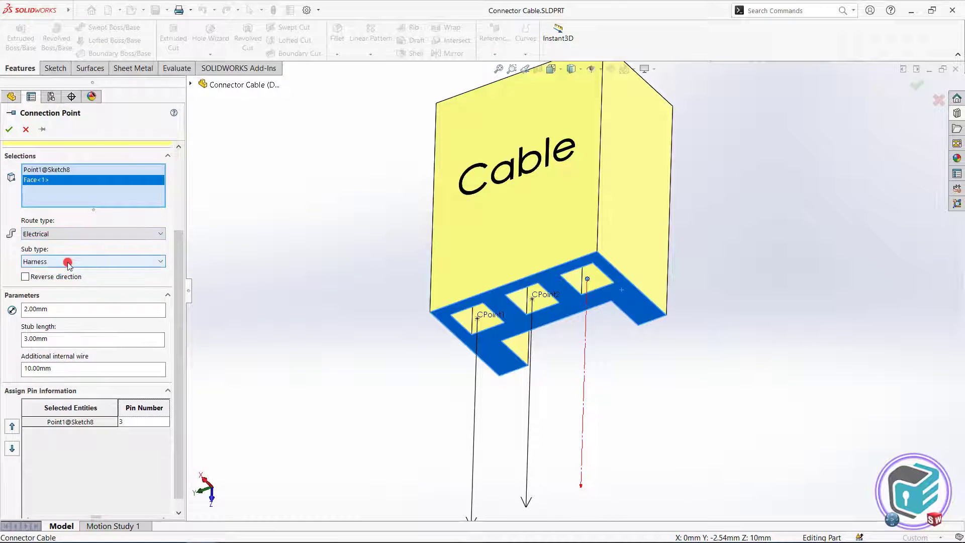
pyautogui.click(62, 282)
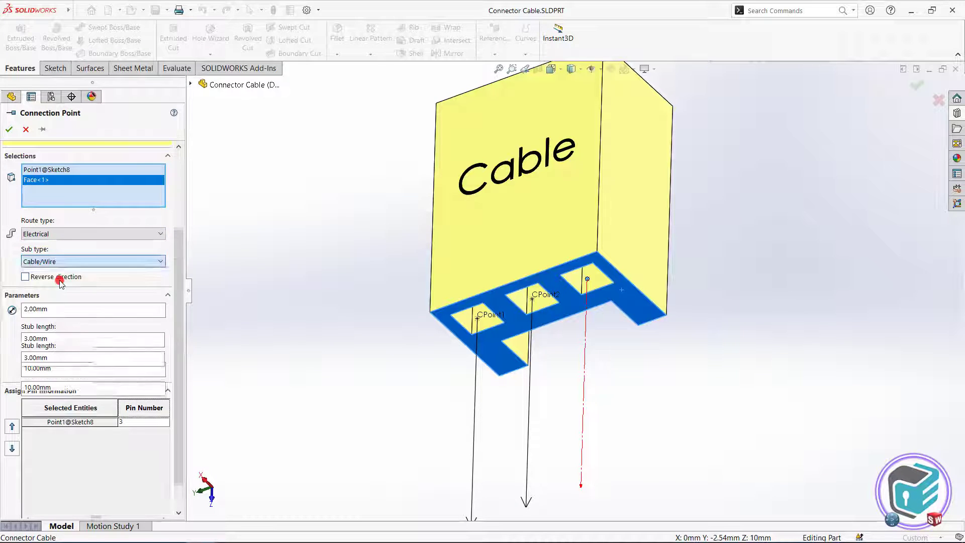
pyautogui.click(79, 330)
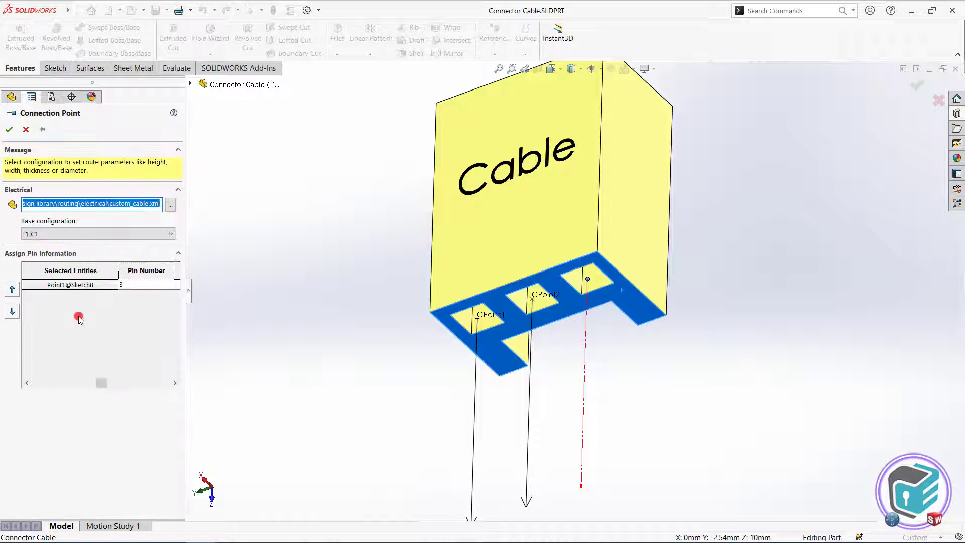
# Step: Use the 20g white cable configuration and assign pin number 3, dismissing duplicate-pin warnings
pyautogui.click(75, 234)
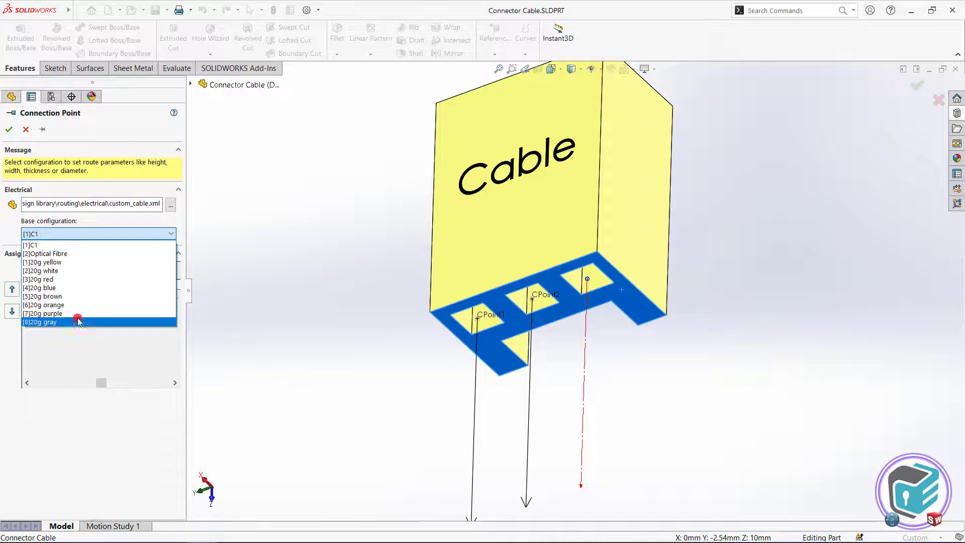
pyautogui.click(81, 271)
pyautogui.write('1')
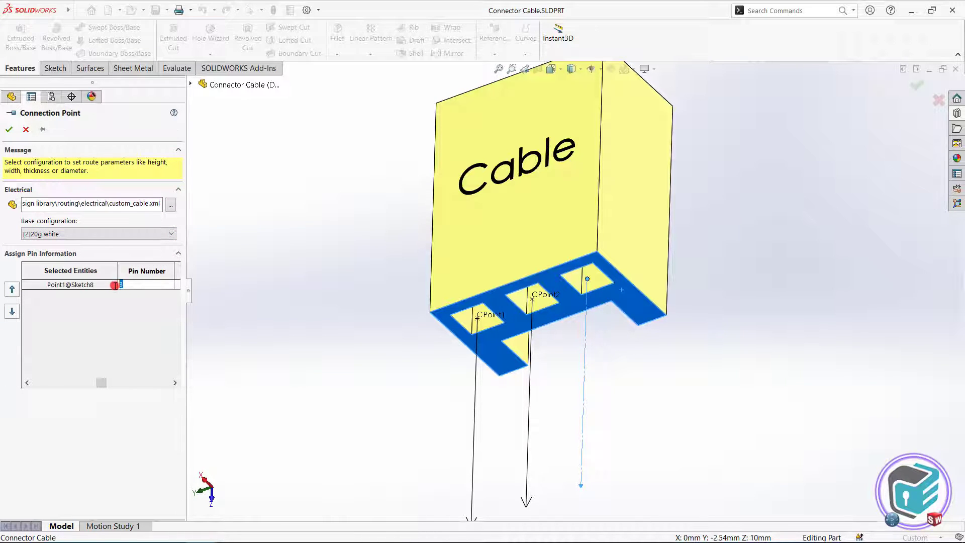
pyautogui.click(234, 309)
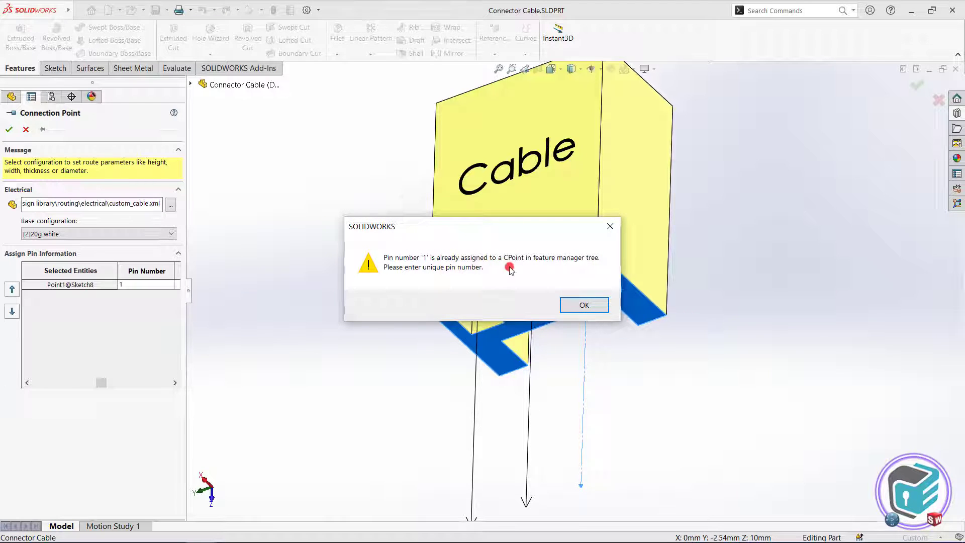
pyautogui.click(576, 305)
pyautogui.click(133, 286)
pyautogui.write('3')
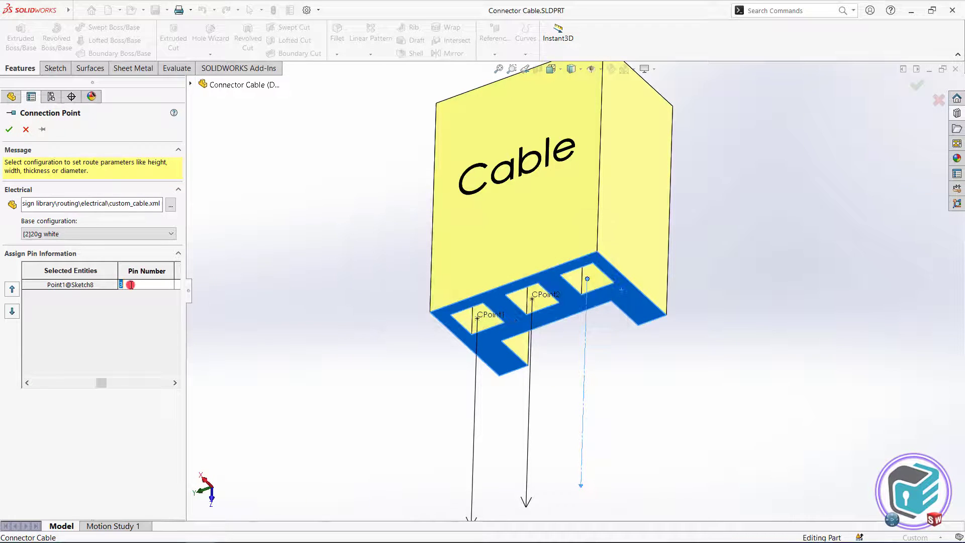
pyautogui.click(313, 304)
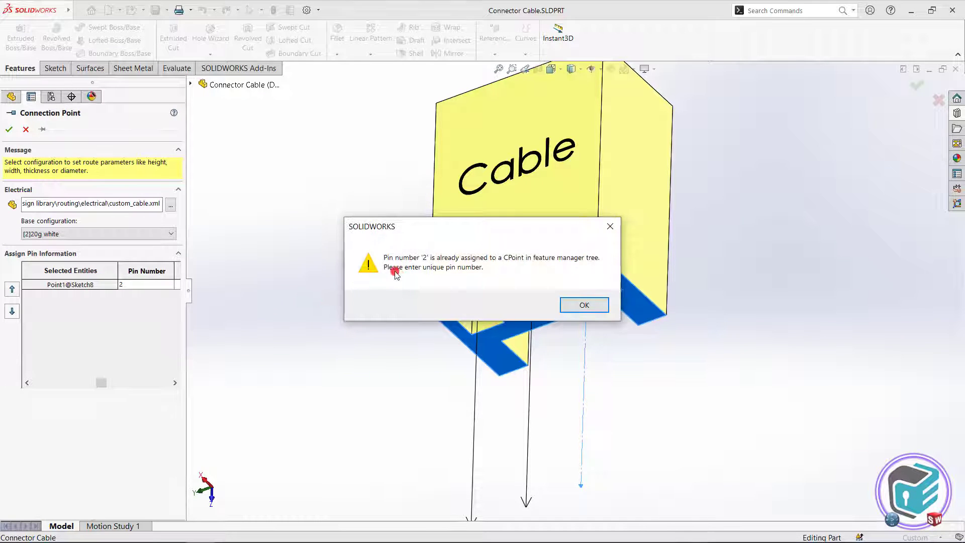
pyautogui.click(582, 306)
pyautogui.write('3')
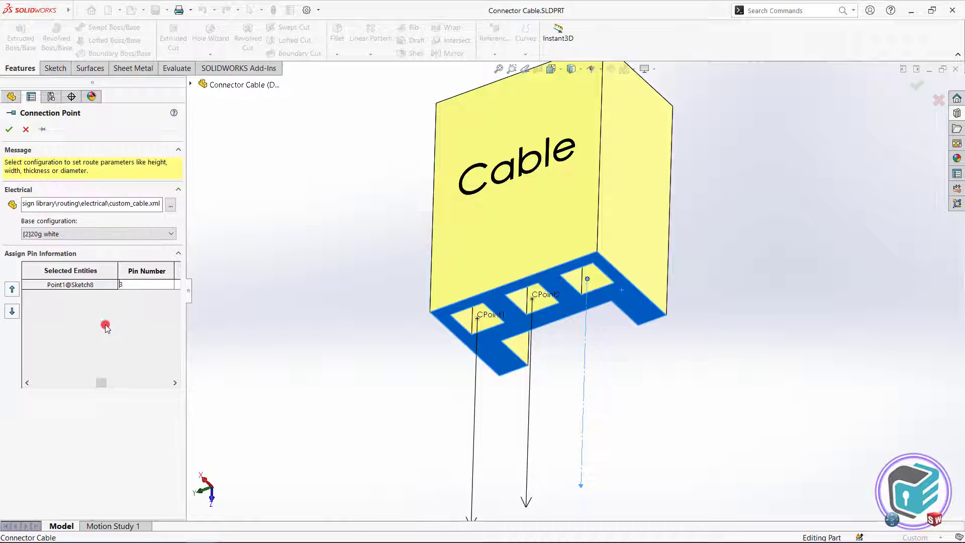
pyautogui.click(9, 130)
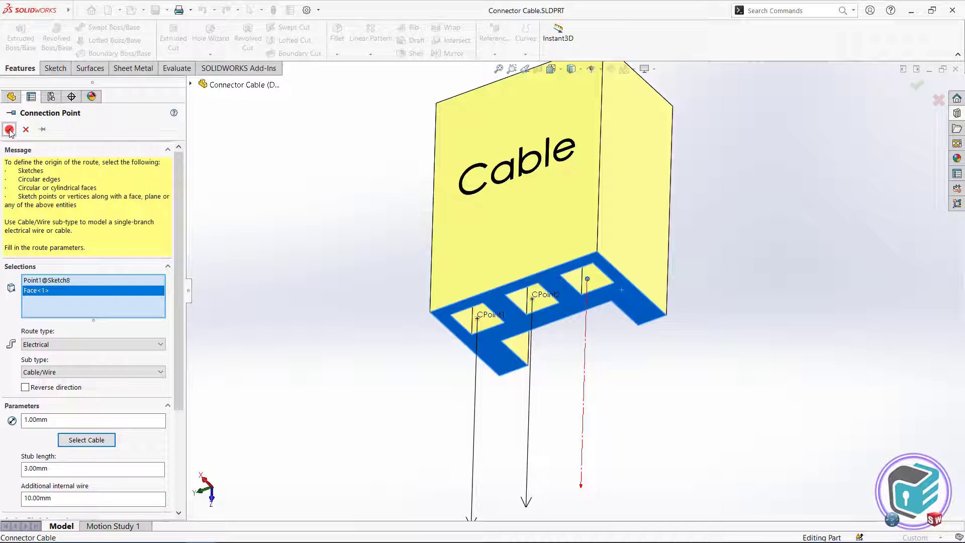
# Step: Confirm CPoint3, save and close the Cable part, and rebuild the assembly
pyautogui.moveTo(181, 295); pyautogui.dragTo(182, 378)
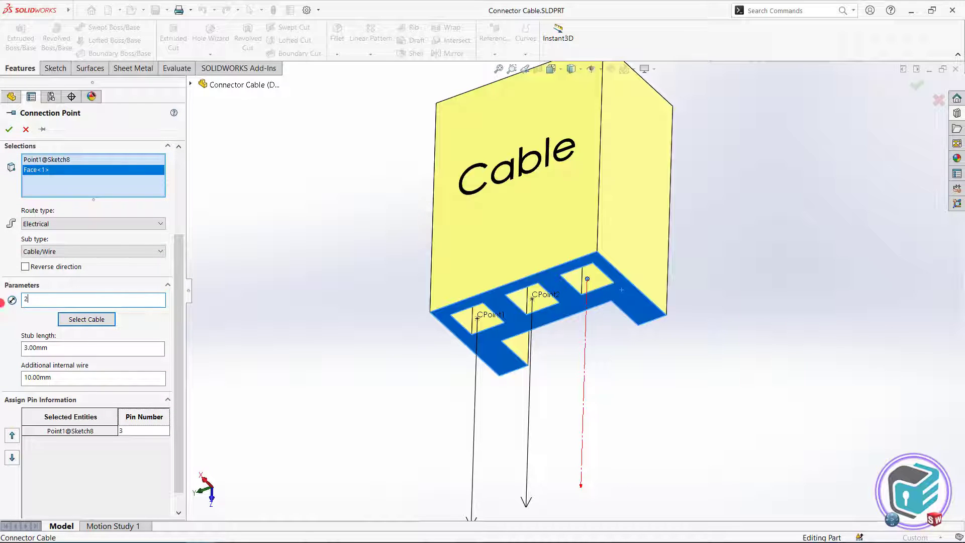
pyautogui.click(9, 130)
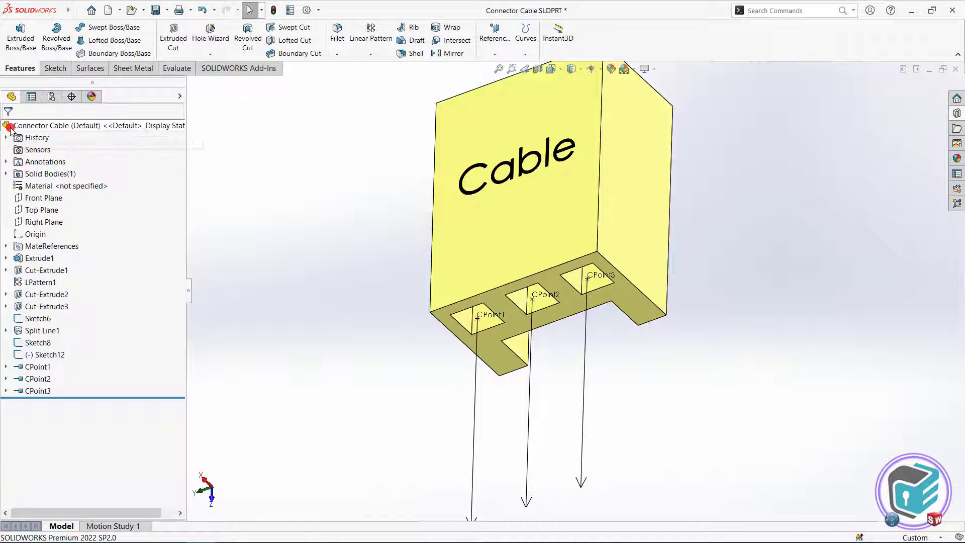
pyautogui.click(156, 10)
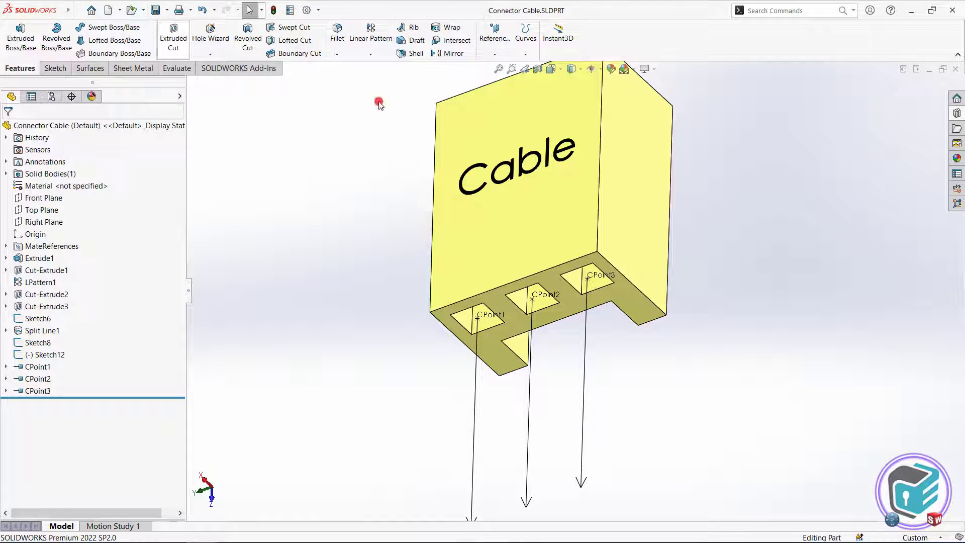
pyautogui.click(954, 70)
pyautogui.click(103, 75)
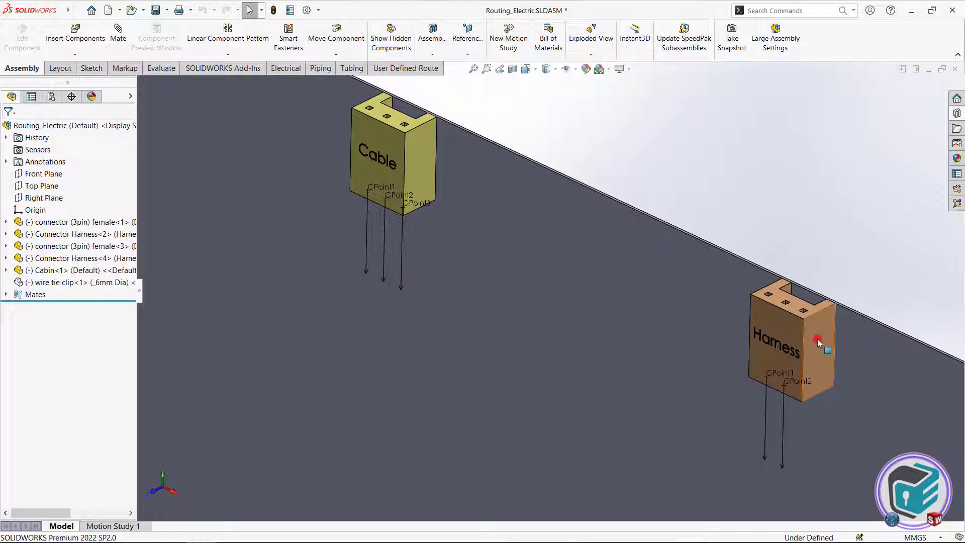
# Step: Start a new connection point on the Harness connector's third-slot point and front face
pyautogui.click(819, 345)
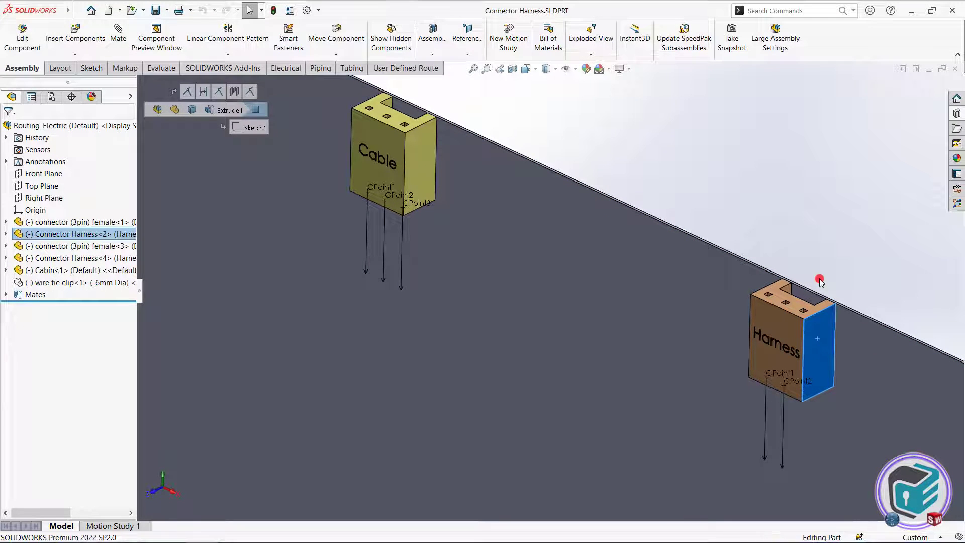
pyautogui.scroll(-3, 566, 322)
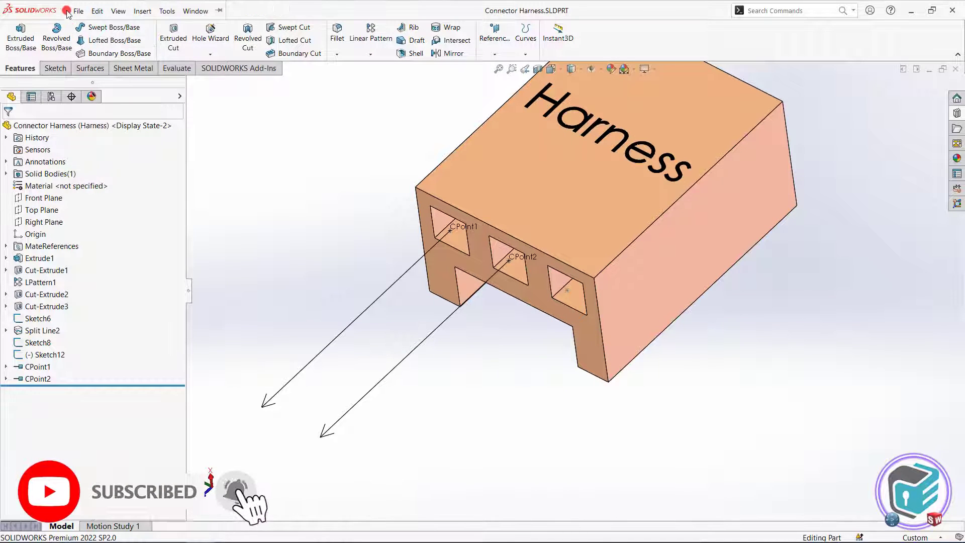
pyautogui.click(167, 11)
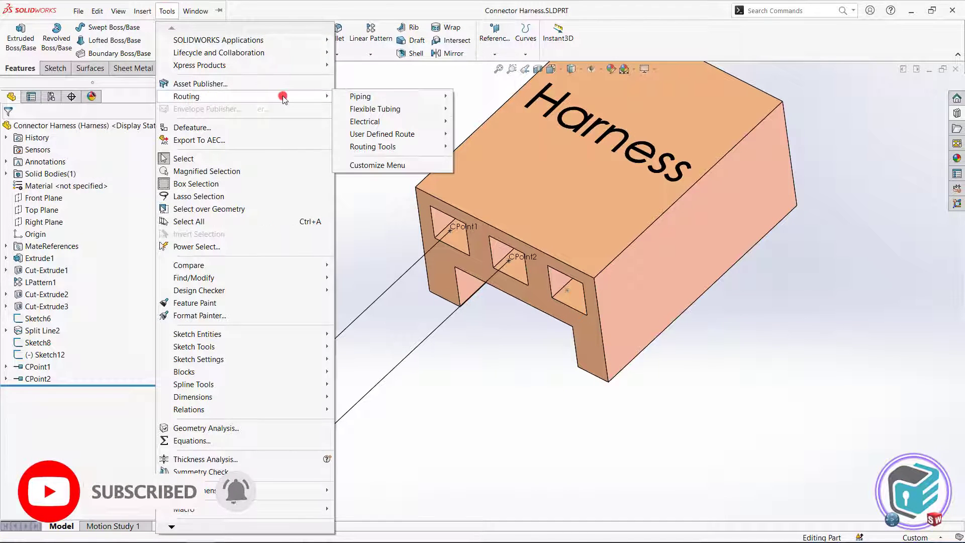
pyautogui.moveTo(373, 146)
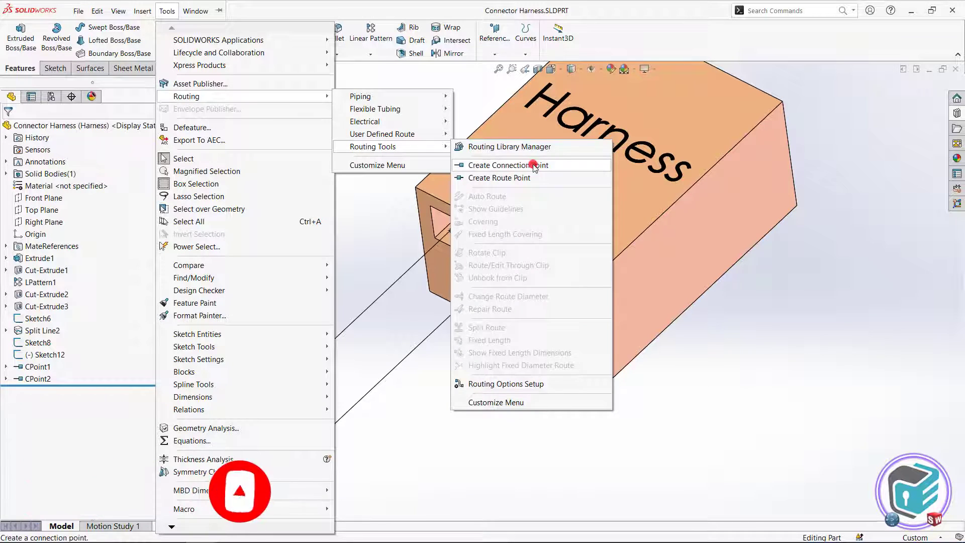
pyautogui.click(530, 164)
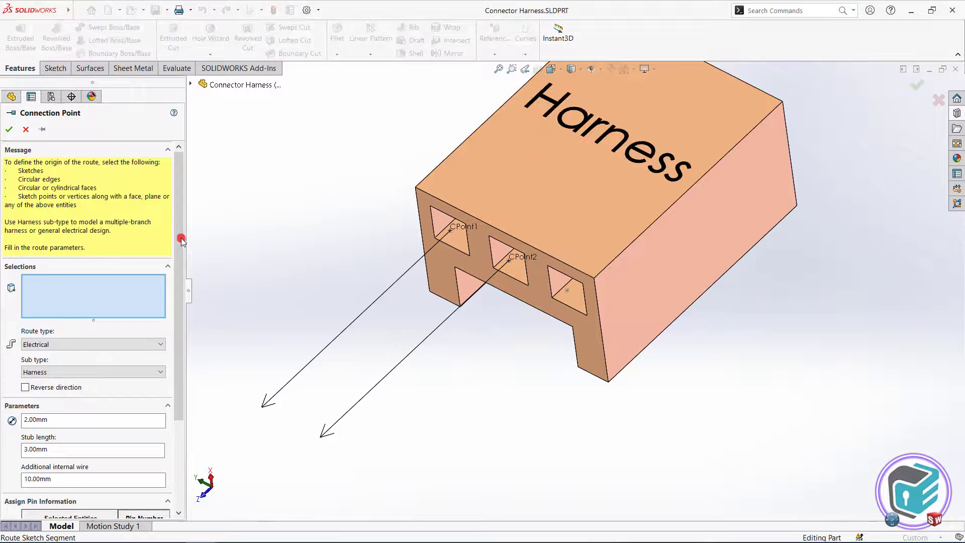
pyautogui.moveTo(181, 237); pyautogui.dragTo(181, 296)
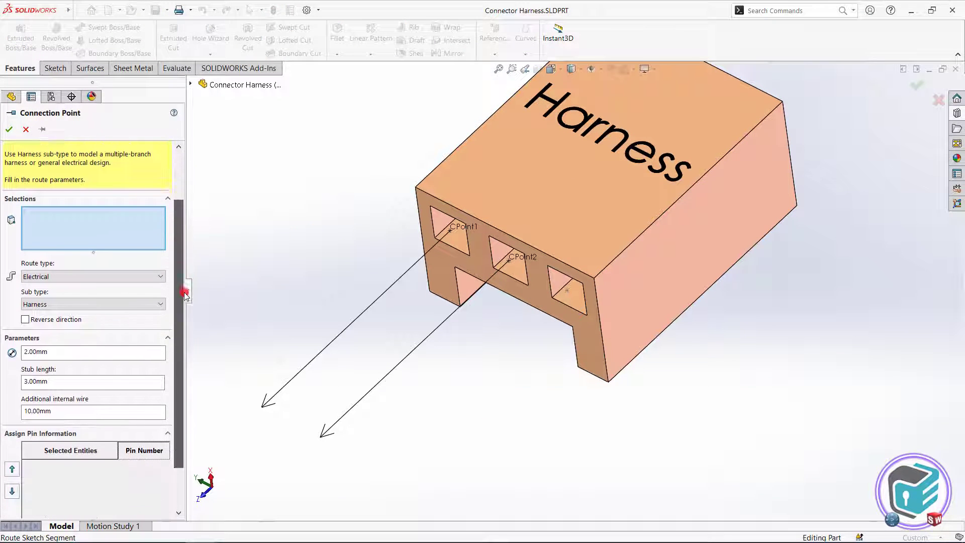
pyautogui.click(566, 290)
pyautogui.click(584, 324)
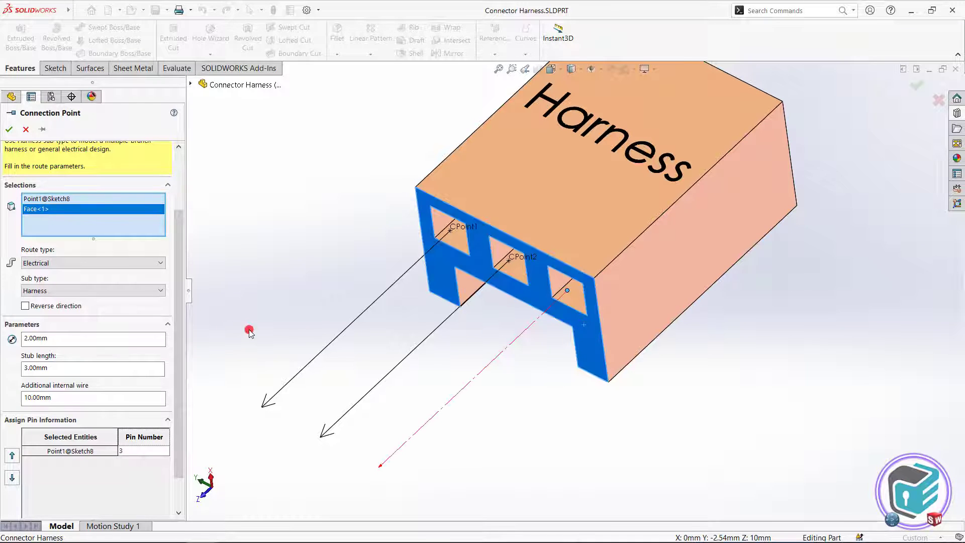
# Step: Keep Electrical/Harness with 2.00mm diameter, set pin 3, and create CPoint3
pyautogui.click(81, 263)
pyautogui.click(75, 273)
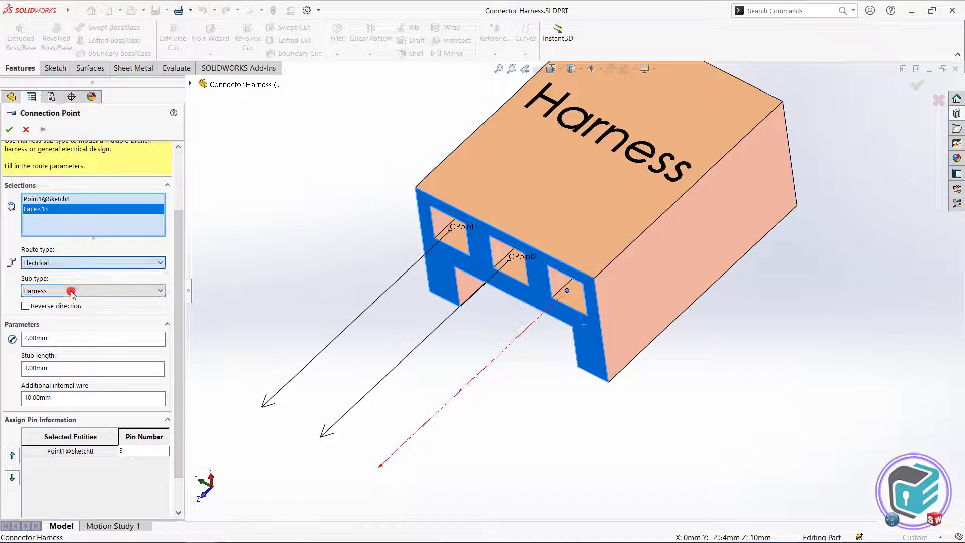
pyautogui.click(73, 294)
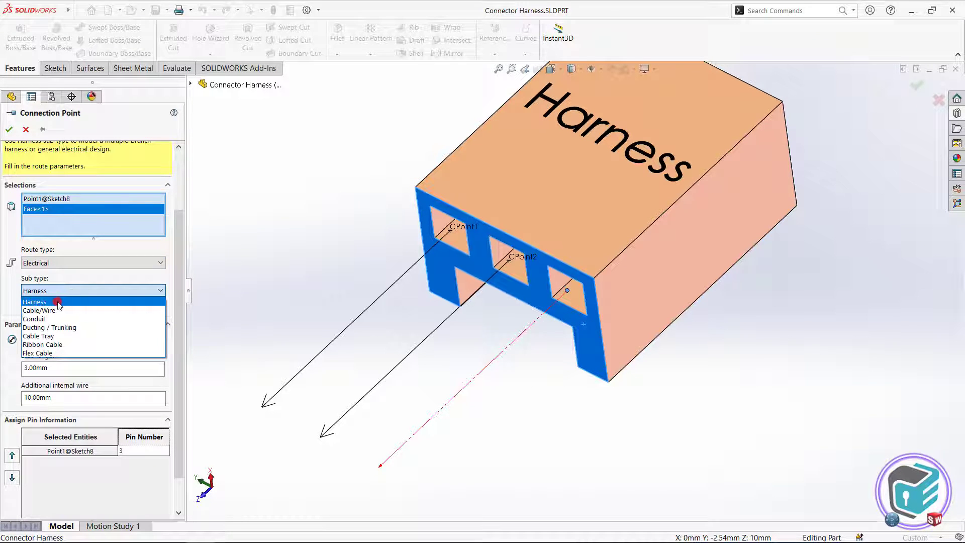
pyautogui.click(58, 302)
pyautogui.scroll(-2, 177, 316)
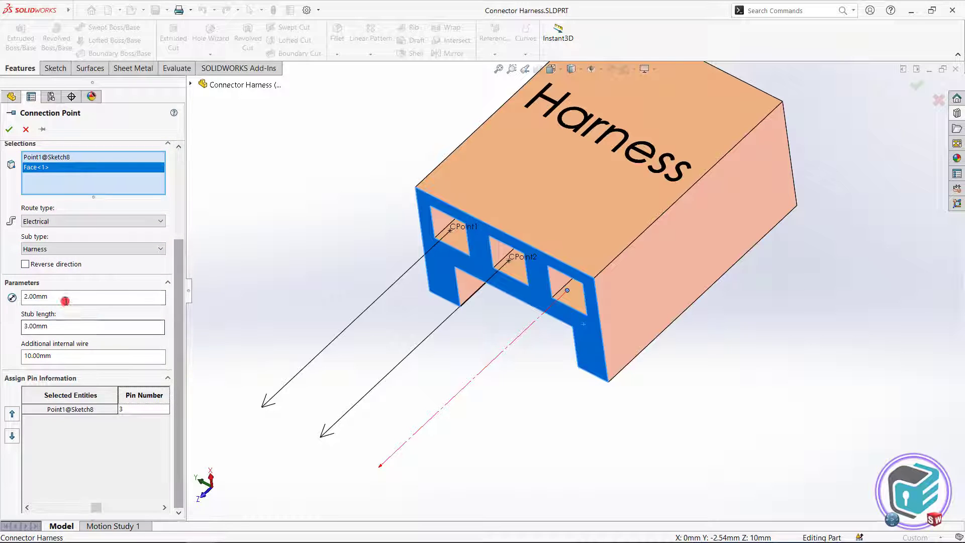
pyautogui.moveTo(65, 300); pyautogui.dragTo(26, 299)
pyautogui.click(125, 409)
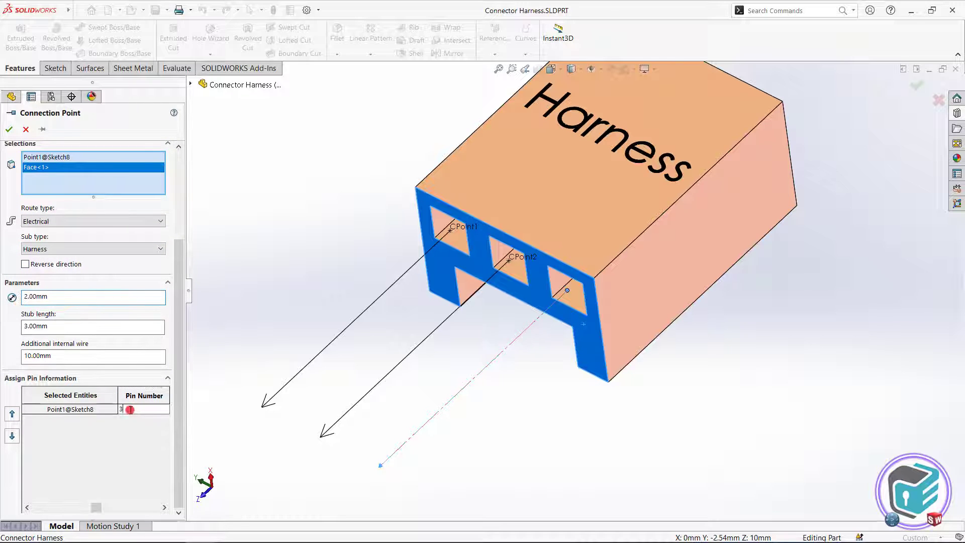
pyautogui.click(9, 130)
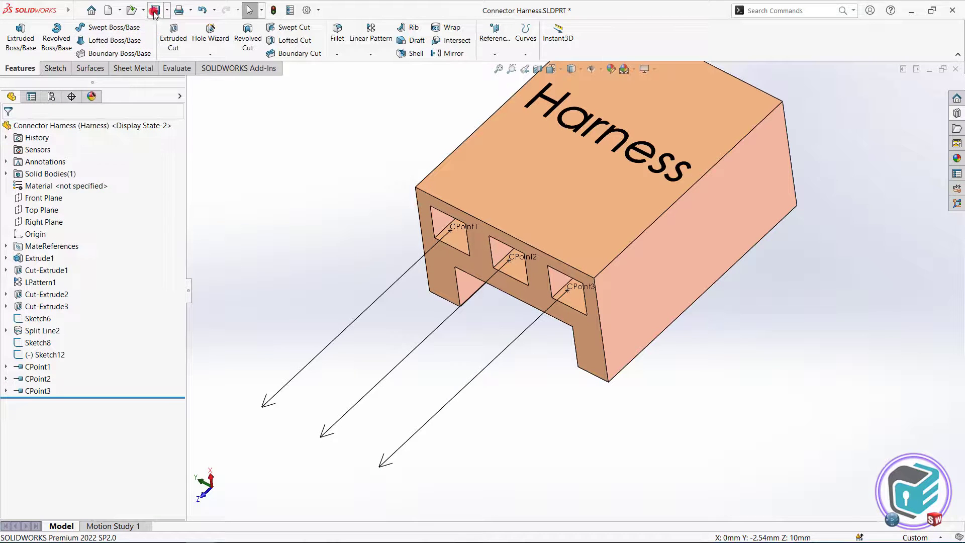
# Step: Close the Harness part, rebuild the assembly, and zoom from view1 onto the upper Cable connector
pyautogui.click(956, 70)
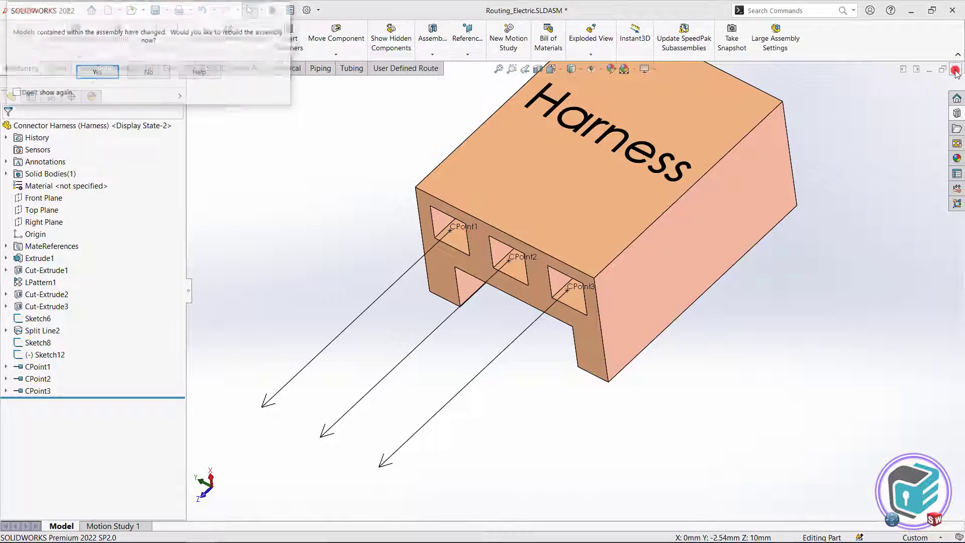
pyautogui.click(106, 74)
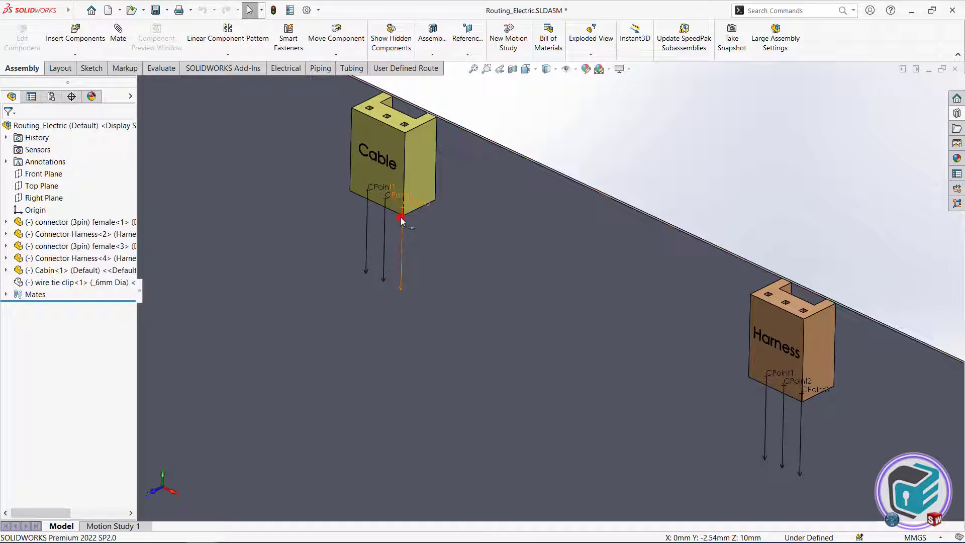
pyautogui.press('space')
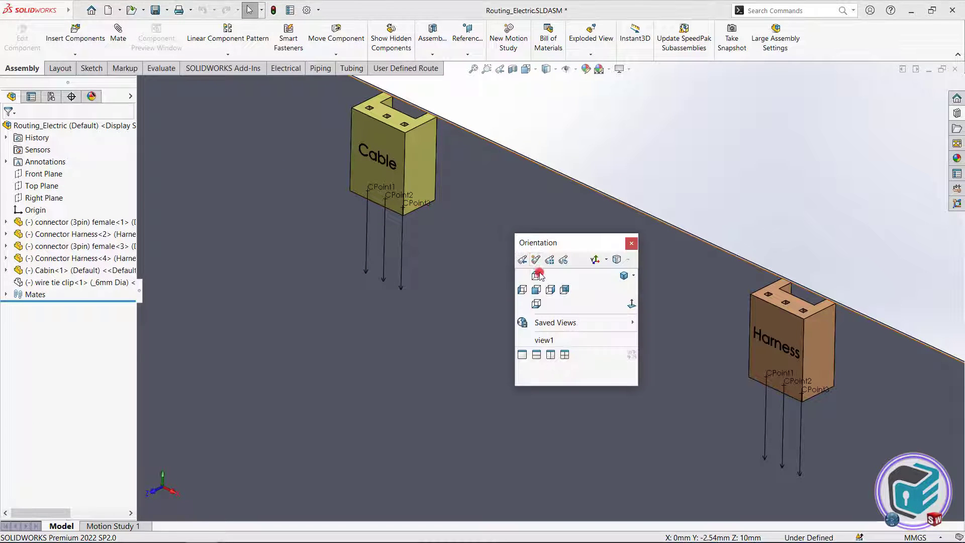
pyautogui.click(546, 340)
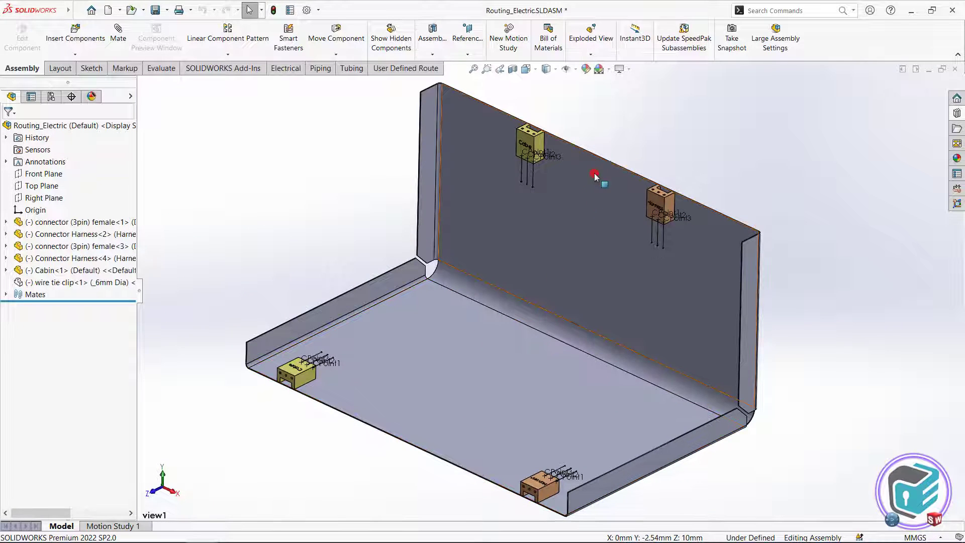
pyautogui.click(489, 70)
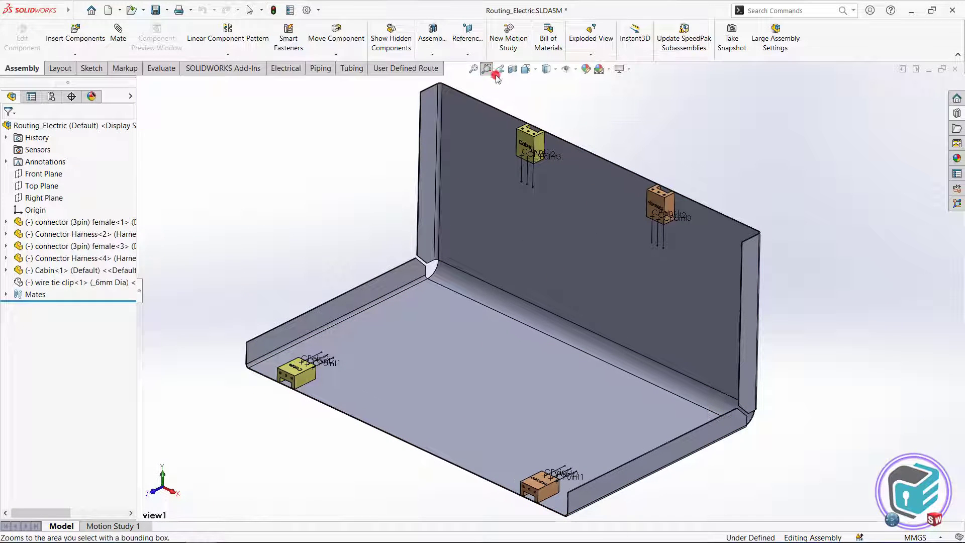
pyautogui.moveTo(546, 171); pyautogui.dragTo(565, 201)
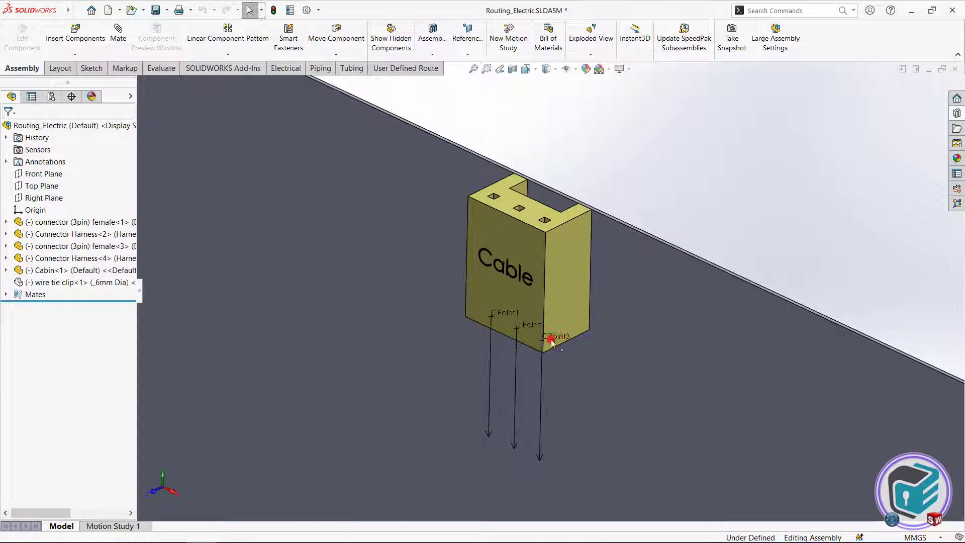
# Step: Start a Cable/Wire route from the upper connector's CPoint1, skipping Auto Route
pyautogui.rightClick(492, 316)
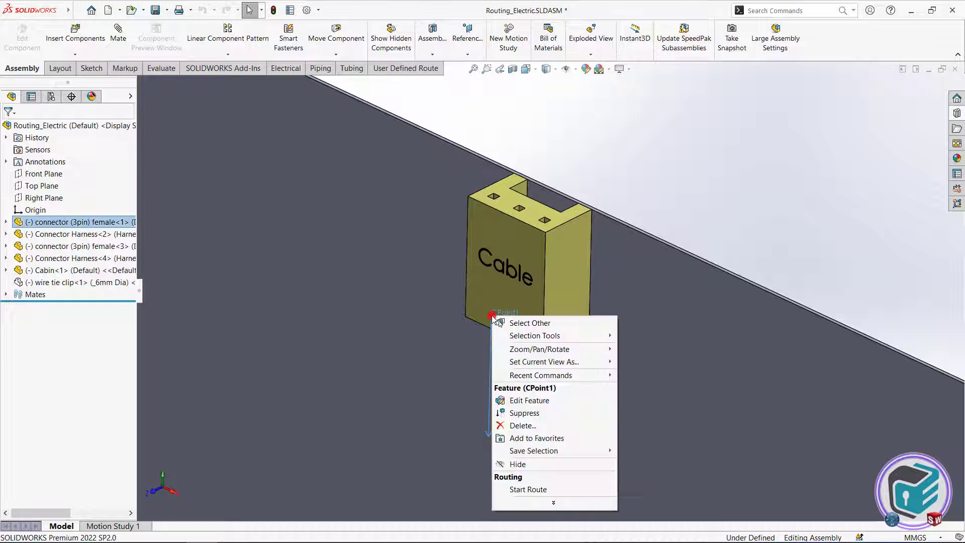
pyautogui.click(546, 490)
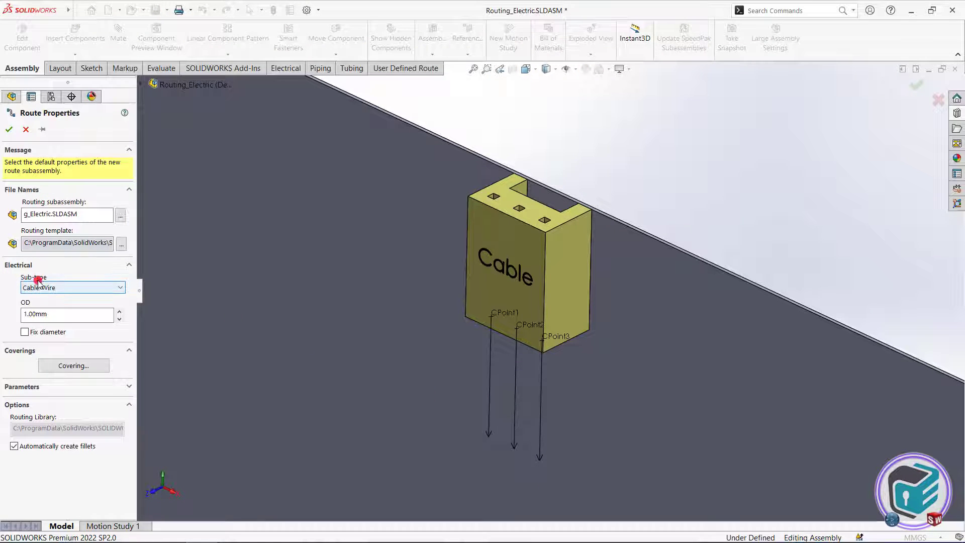
pyautogui.click(9, 129)
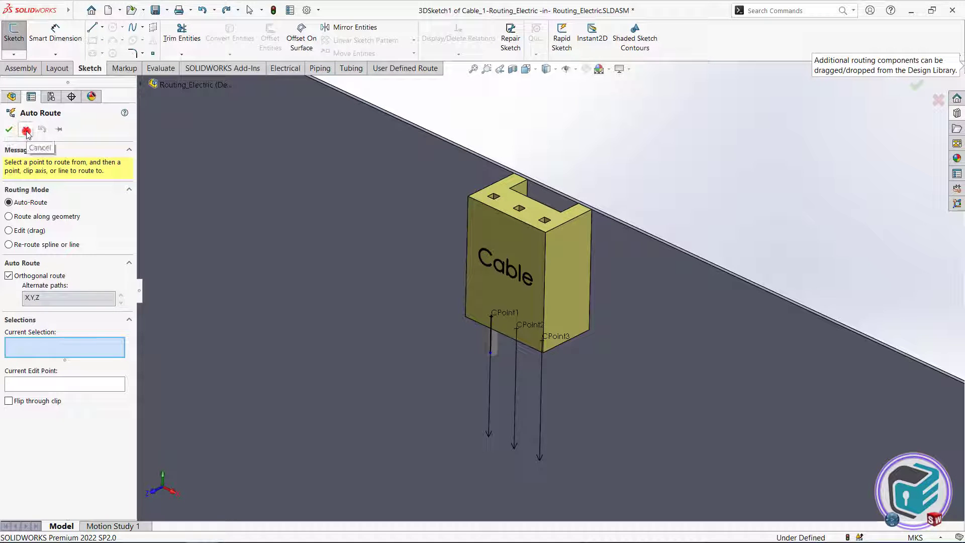
pyautogui.click(26, 131)
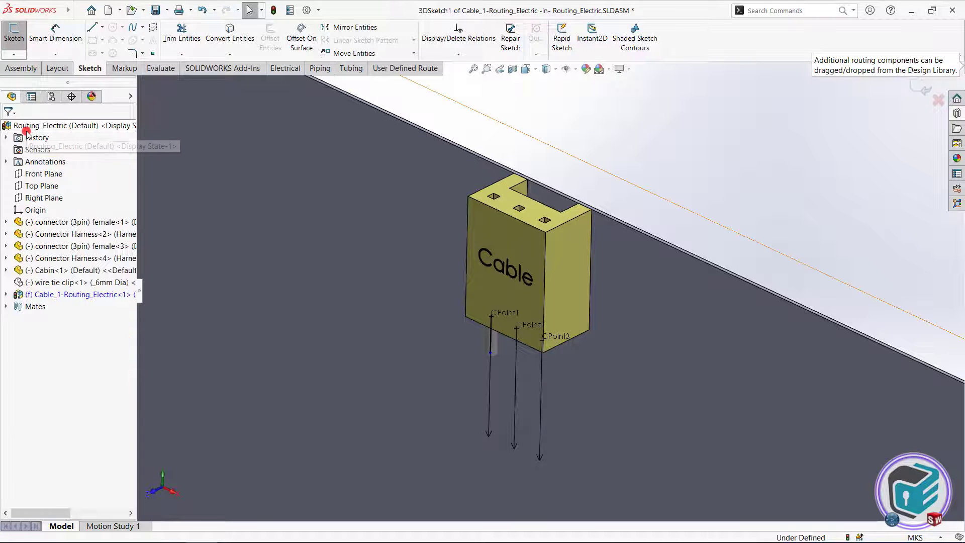
# Step: Add CPoint2 and CPoint3 of the upper Cable connector to the route
pyautogui.rightClick(522, 331)
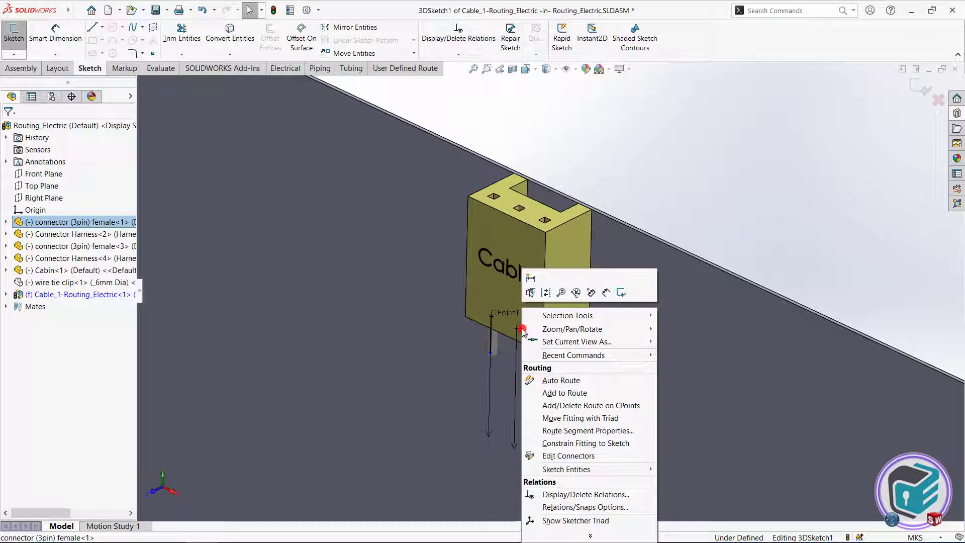
pyautogui.click(570, 394)
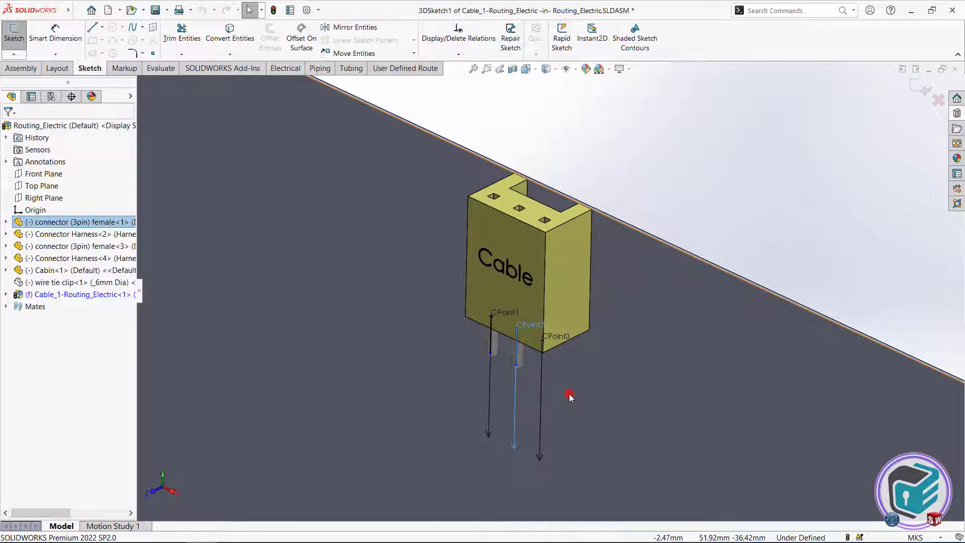
pyautogui.rightClick(553, 339)
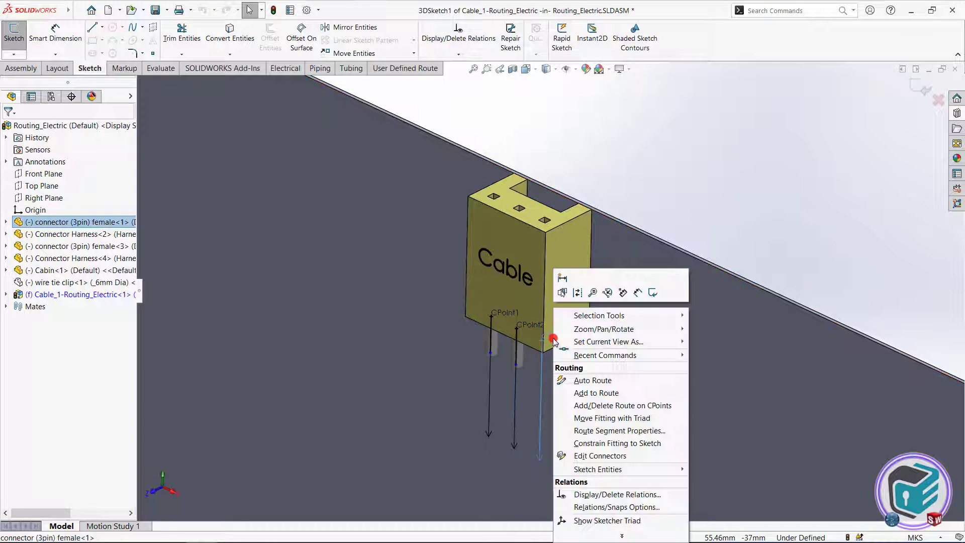
pyautogui.click(595, 393)
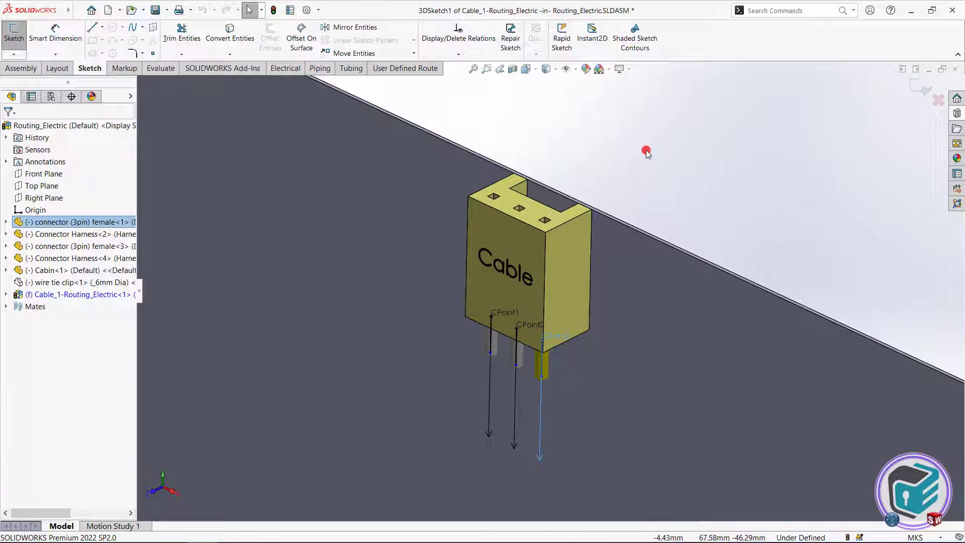
pyautogui.press('space')
pyautogui.click(684, 257)
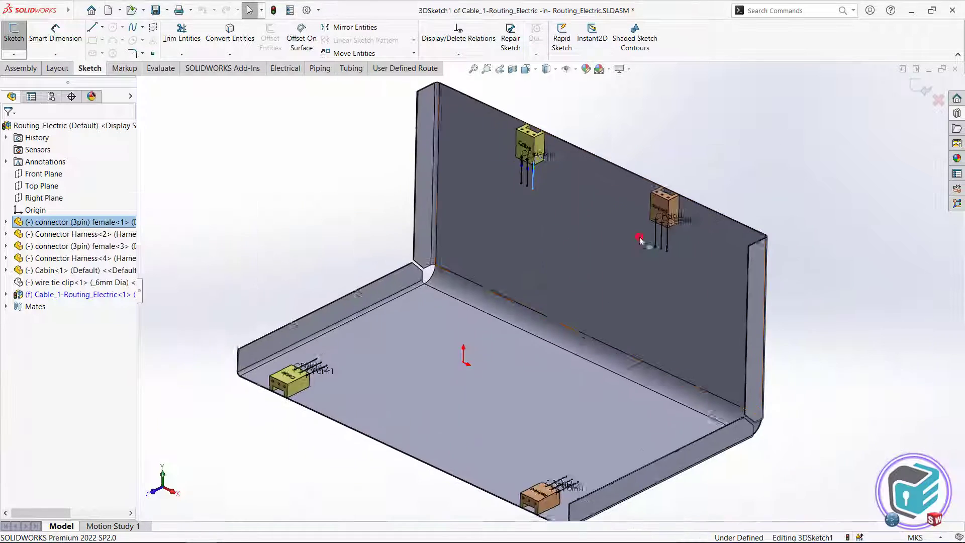
pyautogui.click(487, 71)
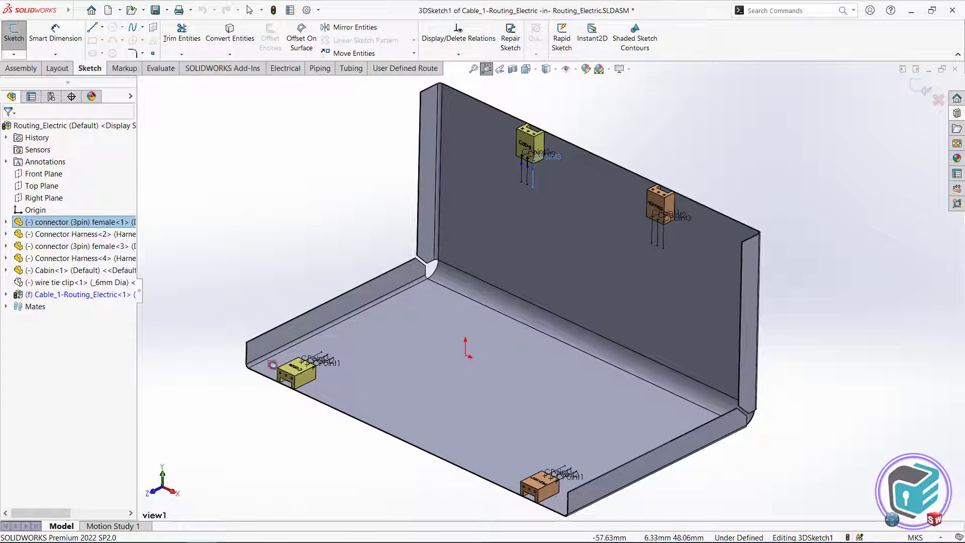
# Step: Zoom to the floor Cable connector and add its three connection points to the route
pyautogui.moveTo(236, 328); pyautogui.dragTo(363, 428)
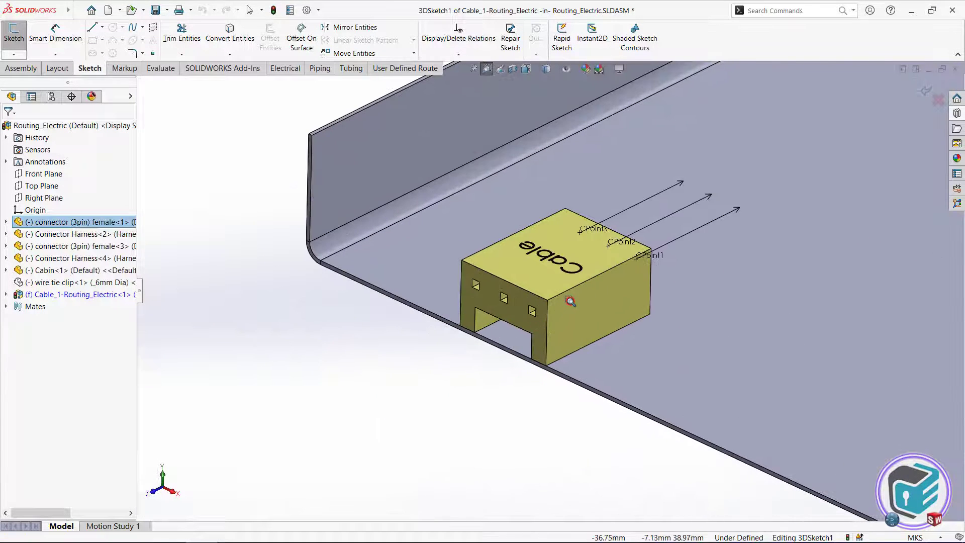
pyautogui.press('Escape')
pyautogui.rightClick(650, 255)
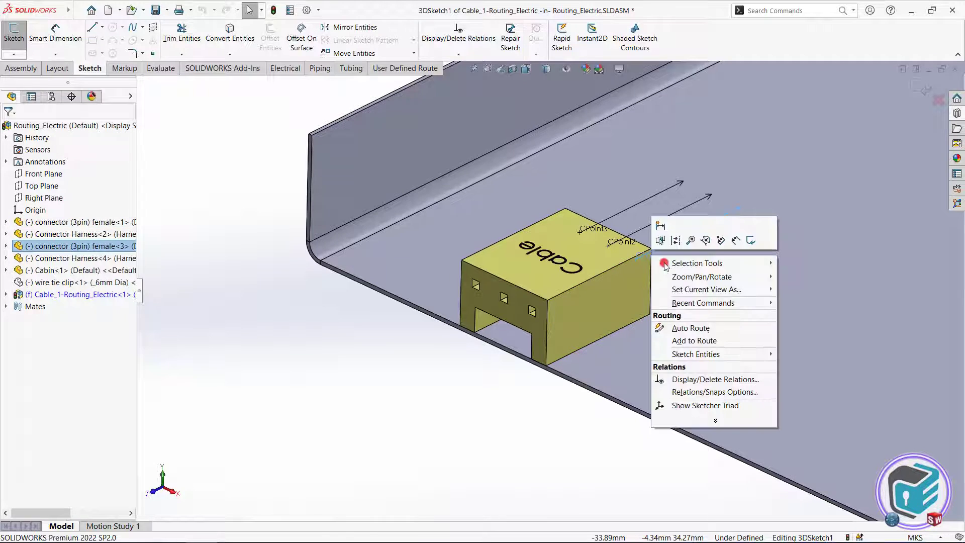
pyautogui.click(701, 342)
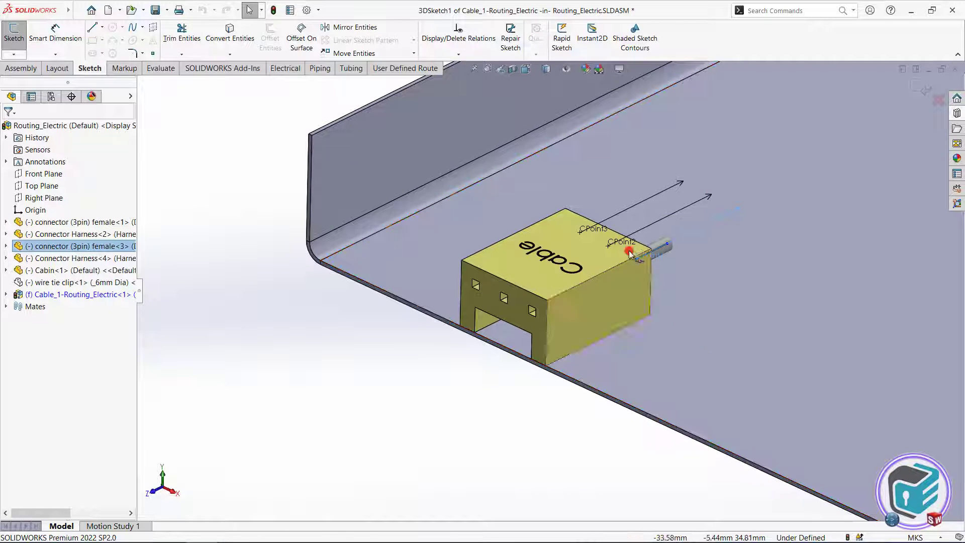
pyautogui.rightClick(617, 242)
pyautogui.click(658, 323)
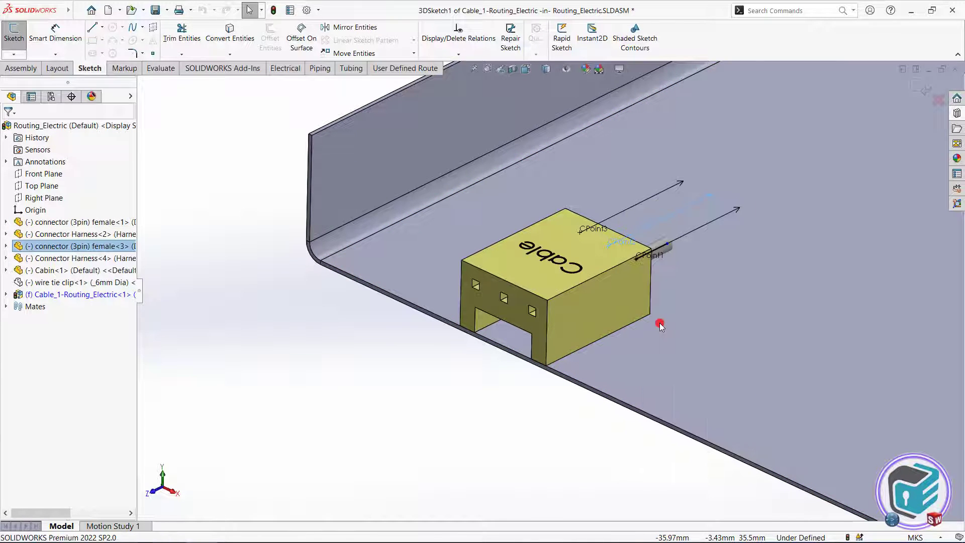
pyautogui.rightClick(591, 230)
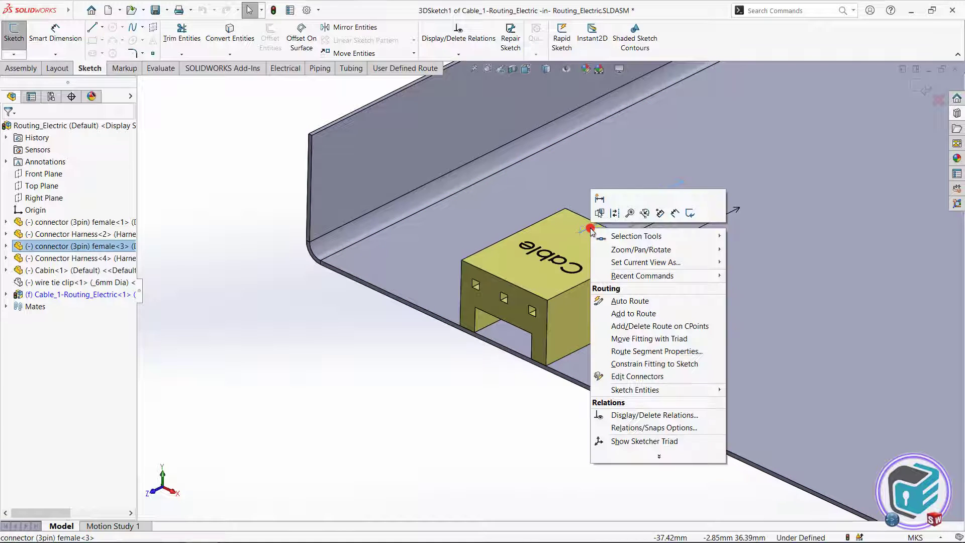
pyautogui.click(642, 314)
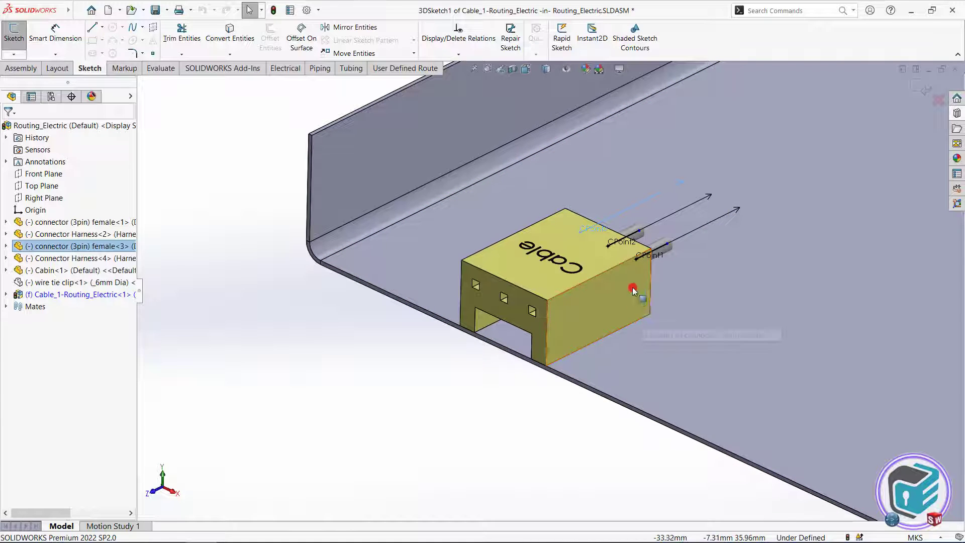
pyautogui.click(572, 195)
pyautogui.click(614, 295)
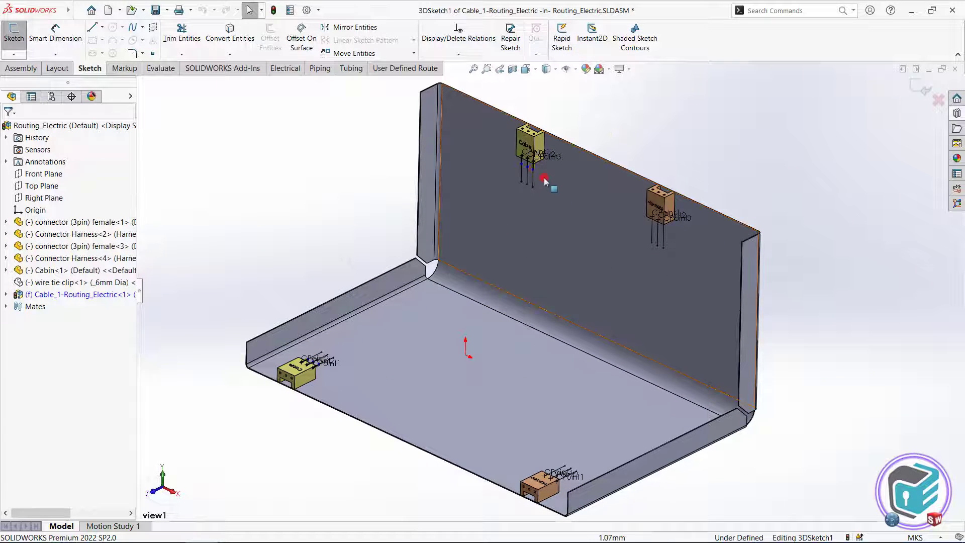
# Step: Auto-route orthogonally from the wall connector's pin to the floor connector's pin
pyautogui.click(533, 170)
pyautogui.rightClick(534, 171)
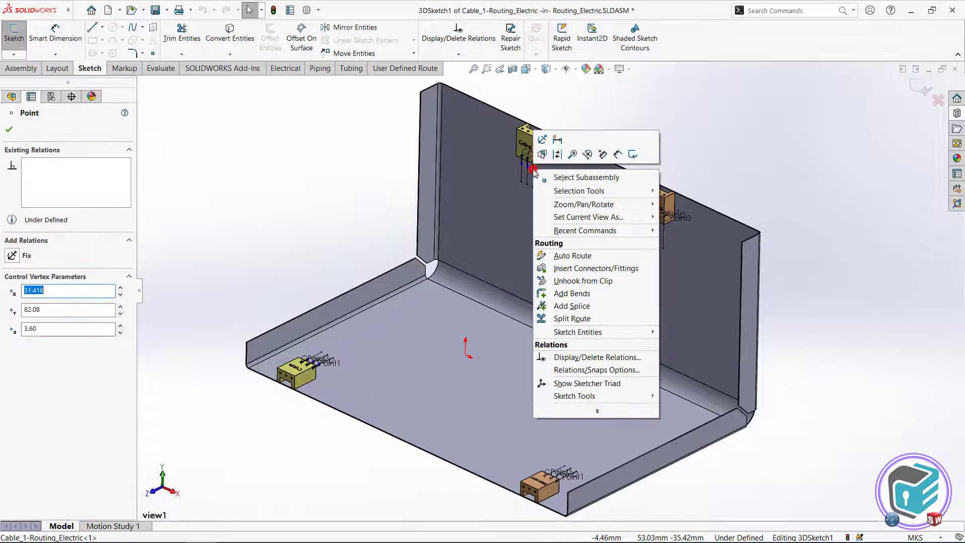
pyautogui.click(585, 257)
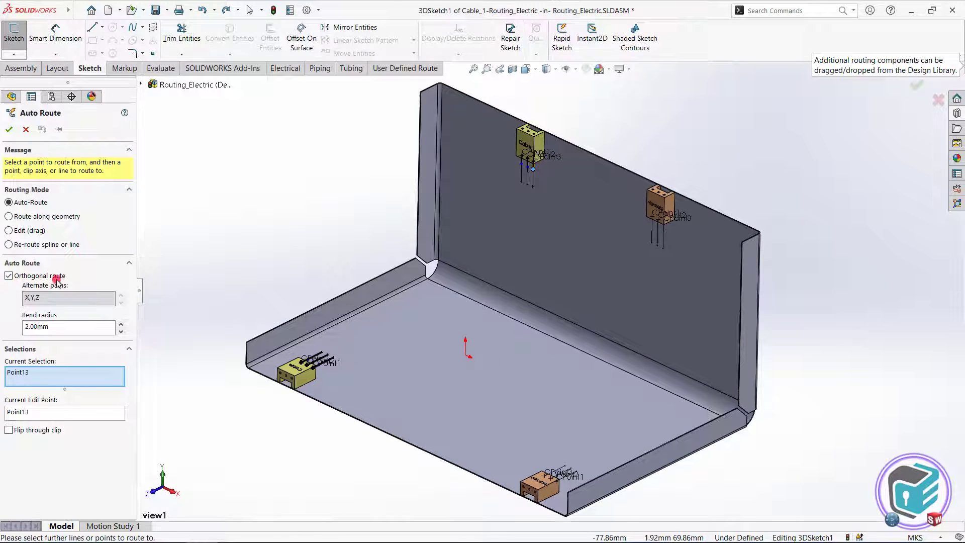
pyautogui.click(318, 365)
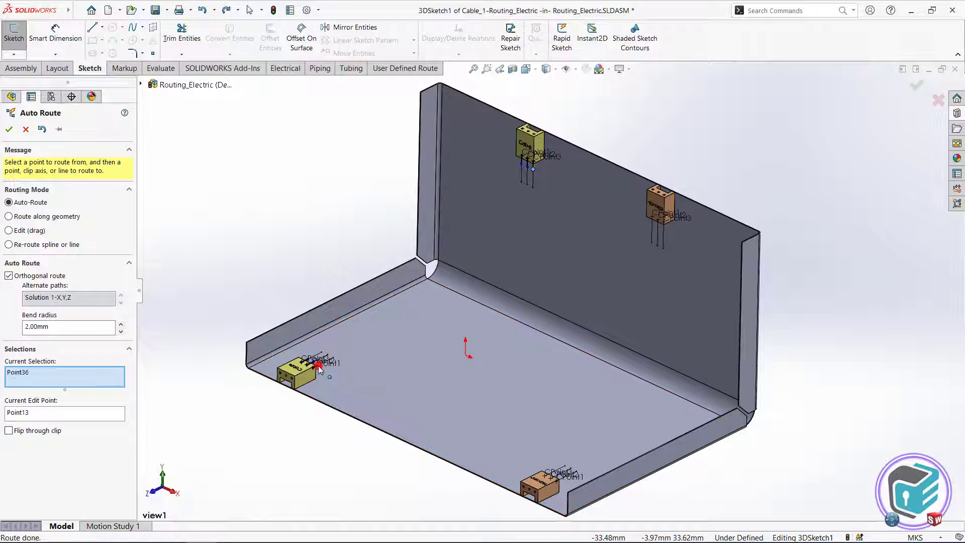
pyautogui.click(318, 366)
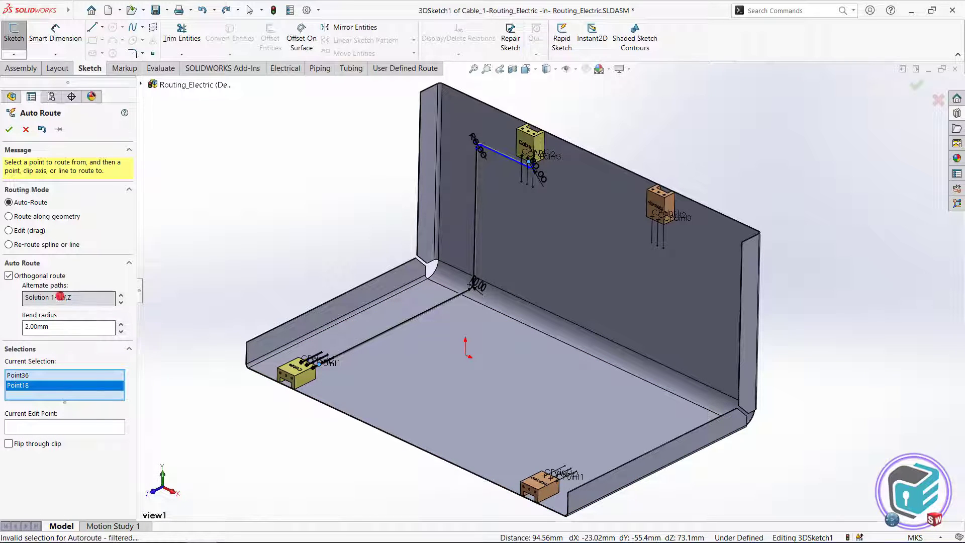
# Step: Cycle the alternate paths back to Solution 1-X,Y,Z and keep the route
pyautogui.click(121, 295)
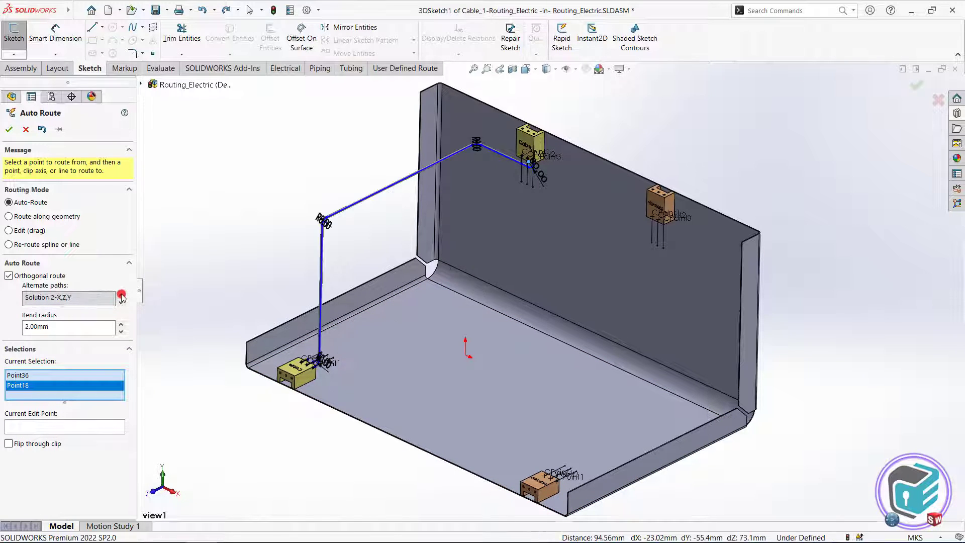
pyautogui.click(121, 295)
pyautogui.click(121, 295)
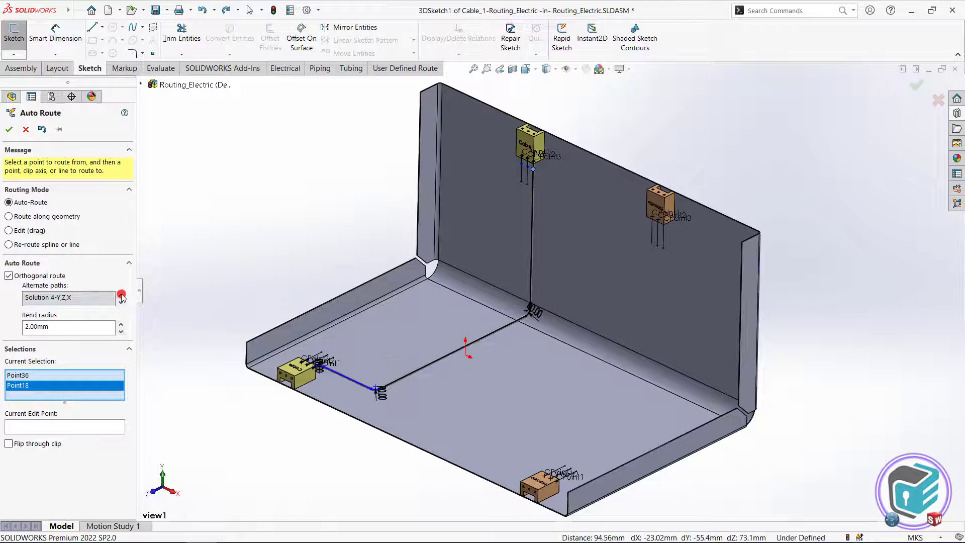
pyautogui.click(121, 294)
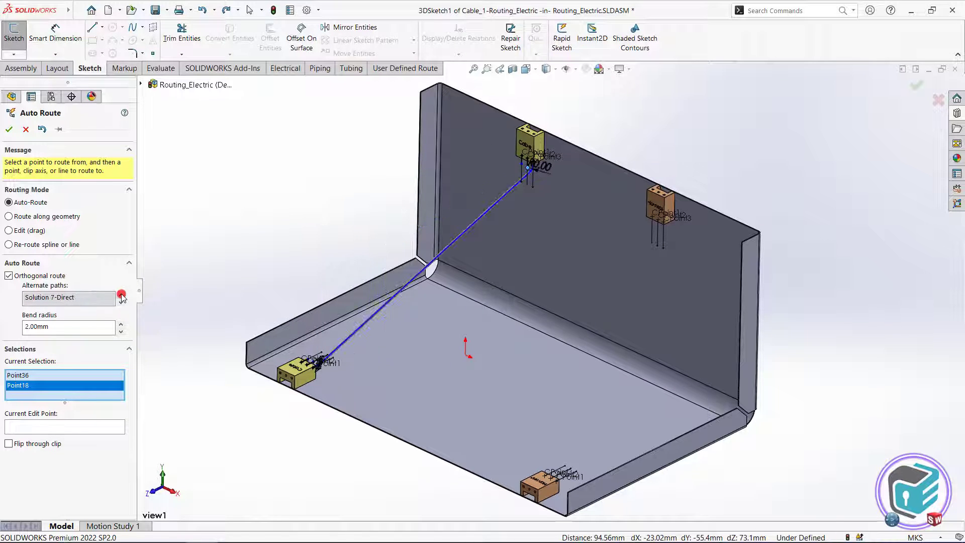
pyautogui.click(26, 130)
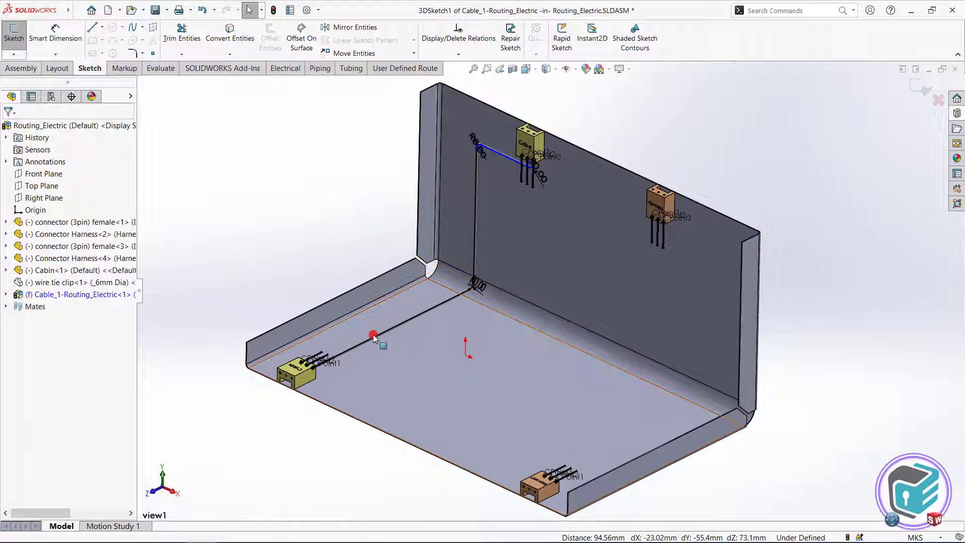
# Step: Delete the floor, vertical wall and top segments of the orthogonal route
pyautogui.click(373, 336)
pyautogui.press('Delete')
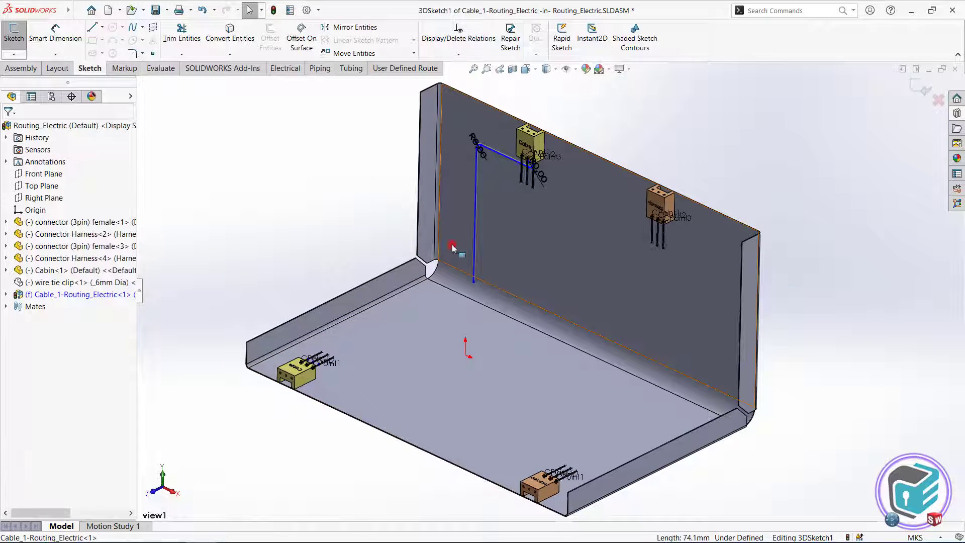
pyautogui.click(476, 233)
pyautogui.press('Delete')
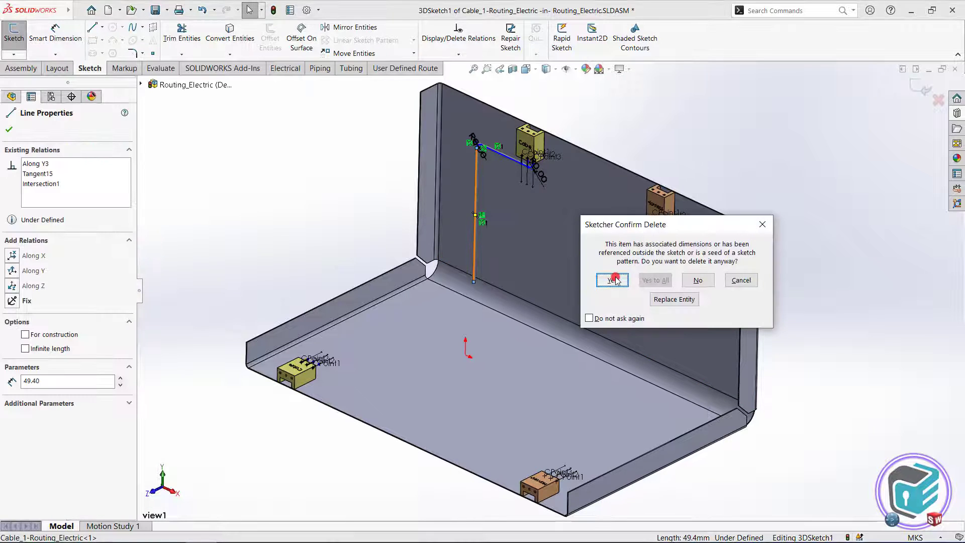
pyautogui.click(613, 280)
pyautogui.press('Delete')
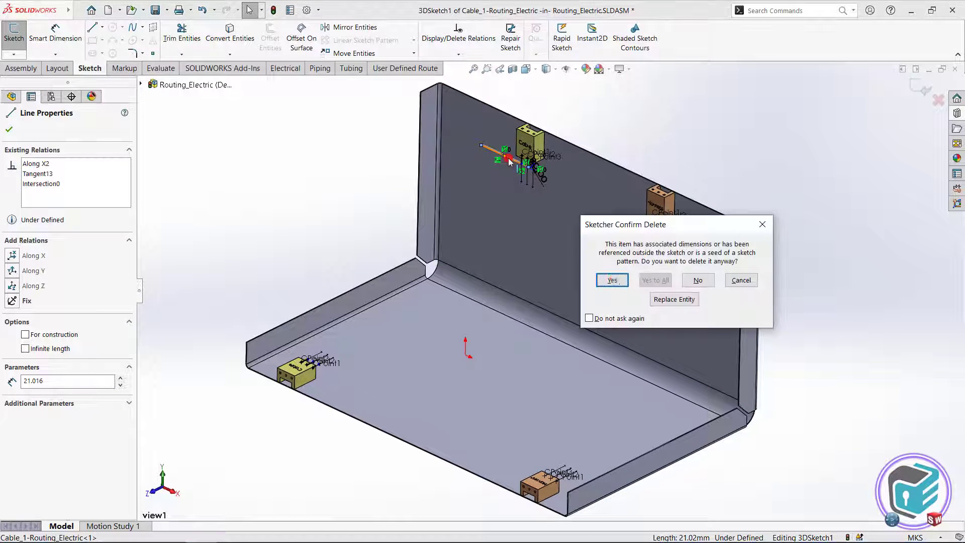
pyautogui.click(612, 278)
# Step: Zoom in around the floor Cable connector's stub lines and pick the CPoint3 stub end
pyautogui.scroll(-5, 539, 173)
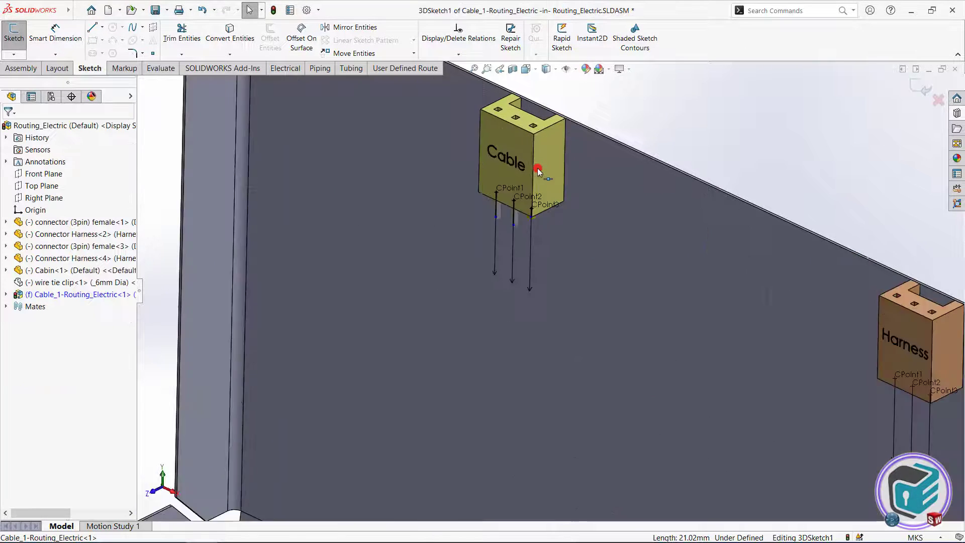
pyautogui.scroll(-3, 539, 172)
pyautogui.click(527, 330)
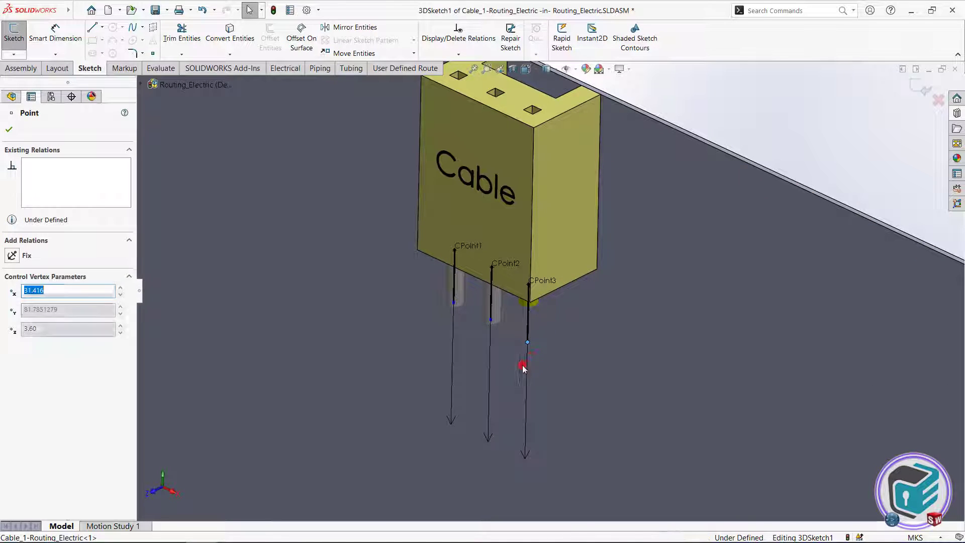
pyautogui.scroll(3, 524, 367)
pyautogui.scroll(3, 483, 415)
pyautogui.scroll(3, 442, 431)
pyautogui.scroll(-5, 399, 417)
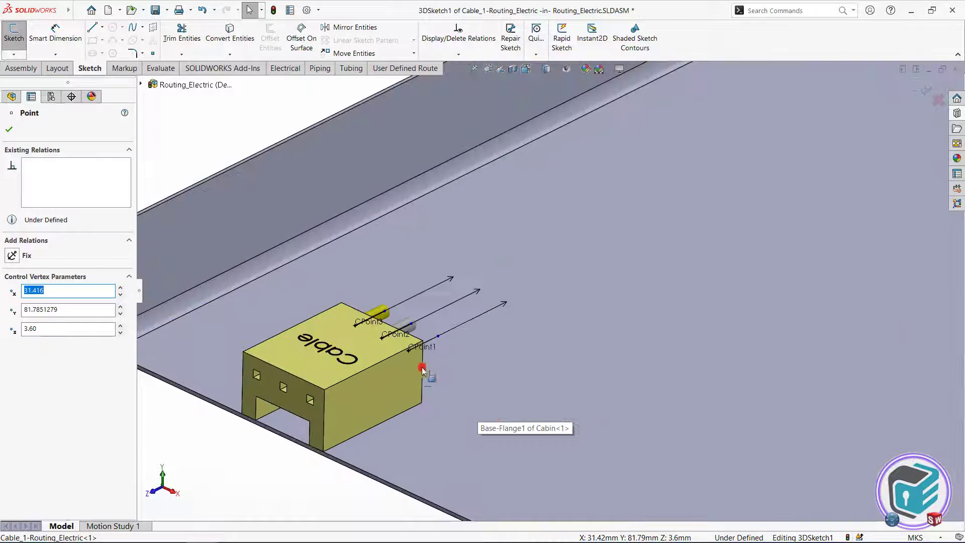
pyautogui.scroll(2, 425, 366)
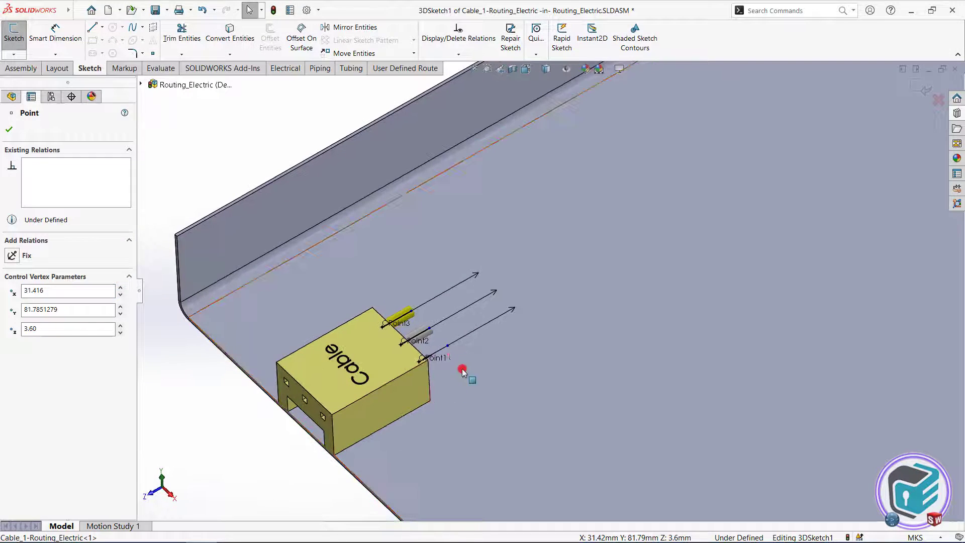
# Step: Delete the short construction line at CPoint1, re-add CPoint1 to the route, and restore view1
pyautogui.click(445, 351)
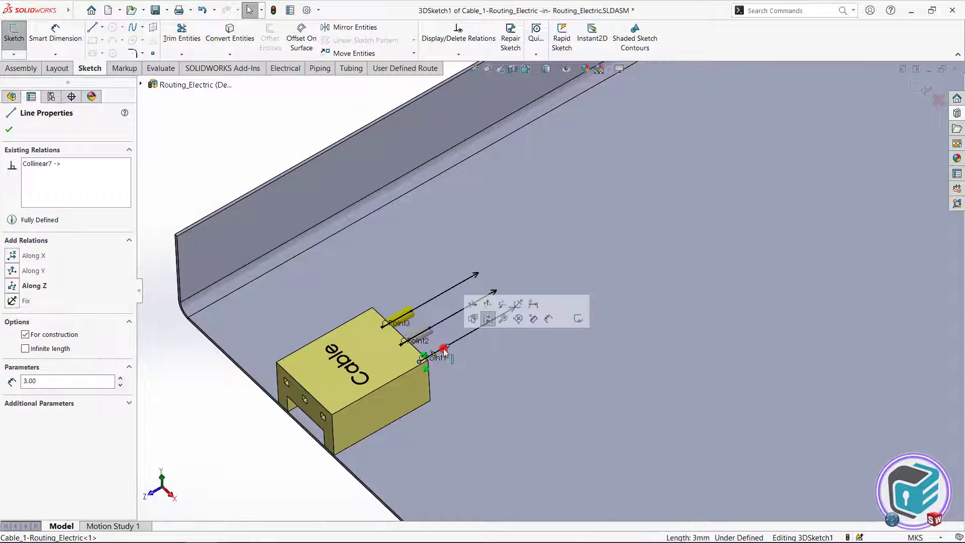
pyautogui.press('Delete')
pyautogui.click(596, 294)
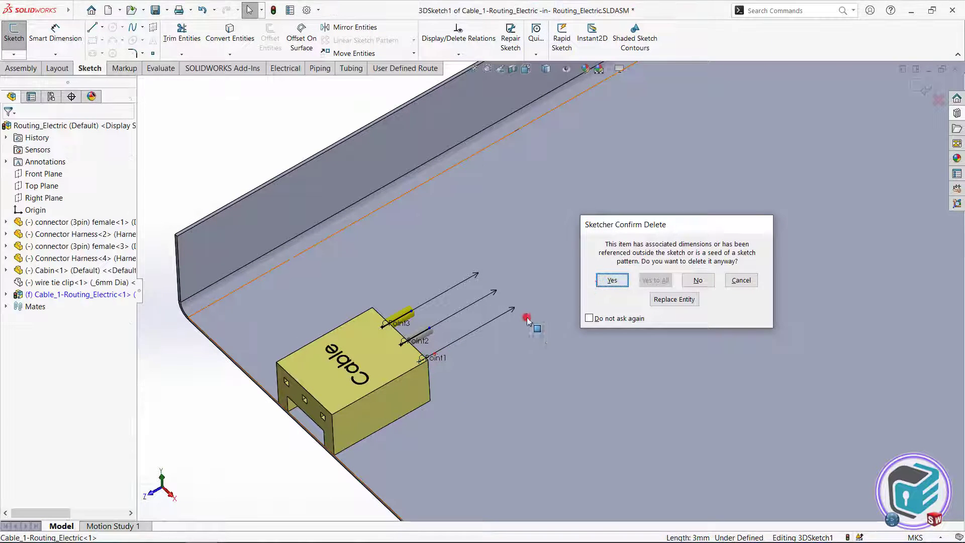
pyautogui.rightClick(433, 357)
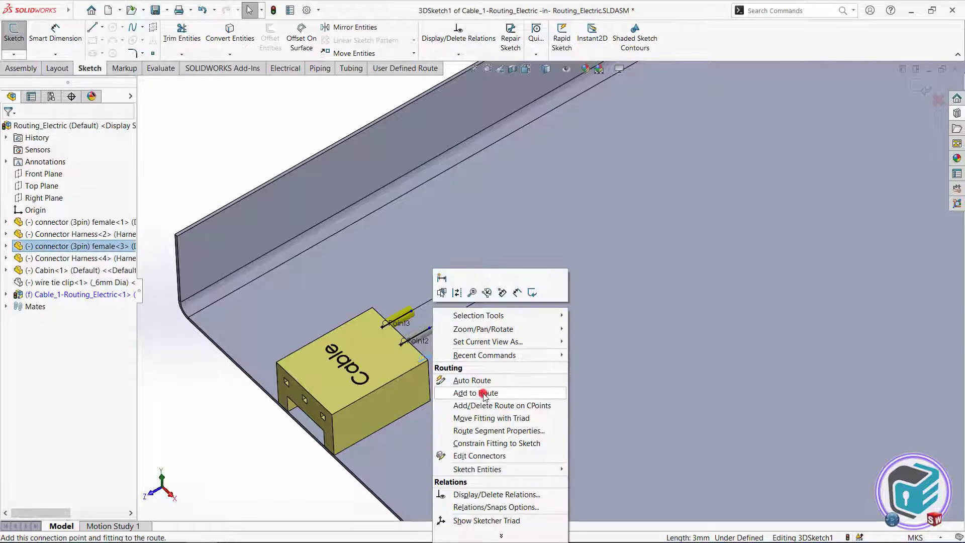
pyautogui.click(482, 393)
pyautogui.press('space')
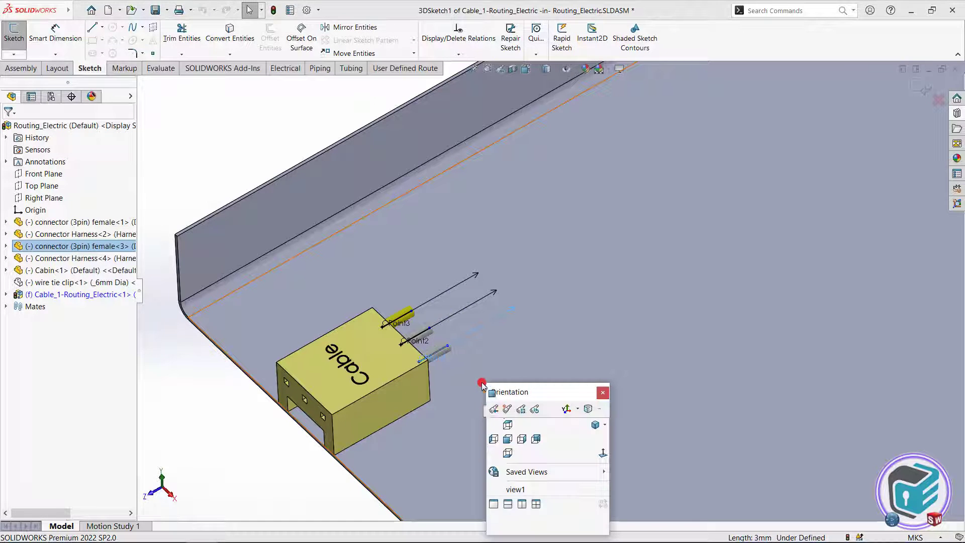
pyautogui.click(515, 489)
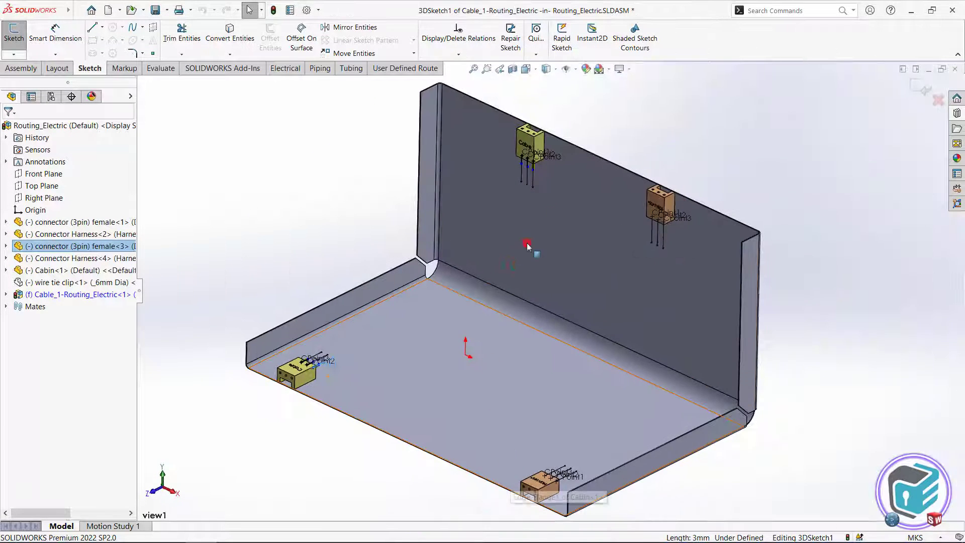
# Step: Auto-route a first wire from a wall connector pin to the floor connector pin, creating junction points
pyautogui.rightClick(534, 173)
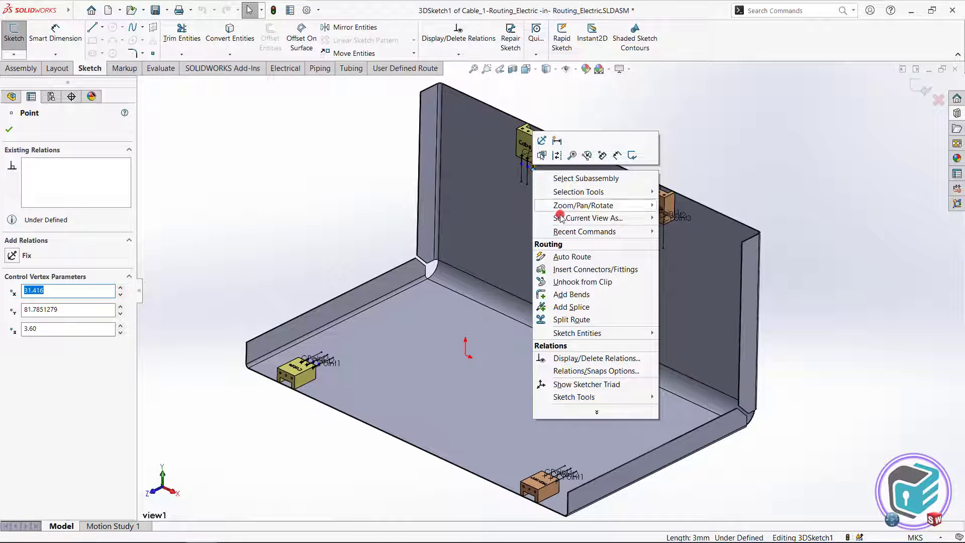
pyautogui.click(574, 256)
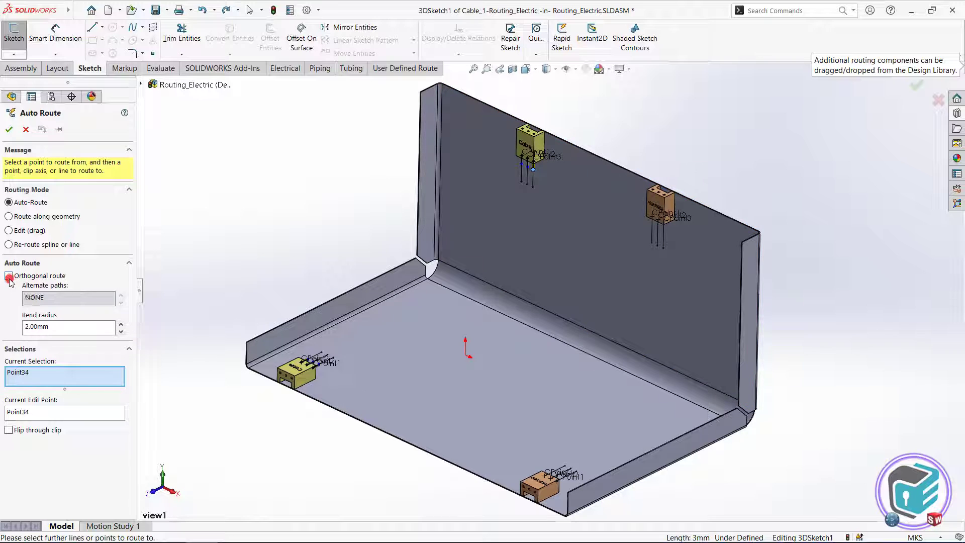
pyautogui.click(318, 367)
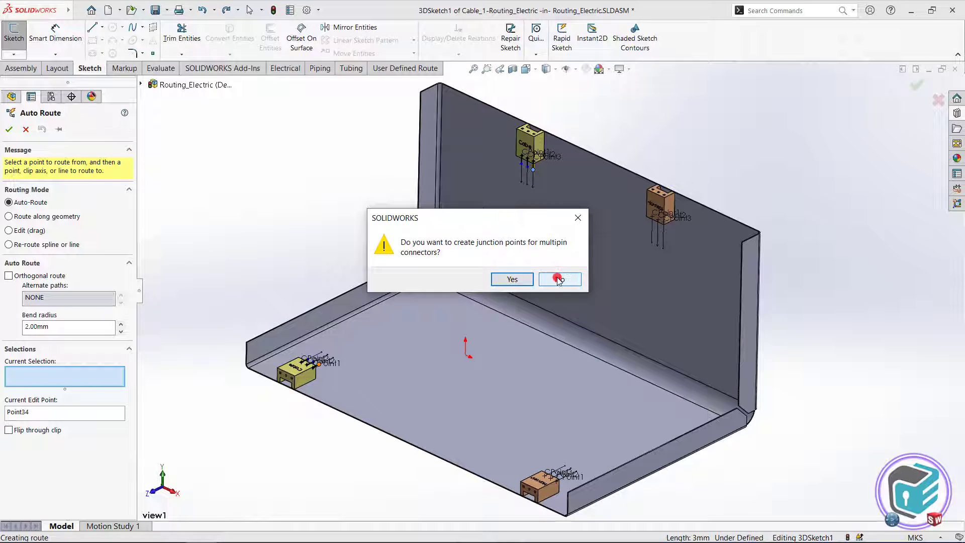
pyautogui.click(512, 283)
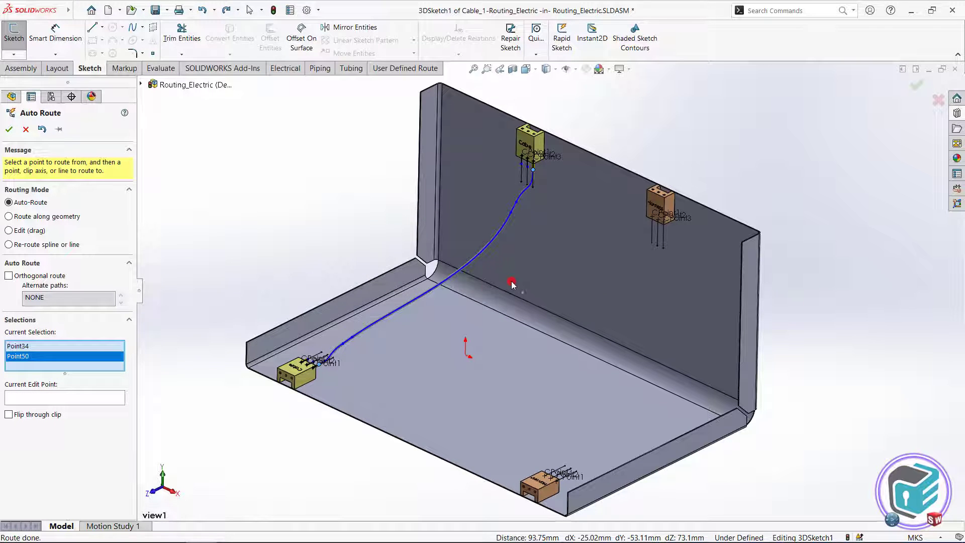
pyautogui.click(7, 129)
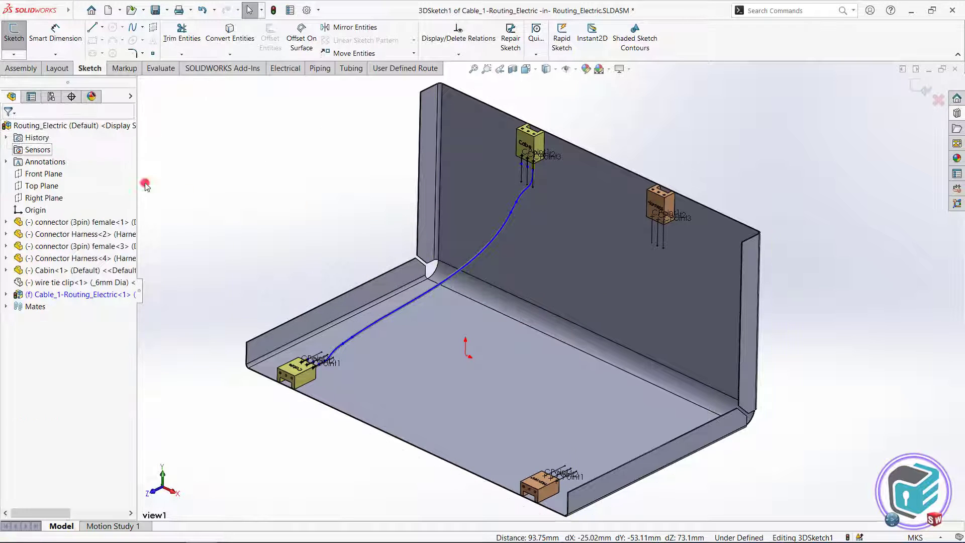
# Step: Auto-route a second wire from another wall connector pin to the floor connector, with junction points
pyautogui.rightClick(526, 171)
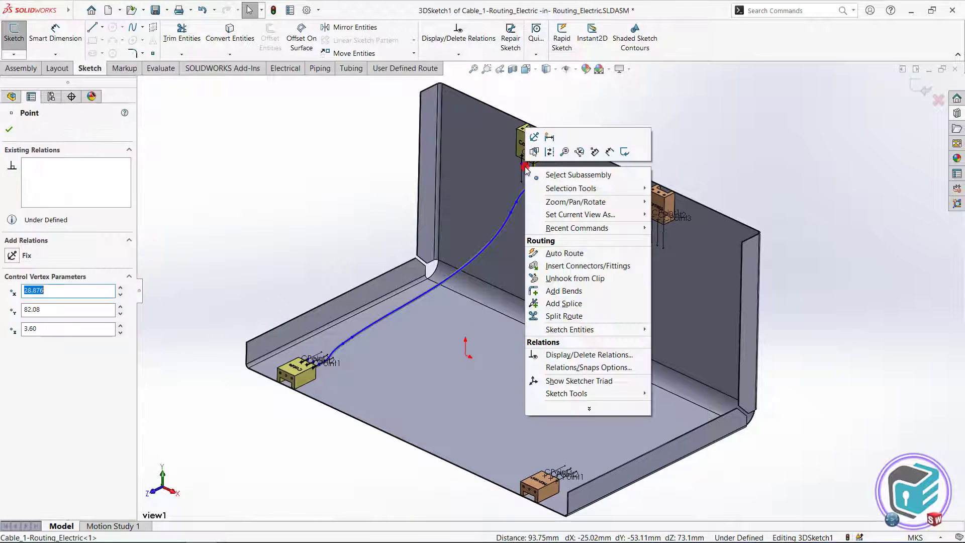
pyautogui.click(568, 255)
pyautogui.click(314, 363)
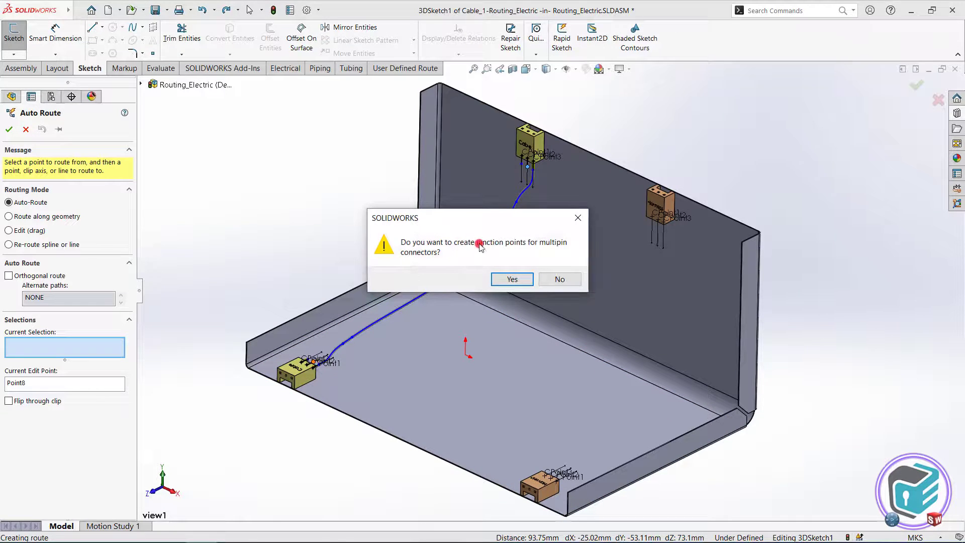
pyautogui.click(513, 279)
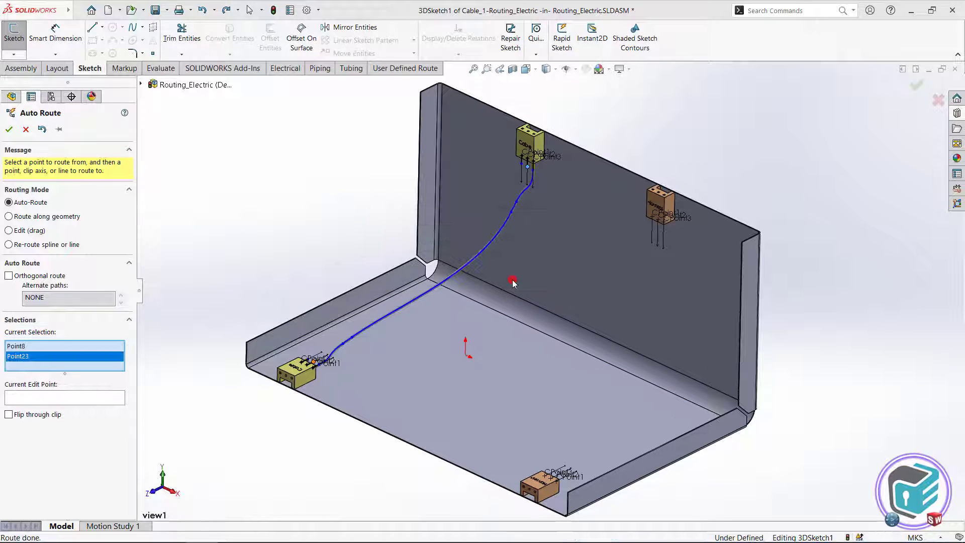
pyautogui.click(9, 132)
pyautogui.scroll(-5, 539, 219)
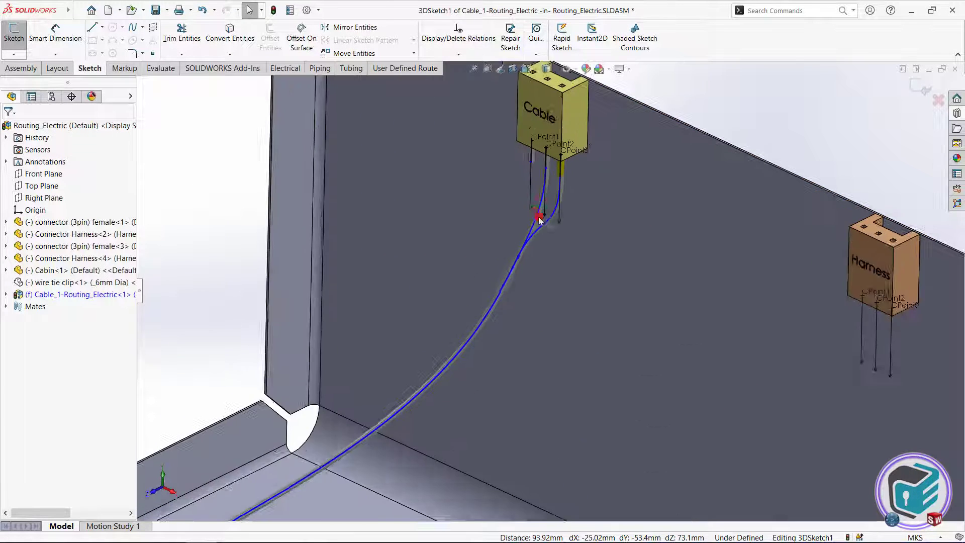
pyautogui.scroll(-2, 539, 220)
pyautogui.scroll(-1, 539, 220)
pyautogui.scroll(-2, 539, 219)
pyautogui.scroll(-2, 539, 219)
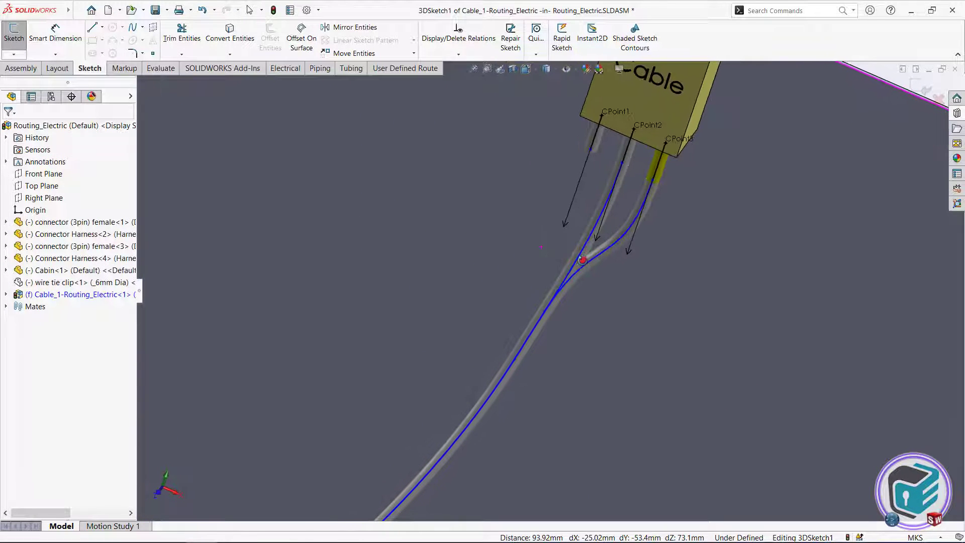
pyautogui.hotkey('ctrl', '7')
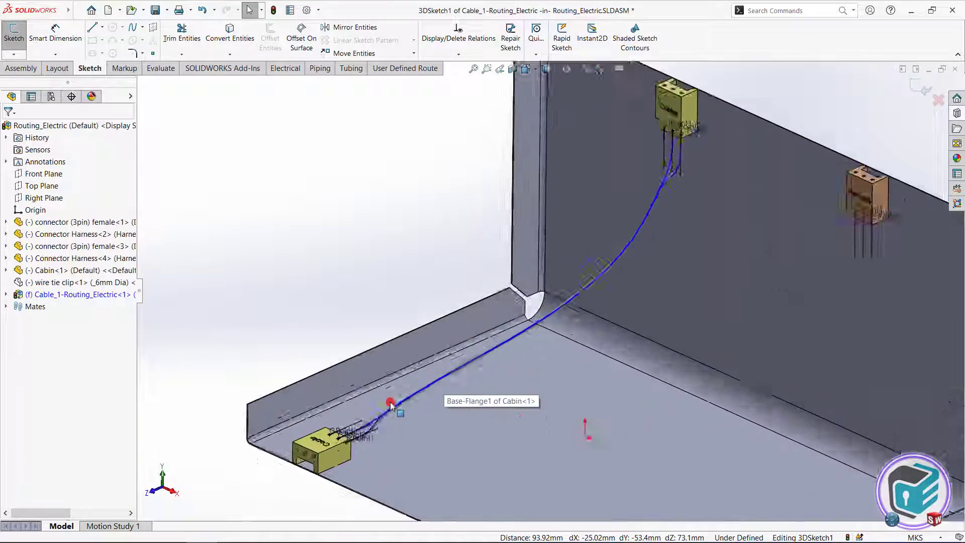
pyautogui.scroll(-5, 391, 405)
pyautogui.moveTo(391, 404); pyautogui.dragTo(387, 441, button='middle')
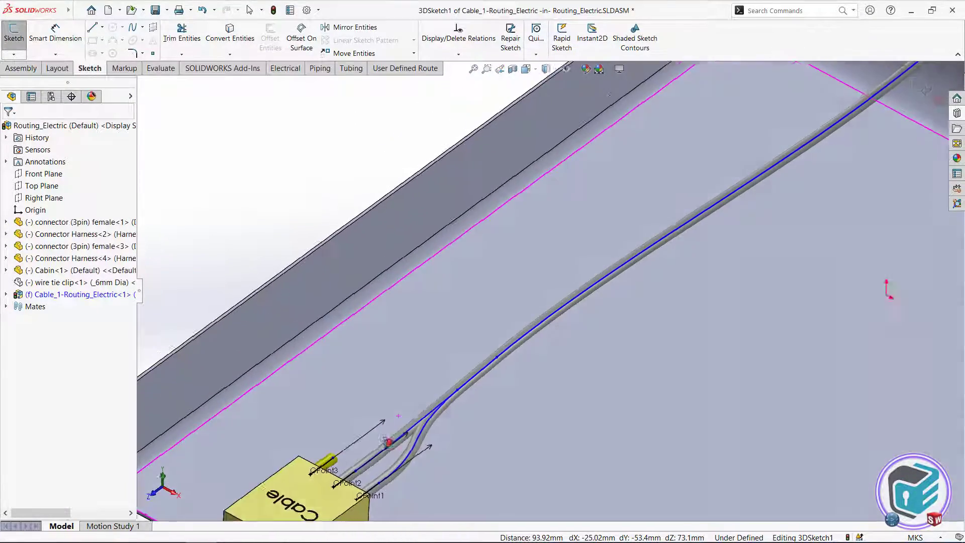
pyautogui.hotkey('ctrl', '7')
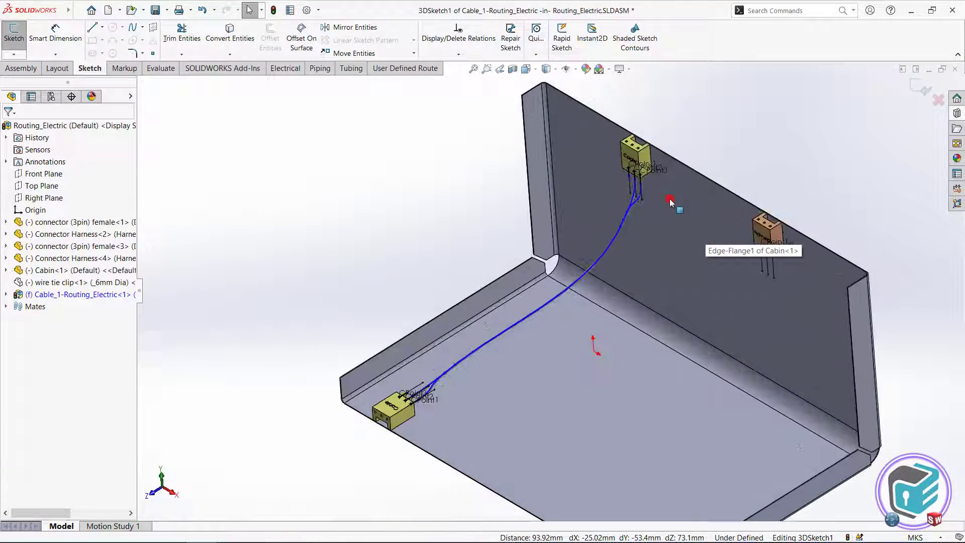
# Step: Restore view1 and auto-route a third wire from the wall end to the floor connector, without junction points
pyautogui.press('space')
pyautogui.click(854, 307)
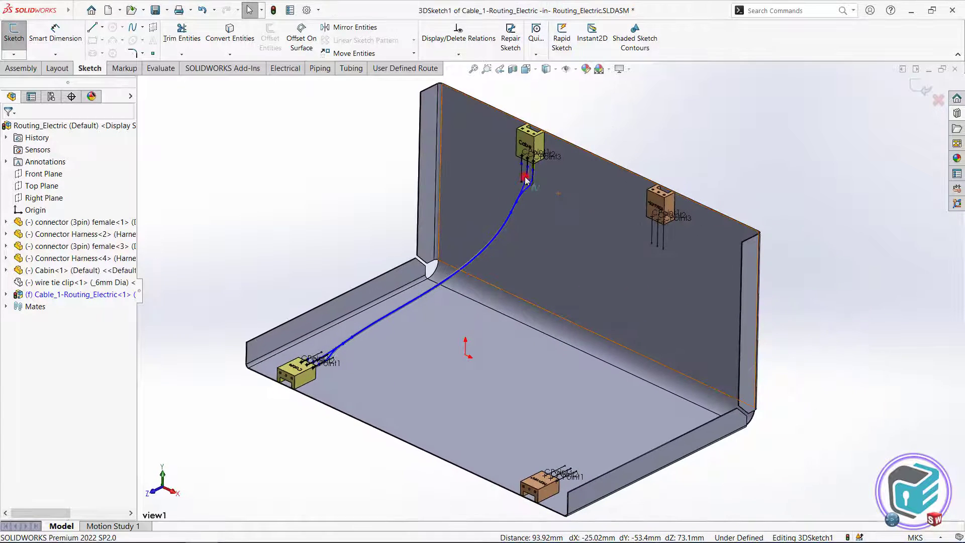
pyautogui.rightClick(522, 164)
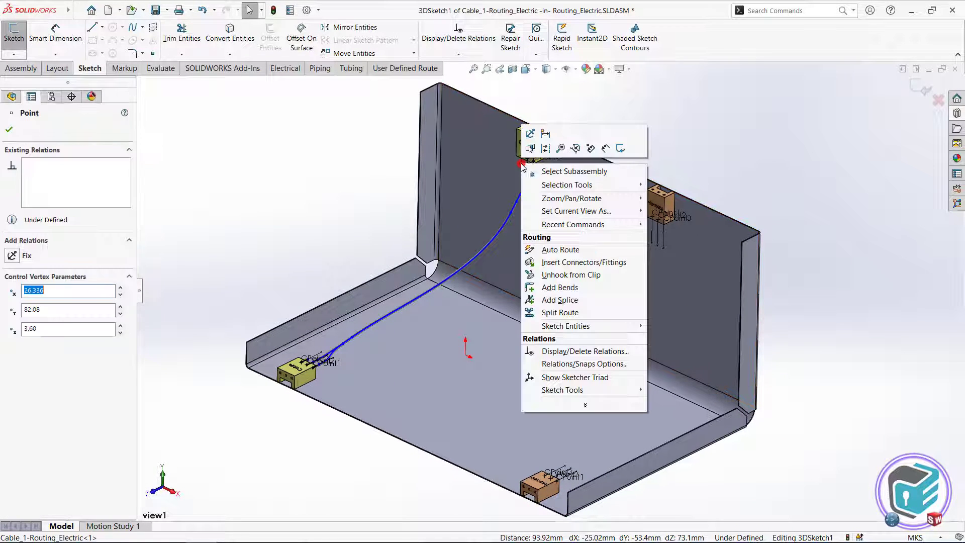
pyautogui.click(562, 250)
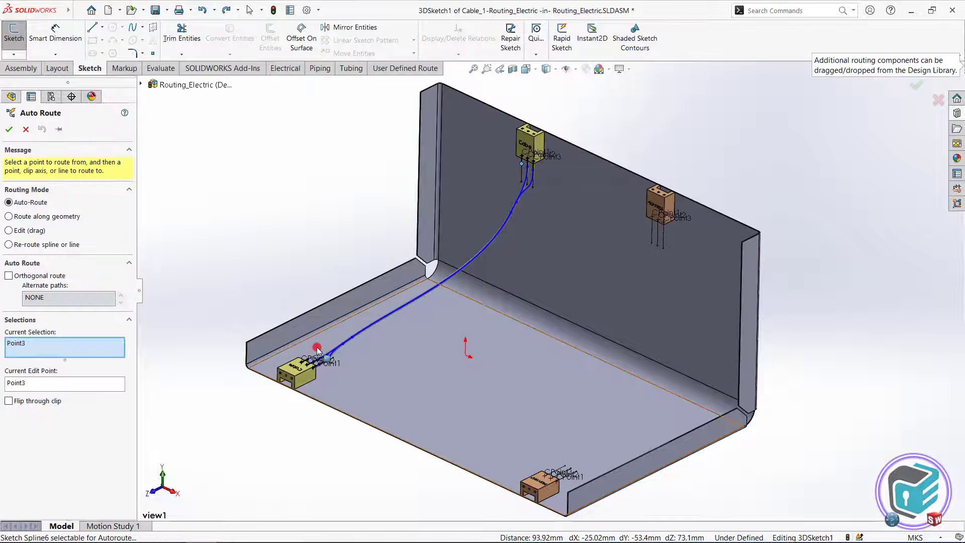
pyautogui.click(307, 360)
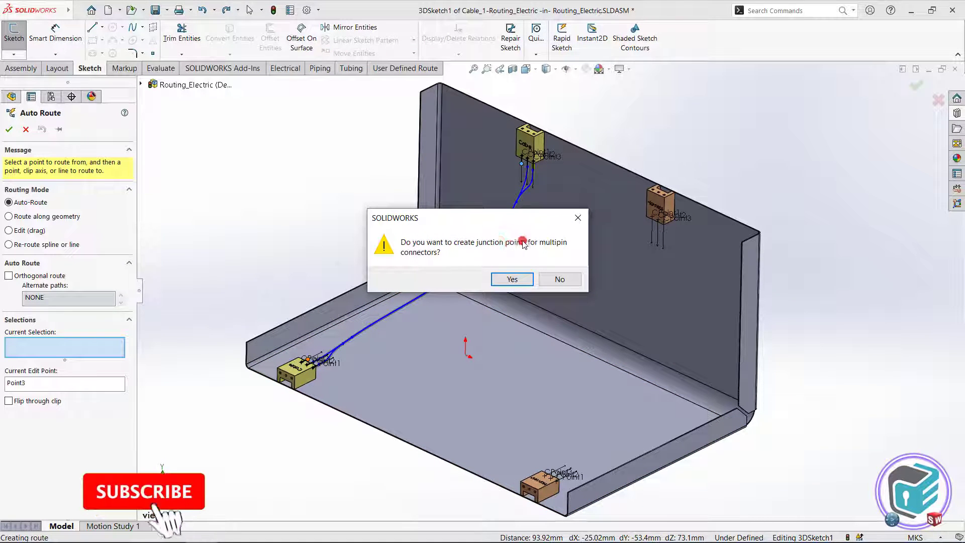
pyautogui.click(562, 280)
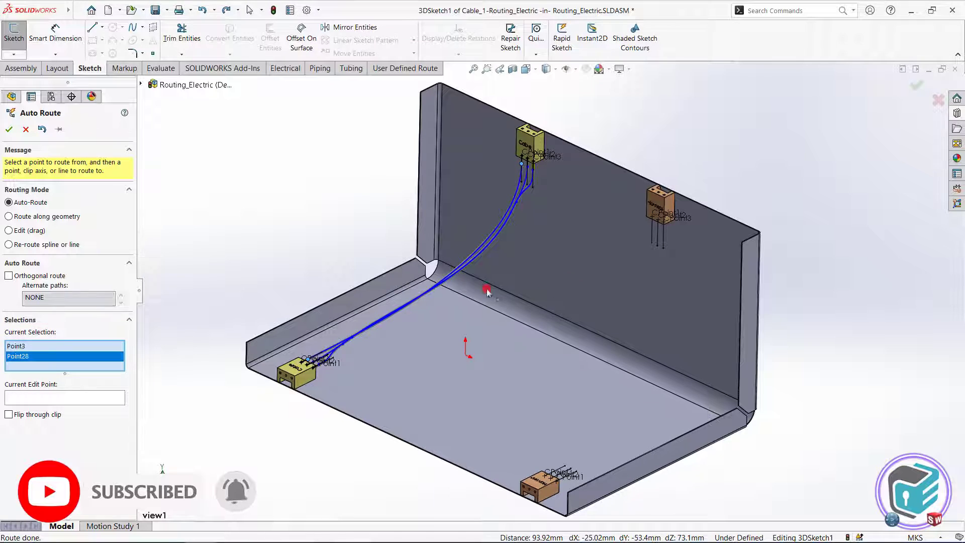
pyautogui.click(9, 131)
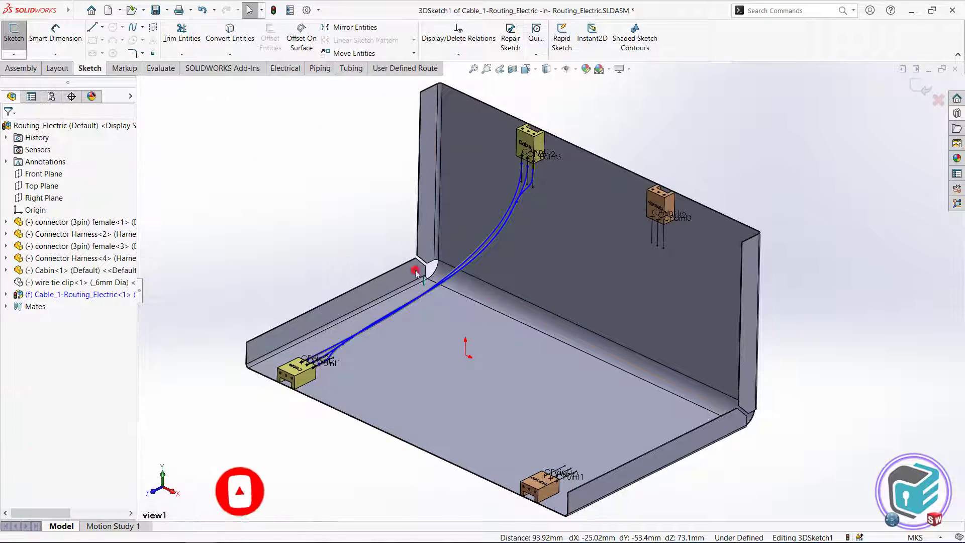
# Step: Orbit and zoom to inspect the wires running along the corner and floor
pyautogui.scroll(-2, 417, 267)
pyautogui.scroll(-3, 508, 269)
pyautogui.moveTo(507, 268); pyautogui.dragTo(524, 342, button='middle')
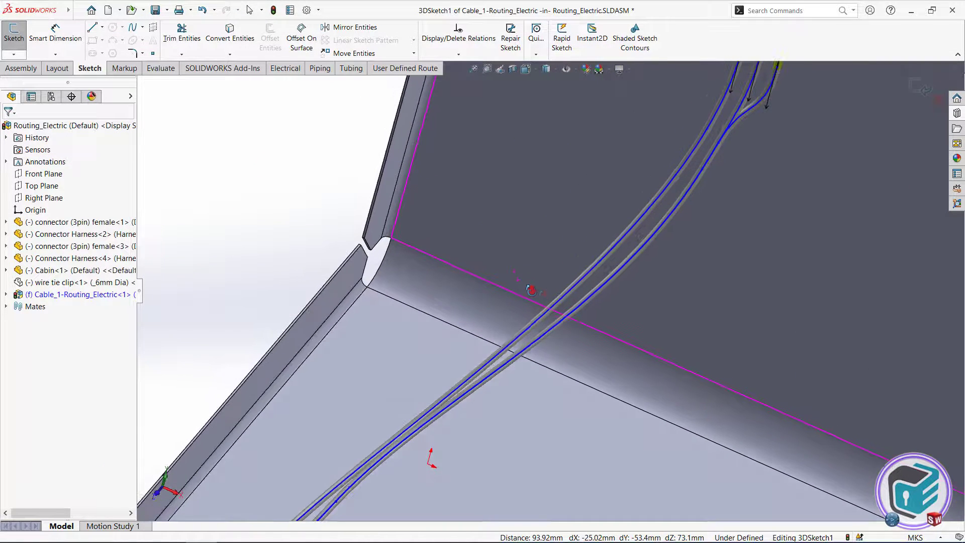
pyautogui.scroll(5, 524, 342)
pyautogui.scroll(-3, 468, 407)
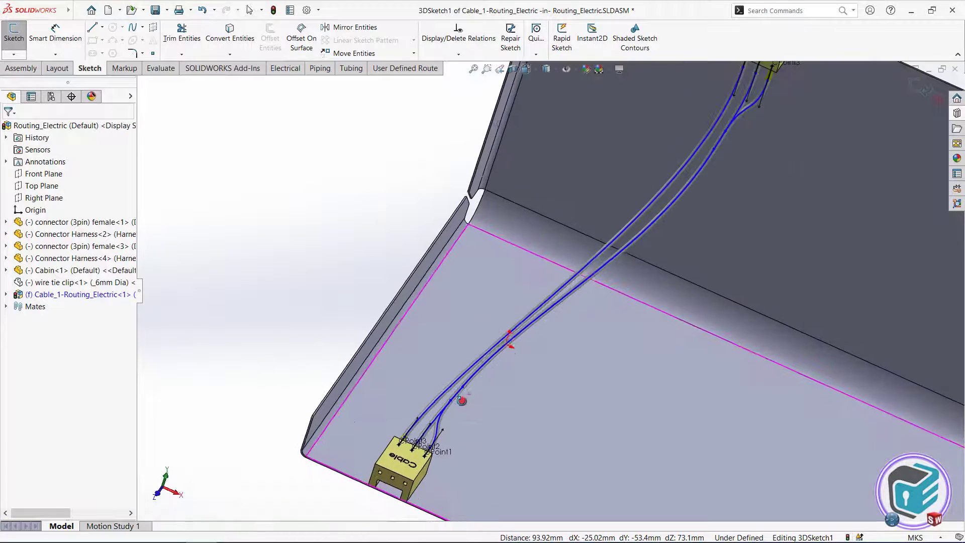
pyautogui.scroll(-1, 462, 417)
pyautogui.scroll(-1, 460, 425)
pyautogui.moveTo(460, 426)
pyautogui.mouseDown(button='middle')
pyautogui.moveTo(453, 409)
pyautogui.moveTo(425, 472)
pyautogui.mouseUp(button='middle')
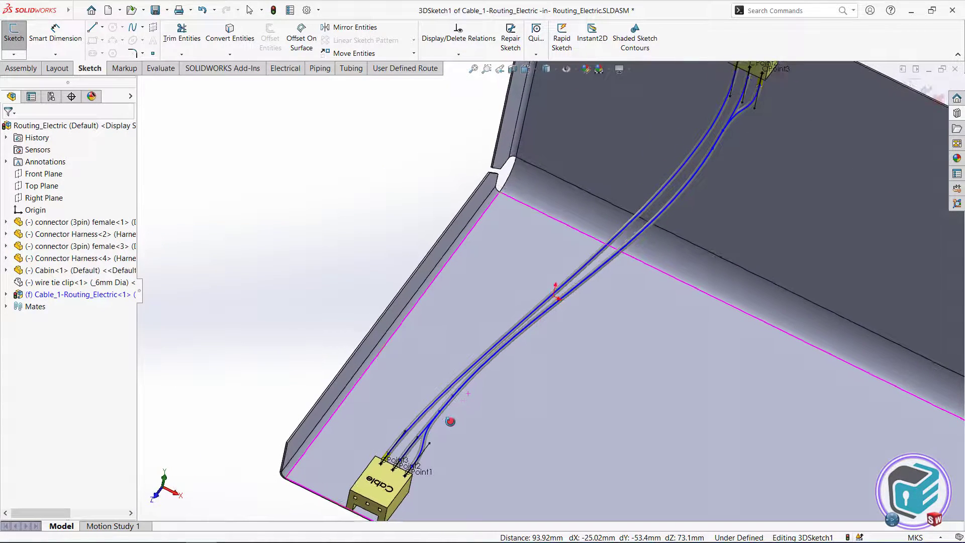
# Step: Exit the 3D route sketch and component editing, then return to the saved view1
pyautogui.click(928, 88)
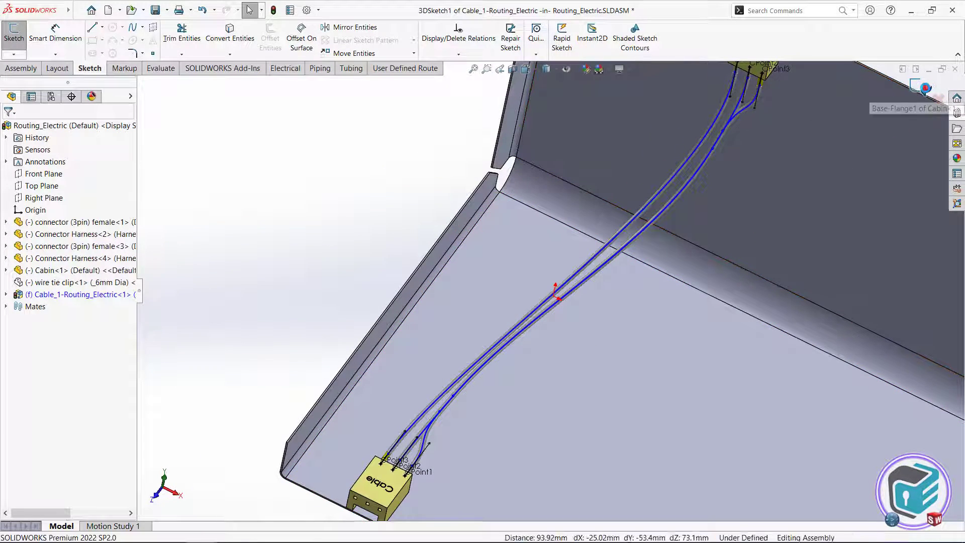
pyautogui.click(929, 88)
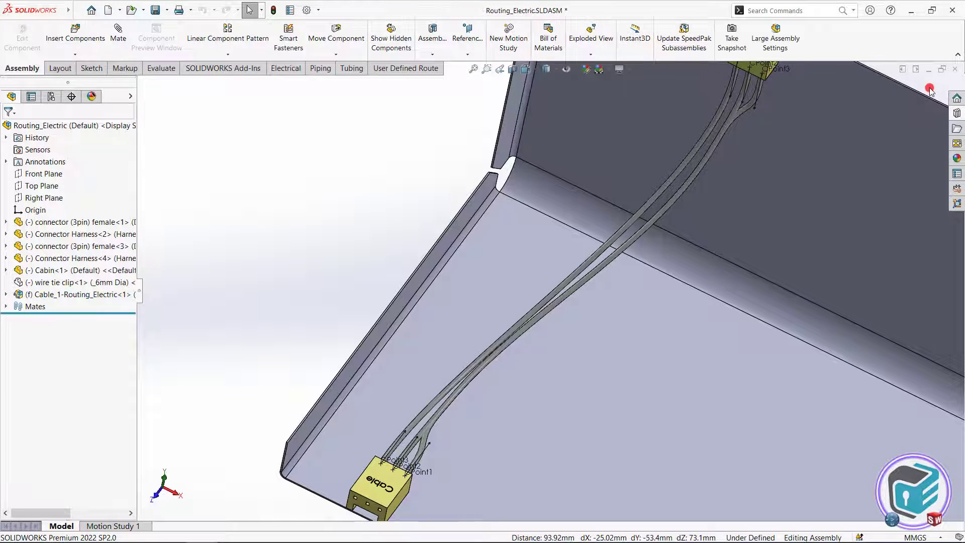
pyautogui.moveTo(672, 252)
pyautogui.mouseDown(button='middle')
pyautogui.moveTo(649, 211)
pyautogui.moveTo(638, 138)
pyautogui.moveTo(507, 377)
pyautogui.moveTo(441, 424)
pyautogui.mouseUp(button='middle')
pyautogui.scroll(-3, 637, 146)
pyautogui.scroll(3, 638, 153)
pyautogui.scroll(5, 507, 377)
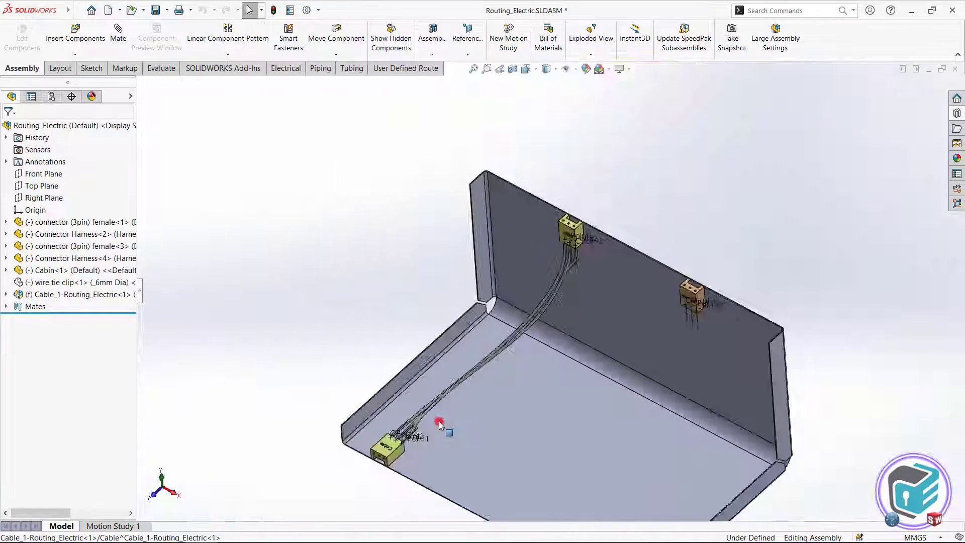
pyautogui.scroll(-5, 487, 370)
pyautogui.moveTo(487, 371)
pyautogui.mouseDown(button='middle')
pyautogui.moveTo(470, 344)
pyautogui.moveTo(493, 402)
pyautogui.moveTo(453, 339)
pyautogui.moveTo(466, 338)
pyautogui.mouseUp(button='middle')
pyautogui.scroll(-3, 493, 398)
pyautogui.press('space')
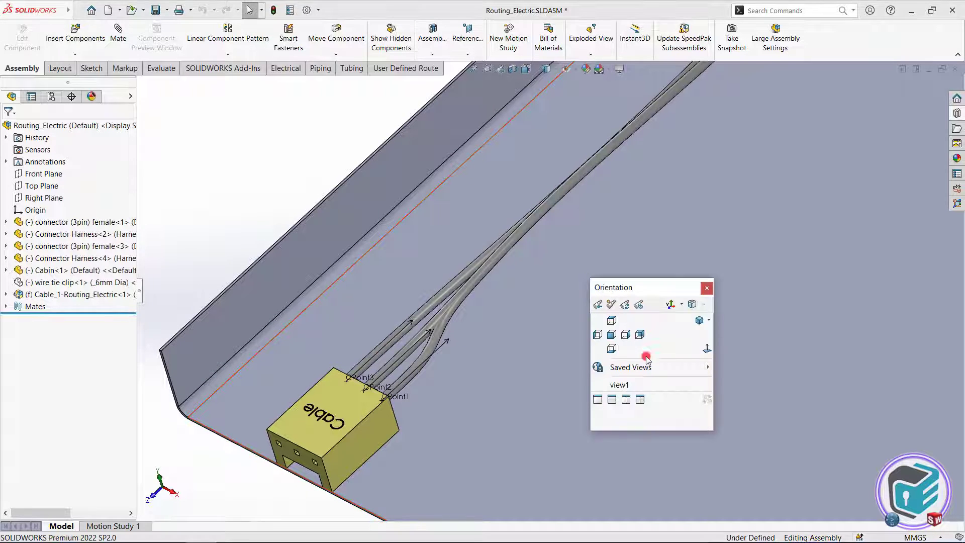
pyautogui.click(640, 385)
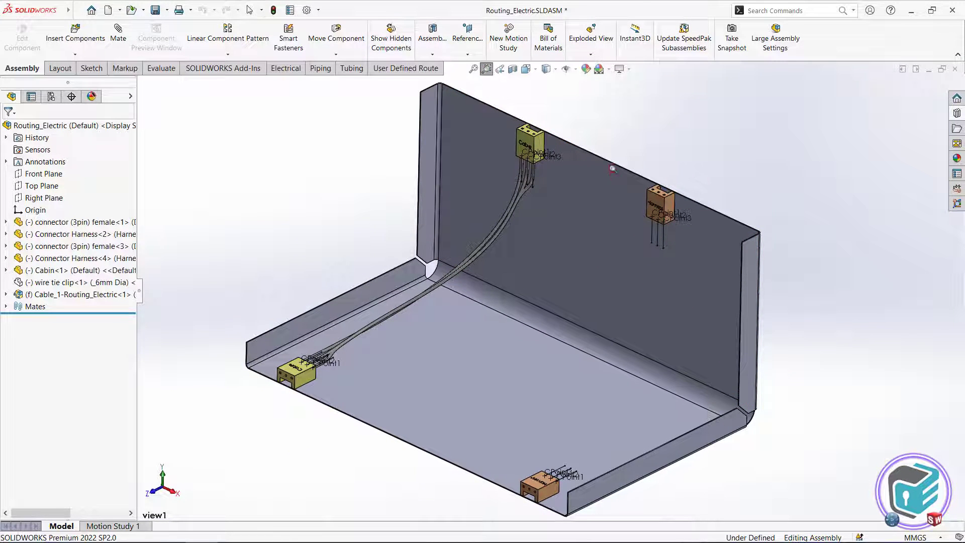
# Step: Start a Harness-type route from the wall Harness connector's CPoint1, skipping Auto Route for now
pyautogui.moveTo(613, 168); pyautogui.dragTo(713, 272)
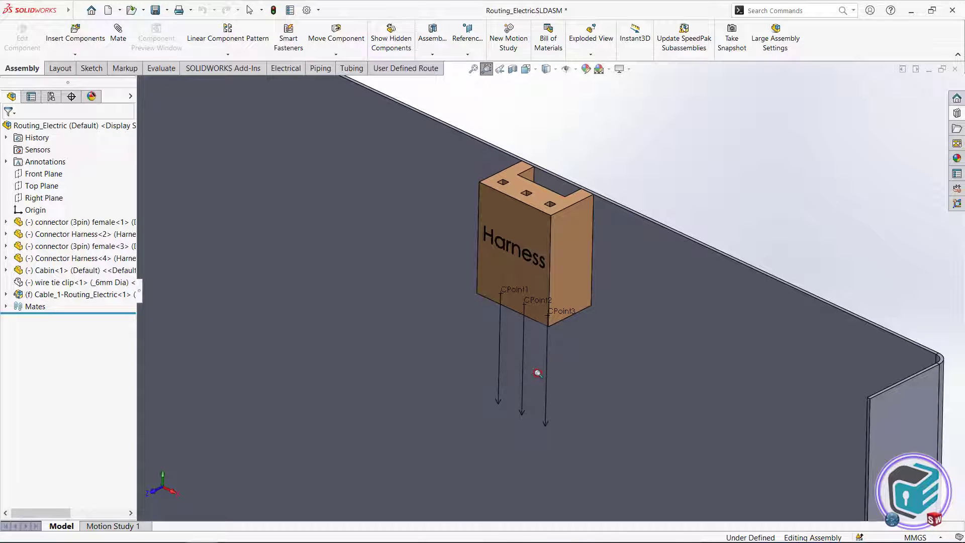
pyautogui.press('Escape')
pyautogui.rightClick(504, 290)
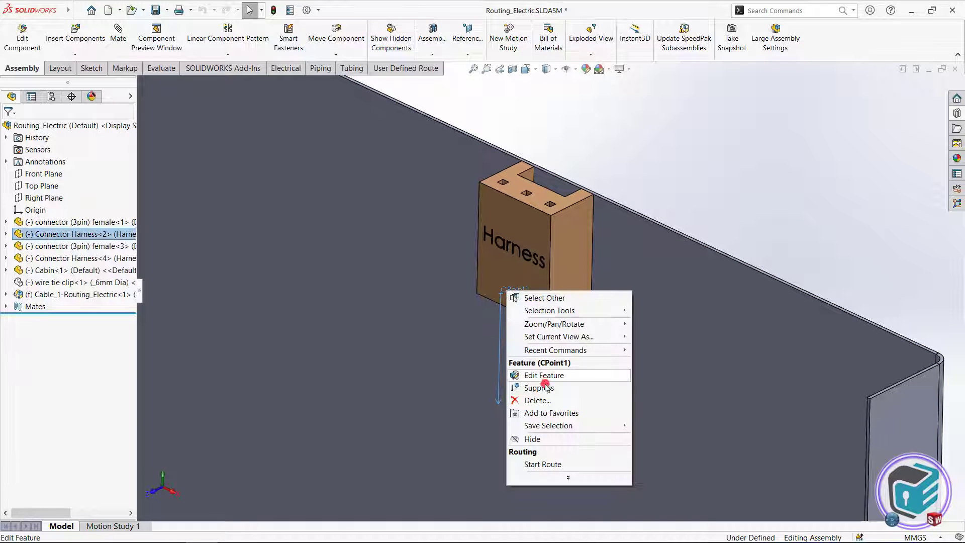
pyautogui.click(552, 464)
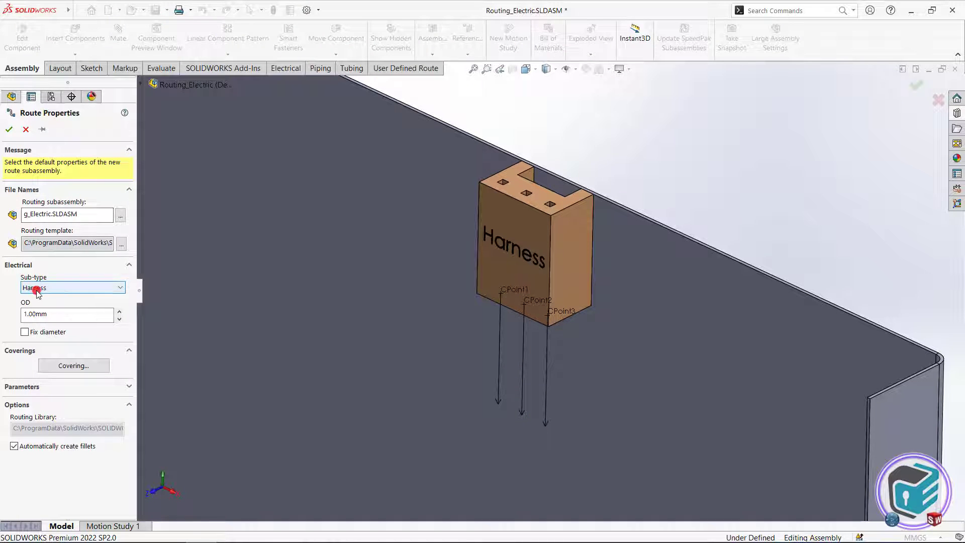
pyautogui.click(10, 131)
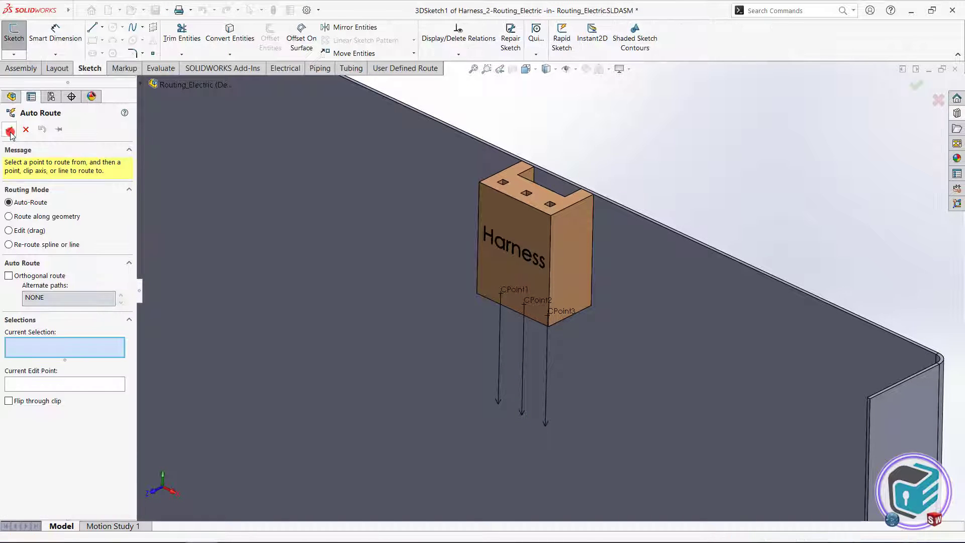
pyautogui.click(25, 130)
# Step: Add the picked CPoint2 stub to the harness route
pyautogui.click(535, 309)
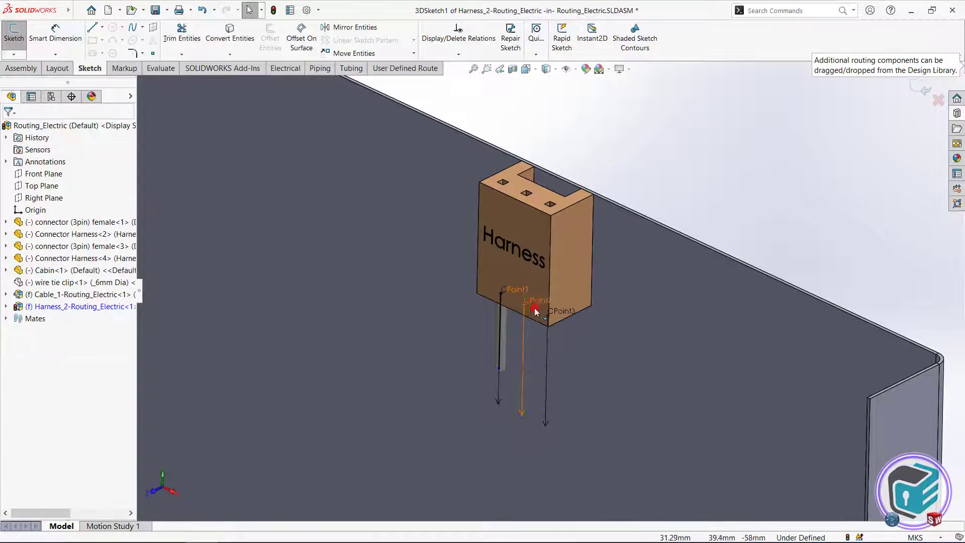
pyautogui.rightClick(529, 308)
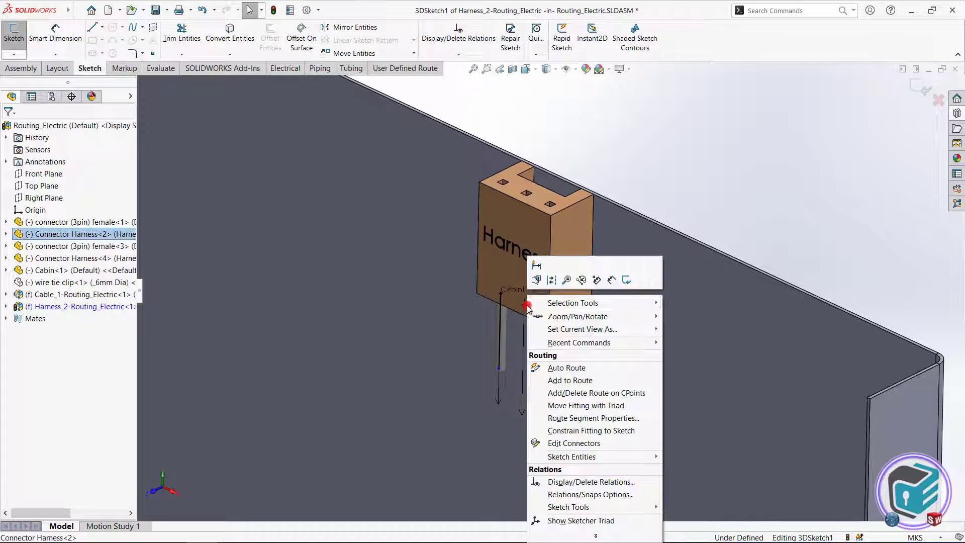
pyautogui.click(573, 380)
# Step: Add the remaining connection points, including CPoint2 and CPoint3, to the harness route, then restore view1
pyautogui.press('f')
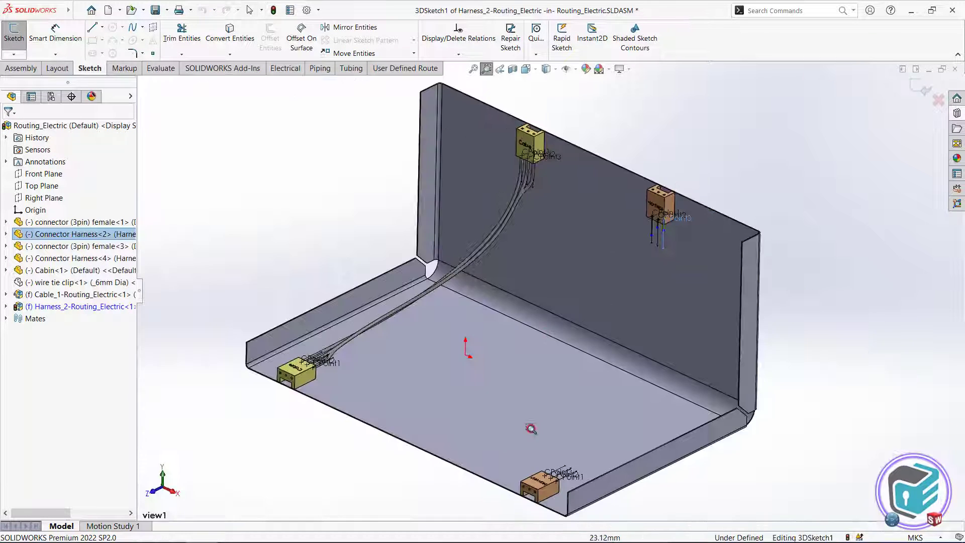
pyautogui.moveTo(506, 458); pyautogui.dragTo(594, 524)
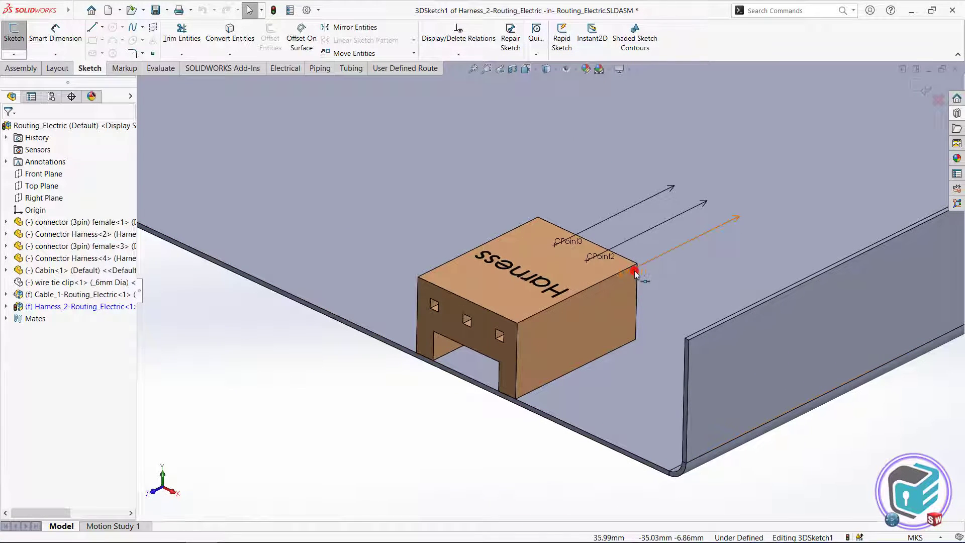
pyautogui.rightClick(633, 272)
pyautogui.click(688, 355)
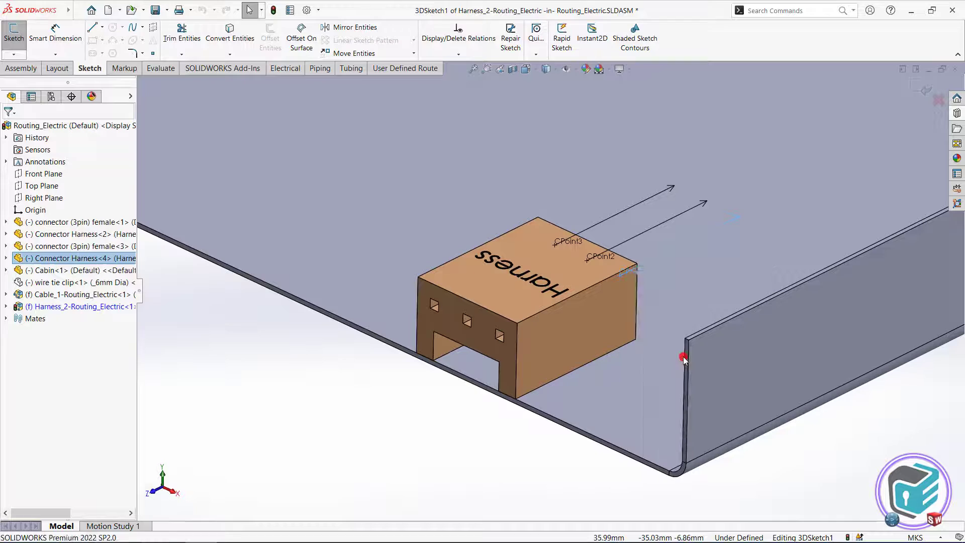
pyautogui.rightClick(598, 257)
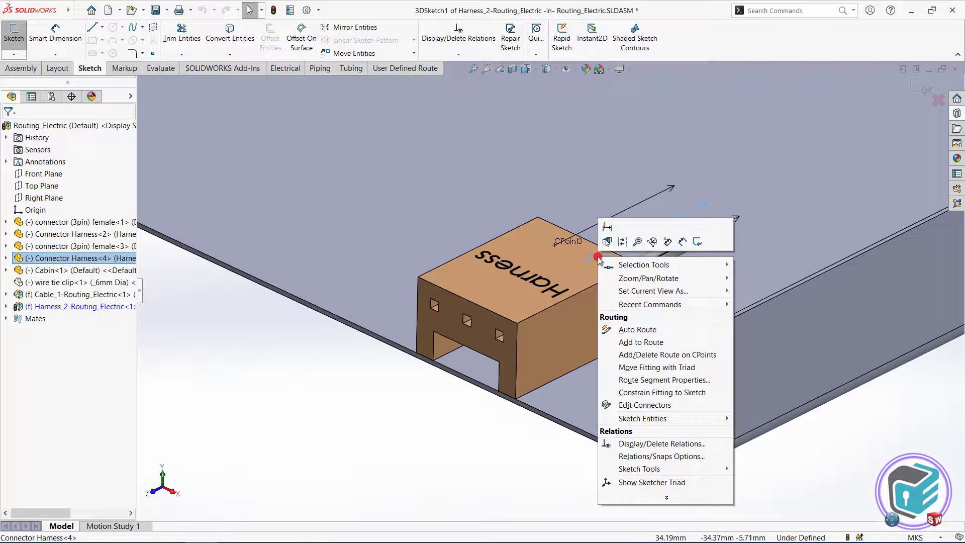
pyautogui.click(648, 341)
pyautogui.rightClick(565, 247)
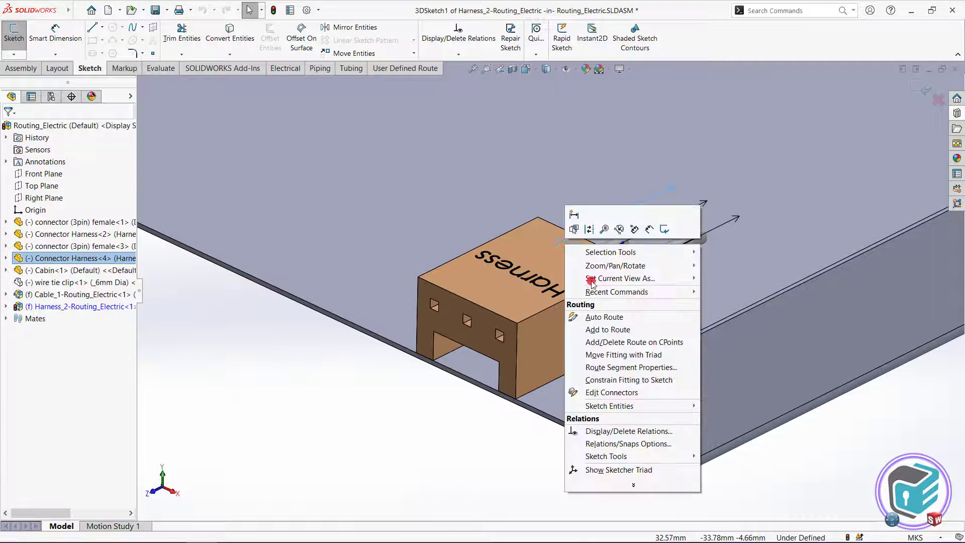
pyautogui.click(593, 328)
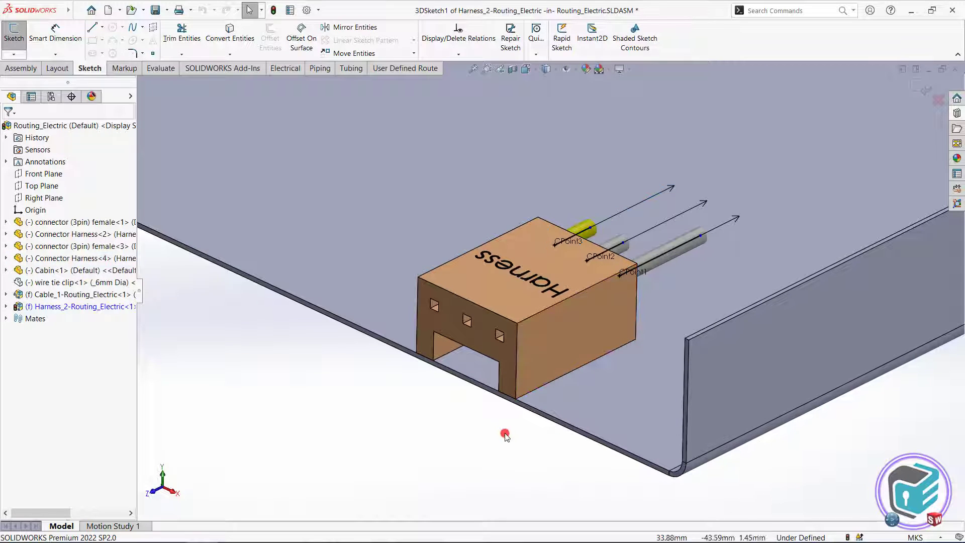
pyautogui.press('space')
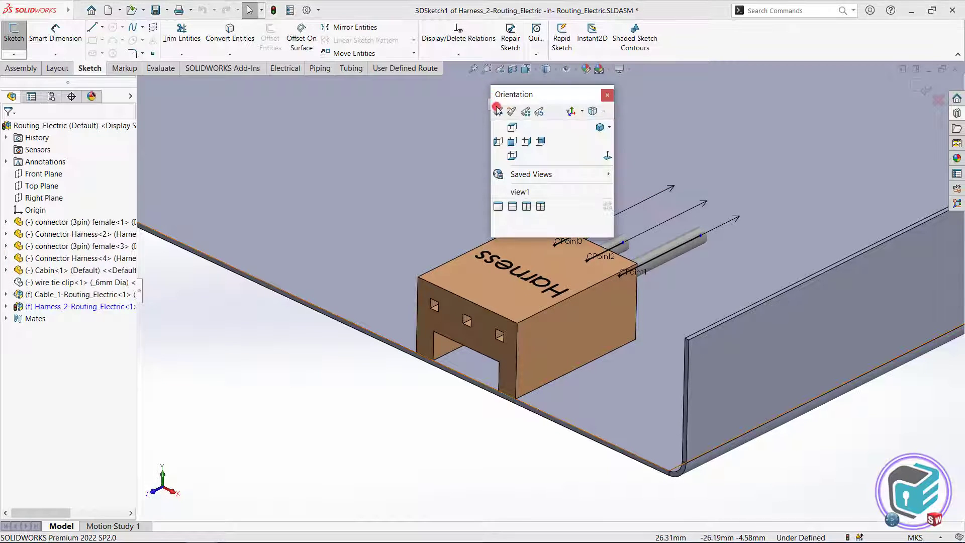
pyautogui.click(528, 190)
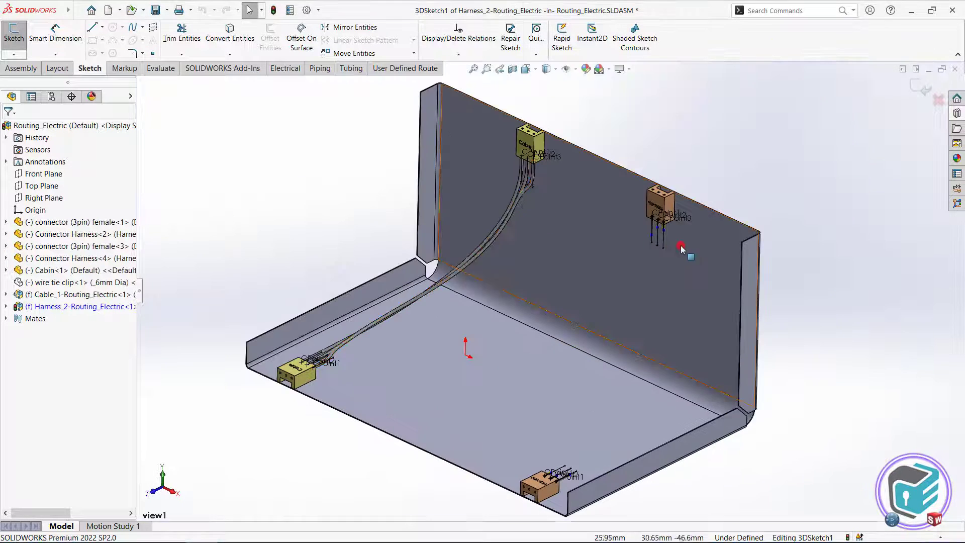
# Step: Auto-route the first harness wire from a stub end to the lower connector, without junction points
pyautogui.click(665, 232)
pyautogui.rightClick(665, 232)
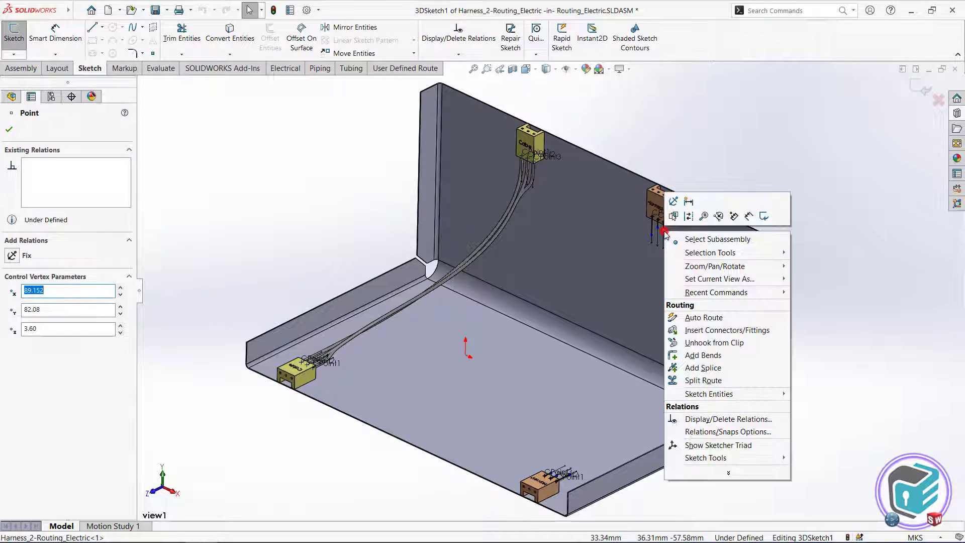
pyautogui.click(716, 319)
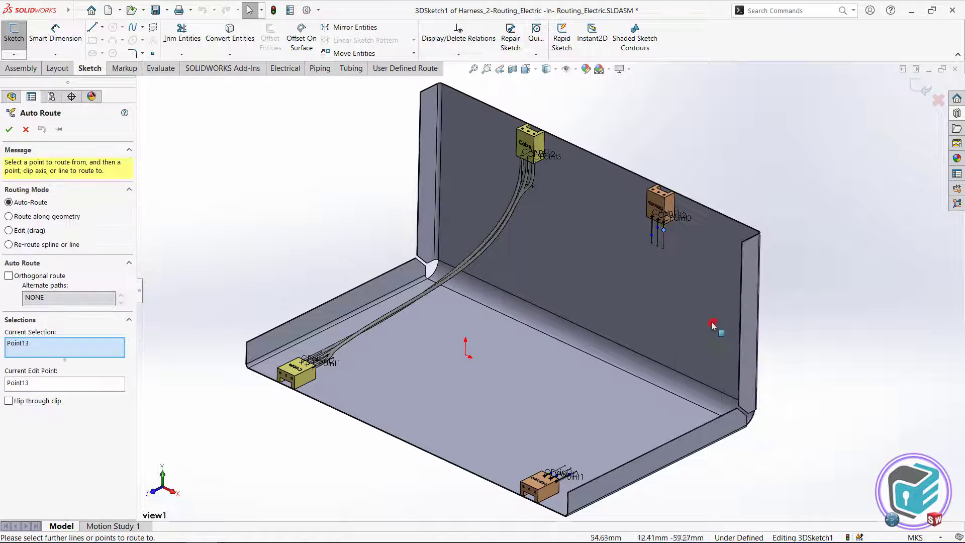
pyautogui.click(573, 476)
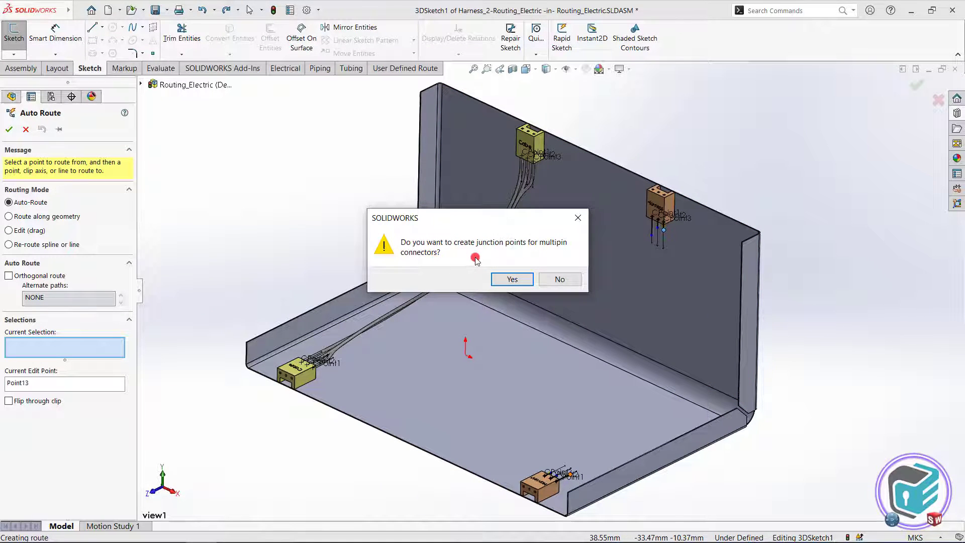
pyautogui.click(561, 279)
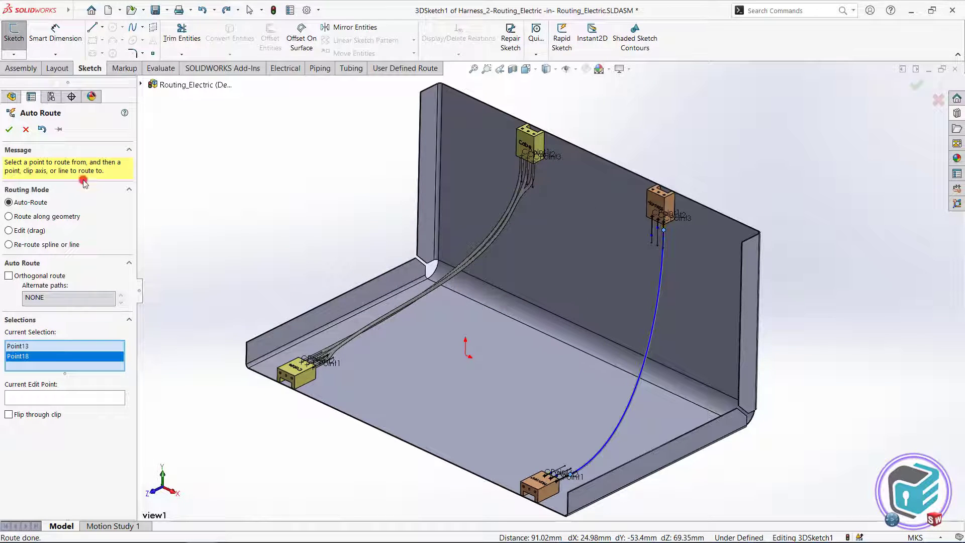
pyautogui.click(8, 128)
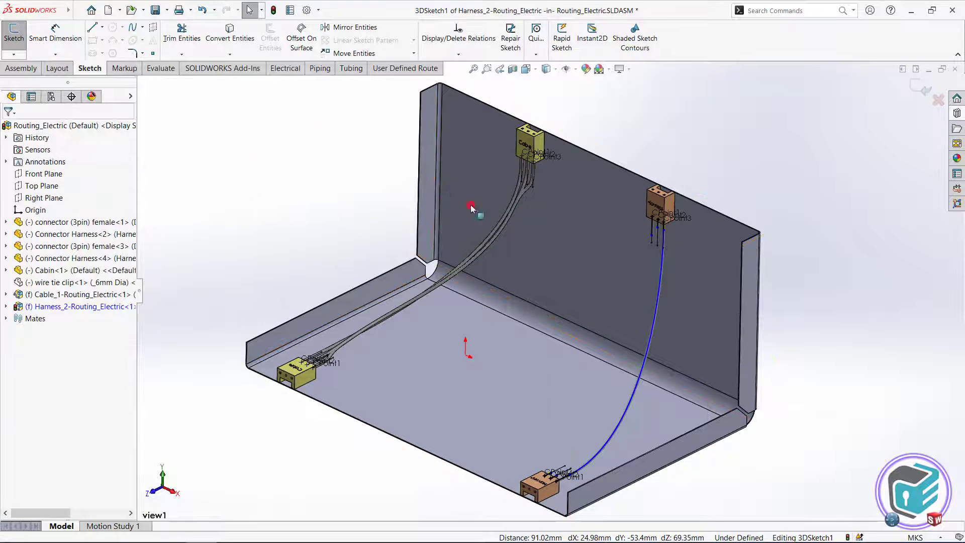
# Step: Auto-route a second harness wire from the next stub end down to the lower connector
pyautogui.click(660, 231)
pyautogui.rightClick(659, 230)
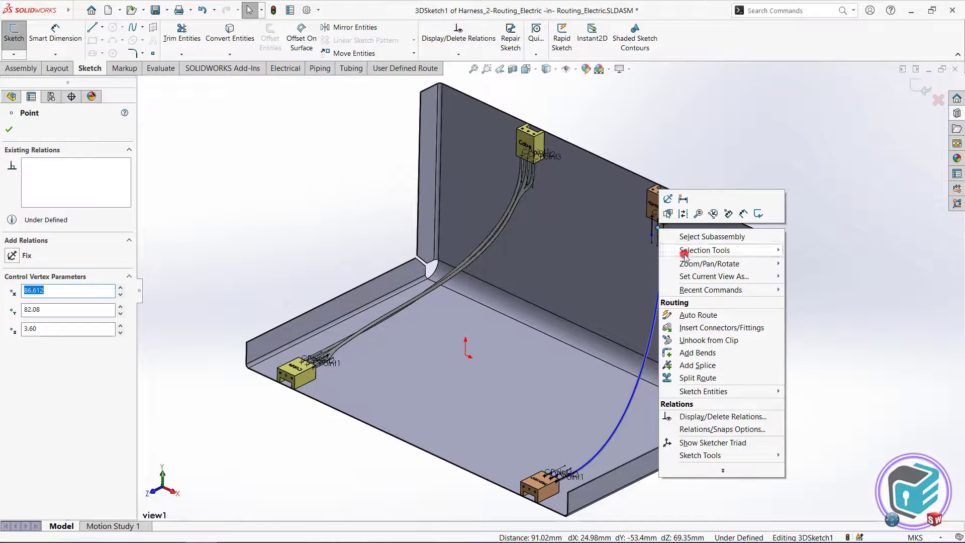
pyautogui.click(707, 316)
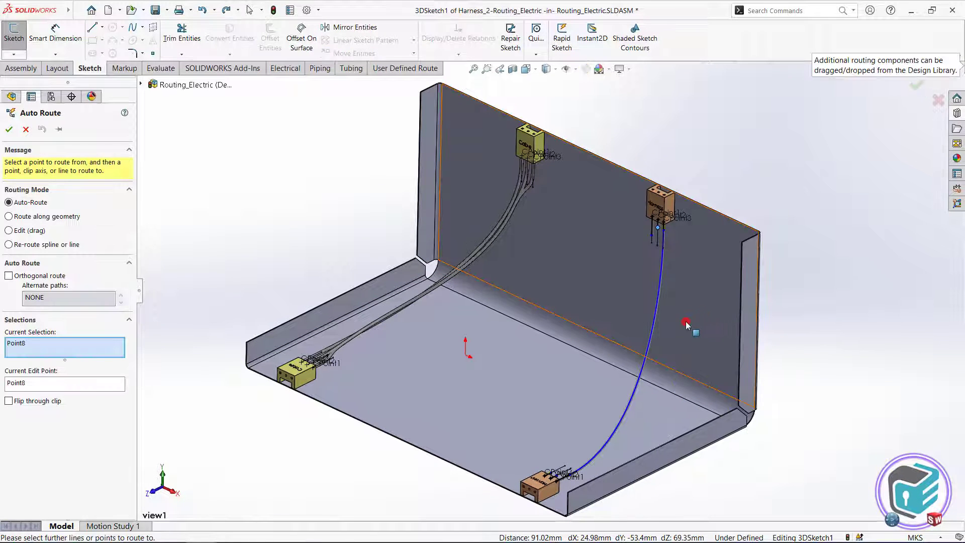
pyautogui.click(567, 471)
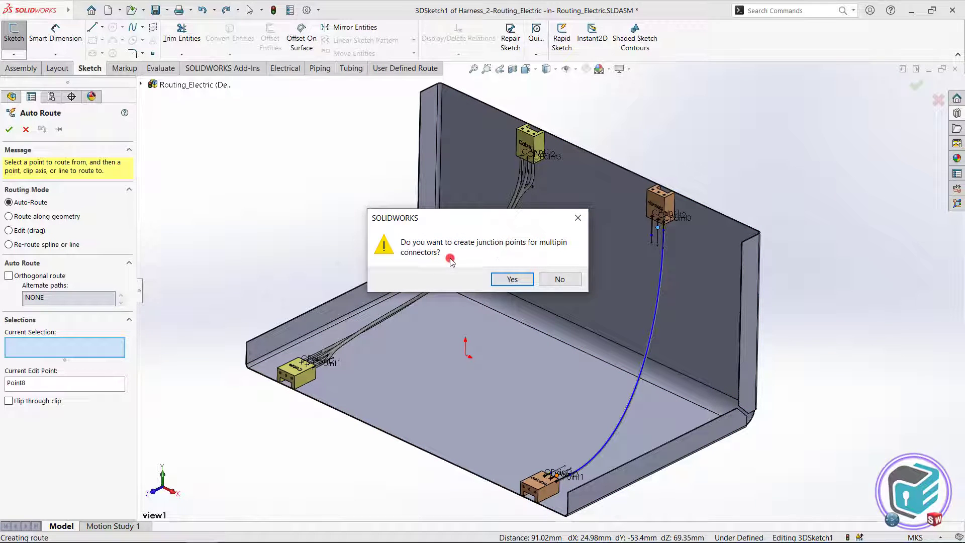
pyautogui.click(554, 289)
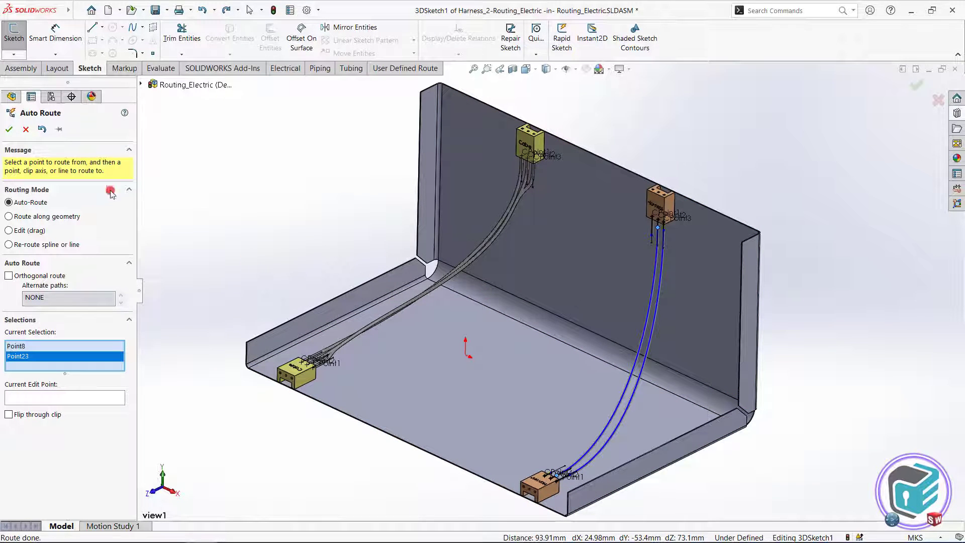
pyautogui.click(16, 129)
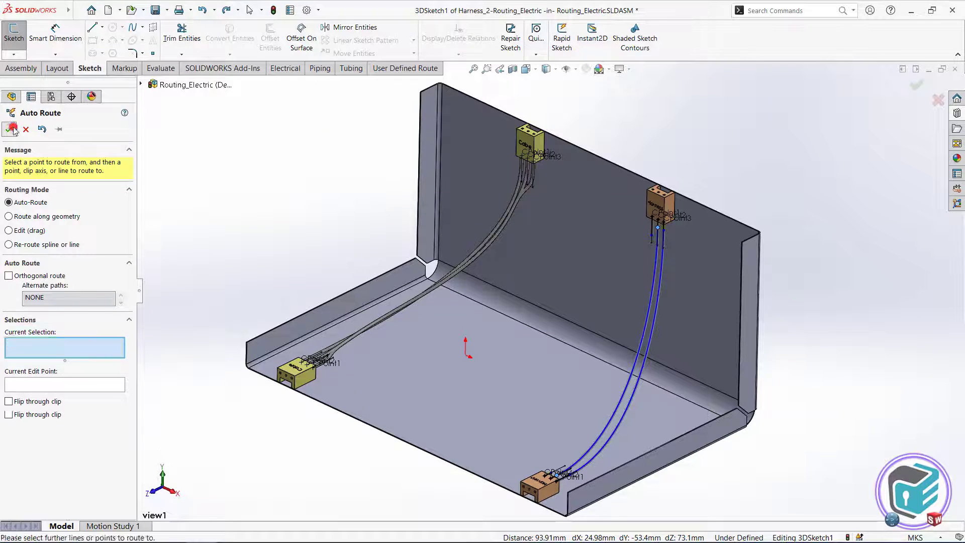
# Step: Auto-route the third harness wire to the lower connector, creating junction points
pyautogui.rightClick(652, 237)
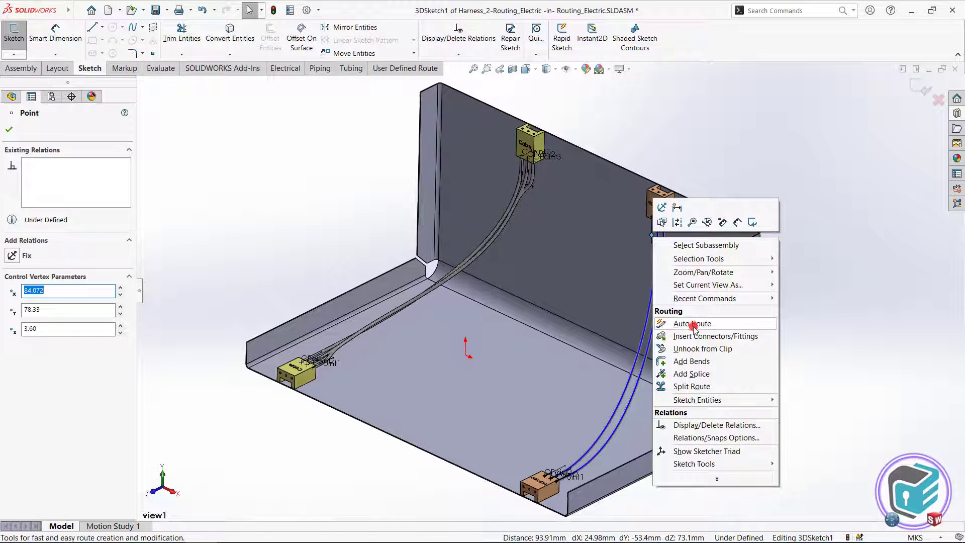
pyautogui.click(692, 325)
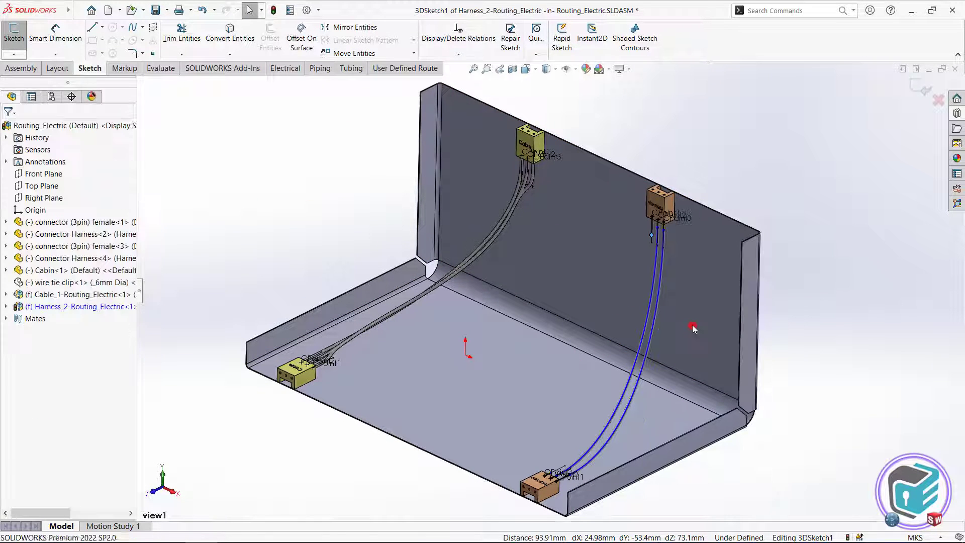
pyautogui.click(553, 473)
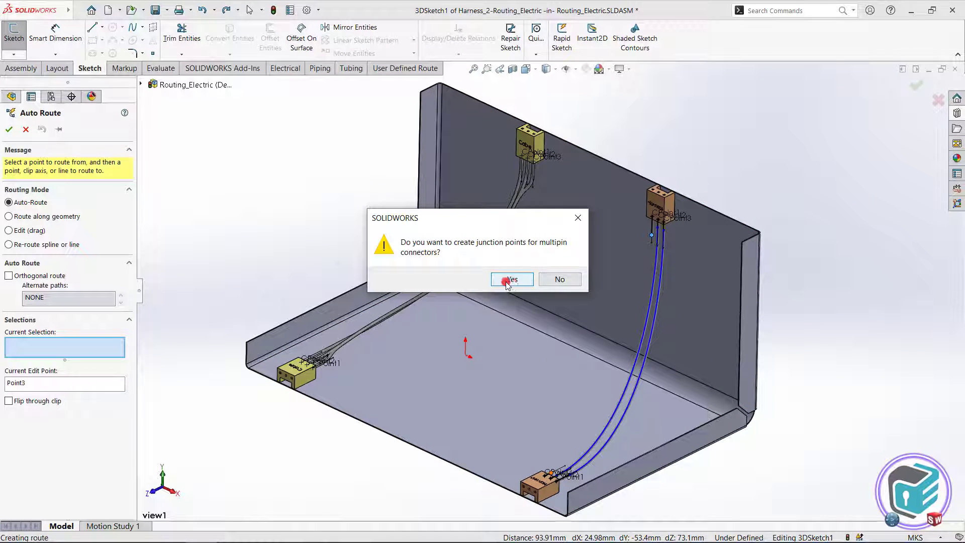
pyautogui.click(513, 280)
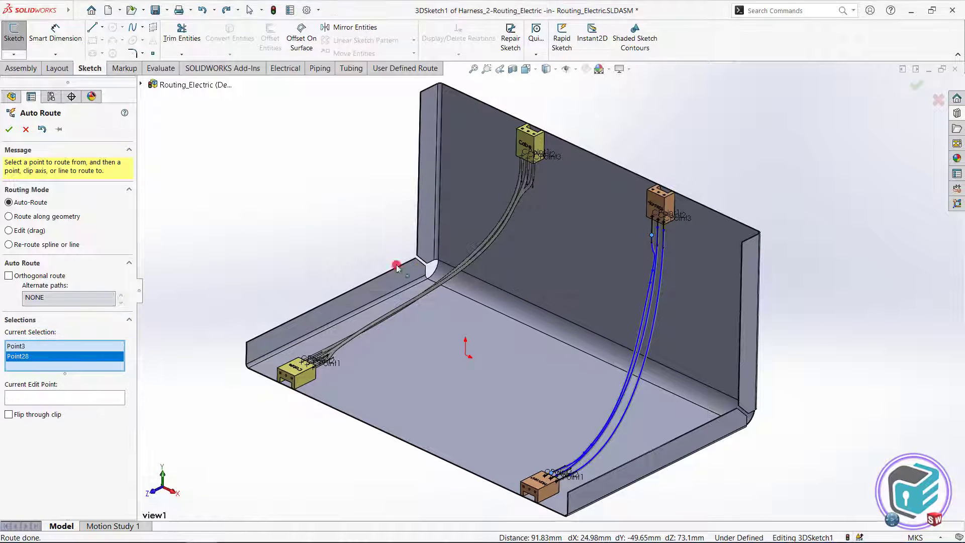
pyautogui.click(9, 128)
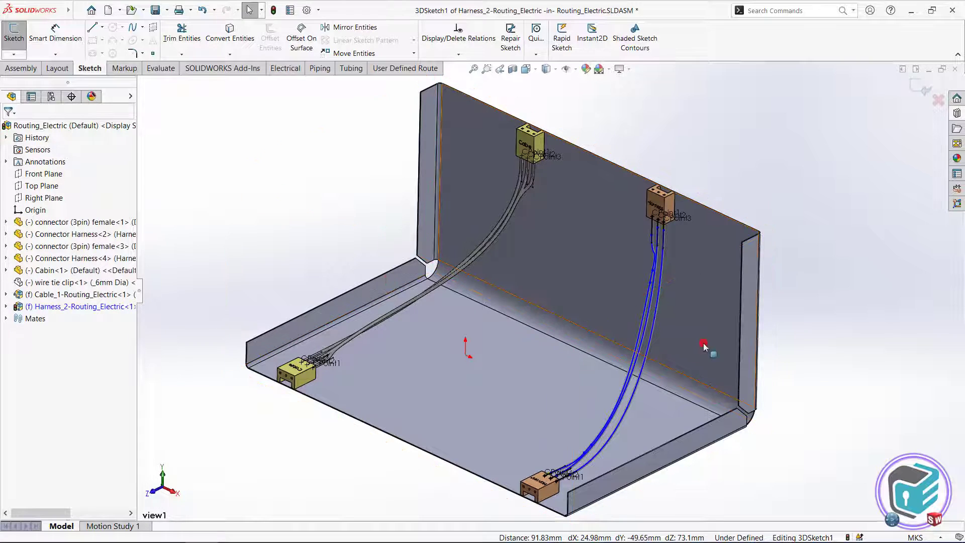
# Step: Exit the 3D sketch and component editing, restore view1, and select the cabin's back wall
pyautogui.click(922, 90)
pyautogui.click(929, 92)
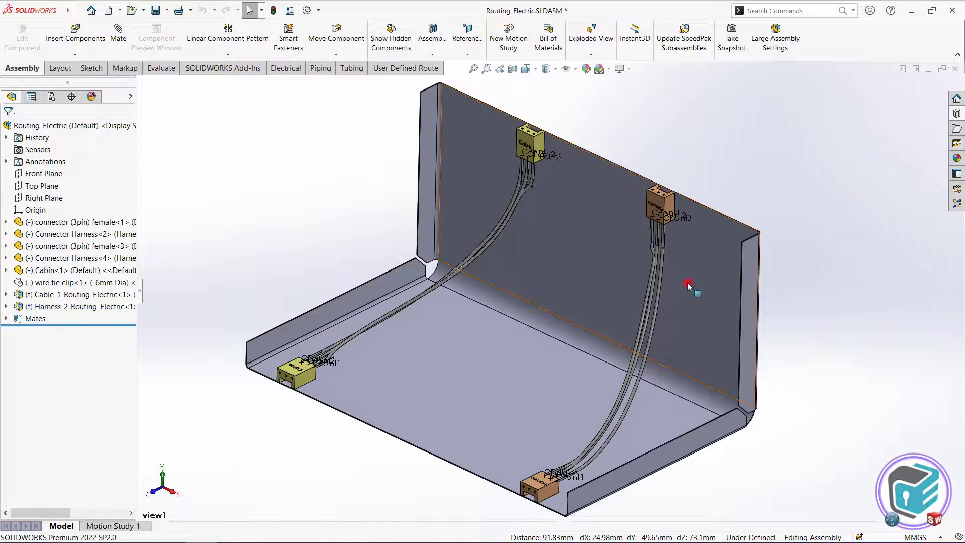
pyautogui.scroll(-3, 659, 276)
pyautogui.scroll(-3, 623, 278)
pyautogui.scroll(3, 623, 278)
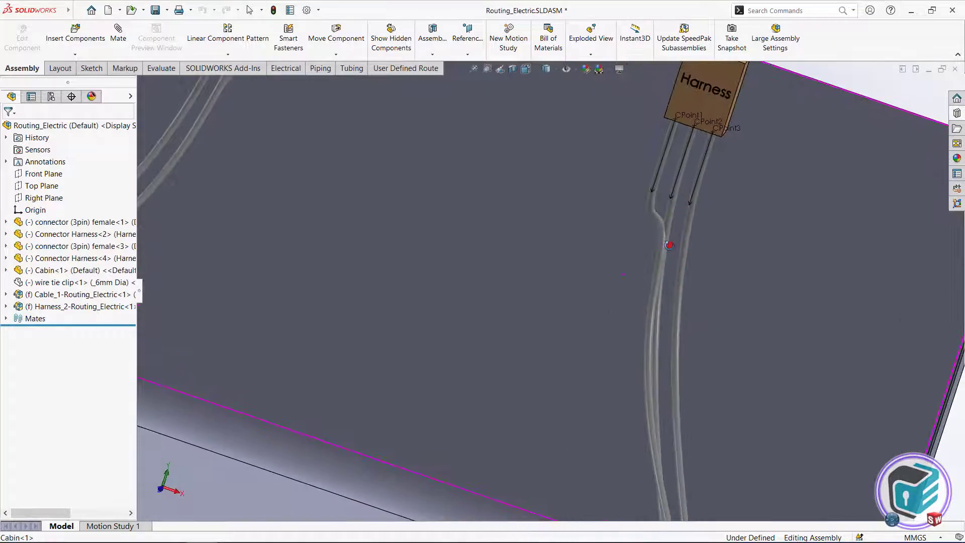
pyautogui.scroll(3, 616, 447)
pyautogui.scroll(1, 615, 446)
pyautogui.scroll(-3, 528, 413)
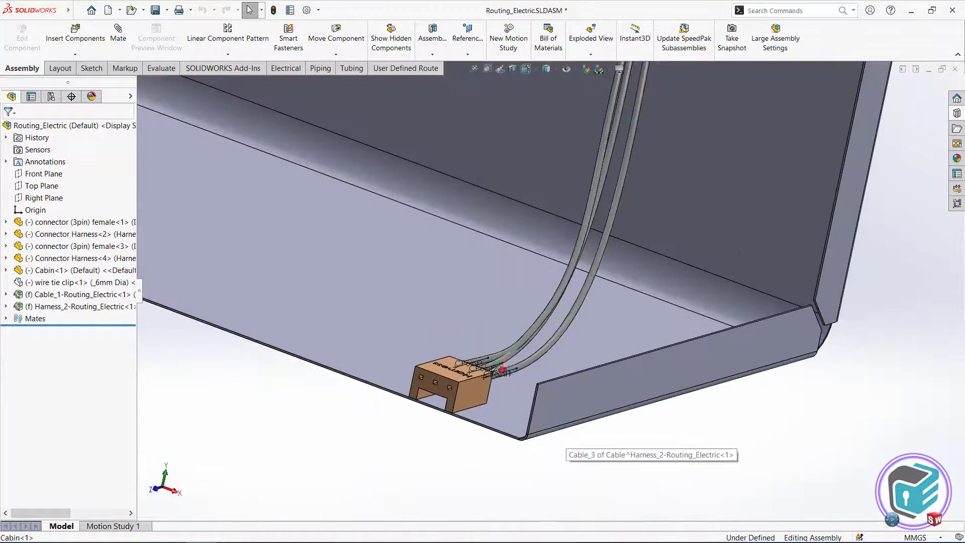
pyautogui.scroll(-2, 506, 447)
pyautogui.scroll(-2, 508, 469)
pyautogui.moveTo(509, 468); pyautogui.dragTo(482, 402, button='middle')
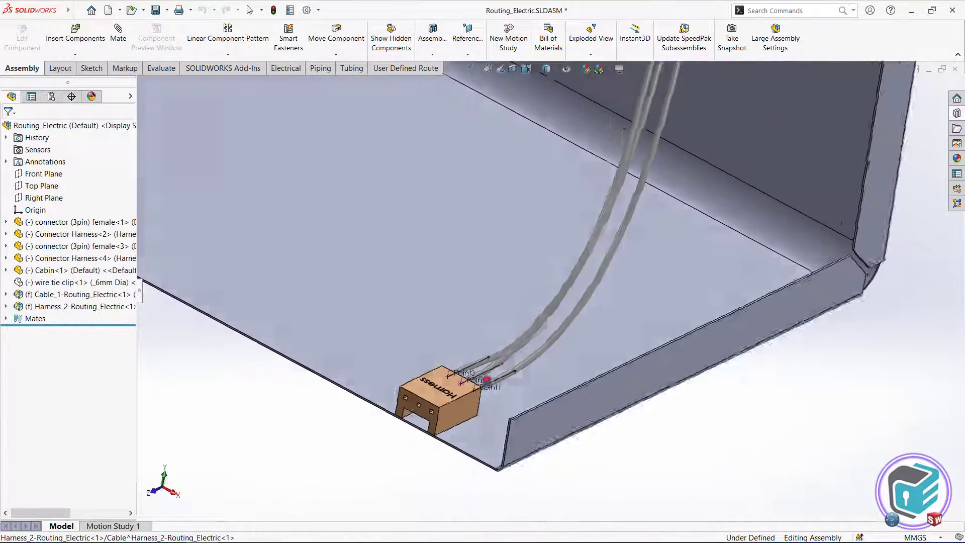
pyautogui.press('space')
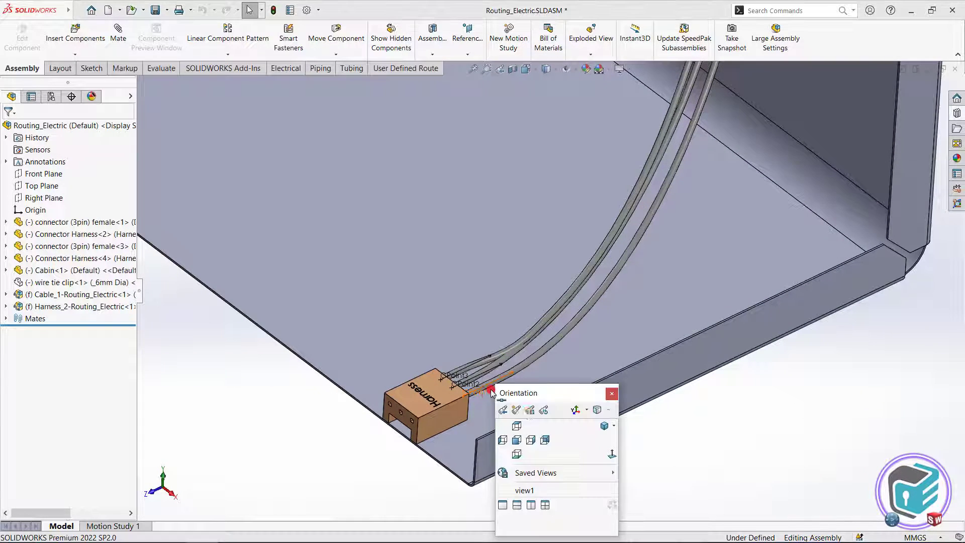
pyautogui.click(545, 489)
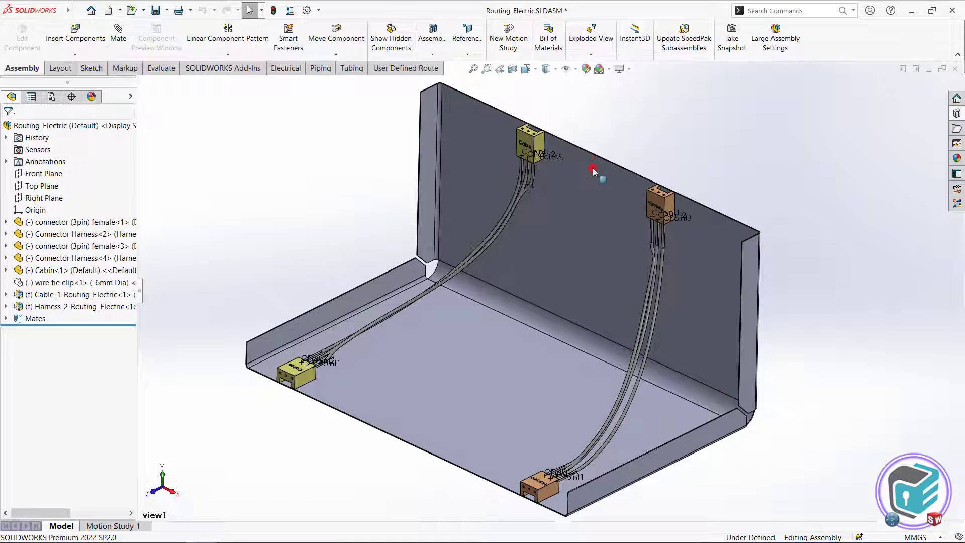
pyautogui.click(577, 216)
# Step: Switch the Cabin to its Same configuration, showing the 'Cable = Harness' label
pyautogui.click(323, 215)
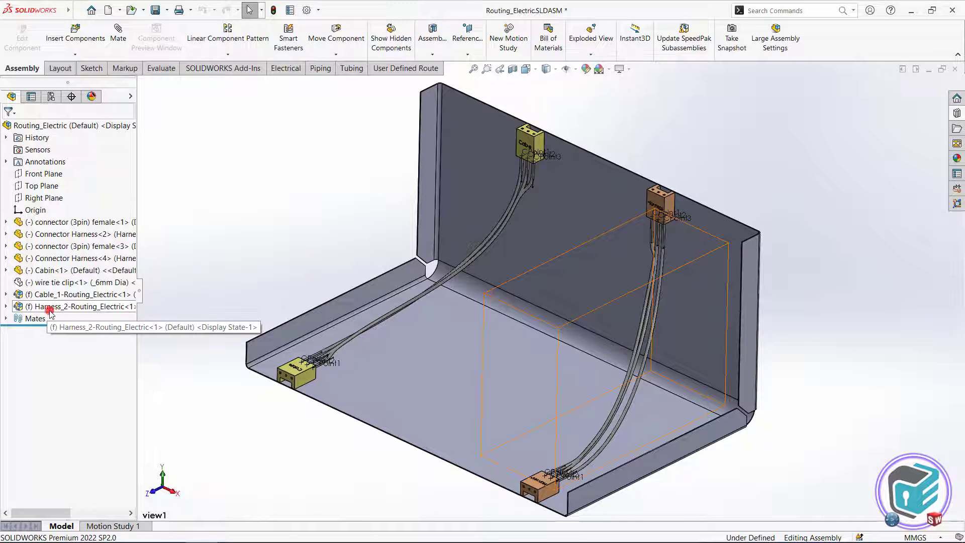
pyautogui.click(590, 230)
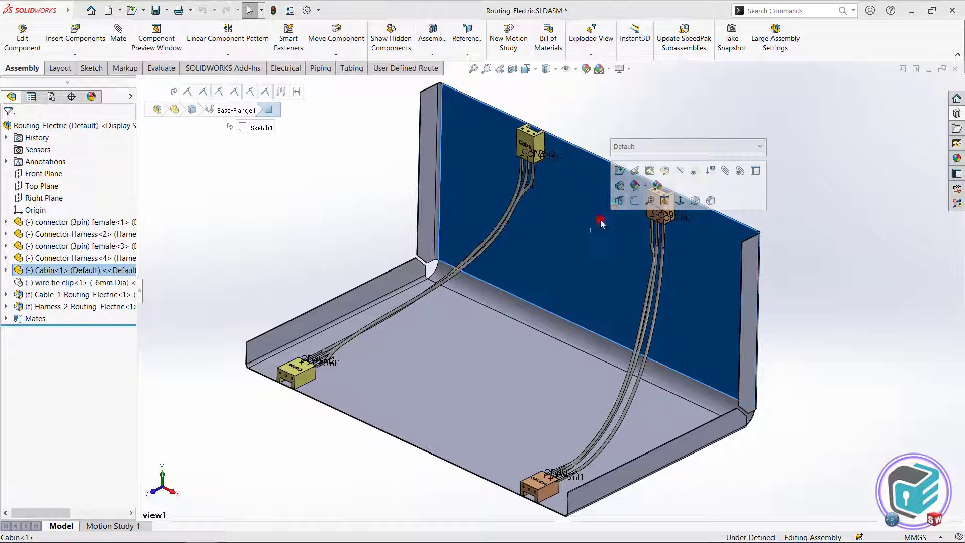
pyautogui.click(641, 146)
pyautogui.click(637, 163)
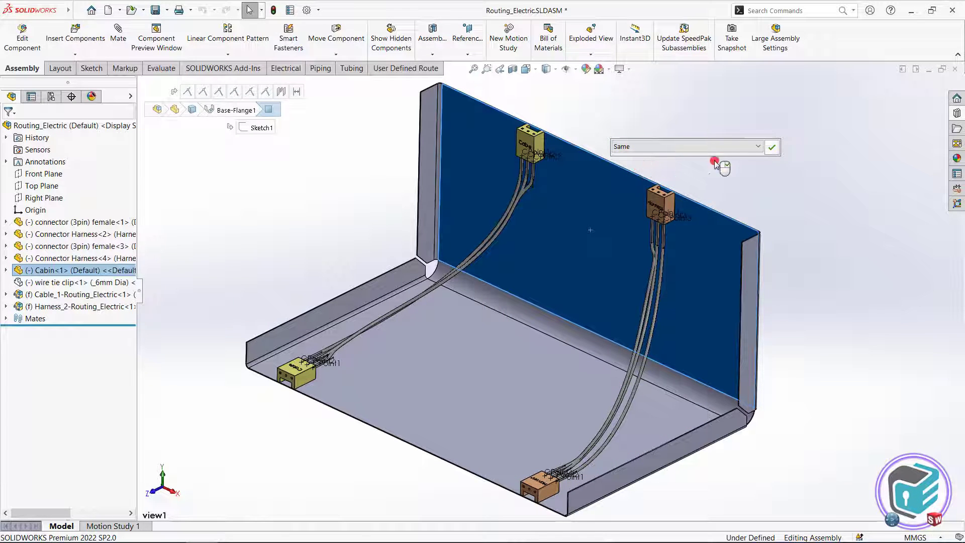
pyautogui.click(773, 147)
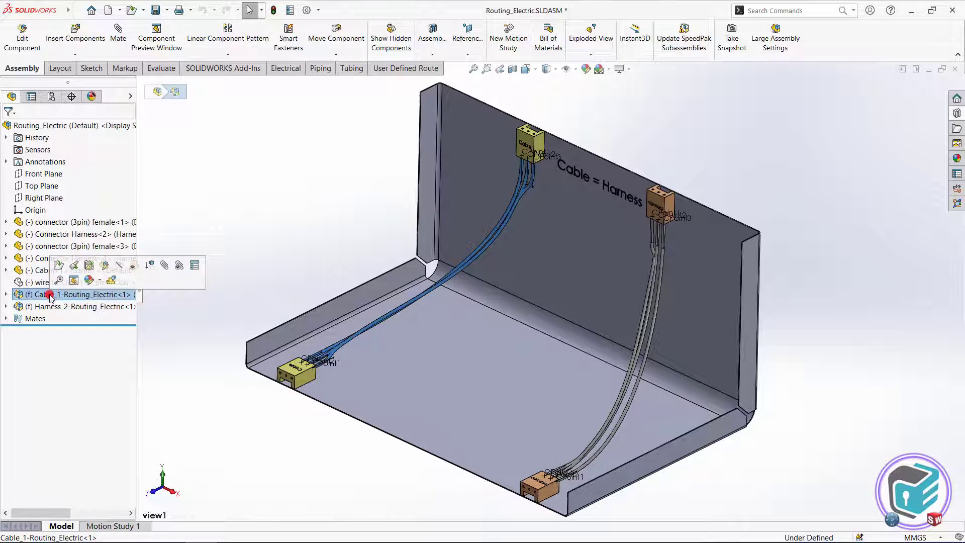
# Step: Delete the Cable_1 and Harness_2 route subassemblies, confirming each deletion
pyautogui.press('Delete')
pyautogui.click(555, 213)
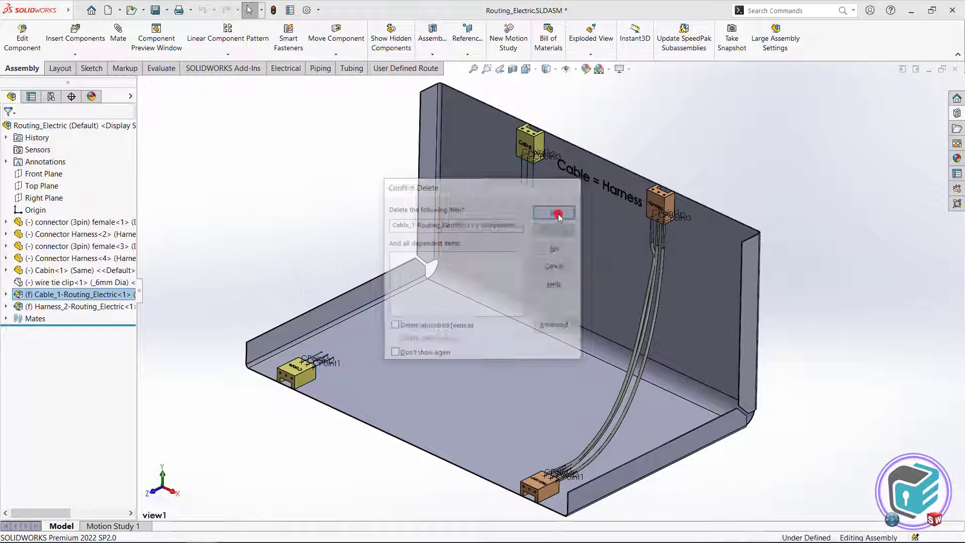
pyautogui.click(57, 295)
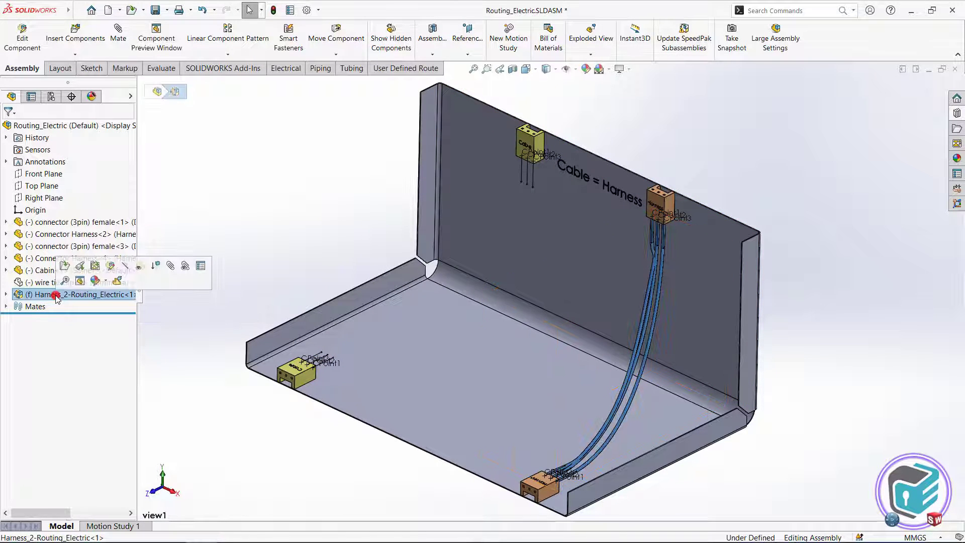
pyautogui.press('Delete')
pyautogui.click(555, 214)
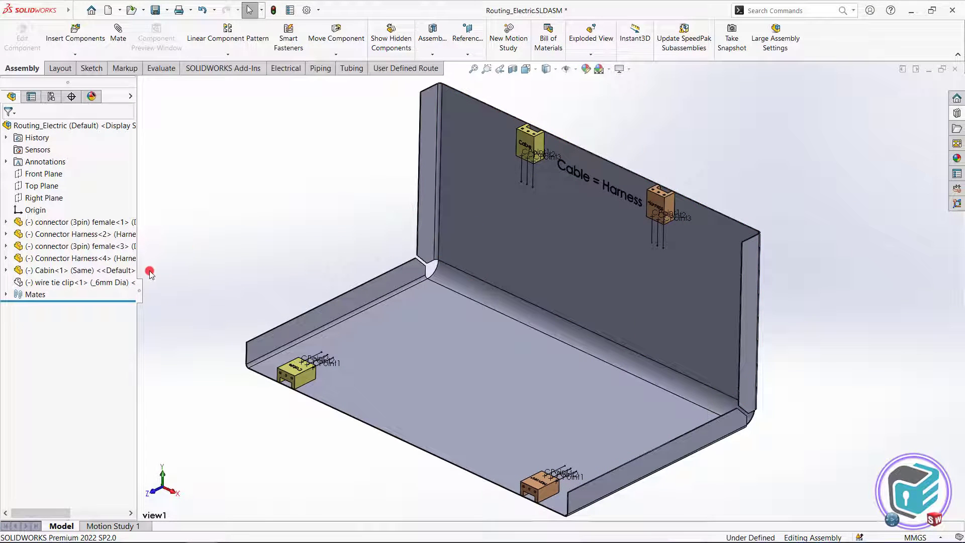
# Step: Hide the orange Connector Harness<2> and Connector Harness<4> parts
pyautogui.click(71, 234)
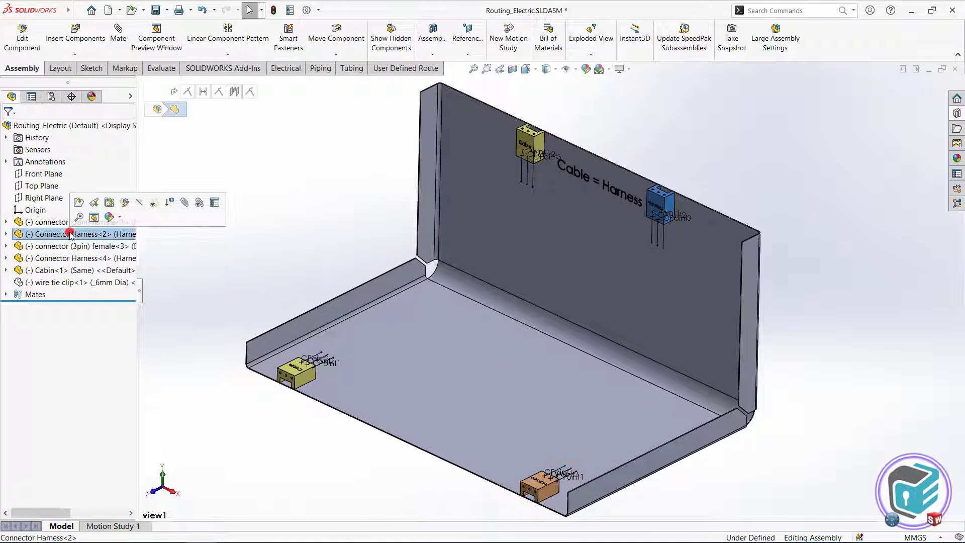
pyautogui.rightClick(70, 234)
pyautogui.click(142, 203)
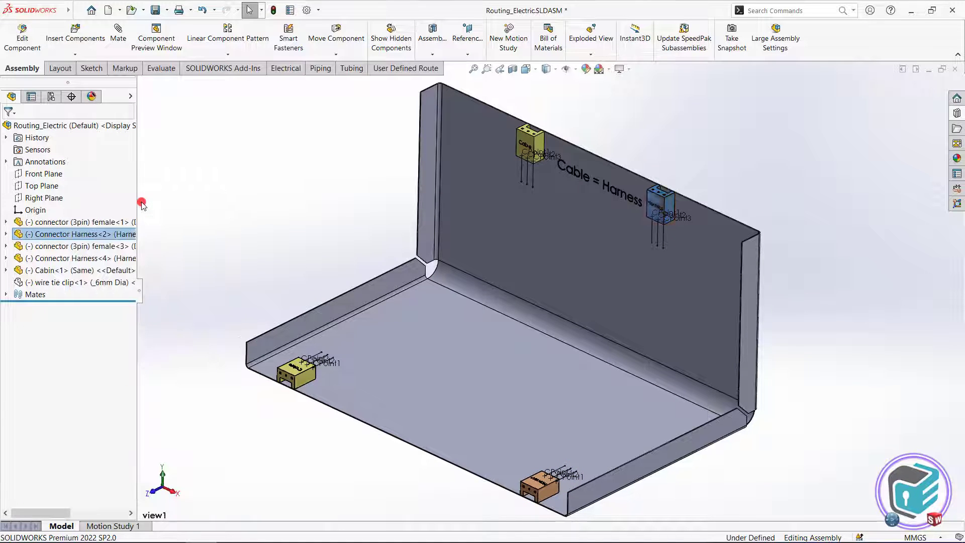
pyautogui.click(108, 260)
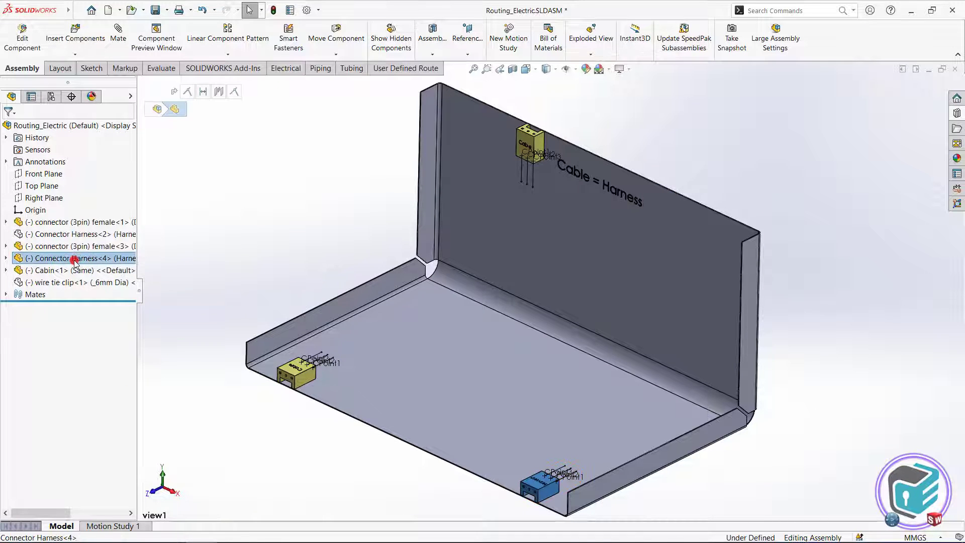
pyautogui.rightClick(75, 258)
pyautogui.click(134, 222)
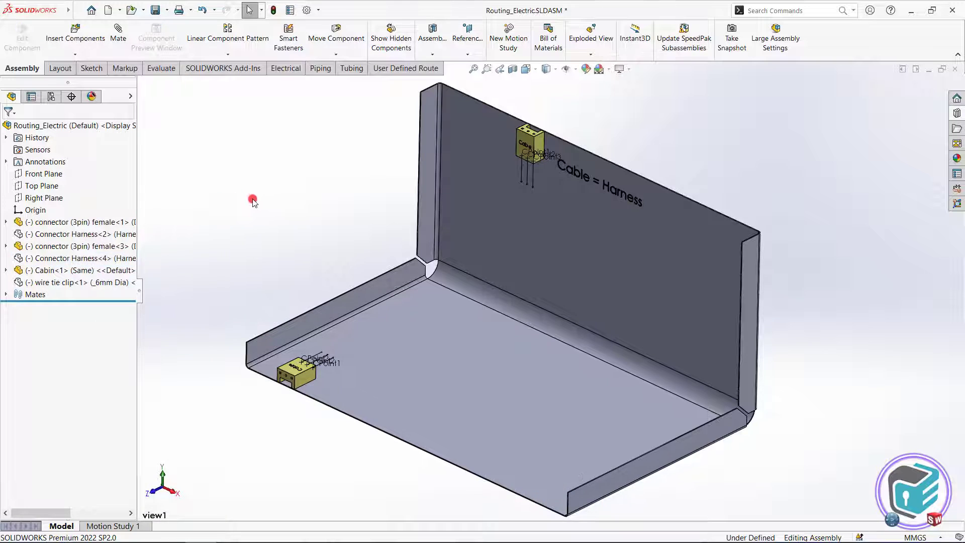
# Step: Switch the cabin's configuration to Default
pyautogui.click(655, 249)
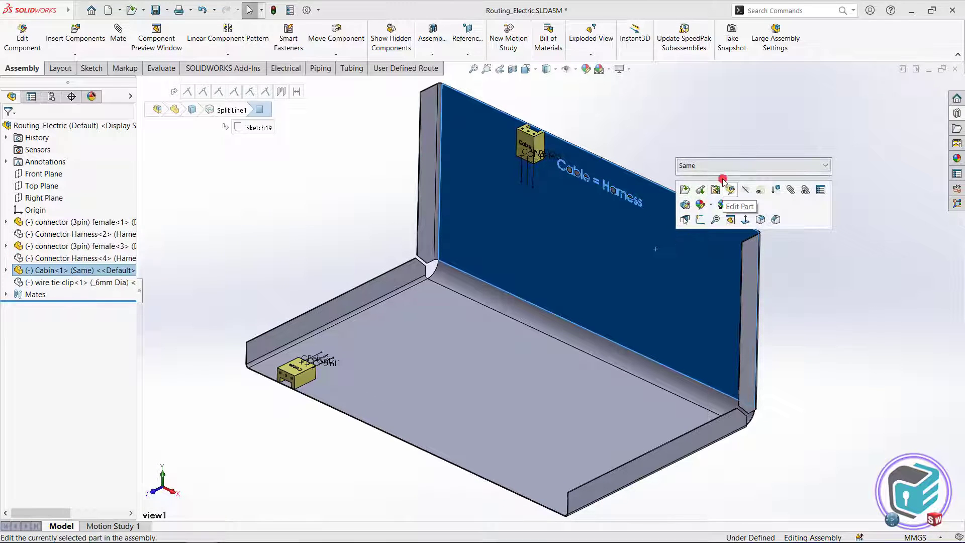
pyautogui.click(701, 166)
pyautogui.click(711, 176)
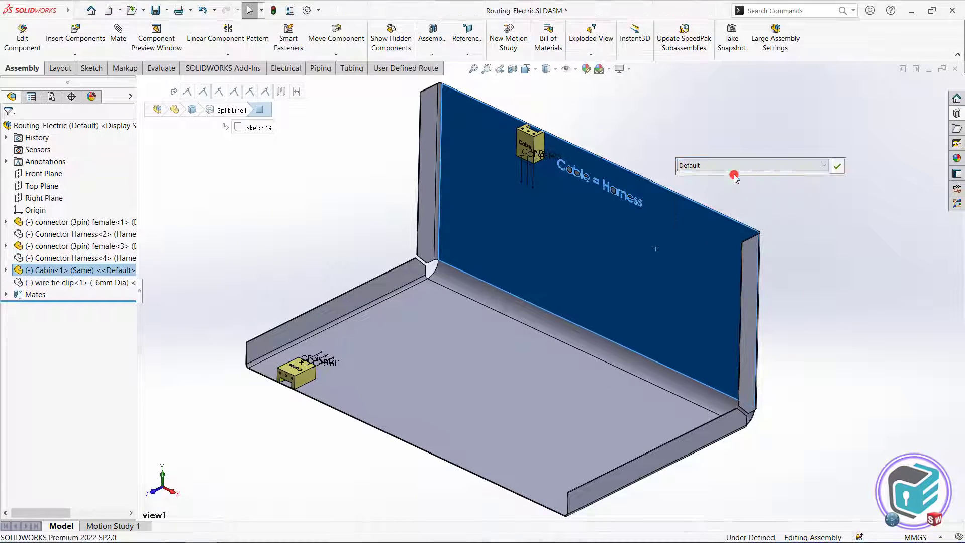
pyautogui.click(838, 166)
# Step: Start a new route from CPoint1 with default route properties, skipping auto routing
pyautogui.click(208, 211)
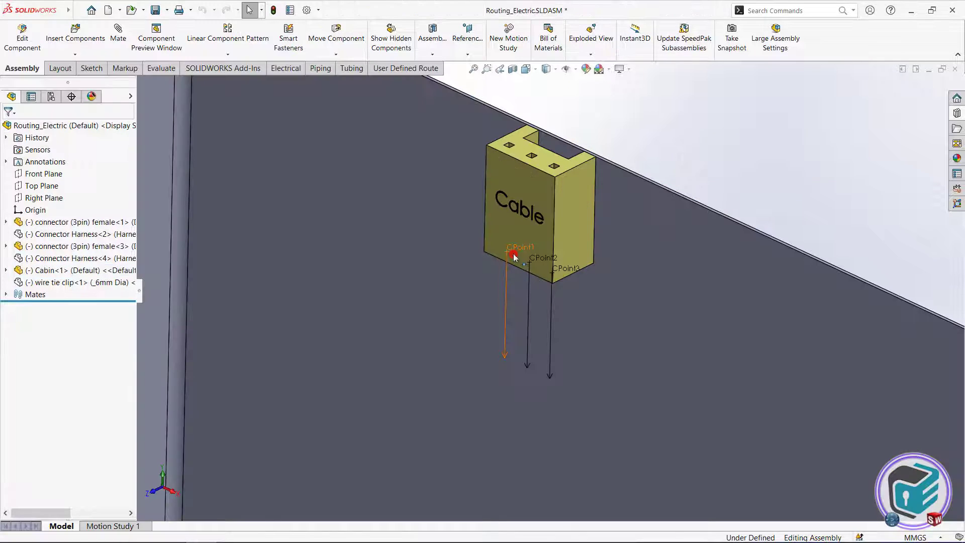
pyautogui.rightClick(510, 249)
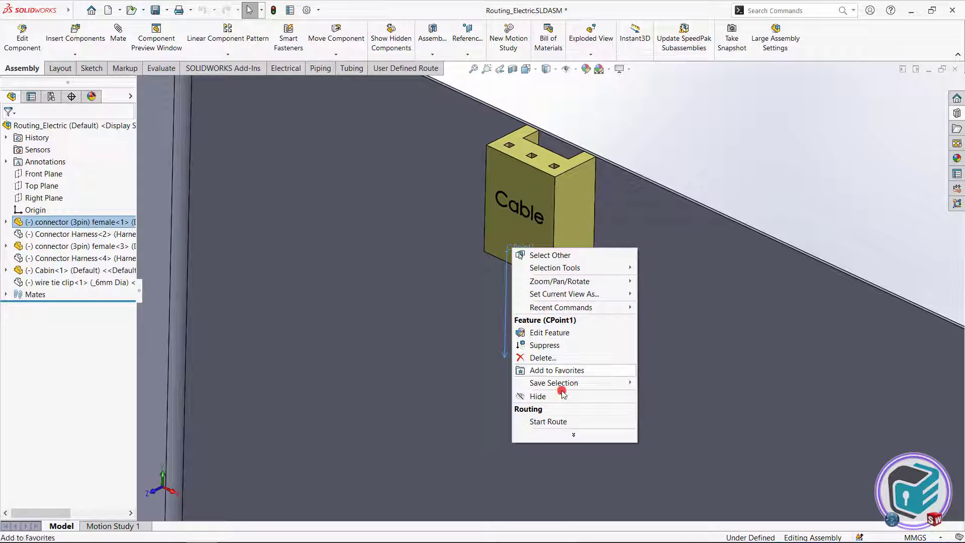
pyautogui.click(554, 422)
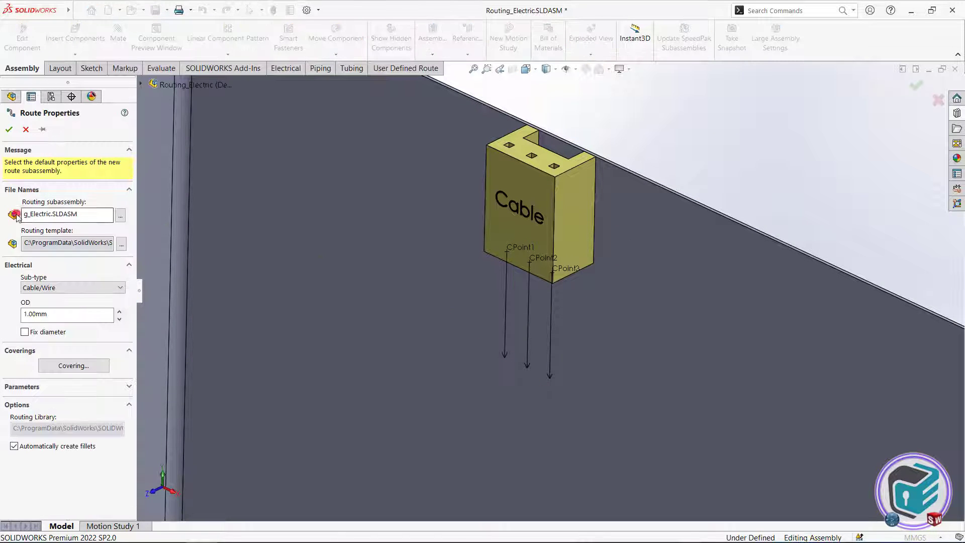
pyautogui.click(8, 129)
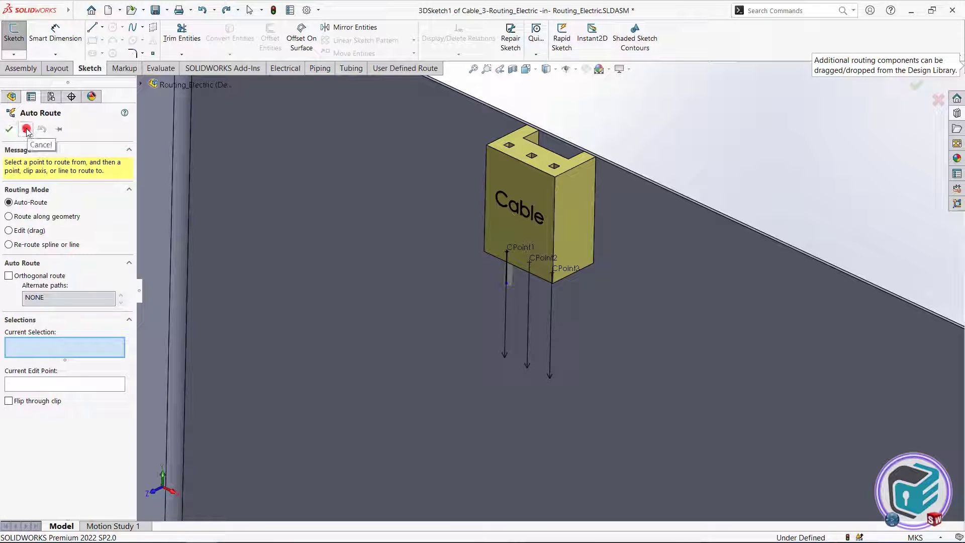
pyautogui.click(26, 130)
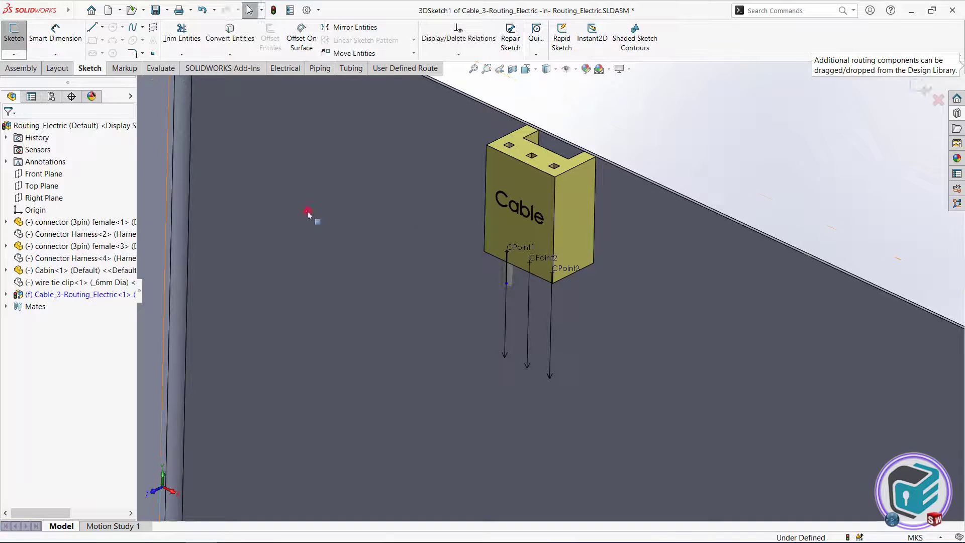
# Step: Add CPoint2 to the route and bring up options at the upper connector's point
pyautogui.rightClick(527, 265)
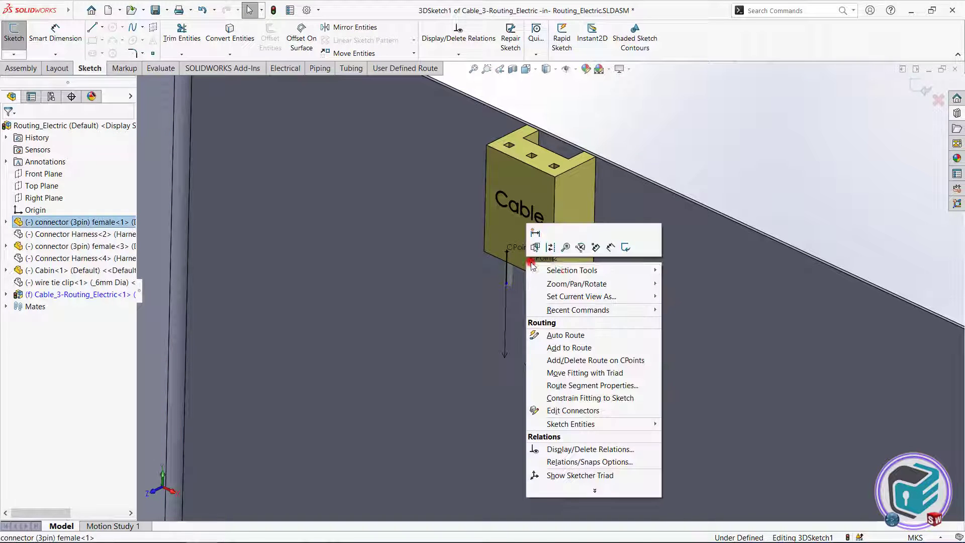
pyautogui.click(571, 347)
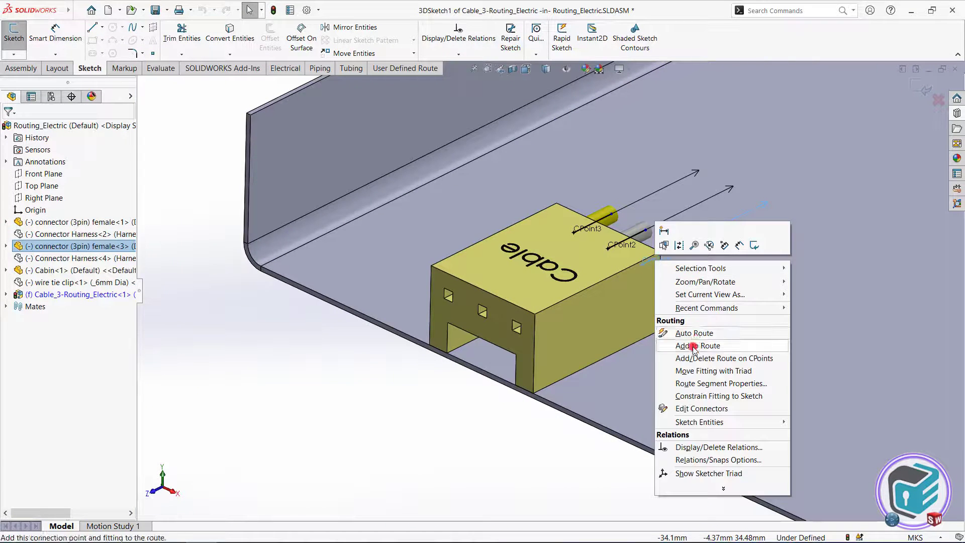
pyautogui.rightClick(533, 169)
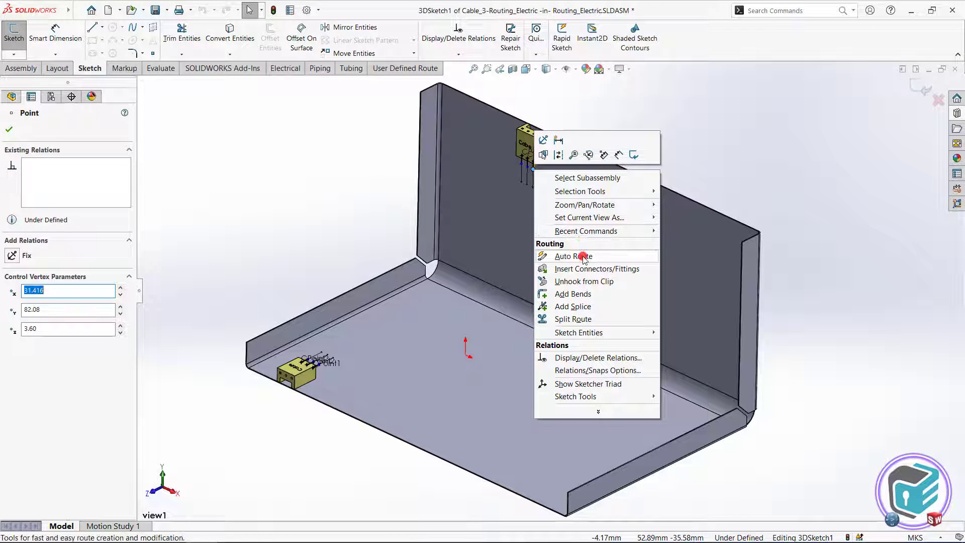
# Step: Auto-route the first wire from the upper connector to the lower connector, without junction points
pyautogui.click(584, 258)
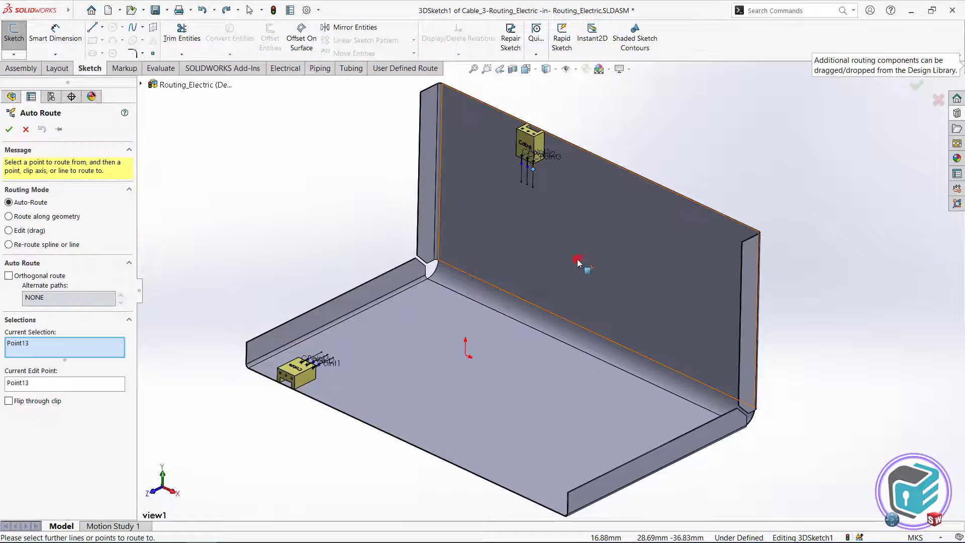
pyautogui.click(320, 368)
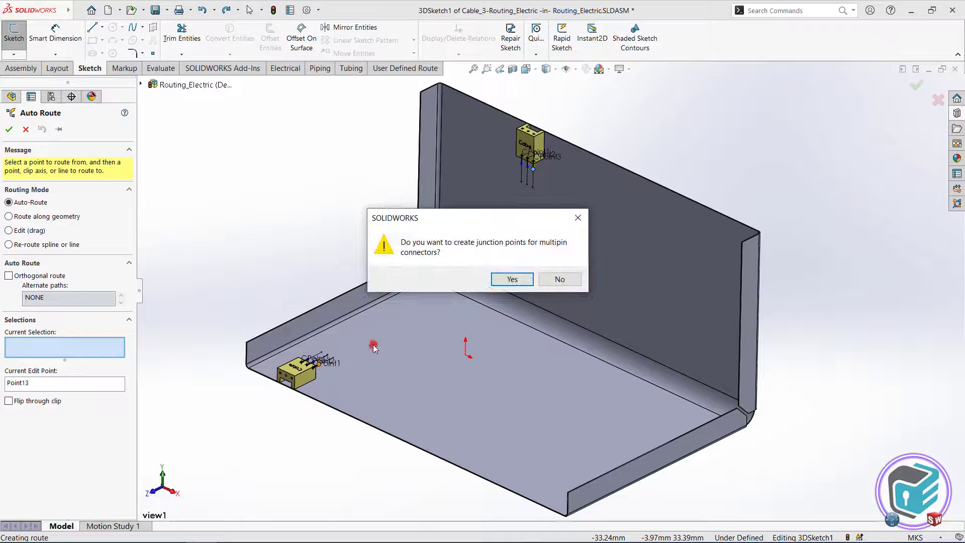
pyautogui.click(557, 280)
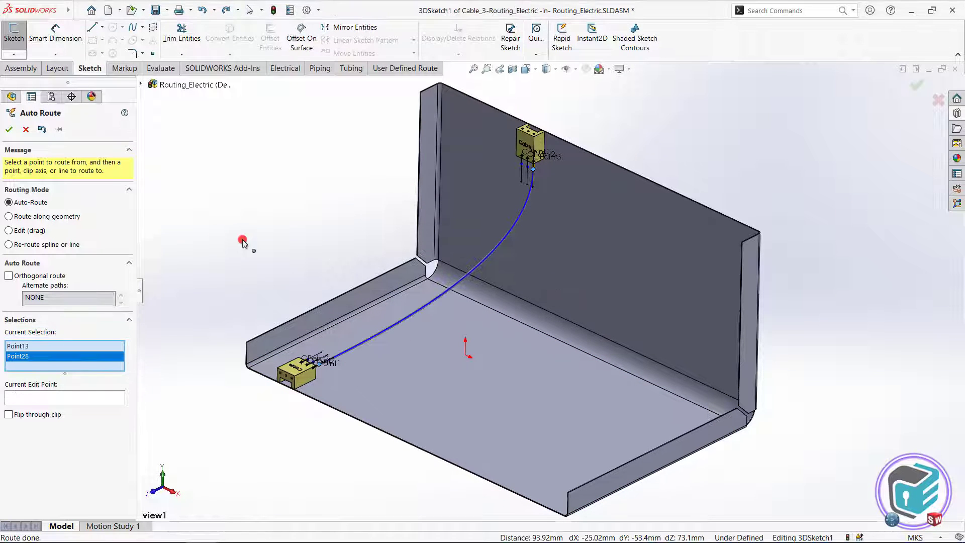
pyautogui.click(7, 131)
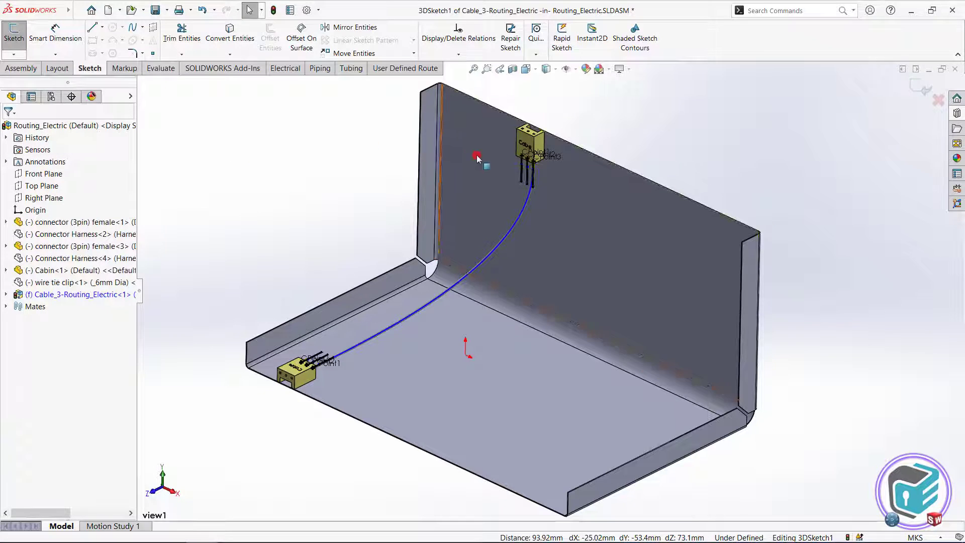
# Step: Auto-route a second wire between the next pair of connector points
pyautogui.rightClick(529, 171)
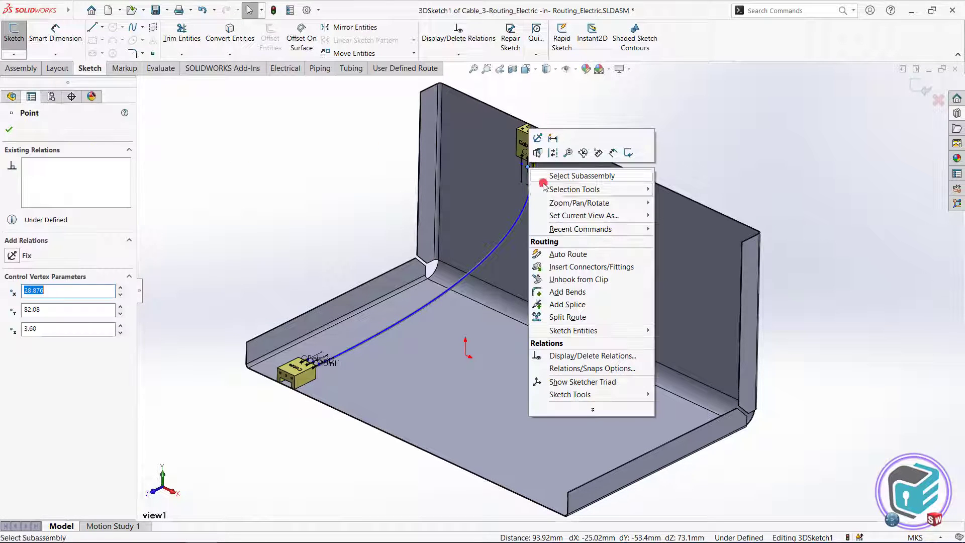
pyautogui.click(563, 254)
pyautogui.click(315, 361)
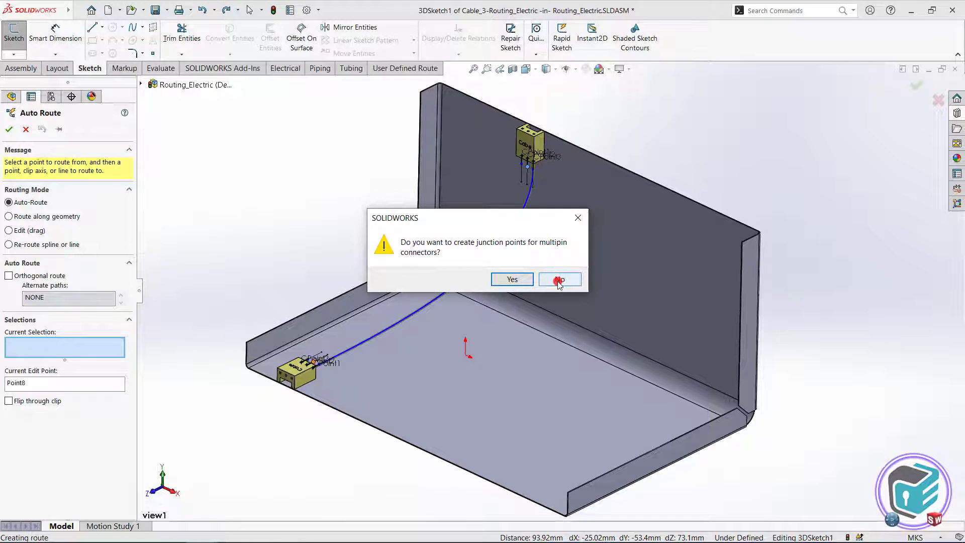
pyautogui.click(560, 280)
pyautogui.click(11, 129)
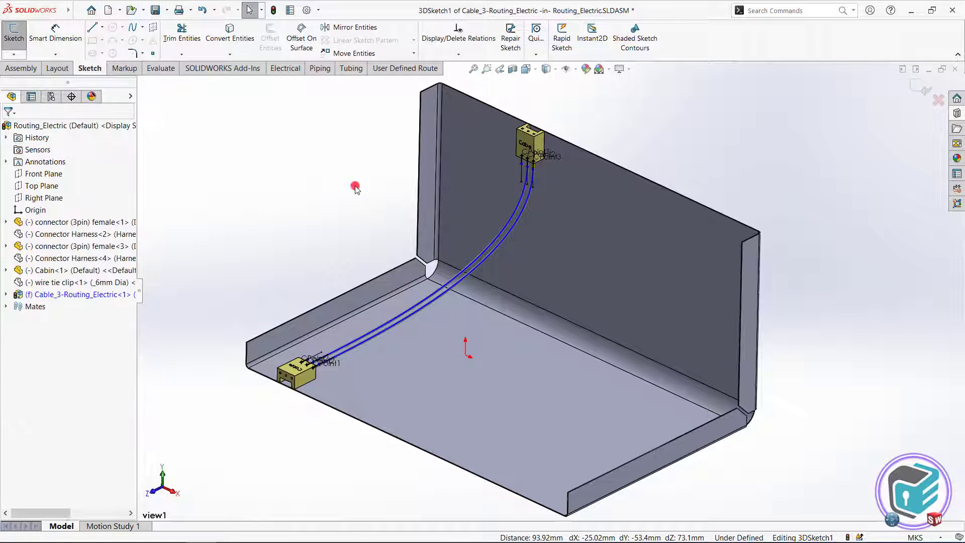
# Step: Auto-route the third wire between the connectors and exit the route's 3D sketch
pyautogui.rightClick(521, 165)
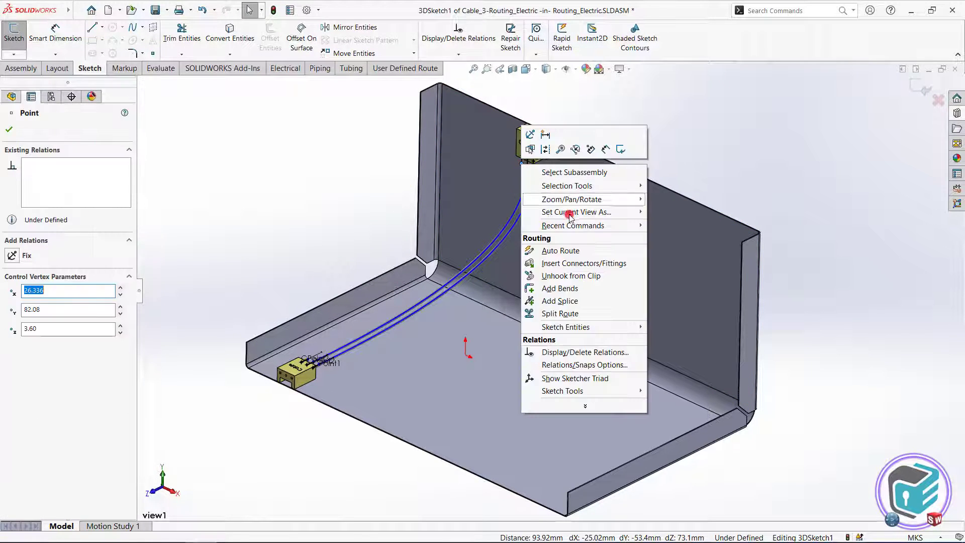
pyautogui.click(568, 251)
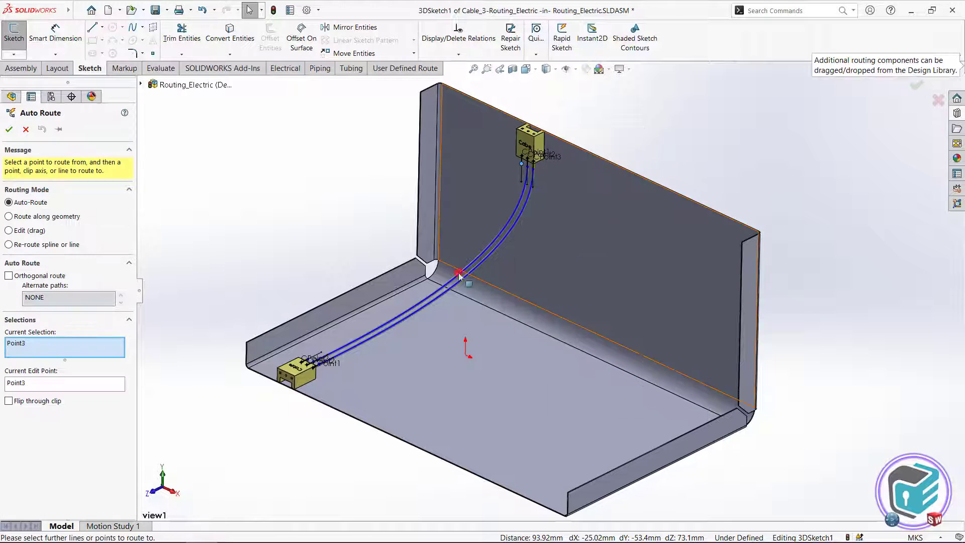
pyautogui.click(309, 362)
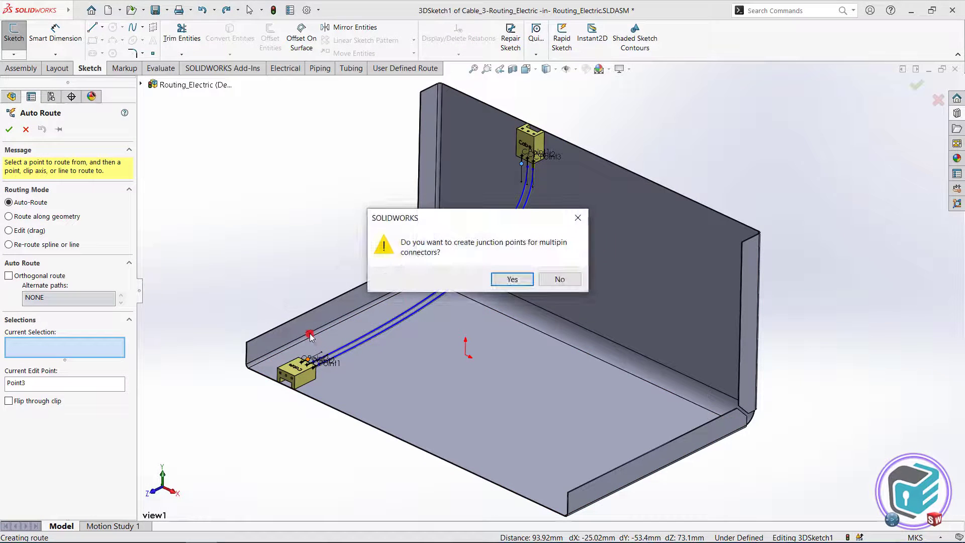
pyautogui.click(561, 280)
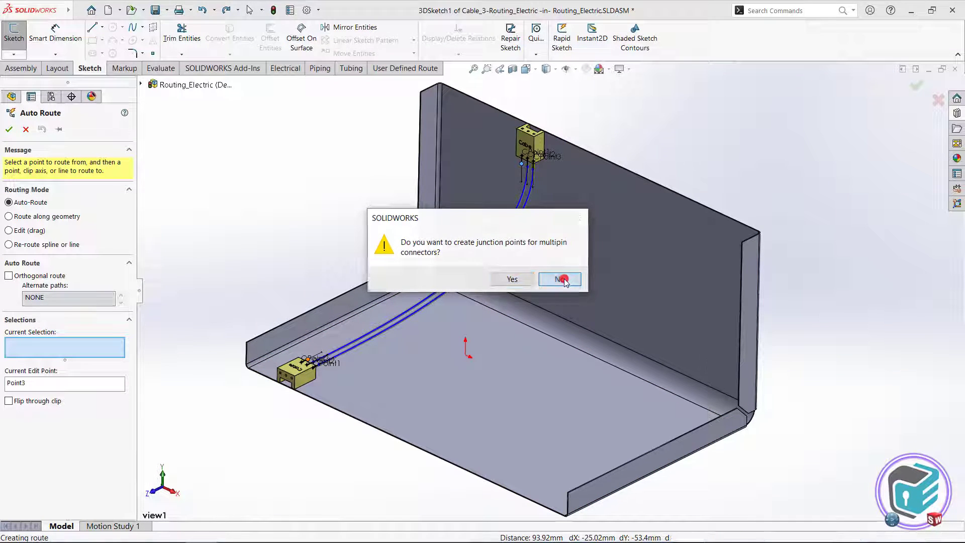
pyautogui.click(10, 129)
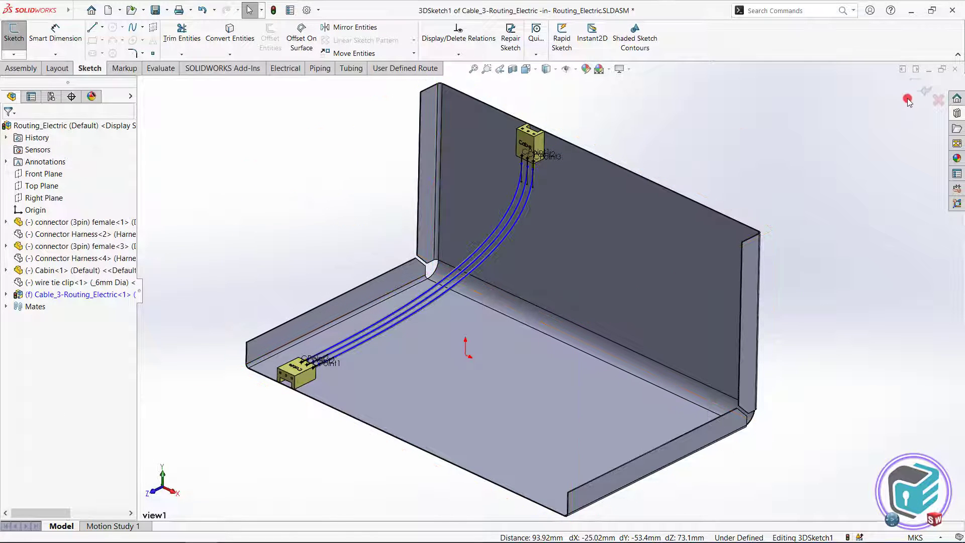
pyautogui.click(923, 94)
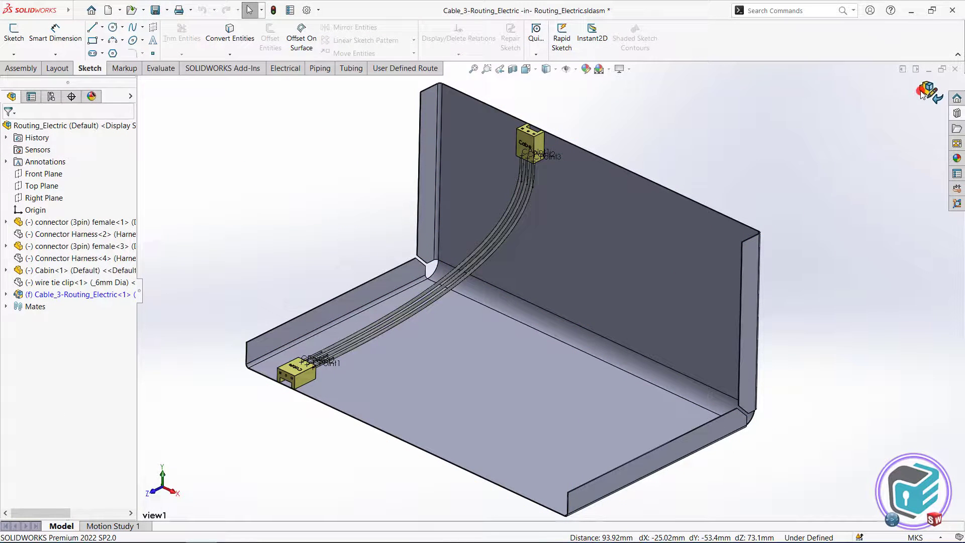
# Step: Exit route editing, restore the saved view1, and show the Electrical commands
pyautogui.click(927, 93)
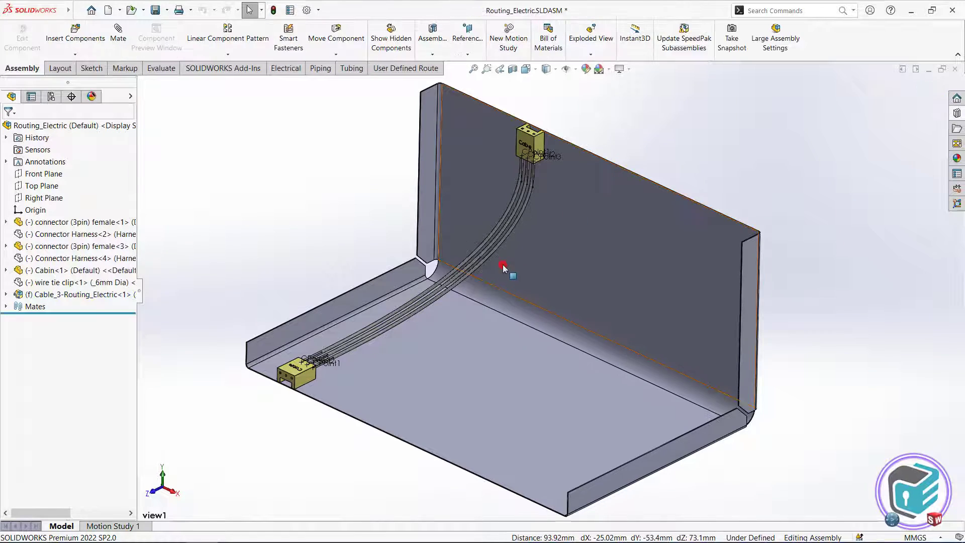
pyautogui.moveTo(502, 267)
pyautogui.mouseDown(button='middle')
pyautogui.moveTo(516, 235)
pyautogui.moveTo(533, 366)
pyautogui.moveTo(524, 349)
pyautogui.moveTo(526, 270)
pyautogui.moveTo(547, 237)
pyautogui.moveTo(478, 241)
pyautogui.moveTo(463, 317)
pyautogui.moveTo(510, 245)
pyautogui.moveTo(442, 273)
pyautogui.mouseUp(button='middle')
pyautogui.press('space')
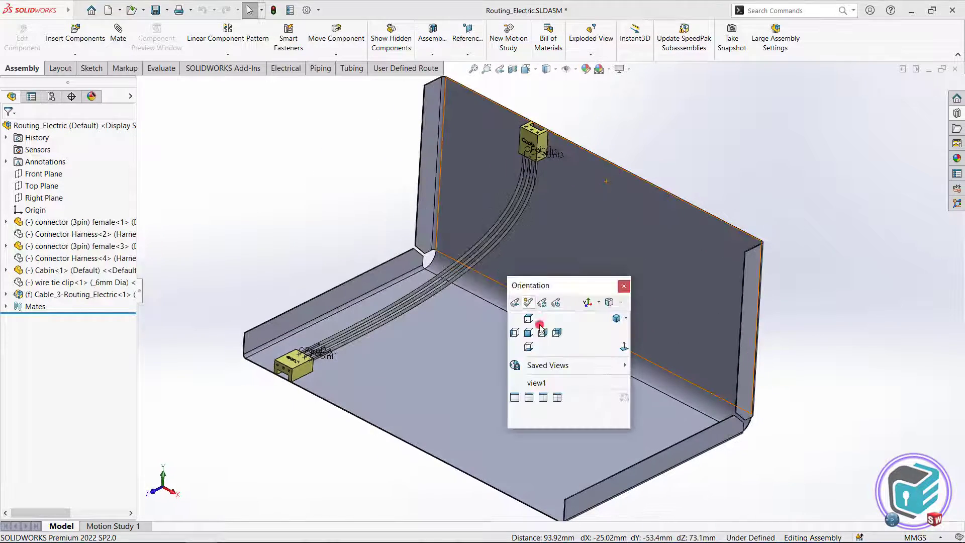
pyautogui.click(546, 382)
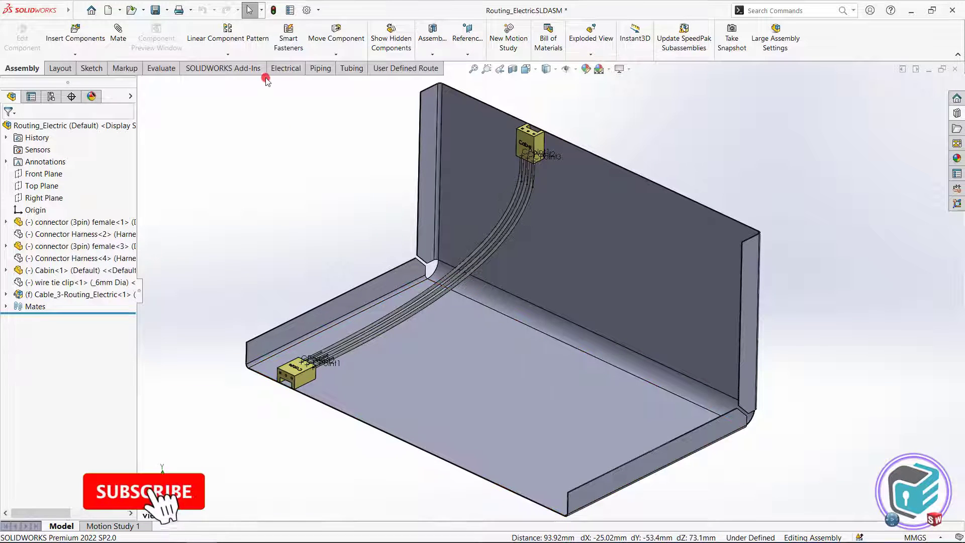
pyautogui.click(294, 68)
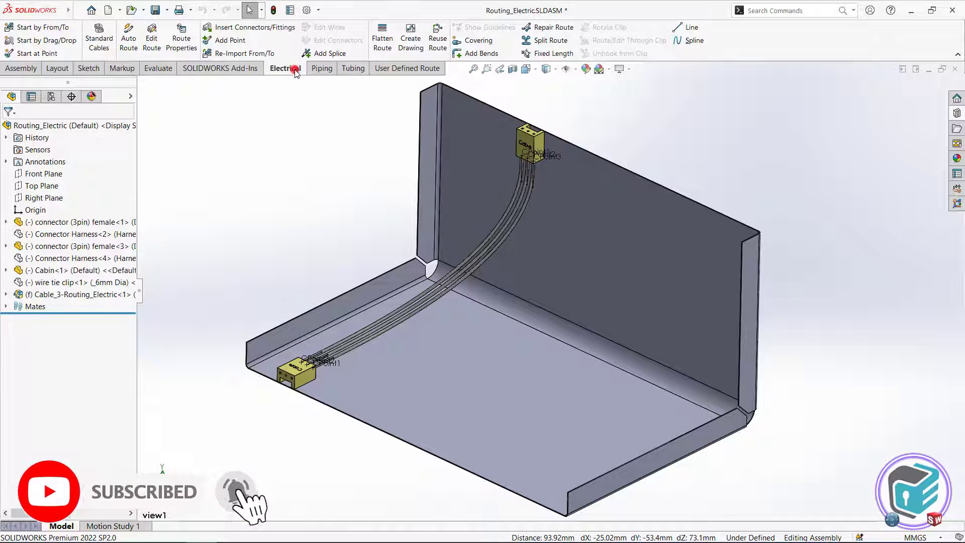
# Step: Edit the Cable_3 route and add 20g blue, brown and gray library wires
pyautogui.click(100, 295)
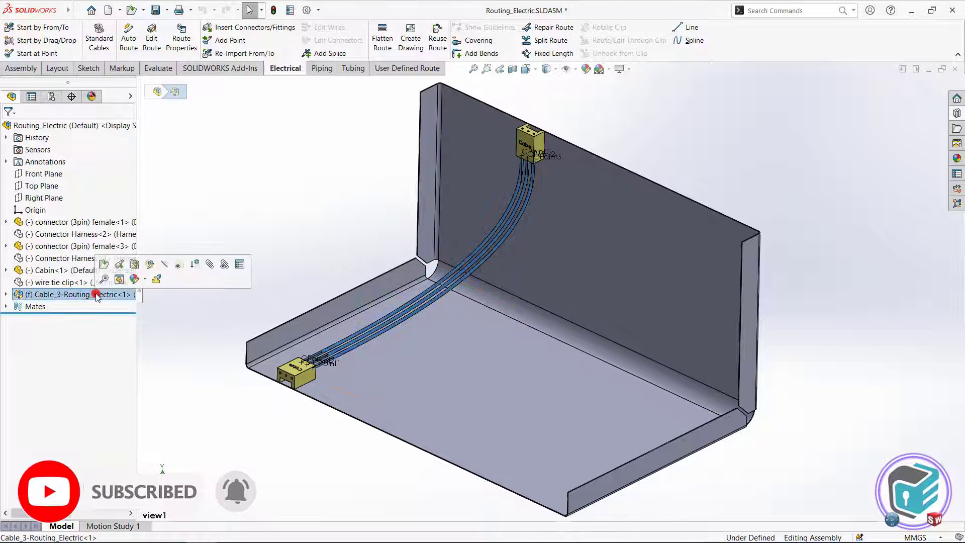
pyautogui.rightClick(98, 297)
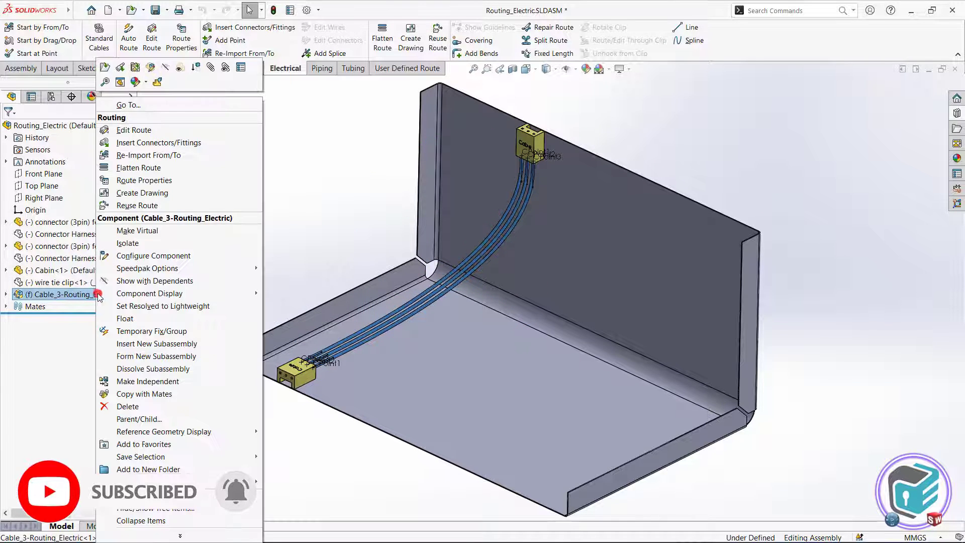
pyautogui.click(152, 131)
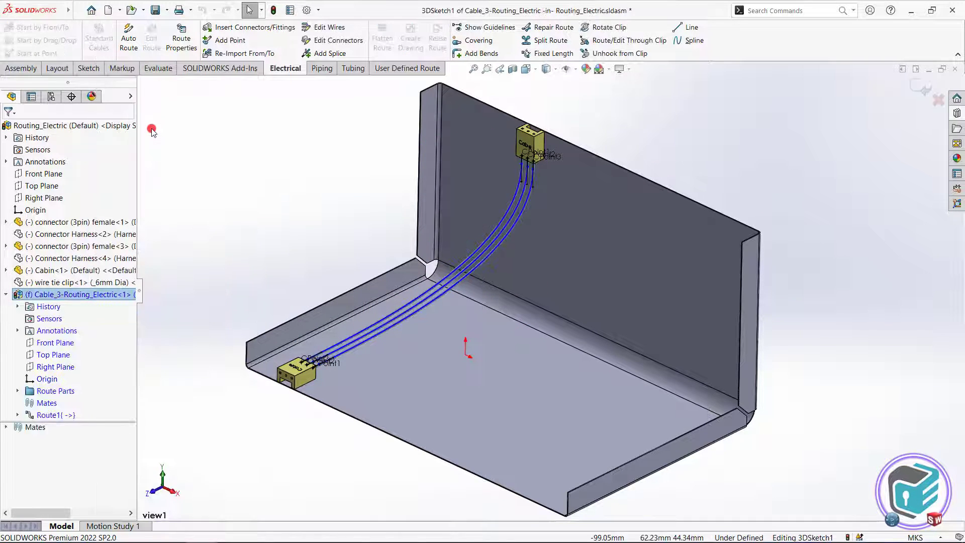
pyautogui.click(325, 29)
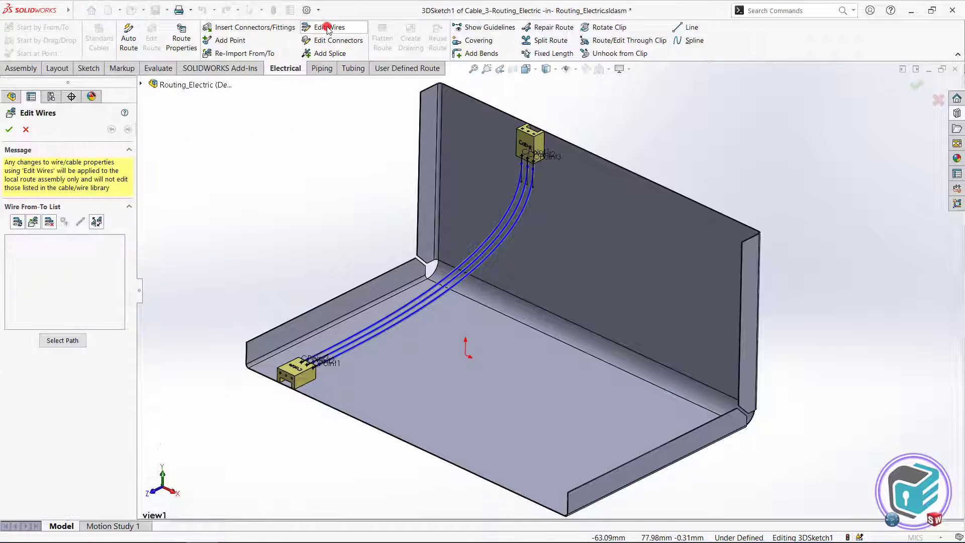
pyautogui.click(32, 222)
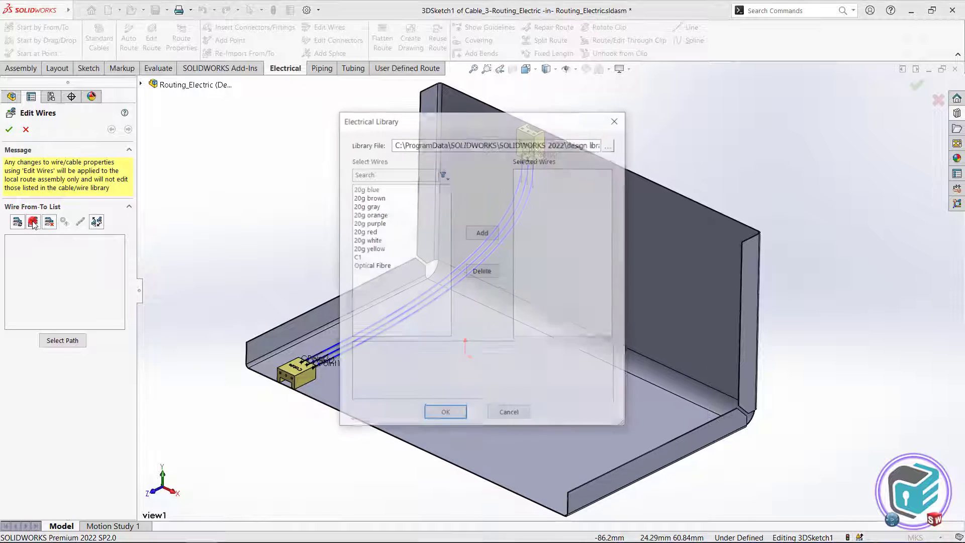
pyautogui.click(378, 190)
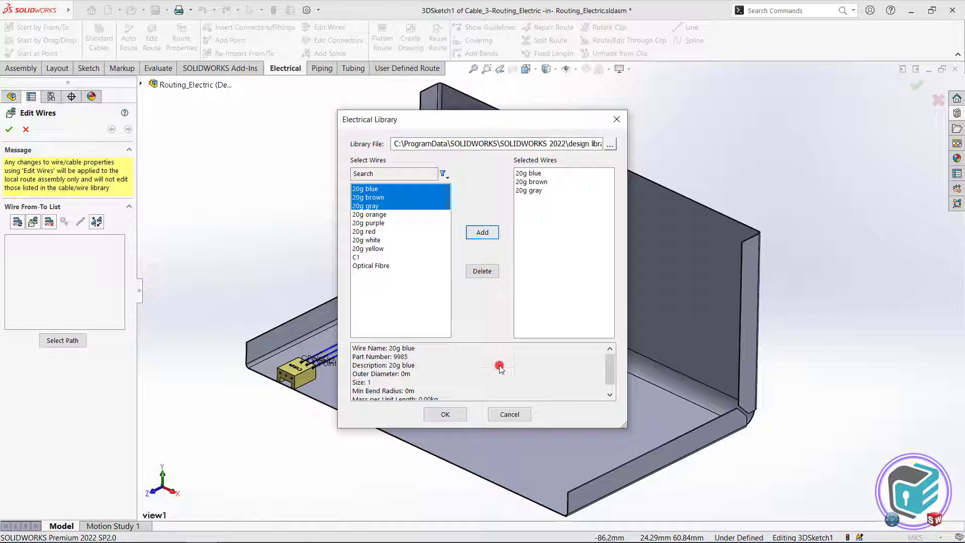
pyautogui.click(451, 415)
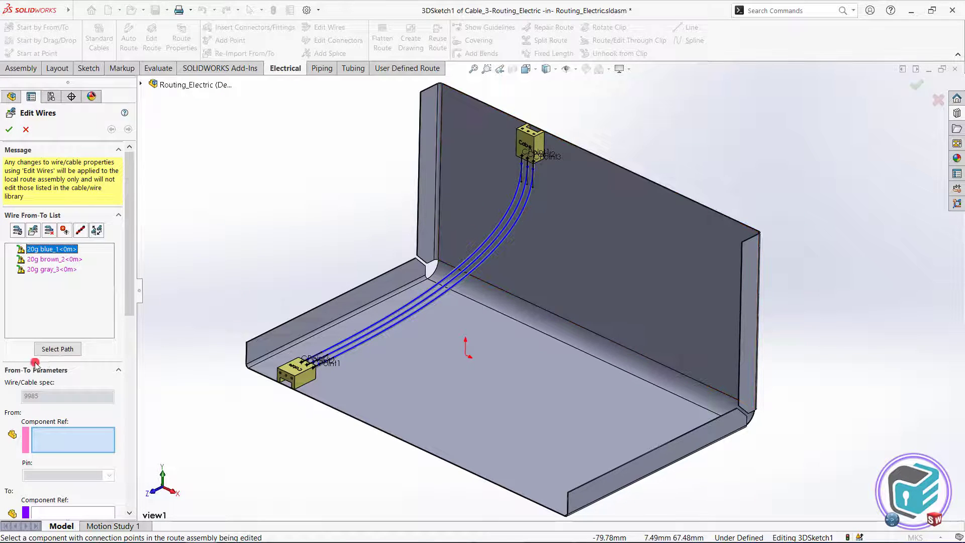
# Step: Assign route segment 3 to the blue wire and segment 2 to the brown wire
pyautogui.click(57, 349)
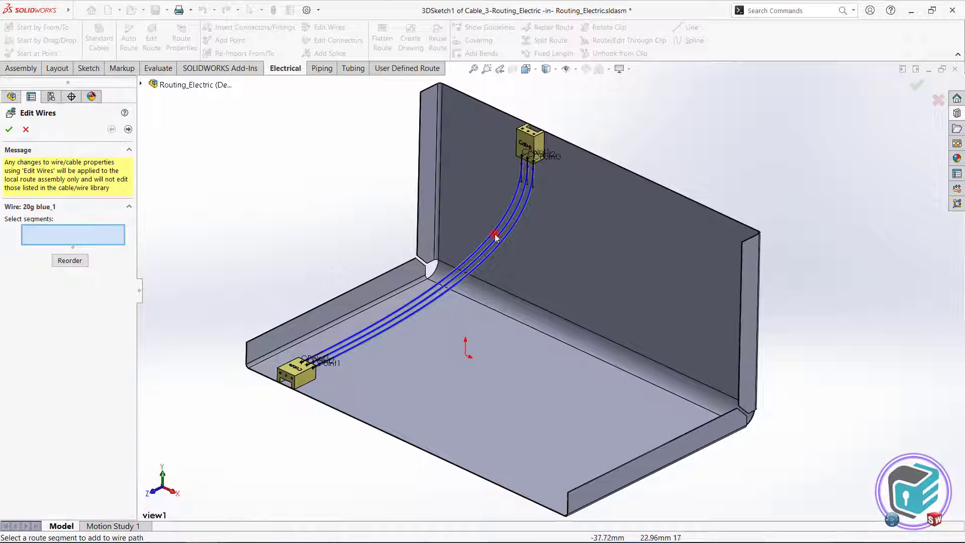
pyautogui.click(523, 213)
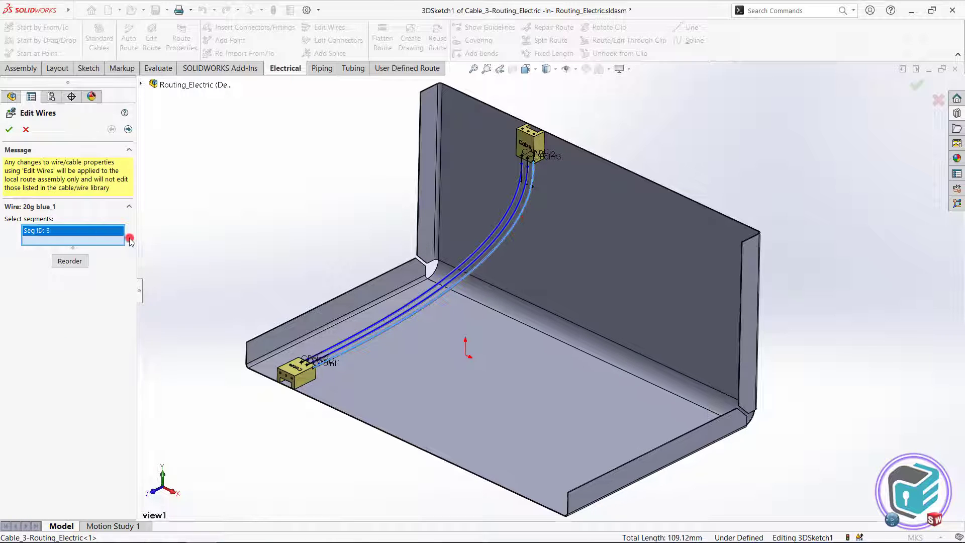
pyautogui.click(10, 129)
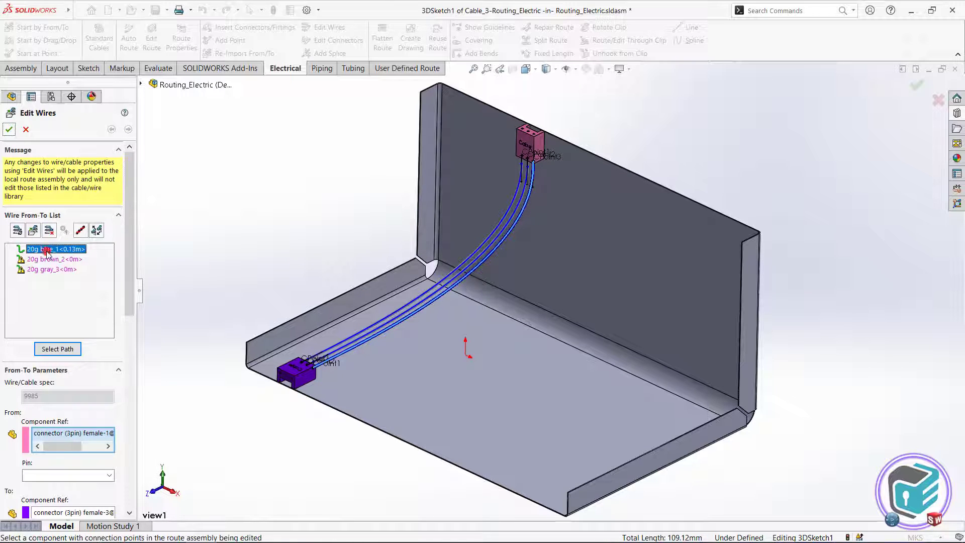
pyautogui.click(44, 259)
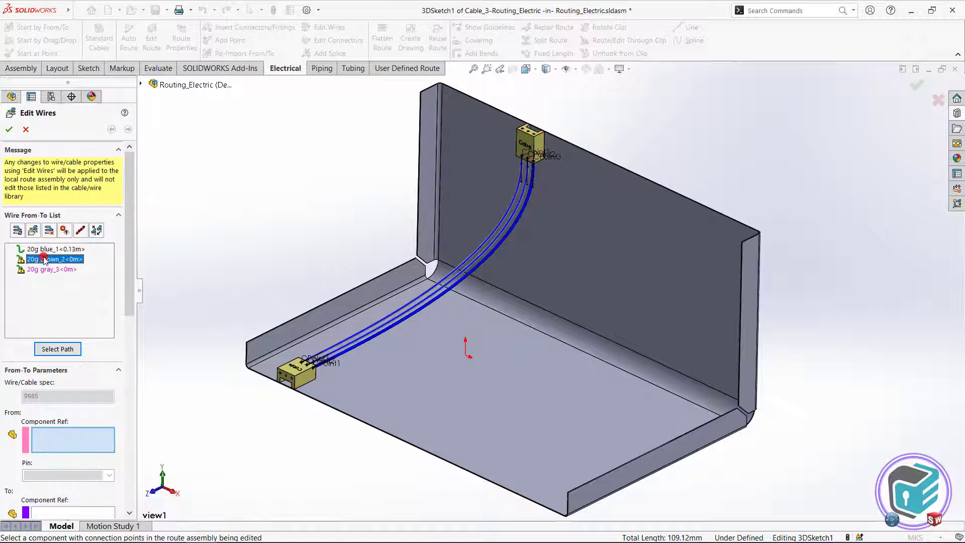
pyautogui.click(56, 349)
pyautogui.click(502, 233)
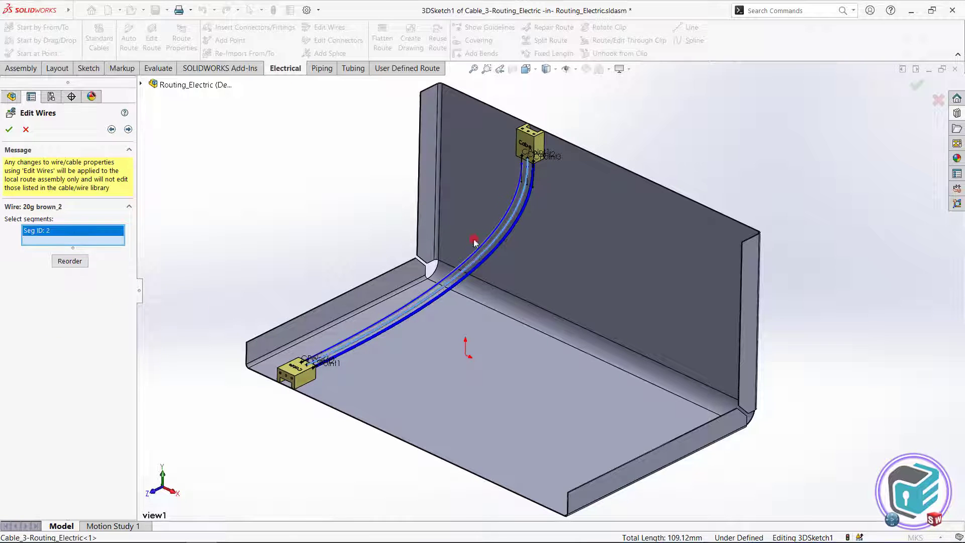
pyautogui.click(10, 130)
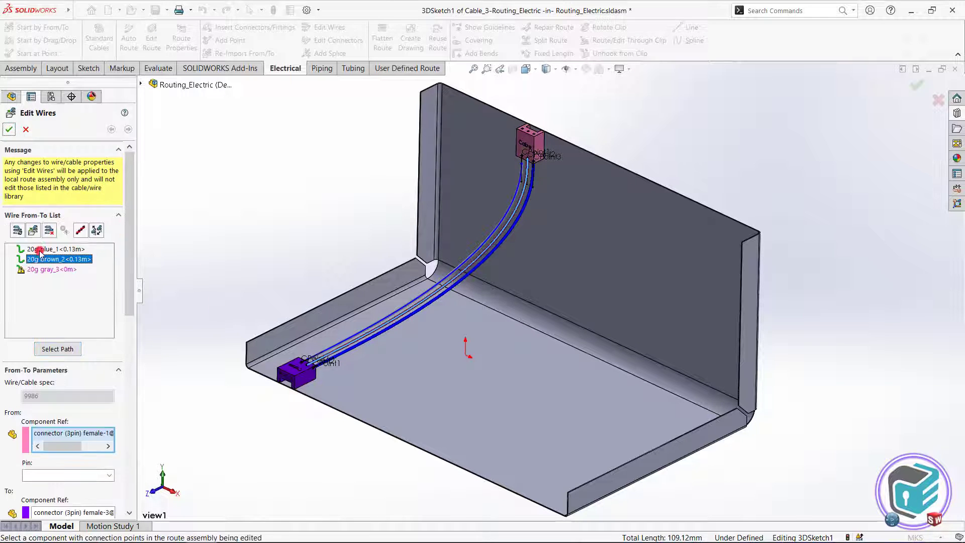
# Step: Assign route segment 1 to the gray wire, then finish Edit Wires and exit the sketch
pyautogui.click(48, 270)
pyautogui.click(67, 347)
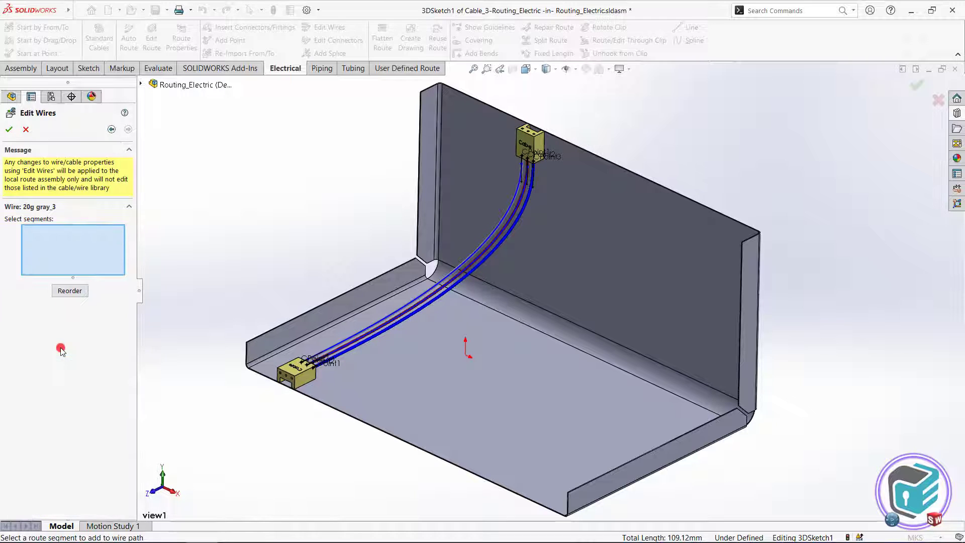
pyautogui.click(488, 240)
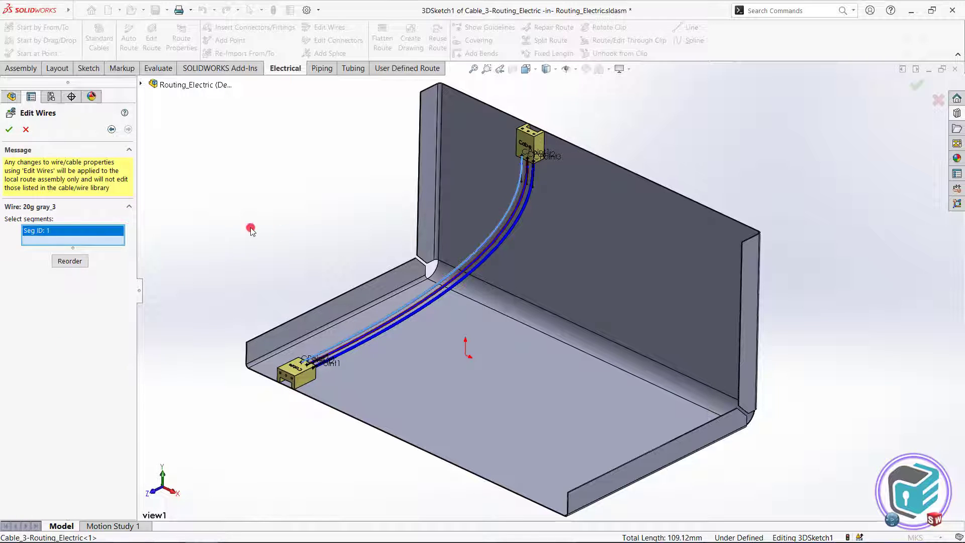
pyautogui.click(11, 129)
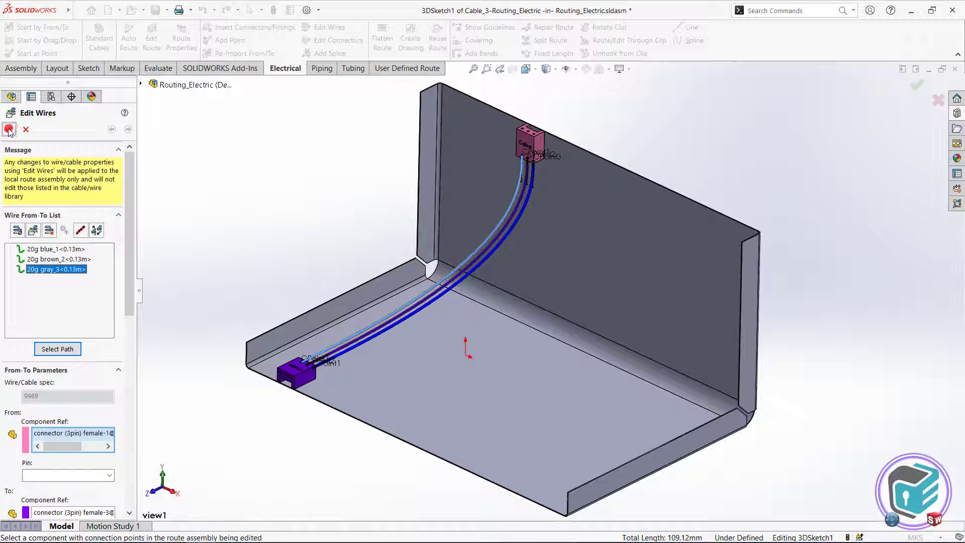
pyautogui.click(9, 129)
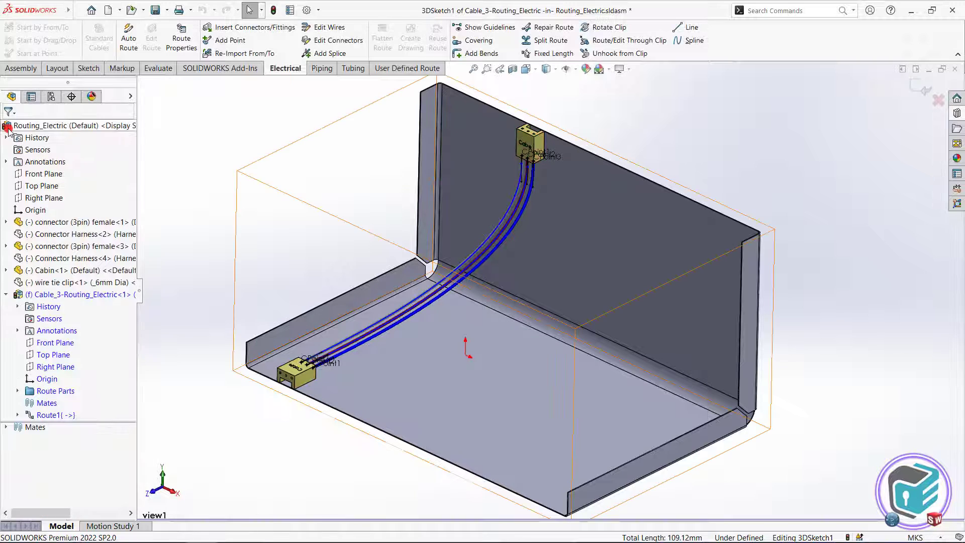
pyautogui.click(922, 86)
# Step: Exit the route, inspect the coloured wires, return to view1, and hide Cable_3
pyautogui.click(933, 93)
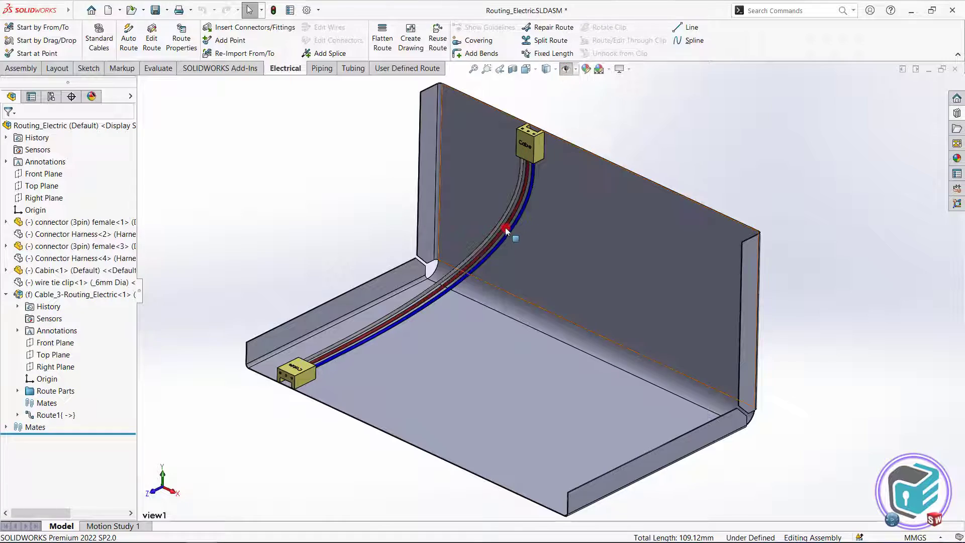
pyautogui.scroll(-3, 503, 235)
pyautogui.moveTo(502, 235)
pyautogui.mouseDown(button='middle')
pyautogui.moveTo(518, 237)
pyautogui.moveTo(466, 315)
pyautogui.moveTo(517, 232)
pyautogui.moveTo(495, 207)
pyautogui.mouseUp(button='middle')
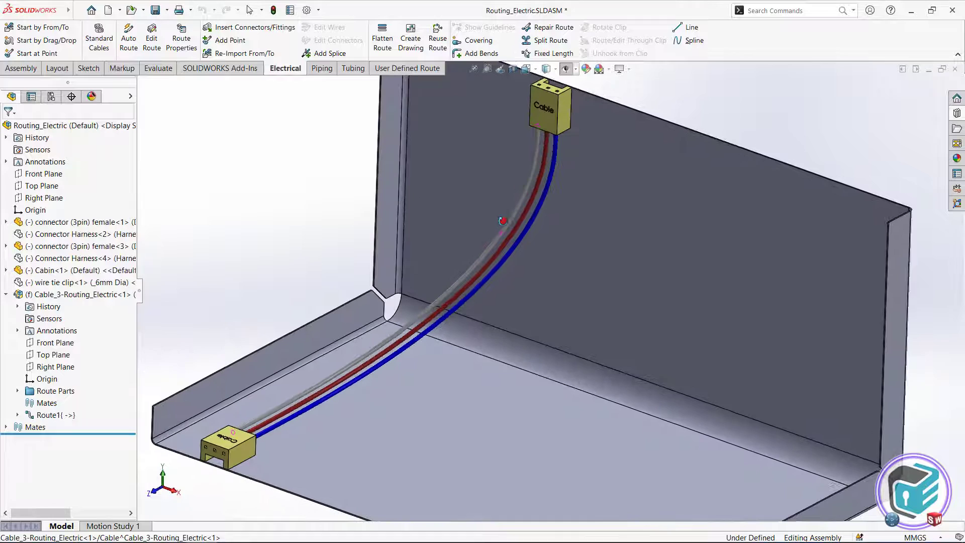
pyautogui.moveTo(495, 208); pyautogui.dragTo(547, 211, button='middle')
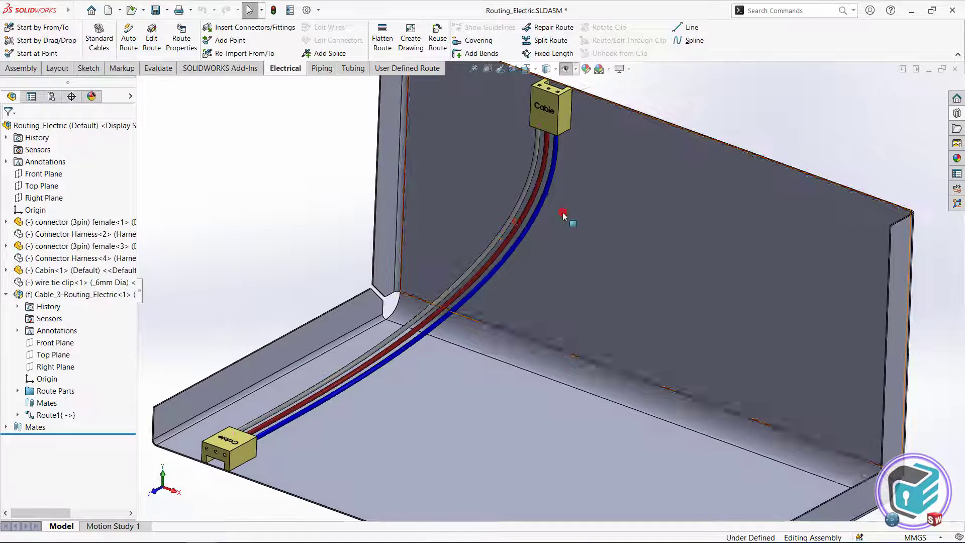
pyautogui.press('space')
pyautogui.click(577, 317)
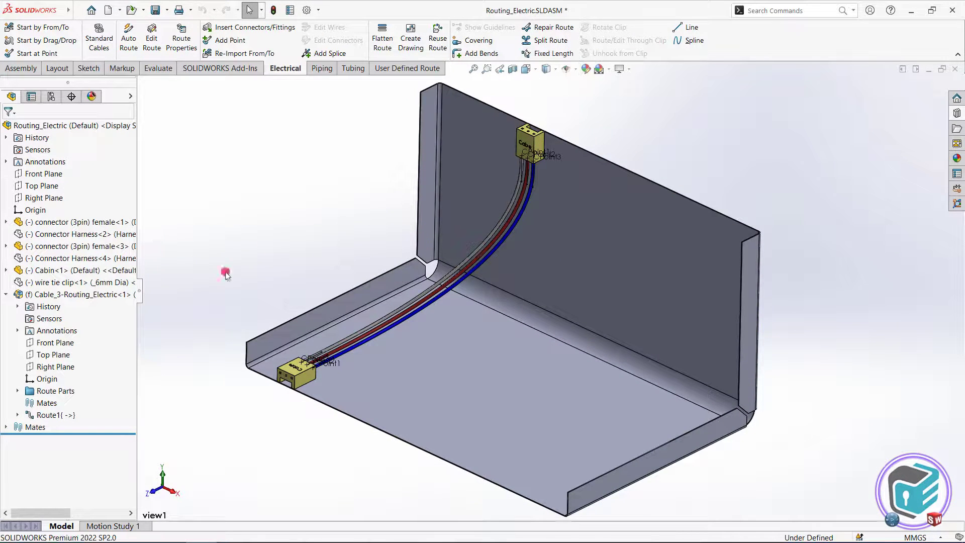
pyautogui.click(67, 295)
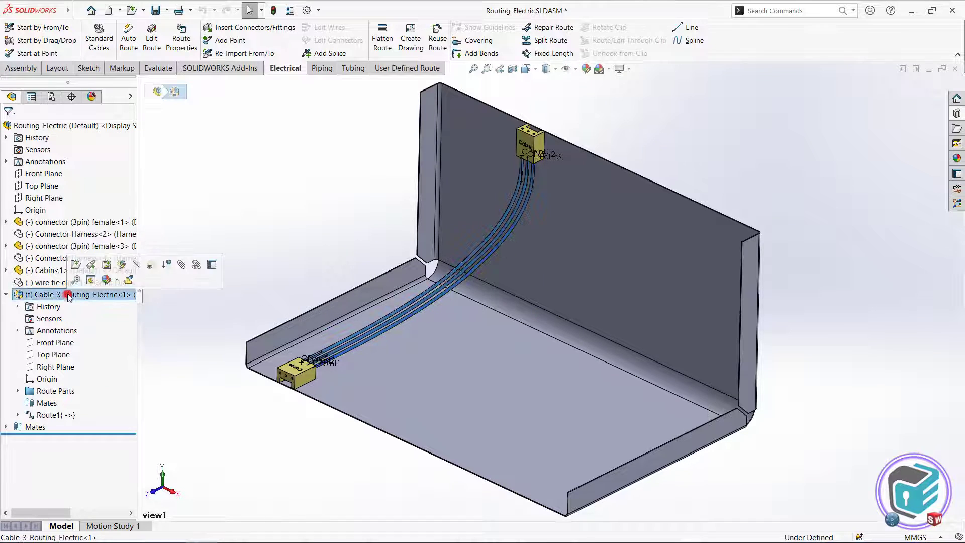
pyautogui.click(136, 266)
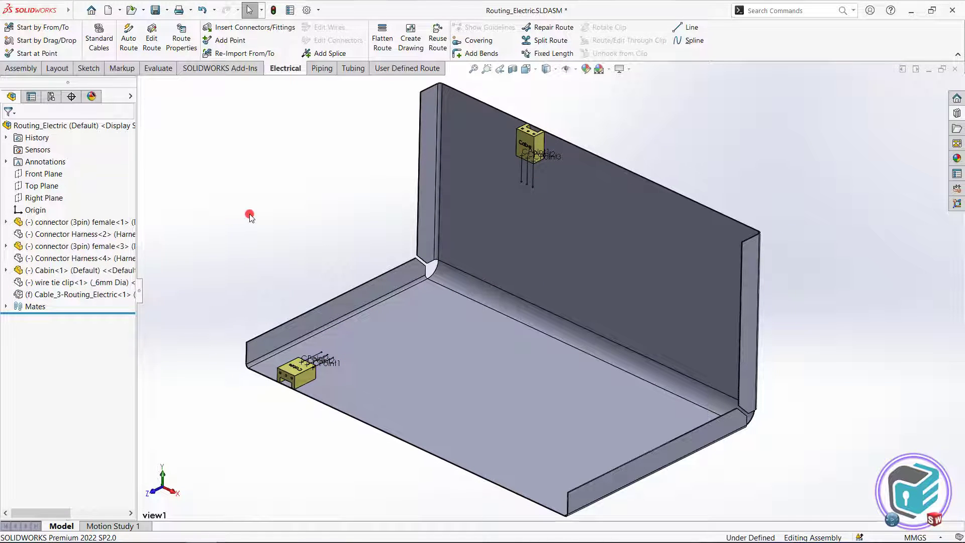
# Step: Zoom to the upper connector, start a new route from CPoint1, and add the lower connector
pyautogui.click(73, 282)
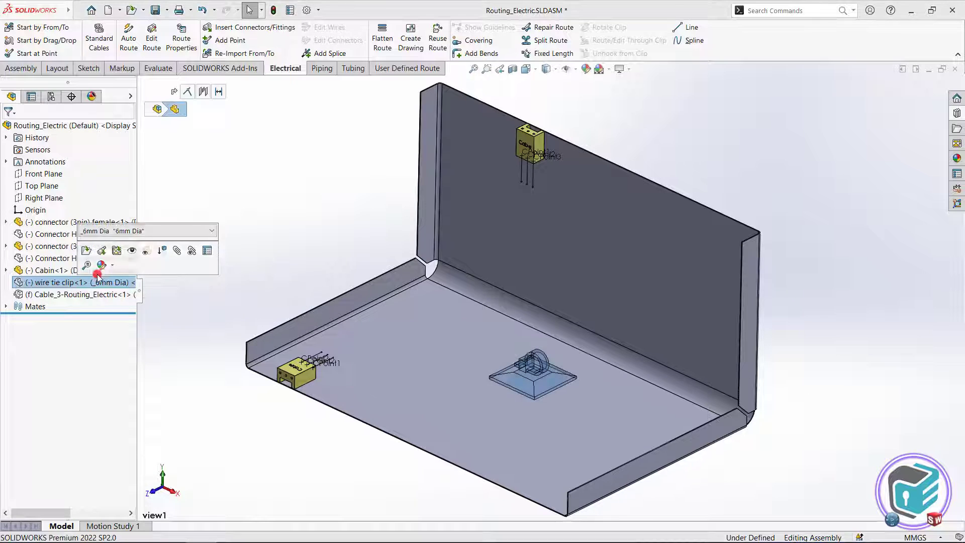
pyautogui.click(272, 215)
pyautogui.click(486, 70)
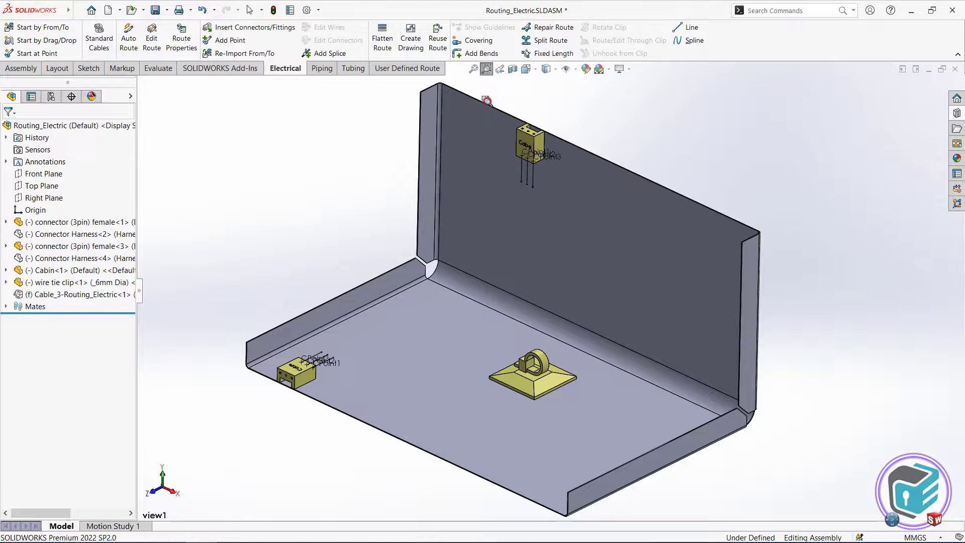
pyautogui.moveTo(483, 100); pyautogui.dragTo(571, 217)
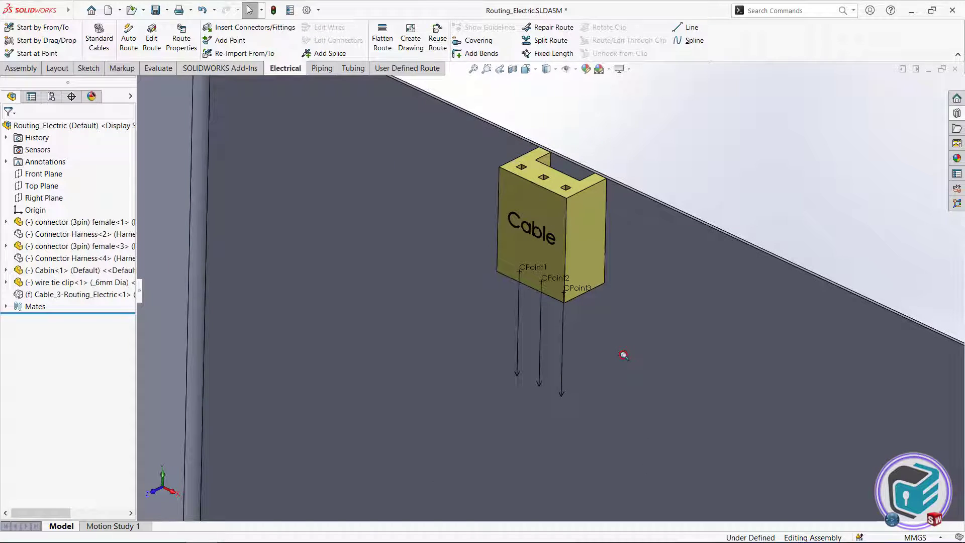
pyautogui.rightClick(521, 271)
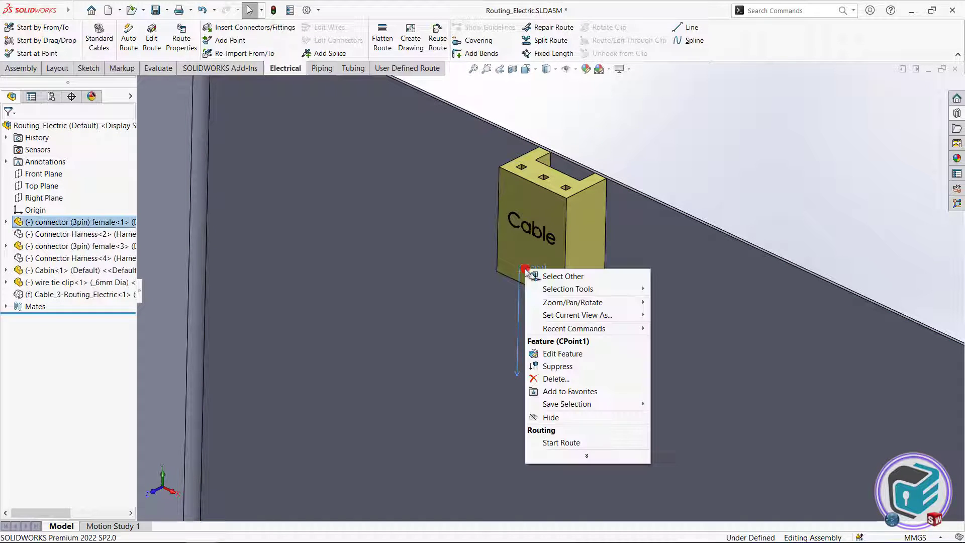
pyautogui.click(568, 442)
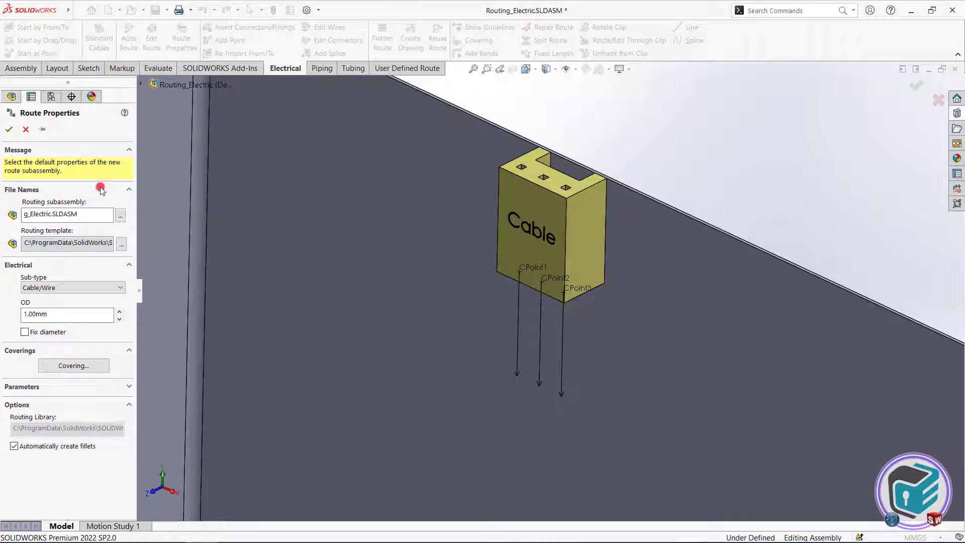
pyautogui.click(10, 131)
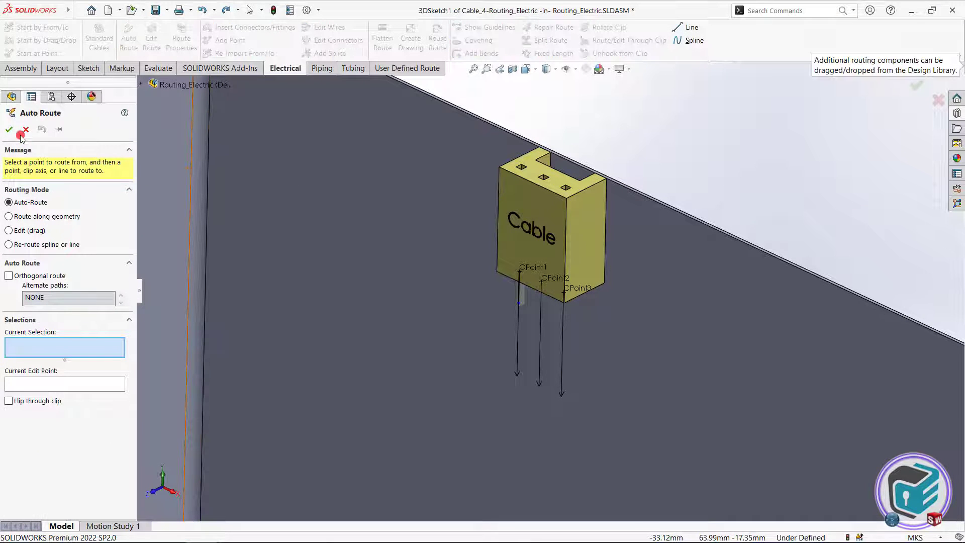
pyautogui.rightClick(560, 235)
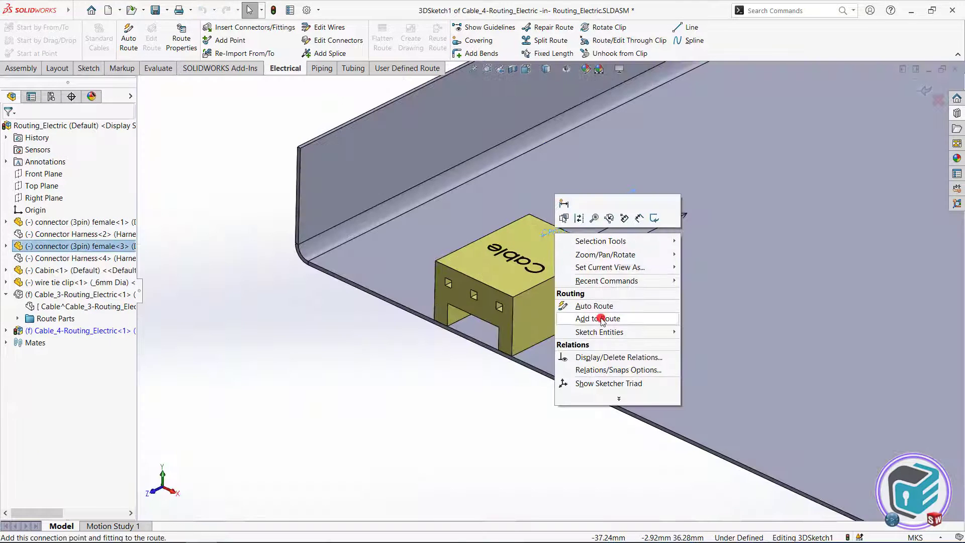
pyautogui.click(565, 318)
# Step: Return to view1 and select the wire tie clip
pyautogui.rightClick(609, 258)
pyautogui.press('Escape')
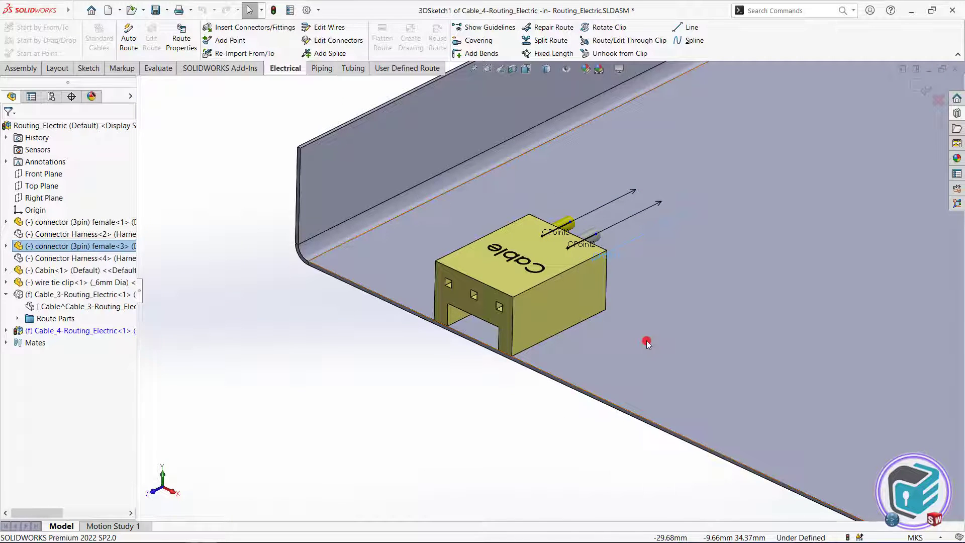
pyautogui.press('space')
pyautogui.click(739, 446)
pyautogui.click(549, 372)
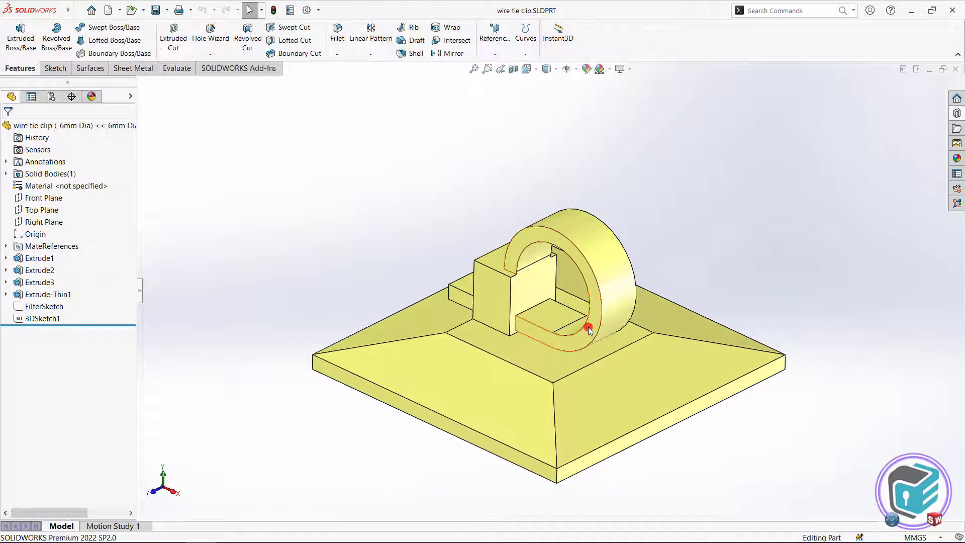
# Step: Create Axis1 through the clip ring's inner cylindrical face, then save and close the part
pyautogui.click(495, 54)
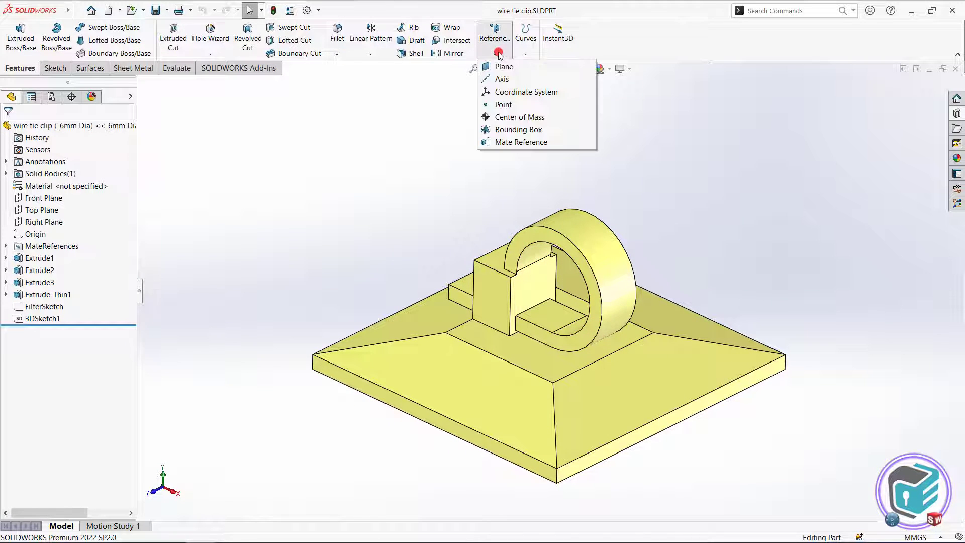
pyautogui.click(503, 79)
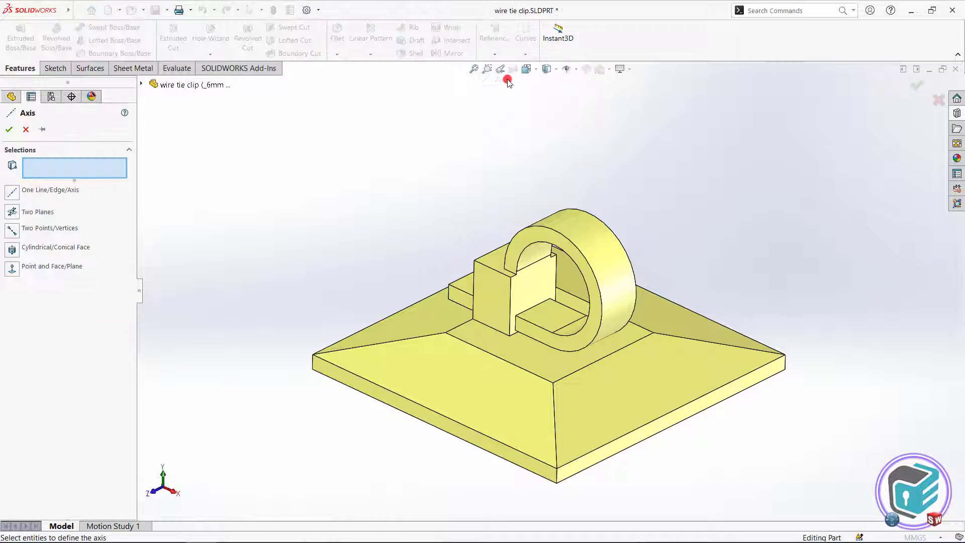
pyautogui.click(539, 251)
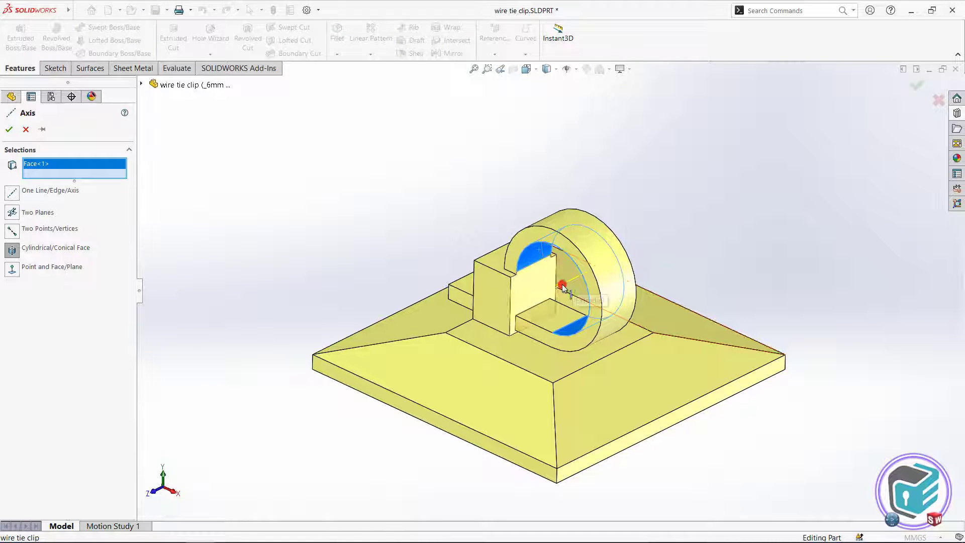
pyautogui.click(9, 129)
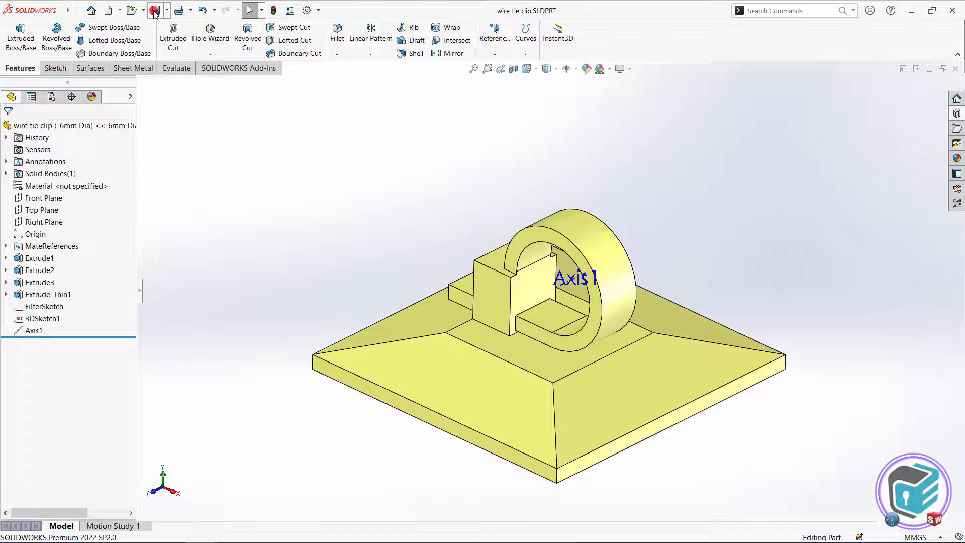
pyautogui.click(961, 71)
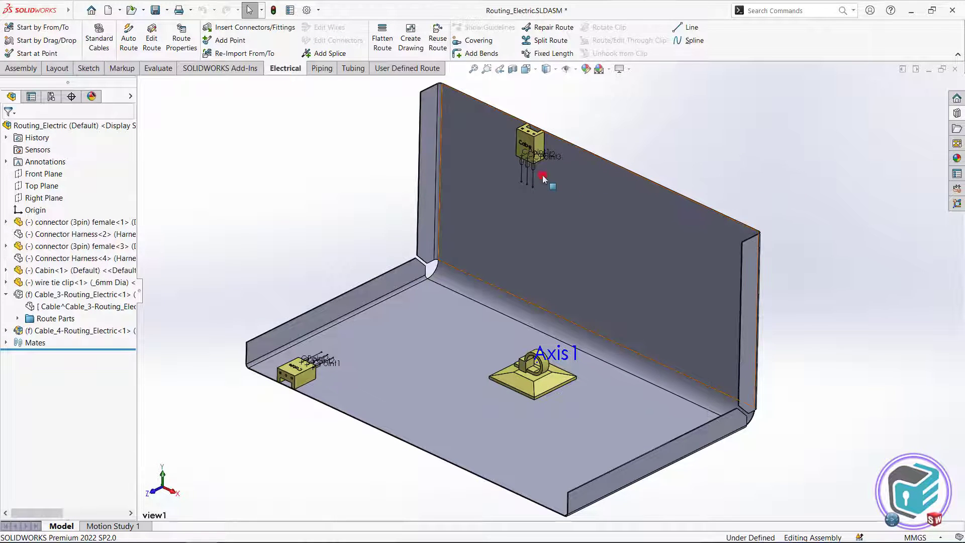
# Step: Edit Cable_4 and auto-route a wire from the upper connector through Axis1 to the lower connector
pyautogui.rightClick(84, 332)
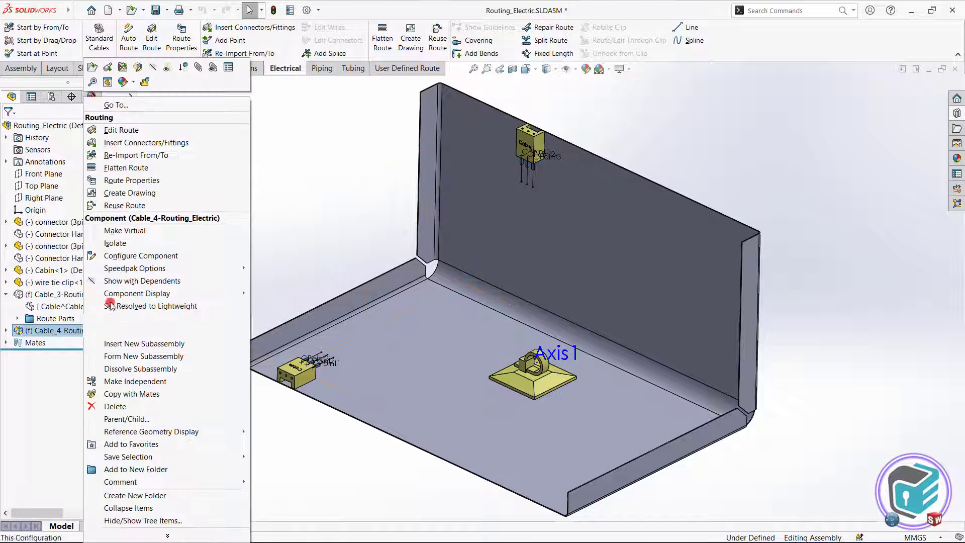
pyautogui.click(137, 131)
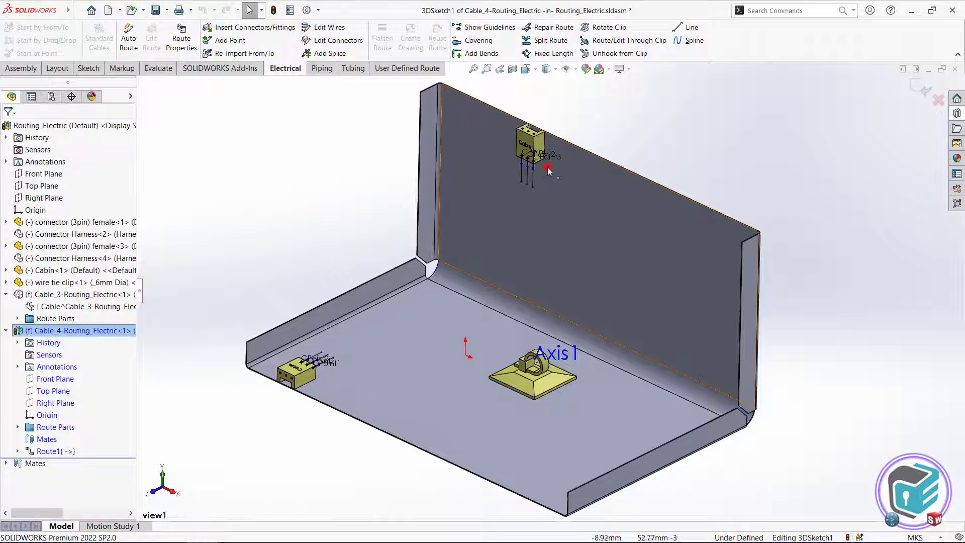
pyautogui.rightClick(534, 171)
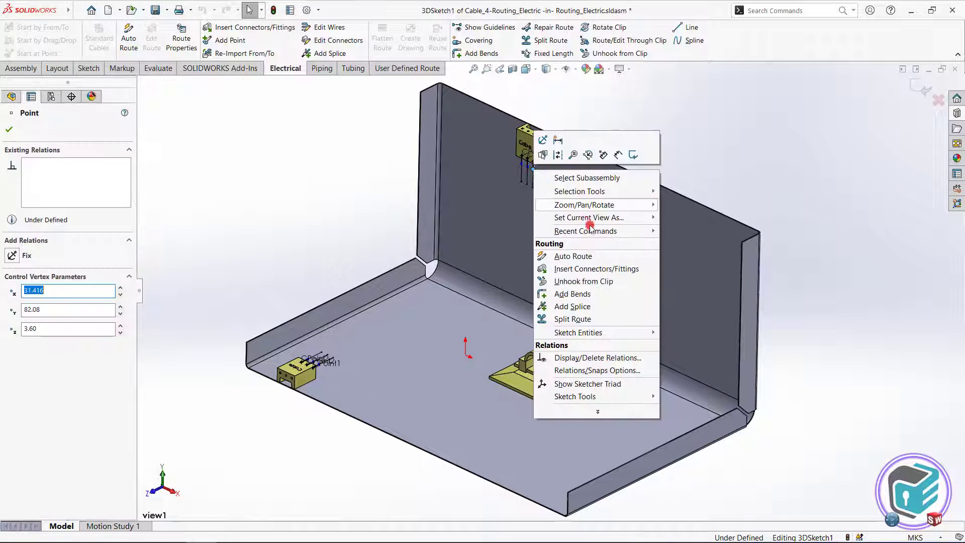
pyautogui.click(576, 258)
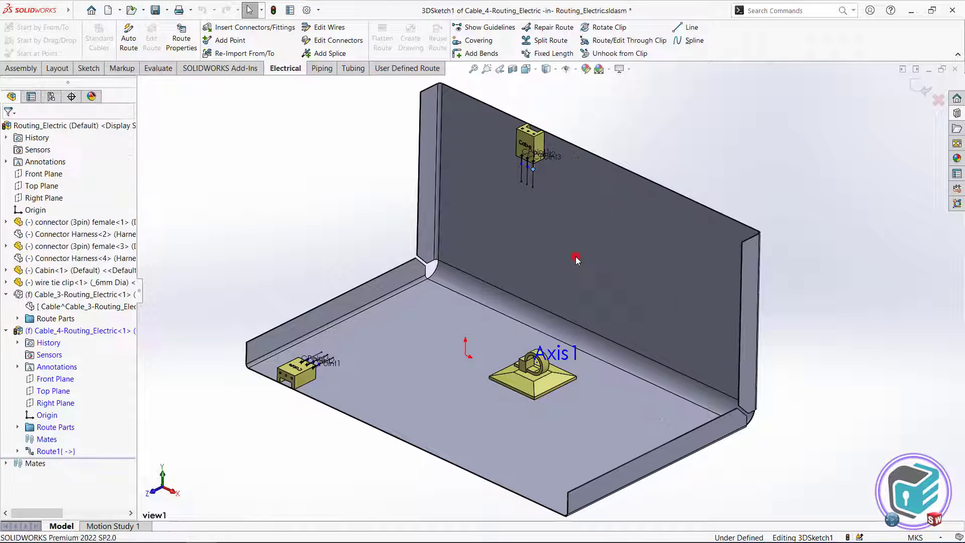
pyautogui.click(534, 377)
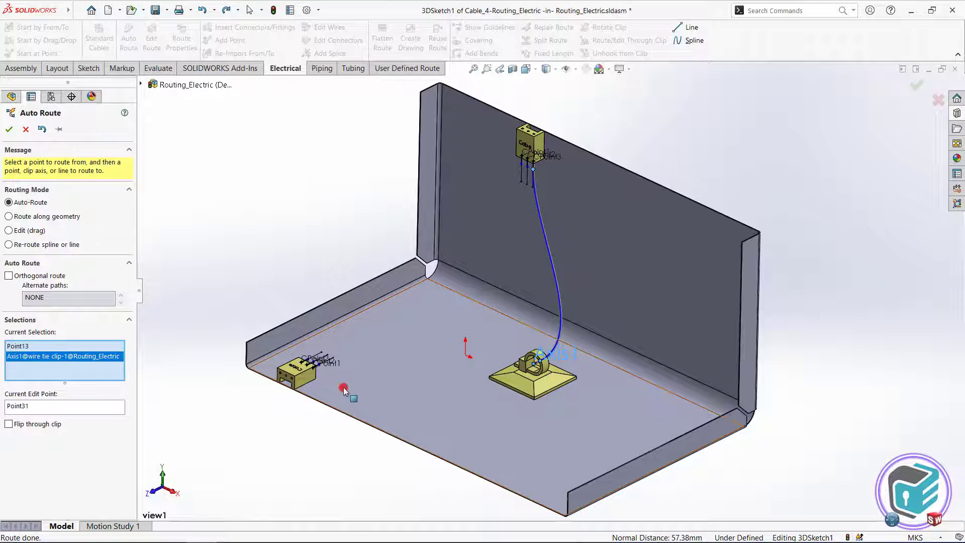
pyautogui.click(319, 366)
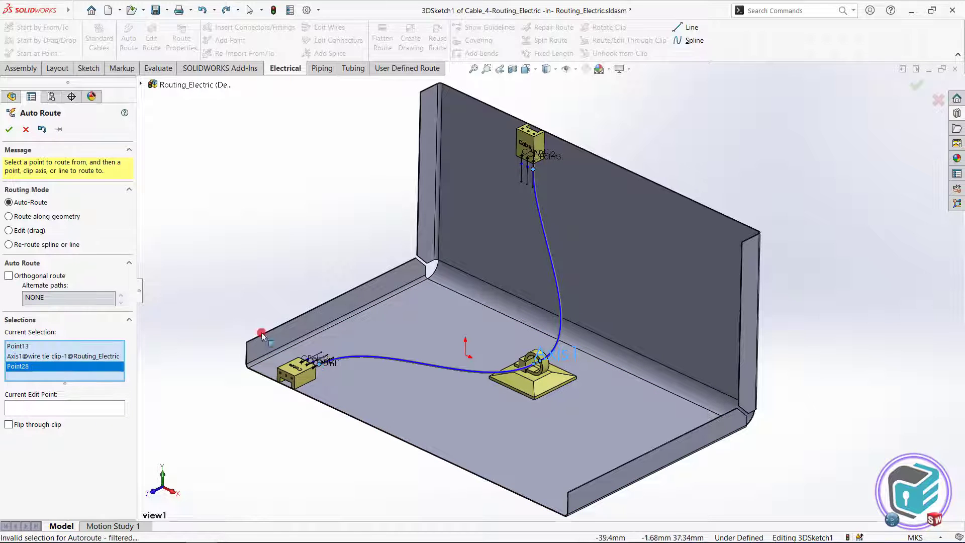
pyautogui.click(9, 131)
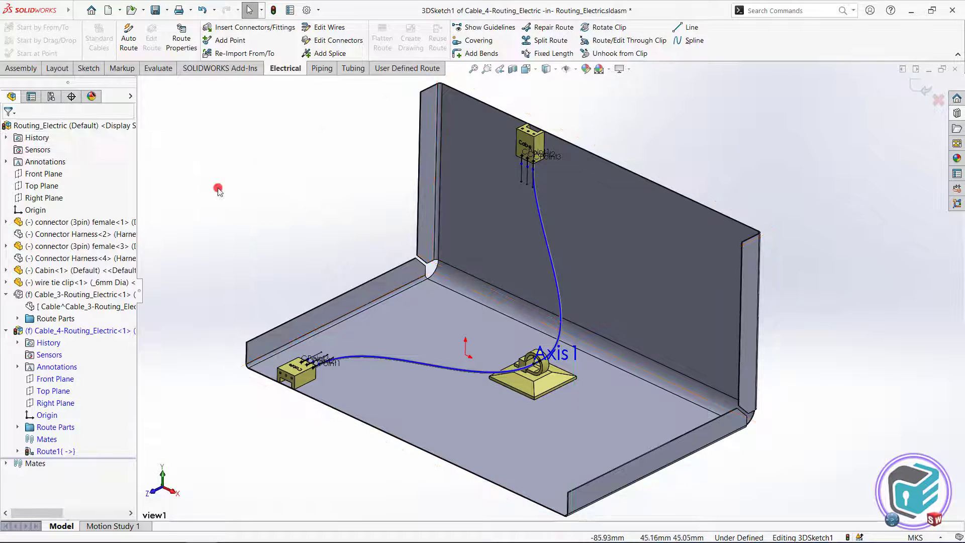
# Step: Auto-route the second wire through Axis1 to the lower connector, removing Point23
pyautogui.rightClick(528, 169)
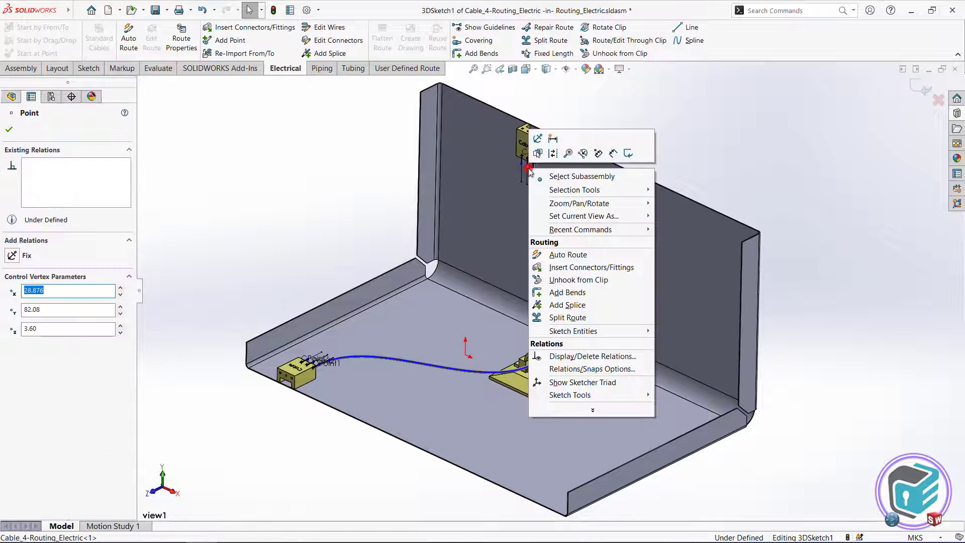
pyautogui.click(573, 255)
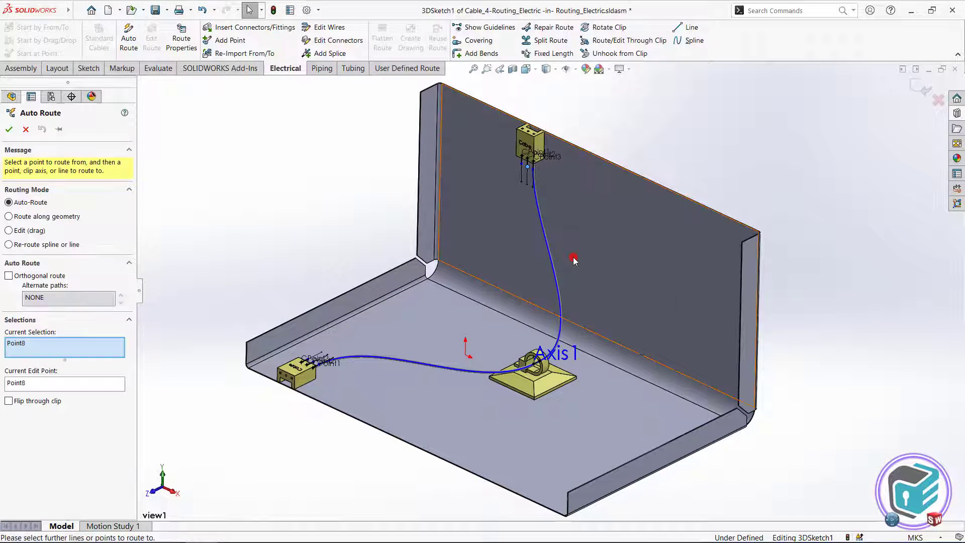
pyautogui.click(536, 371)
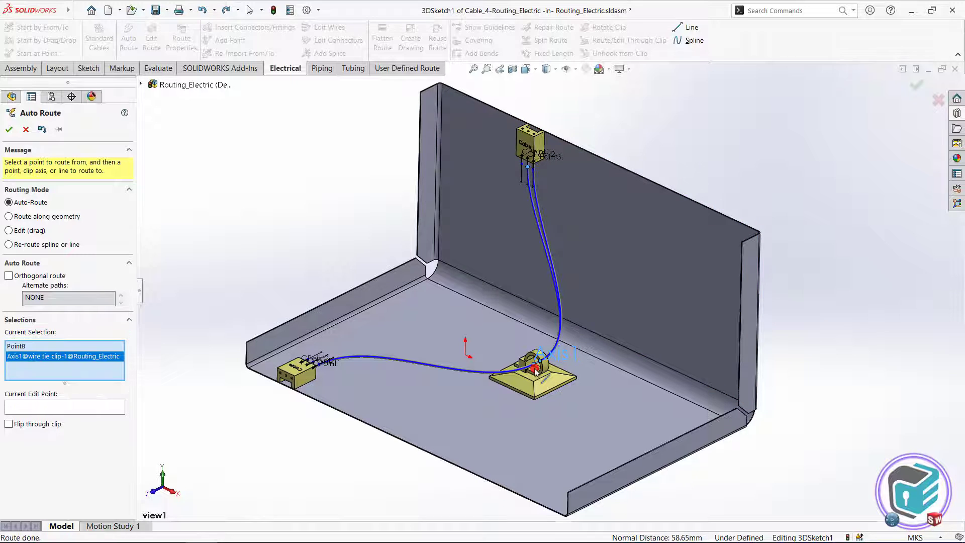
pyautogui.click(314, 361)
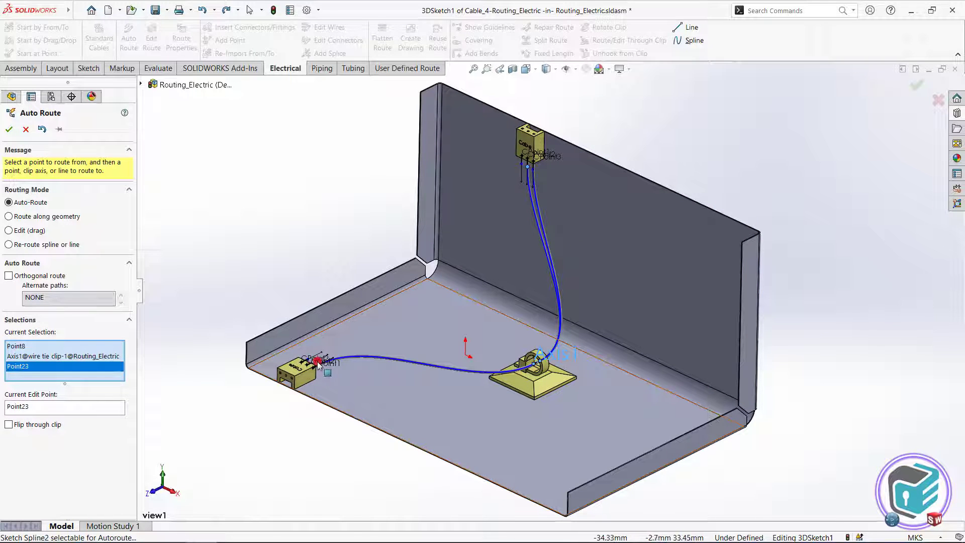
pyautogui.rightClick(22, 369)
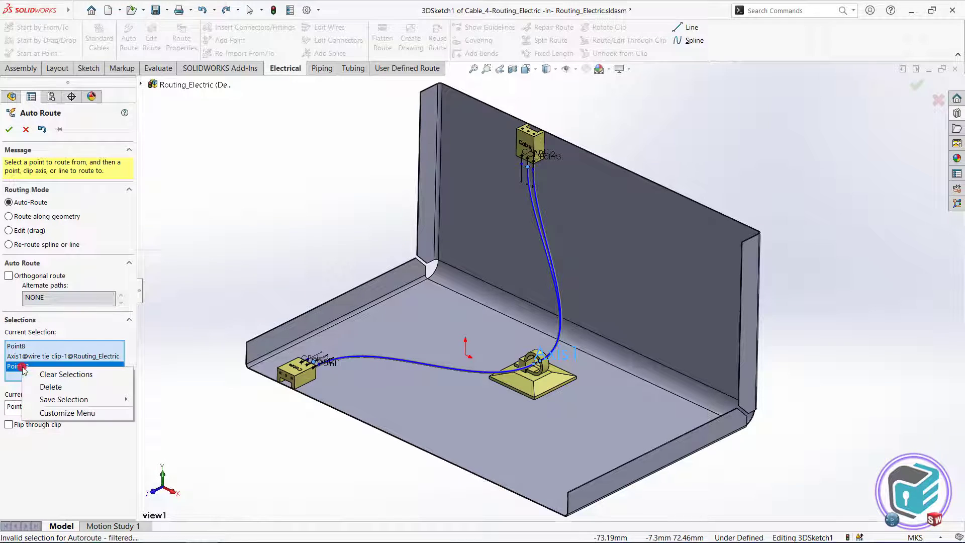
pyautogui.click(61, 388)
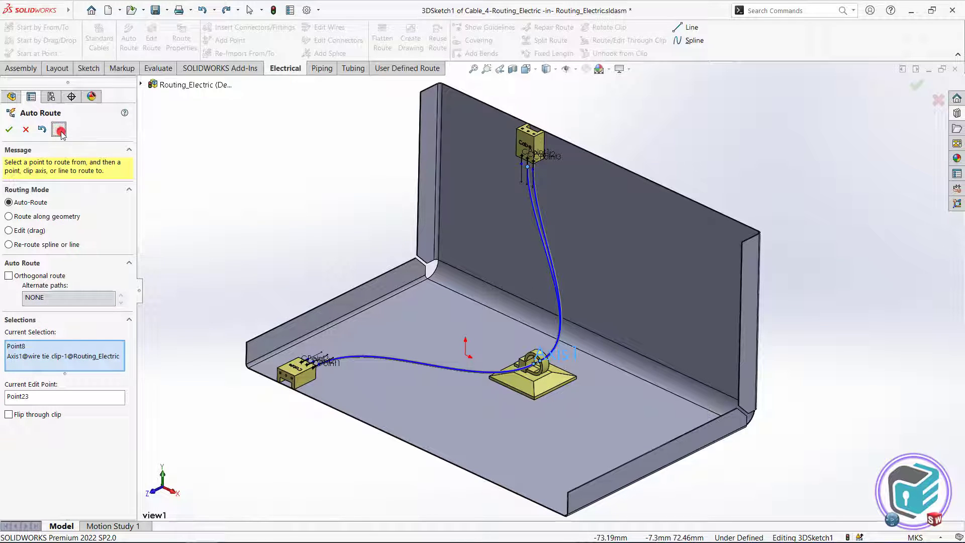
# Step: Auto-route the remaining connector wires through the wire tie clip's Axis1 and accept all routes
pyautogui.click(8, 130)
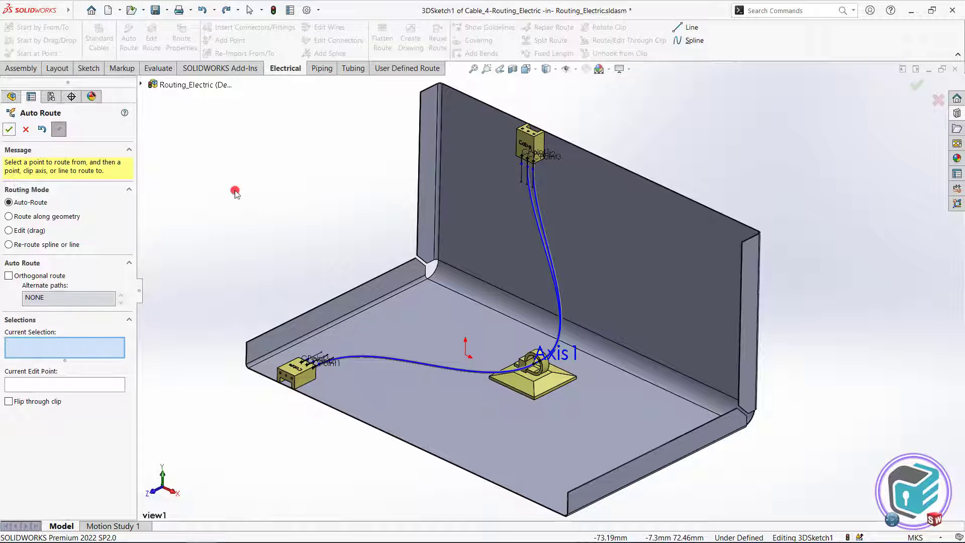
pyautogui.click(522, 166)
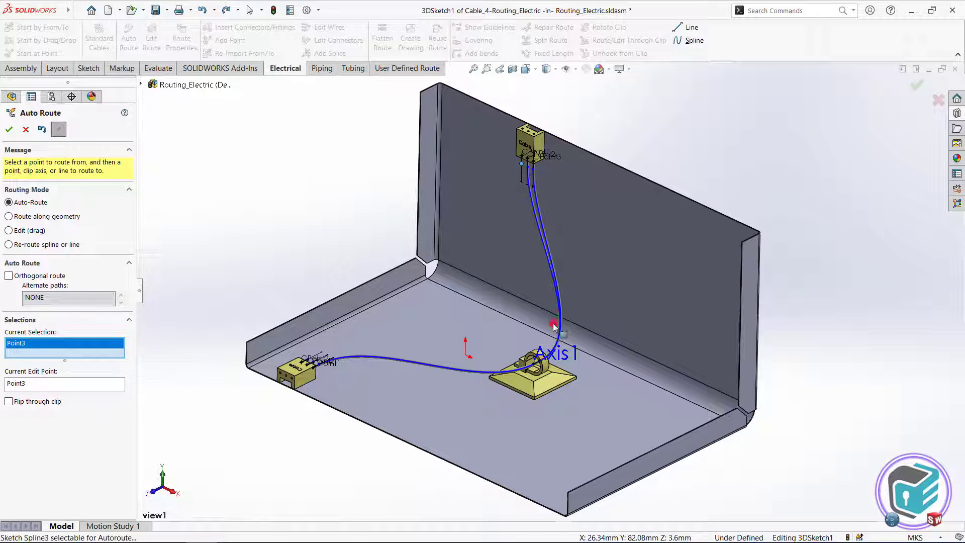
pyautogui.click(543, 367)
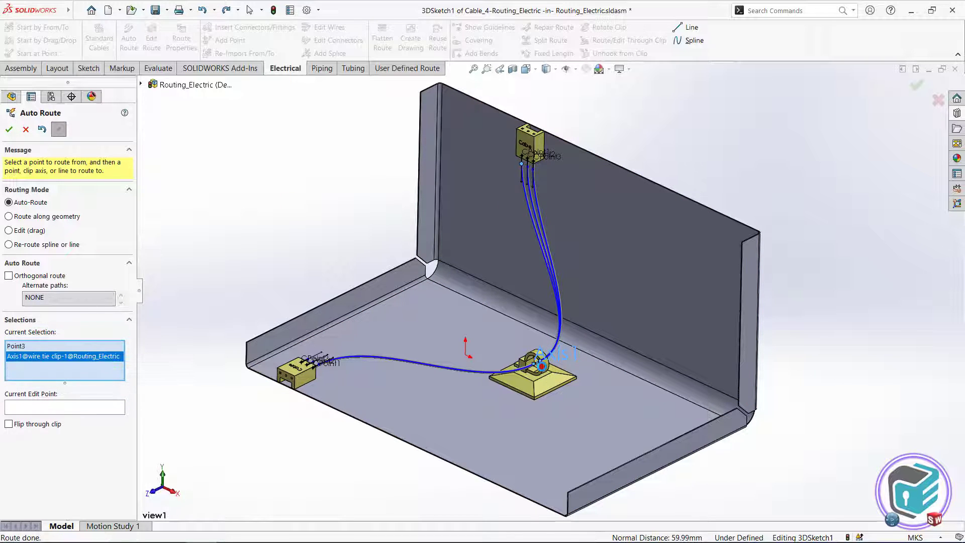
pyautogui.click(7, 129)
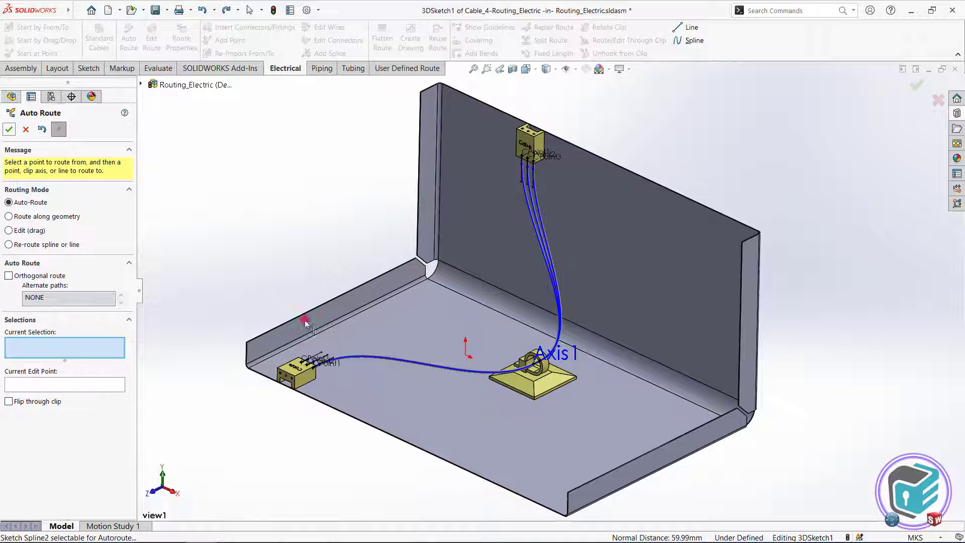
pyautogui.click(313, 363)
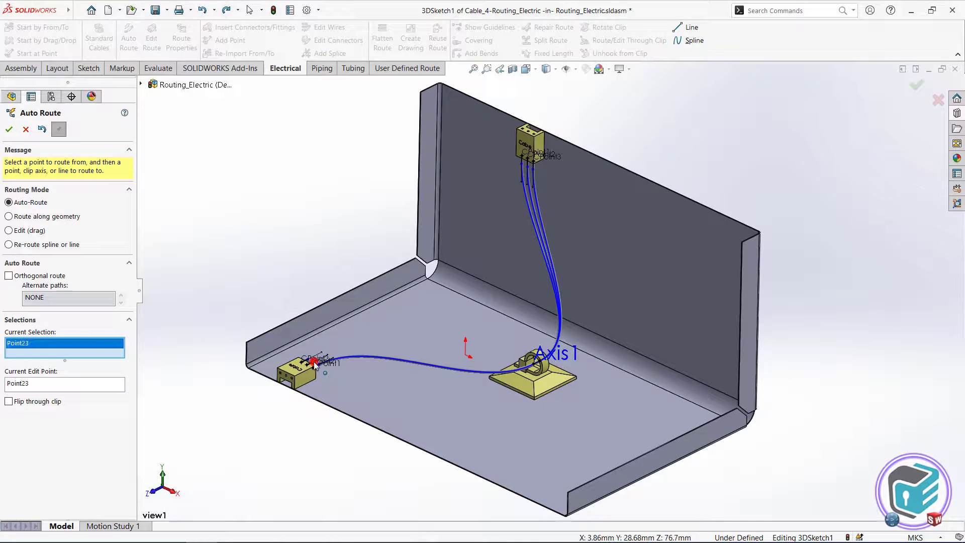
pyautogui.click(538, 365)
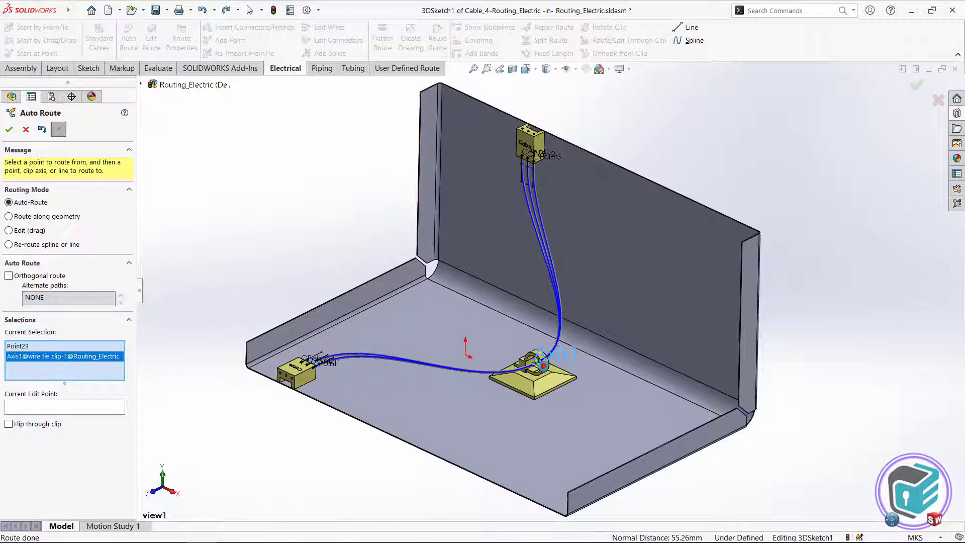
pyautogui.click(8, 130)
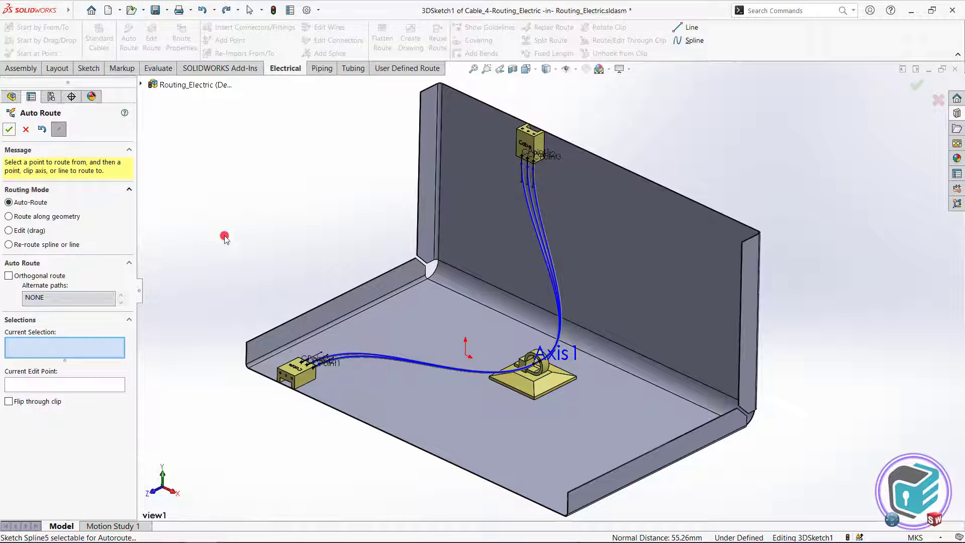
pyautogui.click(312, 360)
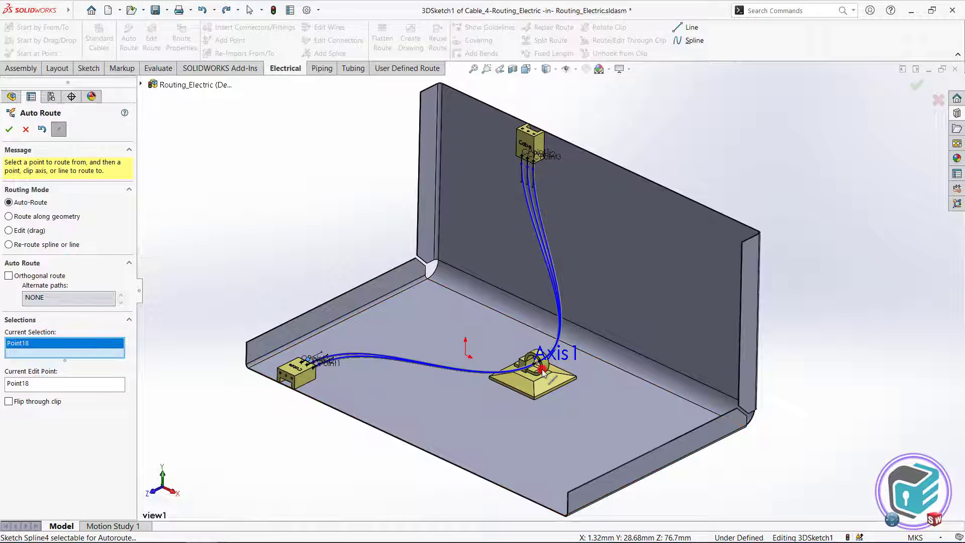
pyautogui.click(538, 354)
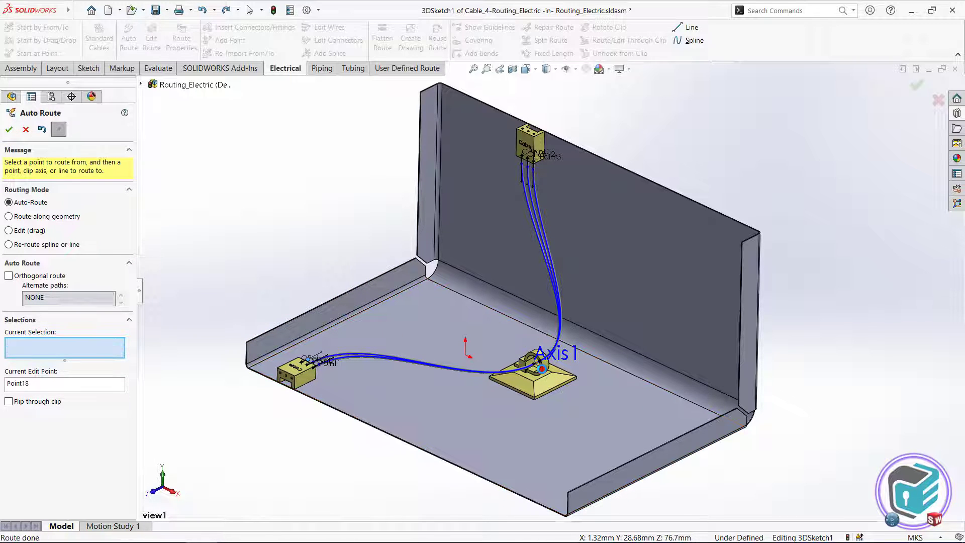
pyautogui.click(11, 129)
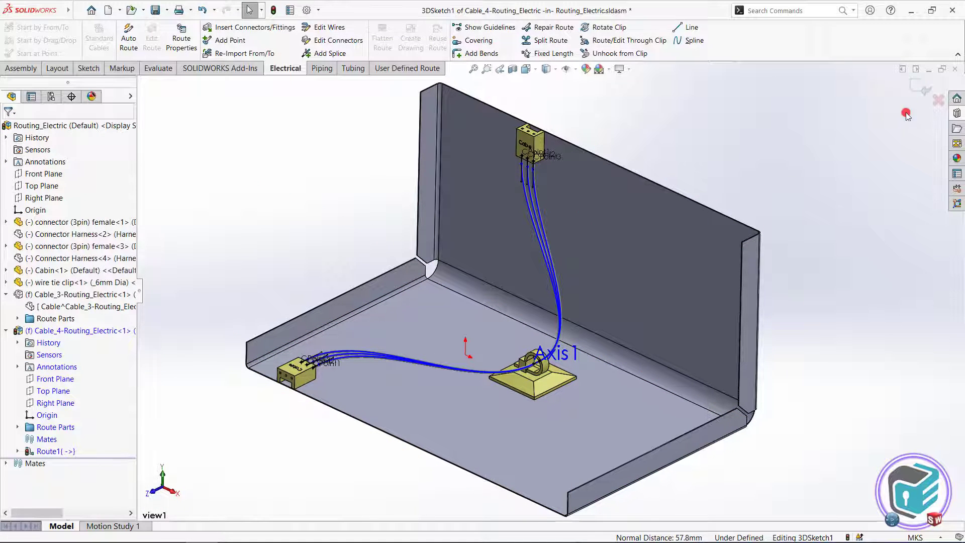
# Step: Exit the route sketch and the cable component edit, back to the top-level assembly
pyautogui.click(919, 88)
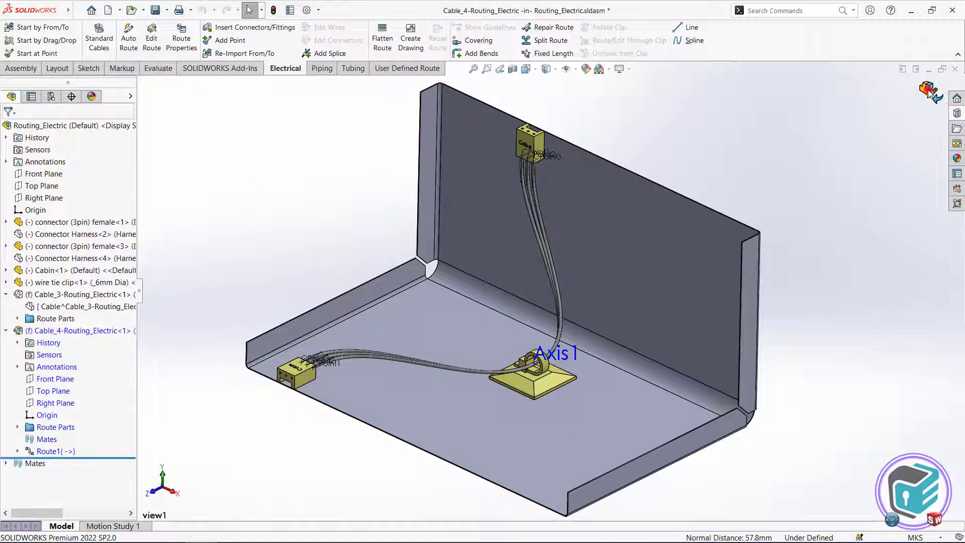
pyautogui.click(928, 91)
pyautogui.scroll(-5, 550, 348)
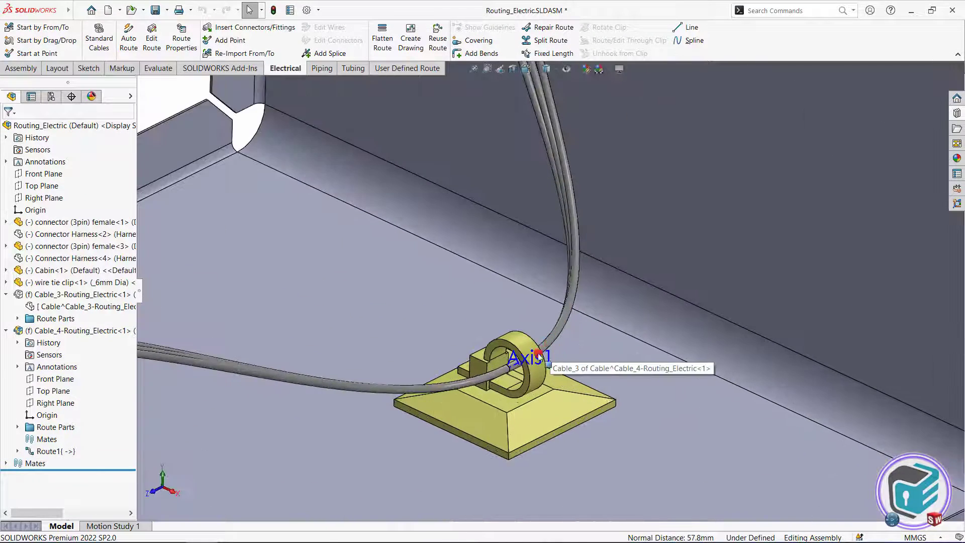
pyautogui.scroll(1, 542, 362)
pyautogui.scroll(5, 538, 302)
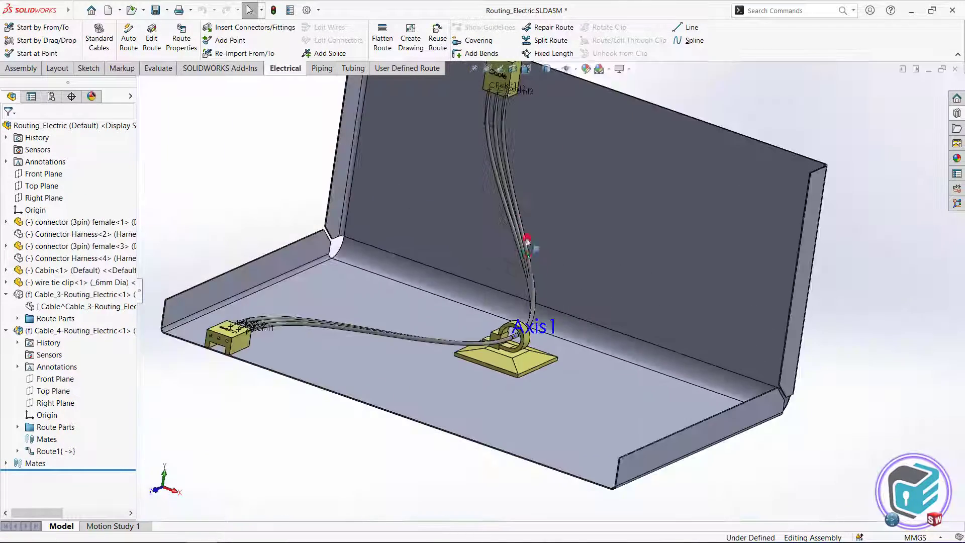
pyautogui.scroll(-3, 523, 201)
pyautogui.scroll(-3, 502, 191)
pyautogui.scroll(1, 513, 209)
pyautogui.scroll(1, 533, 213)
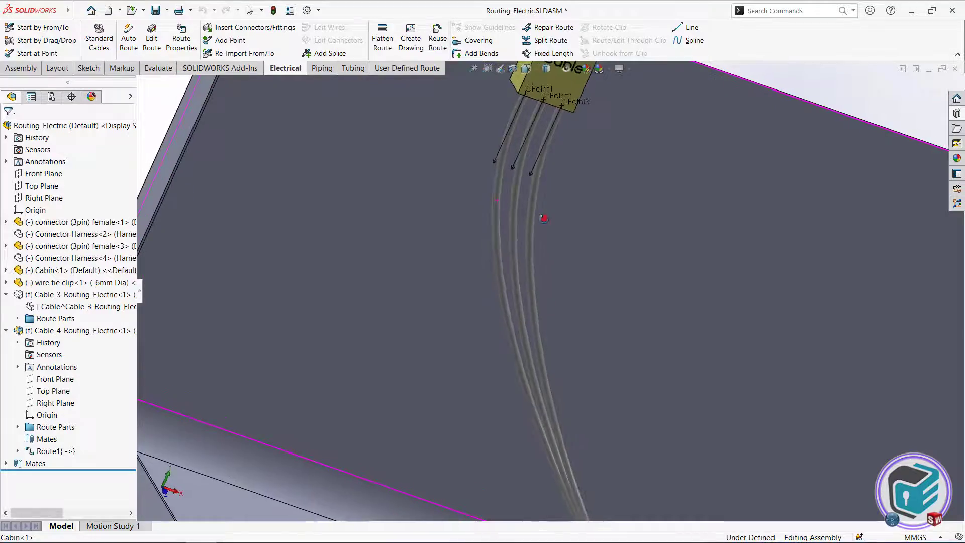
pyautogui.scroll(2, 495, 211)
pyautogui.scroll(3, 453, 301)
pyautogui.scroll(-3, 382, 390)
pyautogui.scroll(-2, 347, 412)
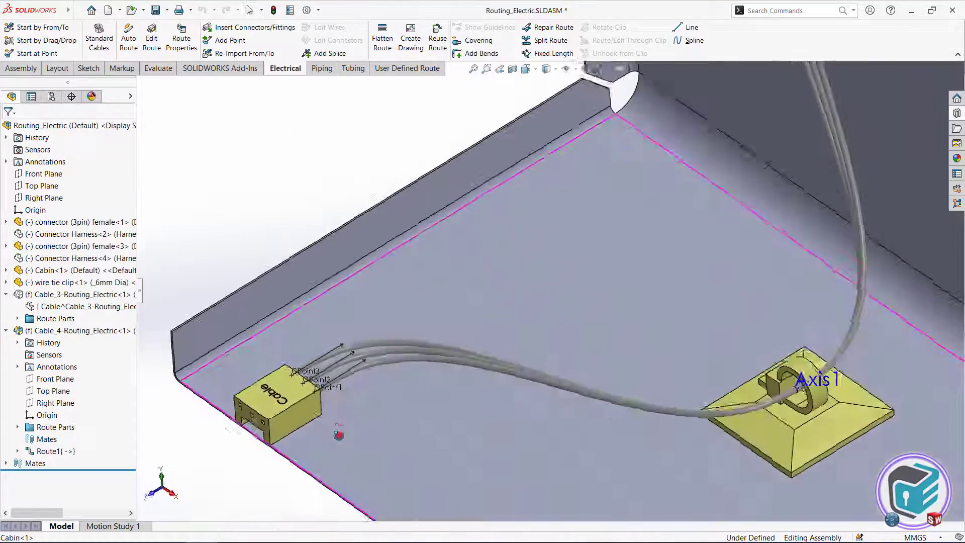
pyautogui.scroll(-2, 339, 467)
pyautogui.scroll(-1, 342, 495)
pyautogui.scroll(3, 343, 499)
# Step: Orbit to inspect the lower connector and clip, then restore the saved view1
pyautogui.moveTo(330, 382)
pyautogui.mouseDown(button='middle')
pyautogui.moveTo(355, 394)
pyautogui.moveTo(358, 414)
pyautogui.mouseUp(button='middle')
pyautogui.press('space')
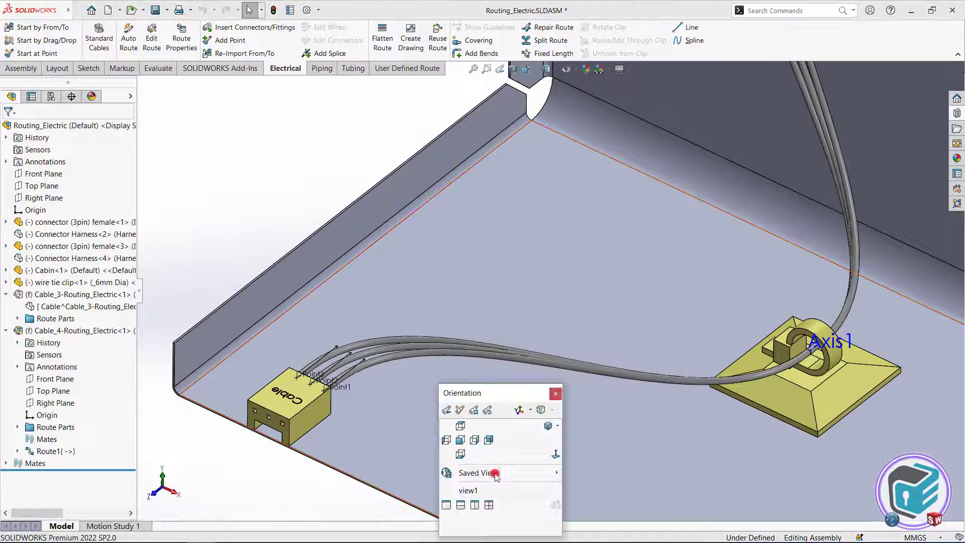
pyautogui.click(461, 490)
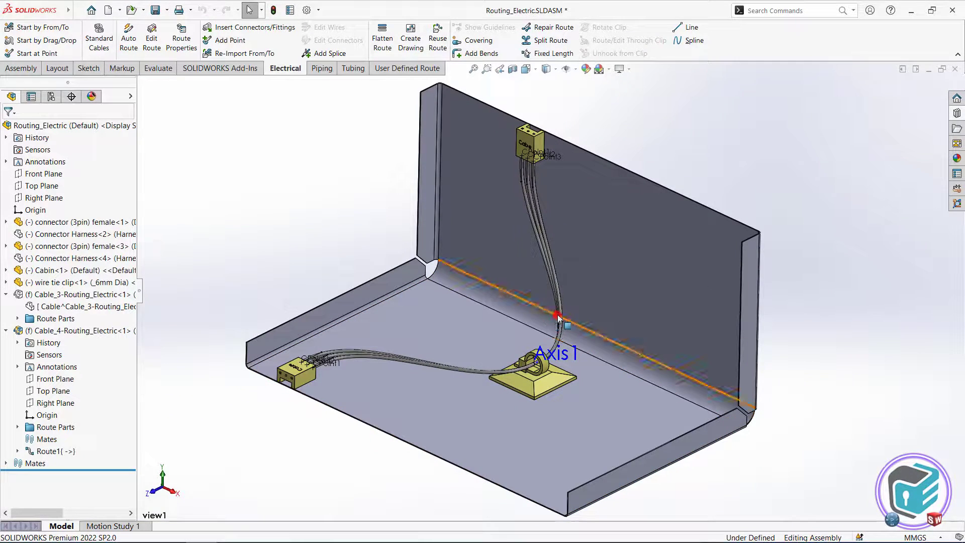
pyautogui.rightClick(561, 318)
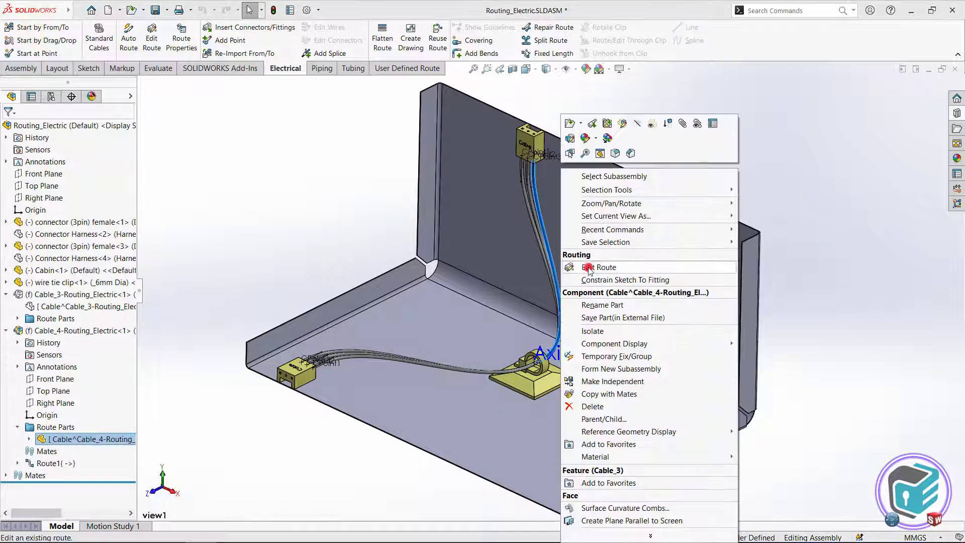
# Step: Edit the cable route and add 20g blue, 20g brown and 20g red library wires
pyautogui.click(612, 270)
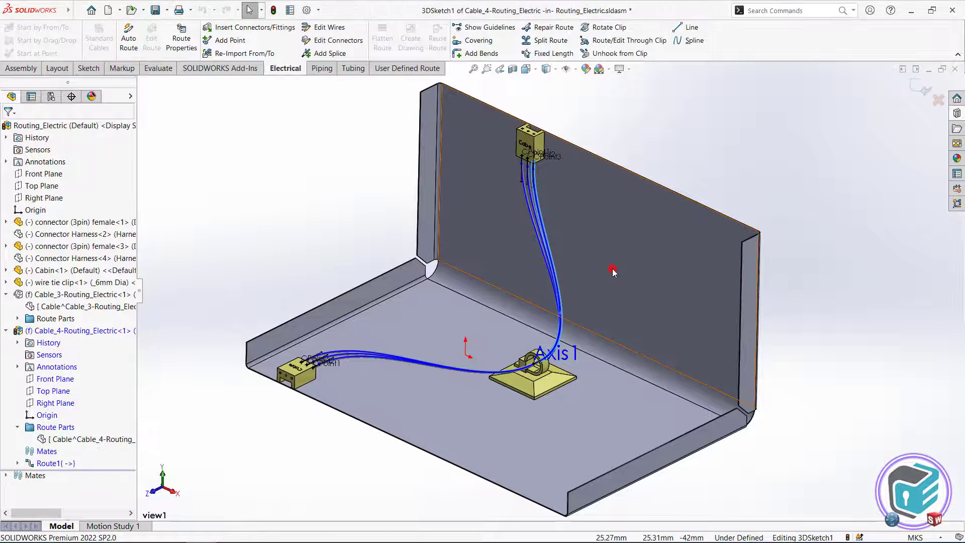
pyautogui.click(329, 28)
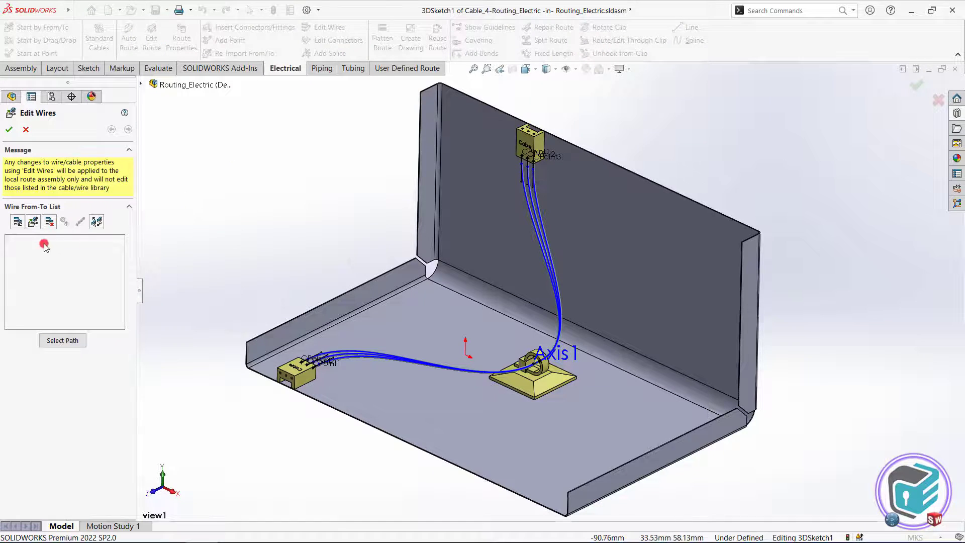
pyautogui.click(31, 223)
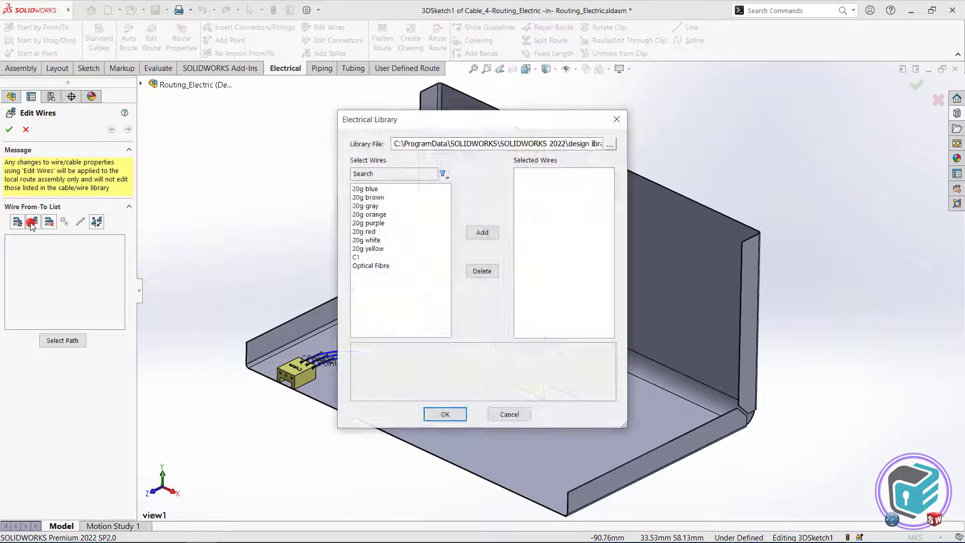
pyautogui.click(375, 190)
pyautogui.keyDown('ctrl'); pyautogui.click(377, 199); pyautogui.keyUp('ctrl')
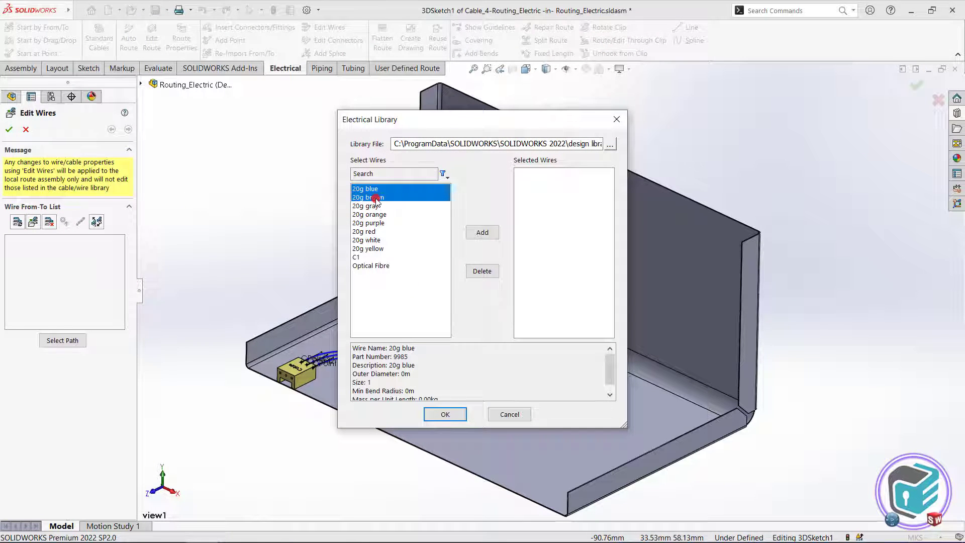
pyautogui.click(483, 234)
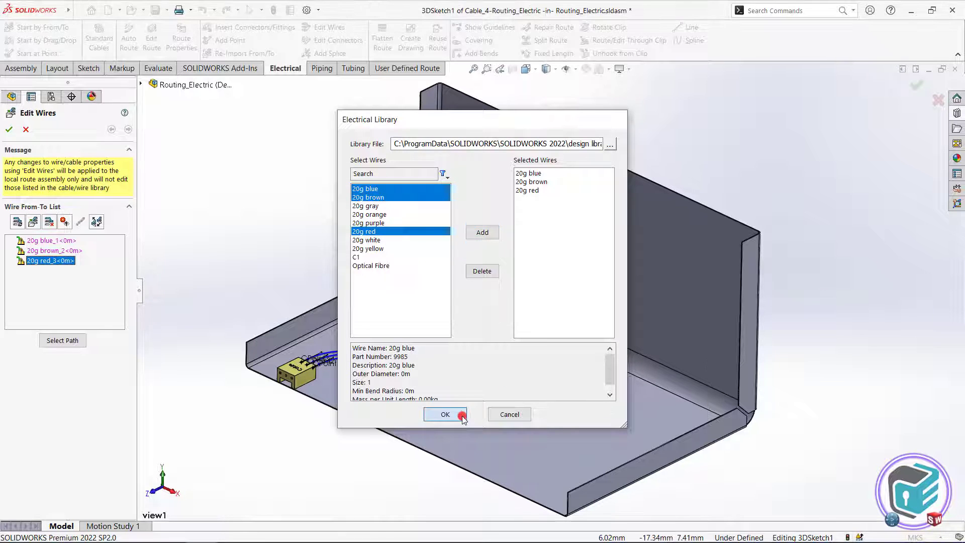
pyautogui.click(443, 415)
# Step: Assign wire 20g blue_1 a path through the wall, clip and connector segments
pyautogui.click(63, 249)
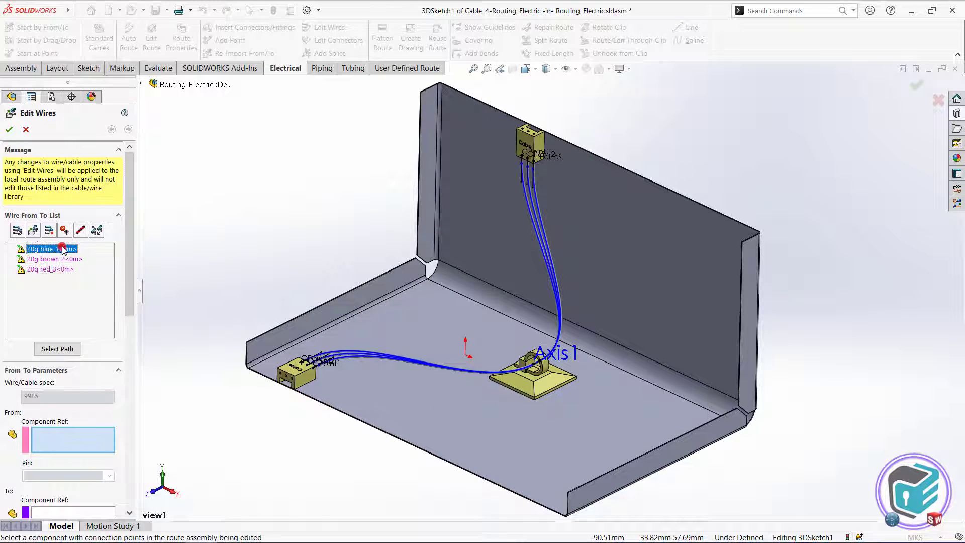
pyautogui.click(74, 354)
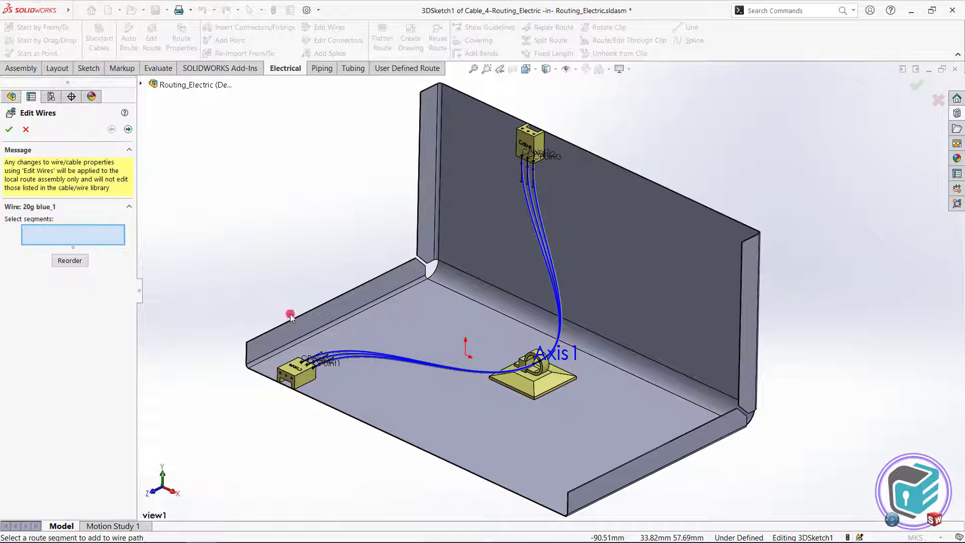
pyautogui.click(542, 217)
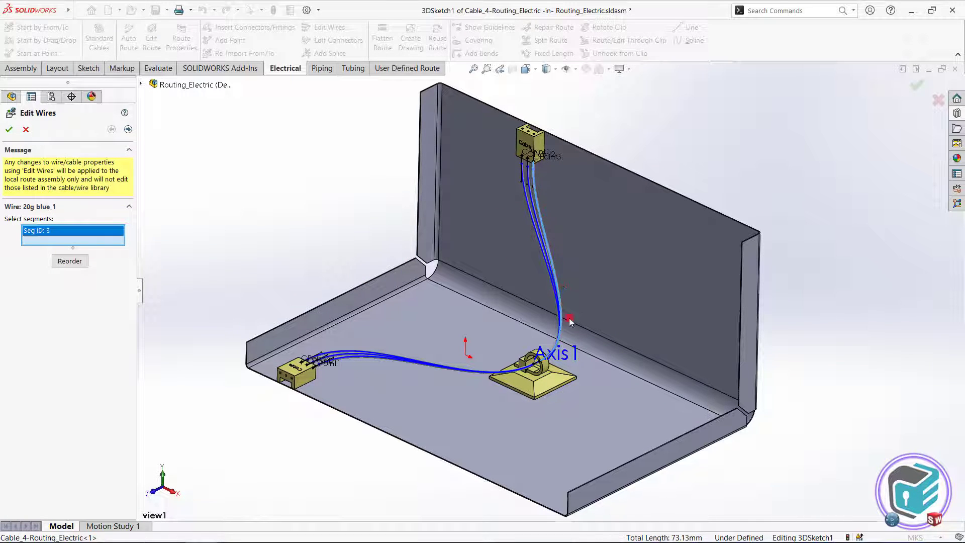
pyautogui.click(537, 367)
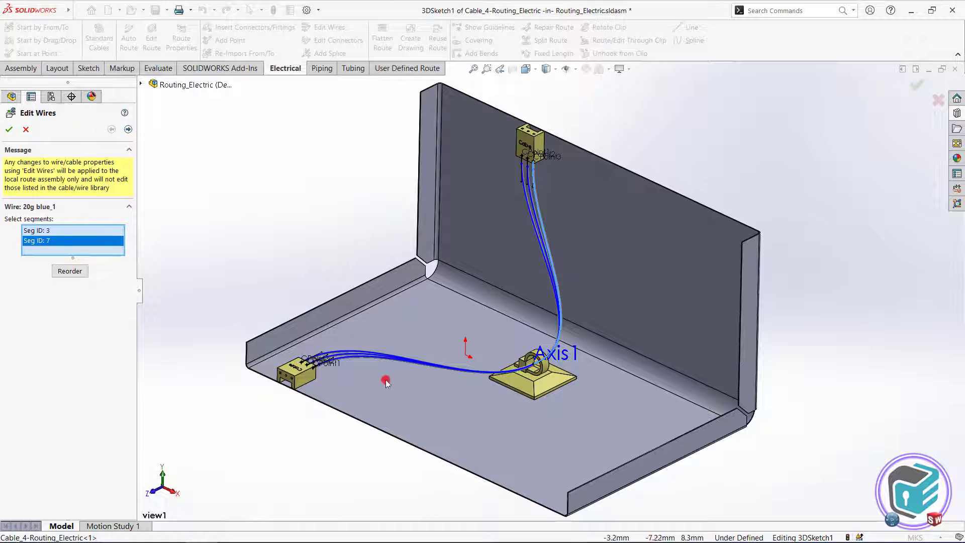
pyautogui.click(345, 357)
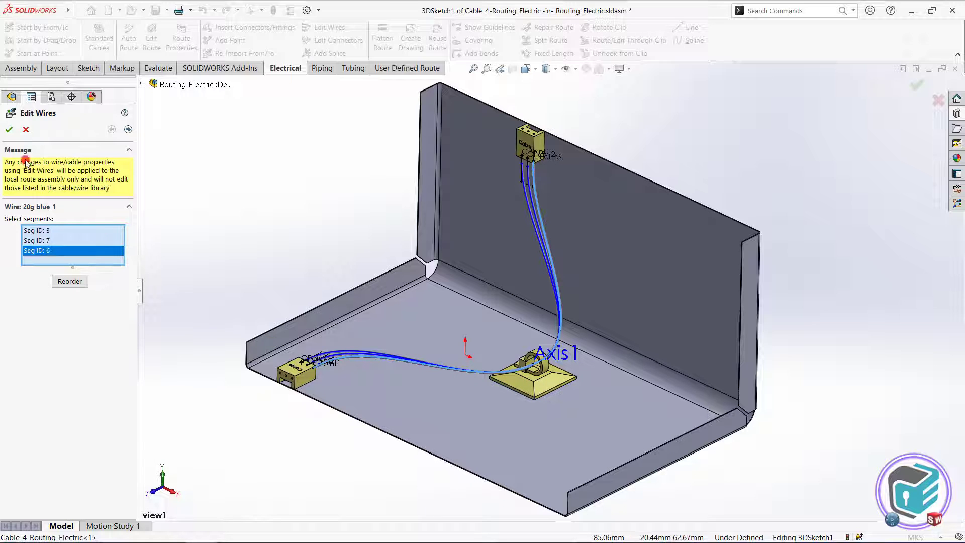
pyautogui.click(9, 130)
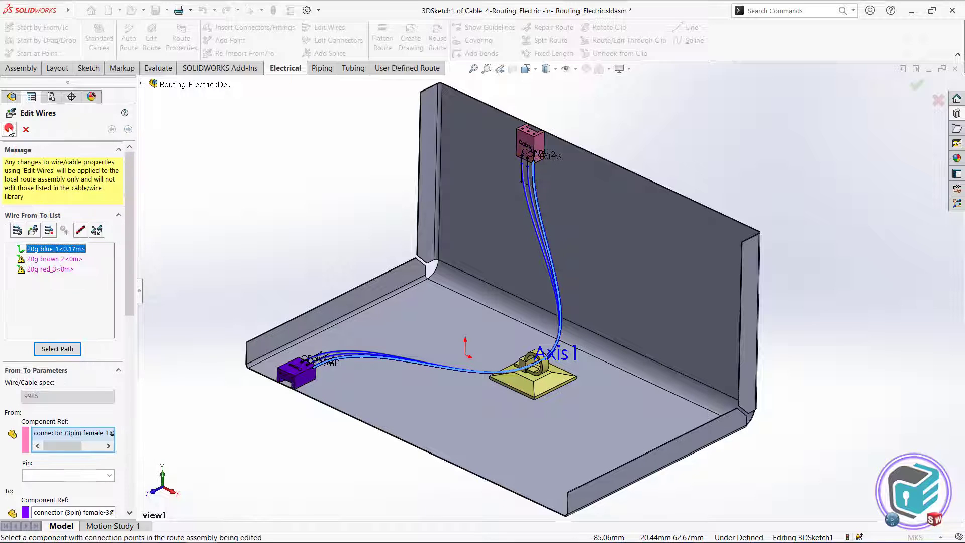
# Step: Assign wire 20g brown_2 a path through the vertical, clip and left-connector segments
pyautogui.click(55, 259)
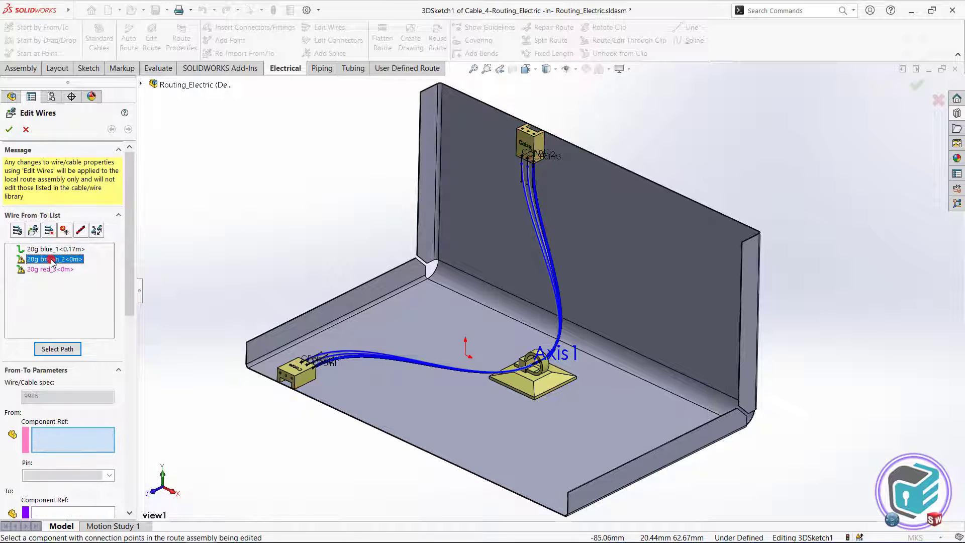
pyautogui.click(65, 351)
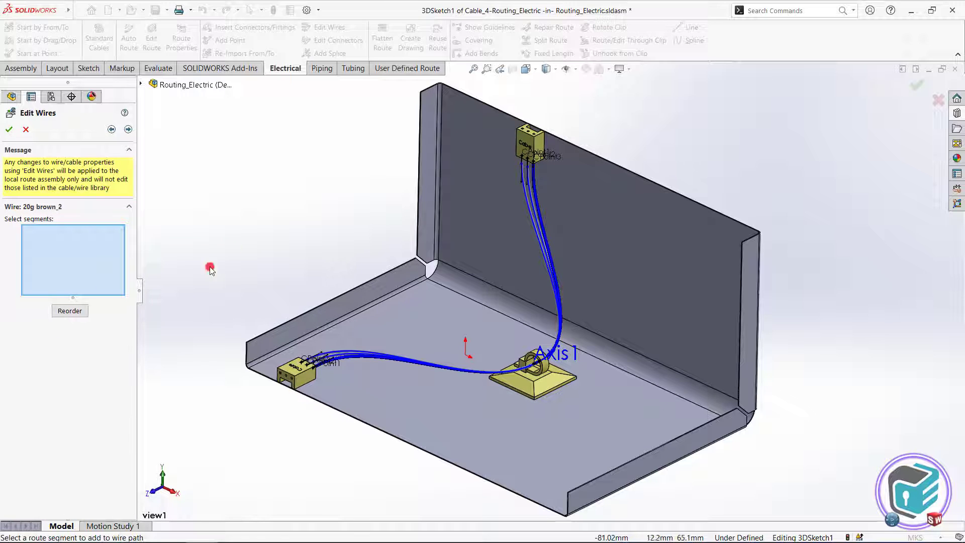
pyautogui.click(532, 200)
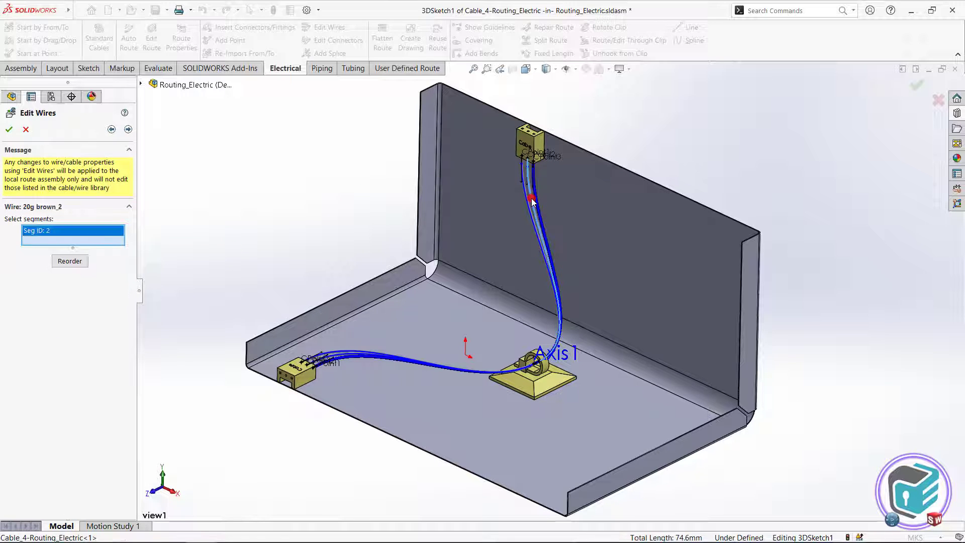
pyautogui.click(536, 363)
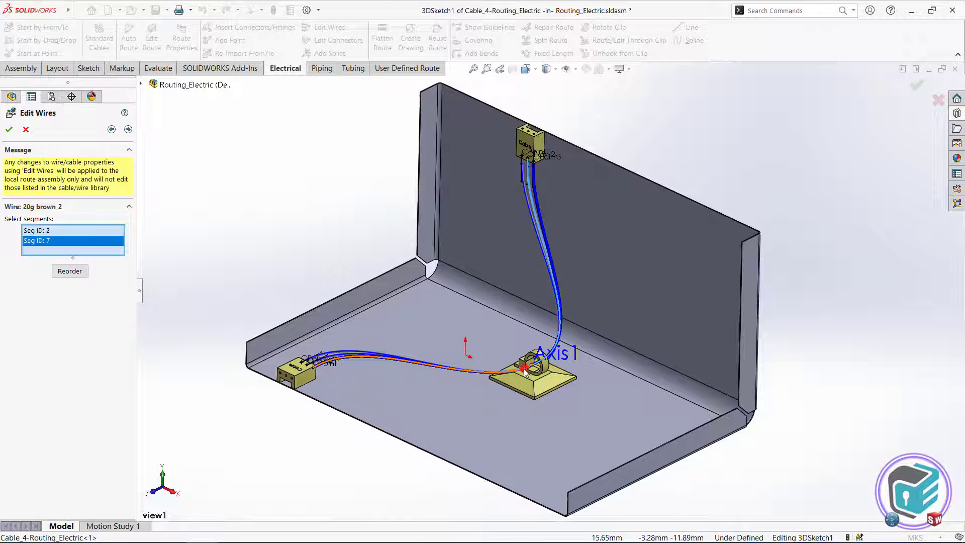
pyautogui.click(324, 361)
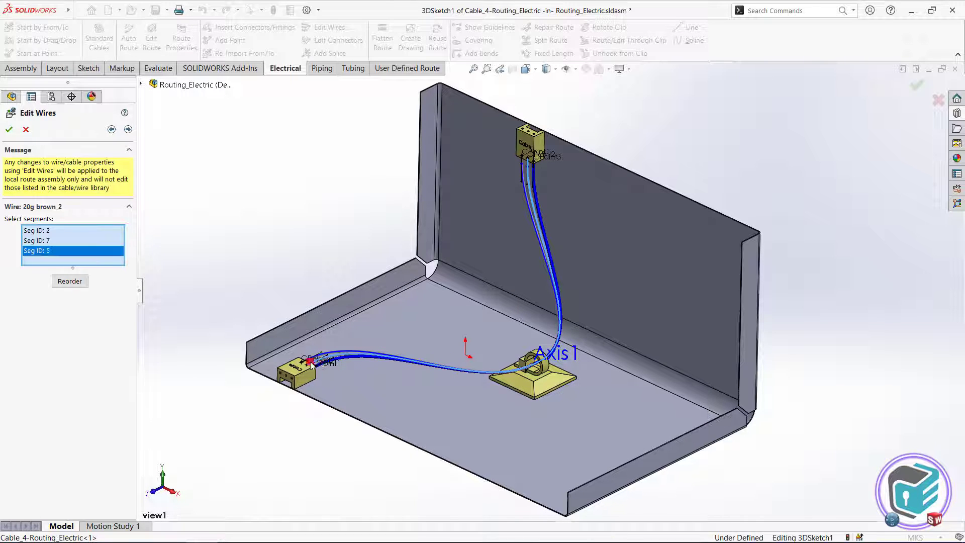
pyautogui.click(9, 131)
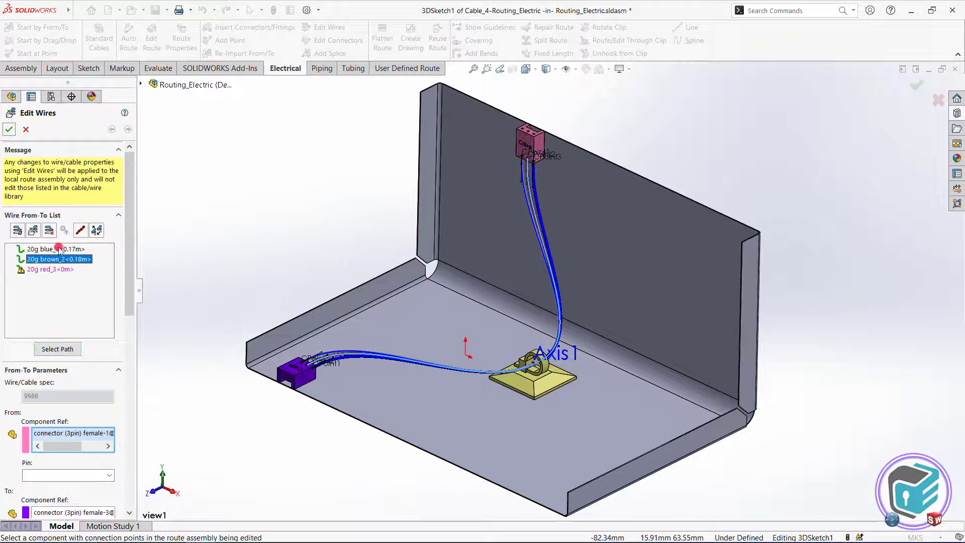
# Step: Assign wire 20g red_3 the same segment path and finish wire editing
pyautogui.click(51, 269)
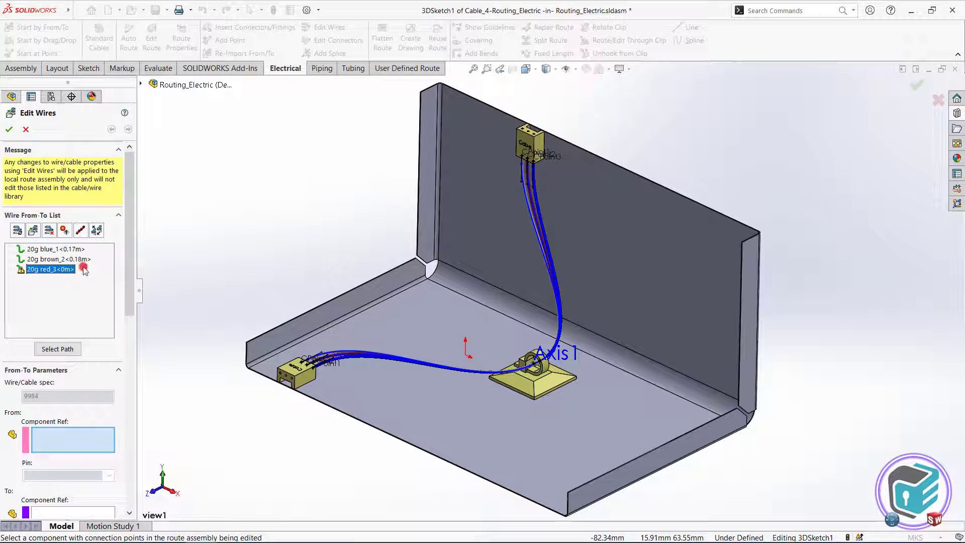
pyautogui.click(69, 350)
pyautogui.click(523, 189)
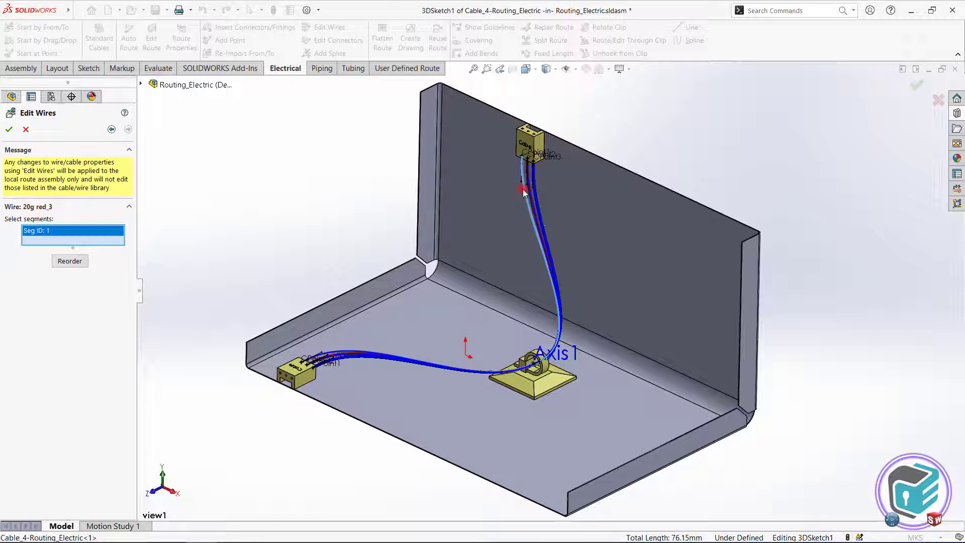
pyautogui.click(538, 365)
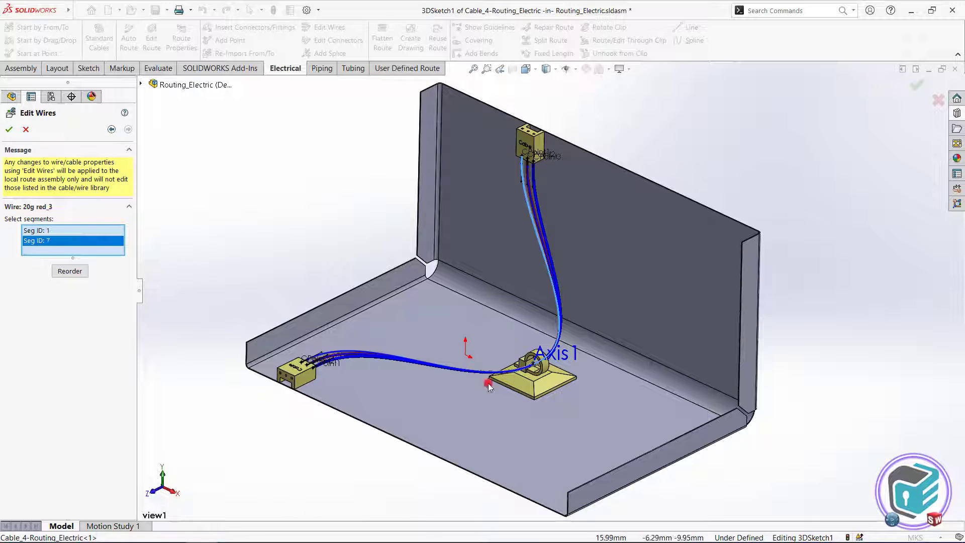
pyautogui.click(320, 359)
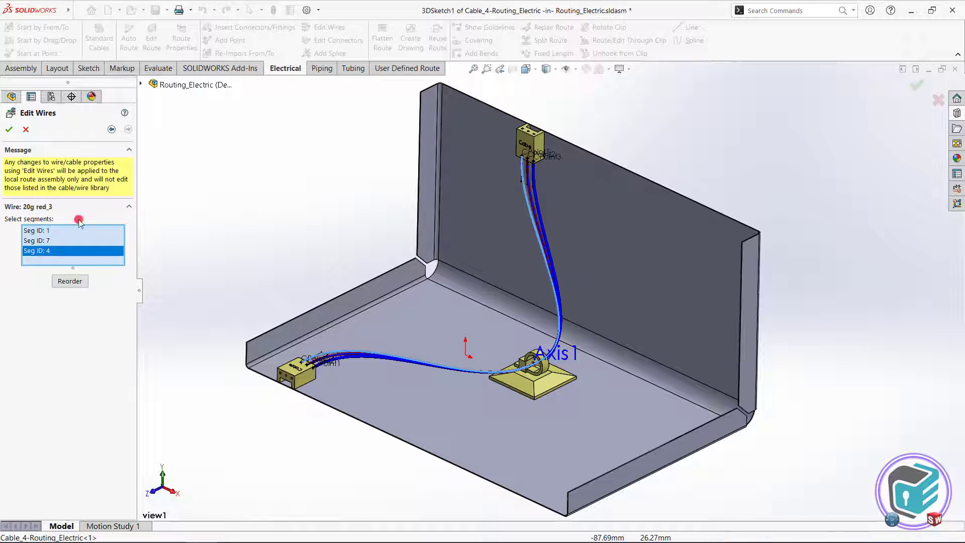
pyautogui.click(9, 130)
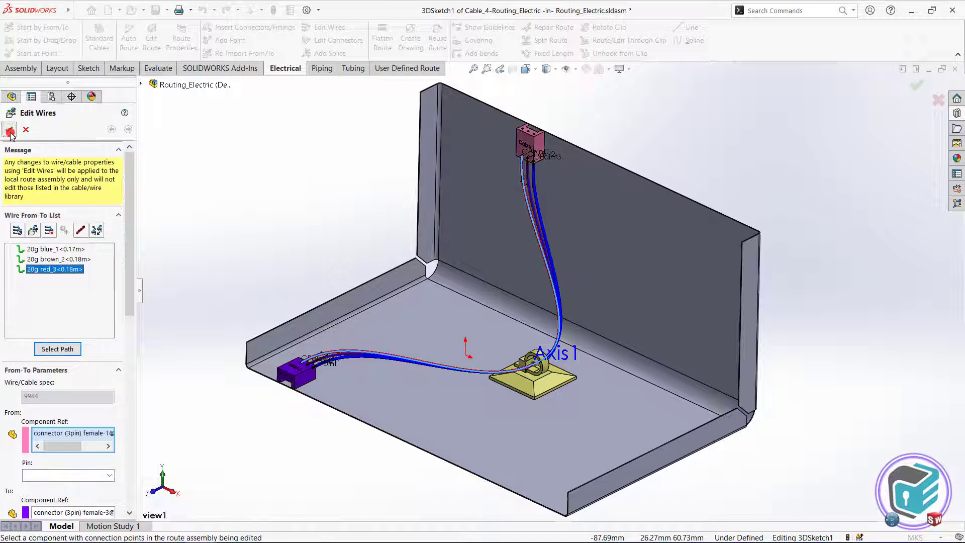
pyautogui.click(9, 130)
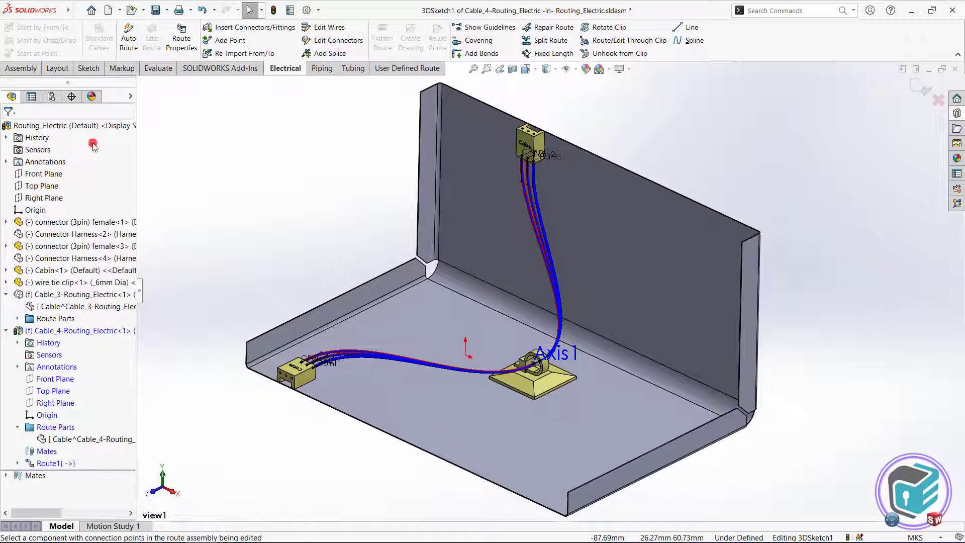
# Step: Exit the route sketch and component edit, then view the wire clip from below
pyautogui.click(917, 89)
pyautogui.click(931, 91)
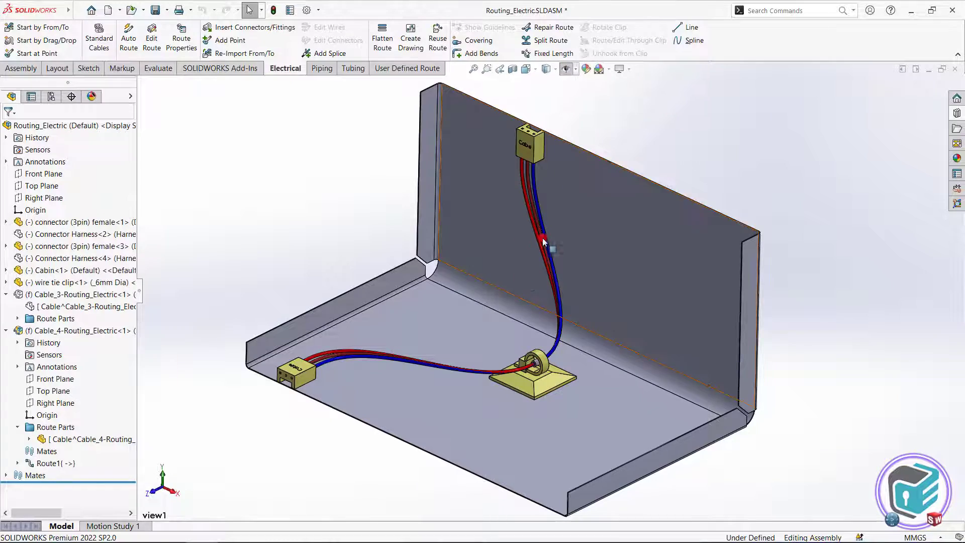
pyautogui.scroll(-5, 542, 250)
pyautogui.scroll(3, 569, 384)
pyautogui.scroll(2, 539, 443)
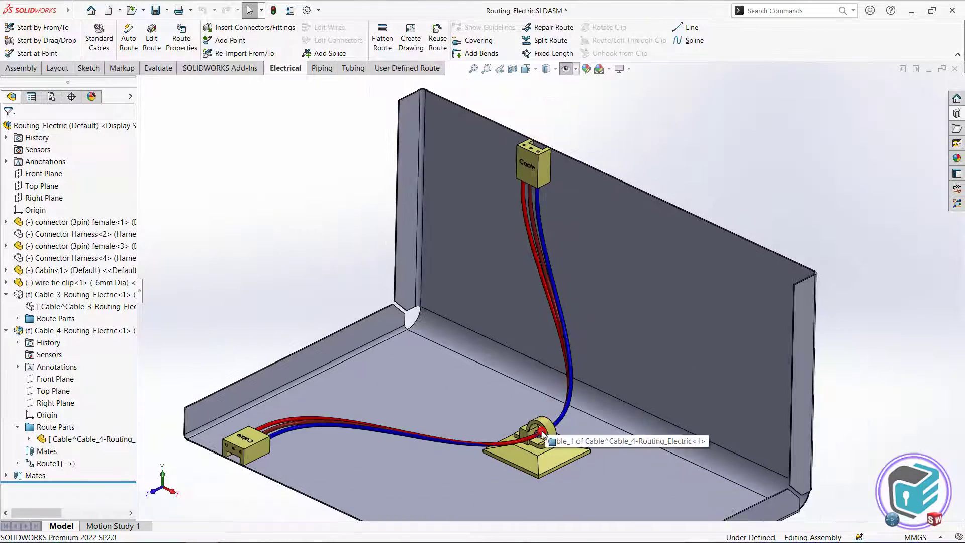
pyautogui.scroll(-5, 546, 389)
pyautogui.moveTo(545, 389); pyautogui.dragTo(563, 358, button='middle')
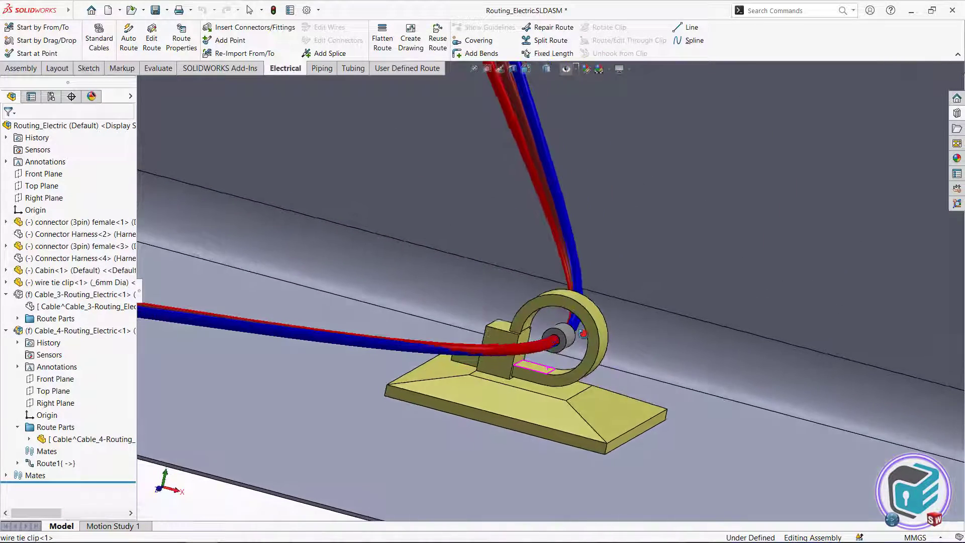
# Step: Zoom around the rebuilt wires, restore view1, and select the Cable_4 route subassembly
pyautogui.scroll(2, 563, 358)
pyautogui.scroll(3, 321, 290)
pyautogui.scroll(-3, 321, 291)
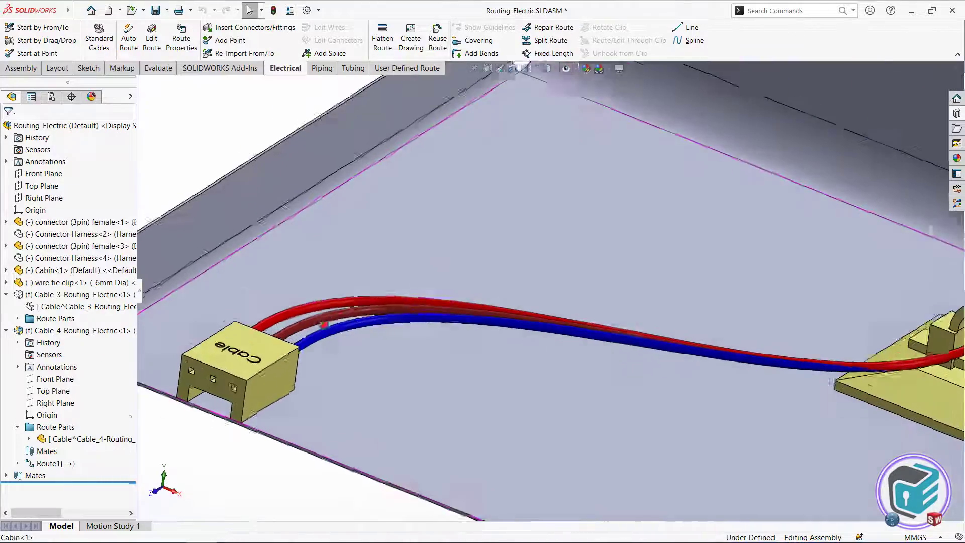
pyautogui.scroll(-3, 306, 389)
pyautogui.scroll(1, 306, 389)
pyautogui.scroll(1, 306, 388)
pyautogui.scroll(-2, 306, 389)
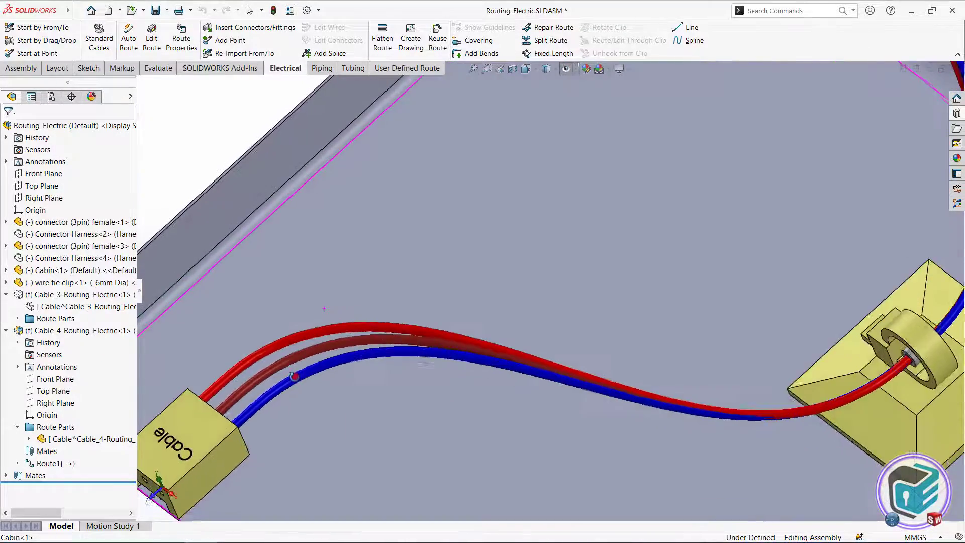
pyautogui.scroll(3, 528, 307)
pyautogui.scroll(2, 558, 297)
pyautogui.press('space')
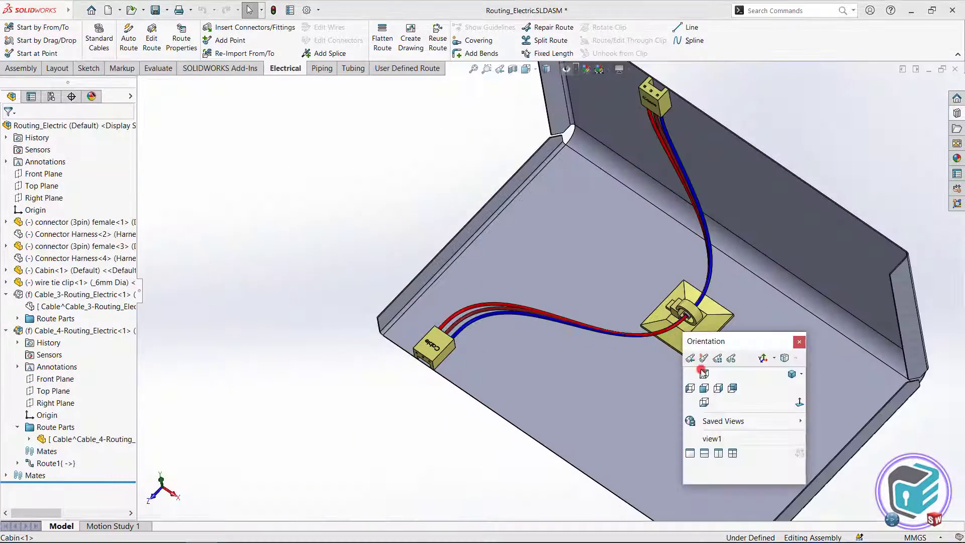
pyautogui.click(715, 439)
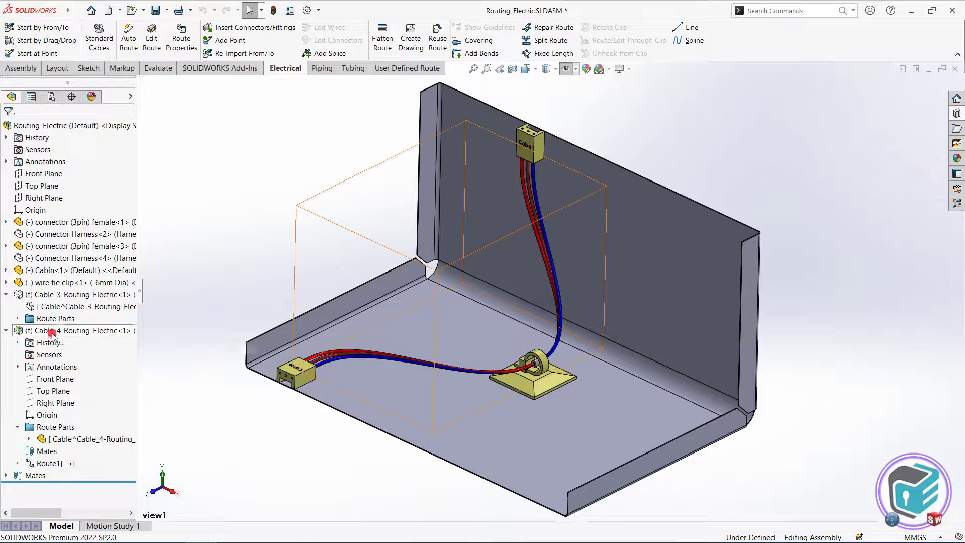
pyautogui.click(64, 330)
pyautogui.click(73, 297)
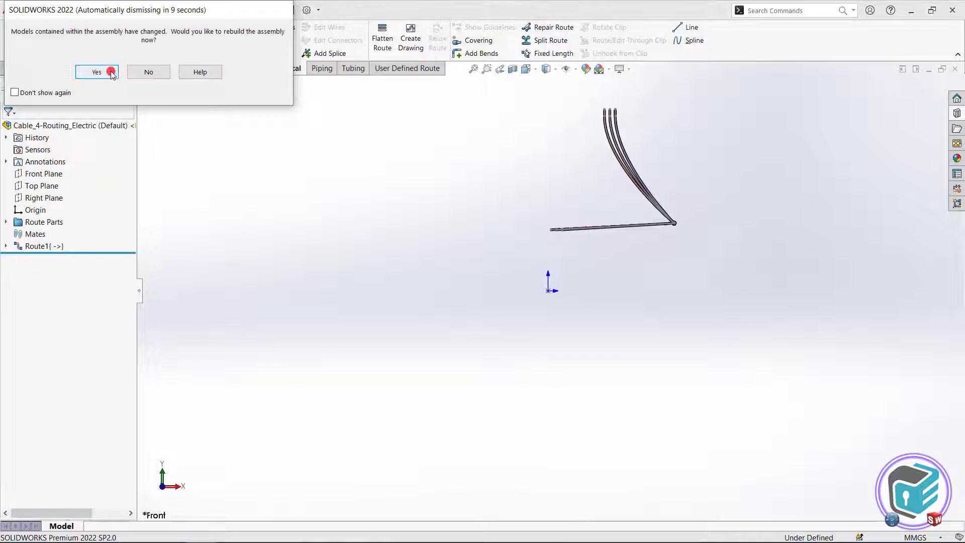
pyautogui.click(97, 72)
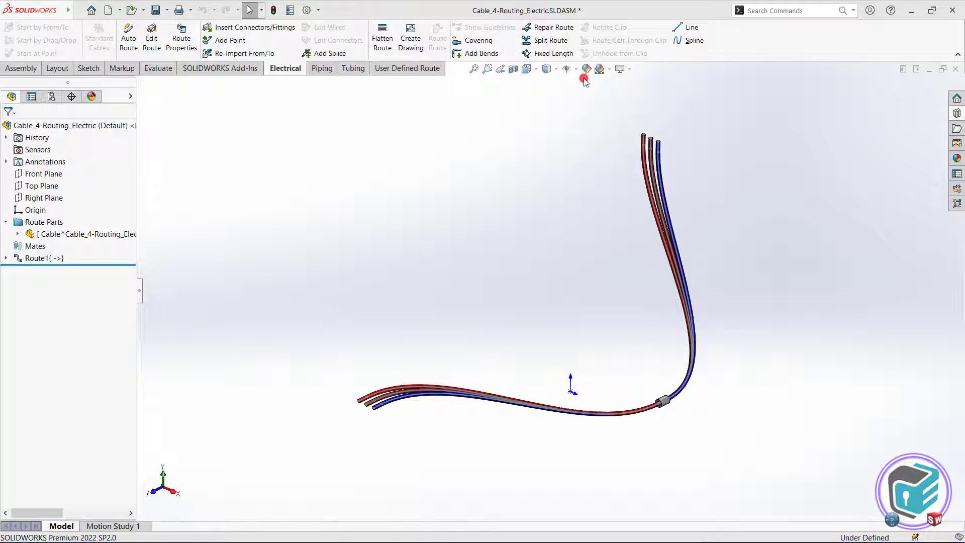
pyautogui.scroll(-3, 674, 394)
pyautogui.scroll(-3, 608, 399)
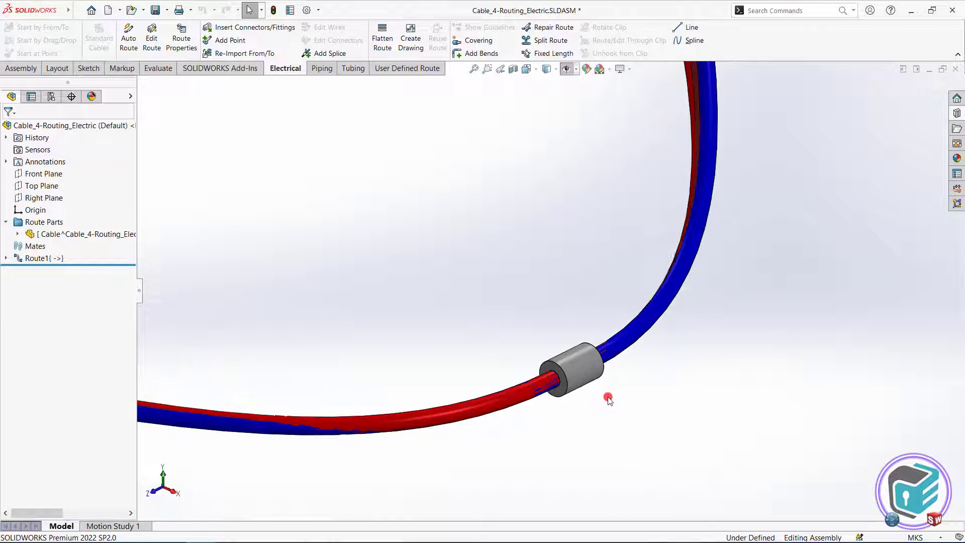
pyautogui.scroll(2, 608, 399)
pyautogui.moveTo(605, 402)
pyautogui.mouseDown(button='middle')
pyautogui.moveTo(601, 165)
pyautogui.moveTo(551, 182)
pyautogui.moveTo(543, 231)
pyautogui.moveTo(555, 279)
pyautogui.moveTo(589, 264)
pyautogui.moveTo(560, 267)
pyautogui.moveTo(547, 317)
pyautogui.moveTo(386, 400)
pyautogui.mouseUp(button='middle')
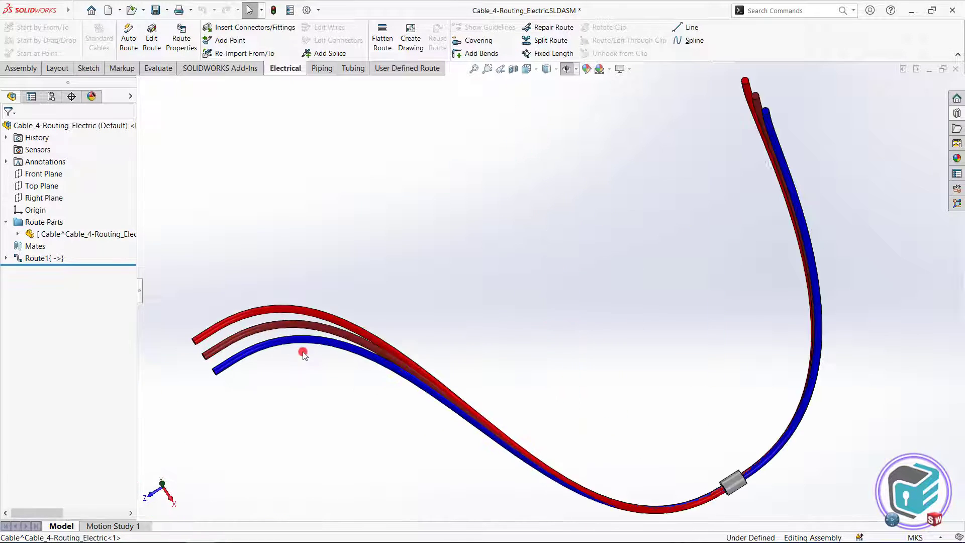
pyautogui.moveTo(303, 353)
pyautogui.mouseDown(button='middle')
pyautogui.moveTo(318, 394)
pyautogui.moveTo(319, 334)
pyautogui.moveTo(511, 161)
pyautogui.mouseUp(button='middle')
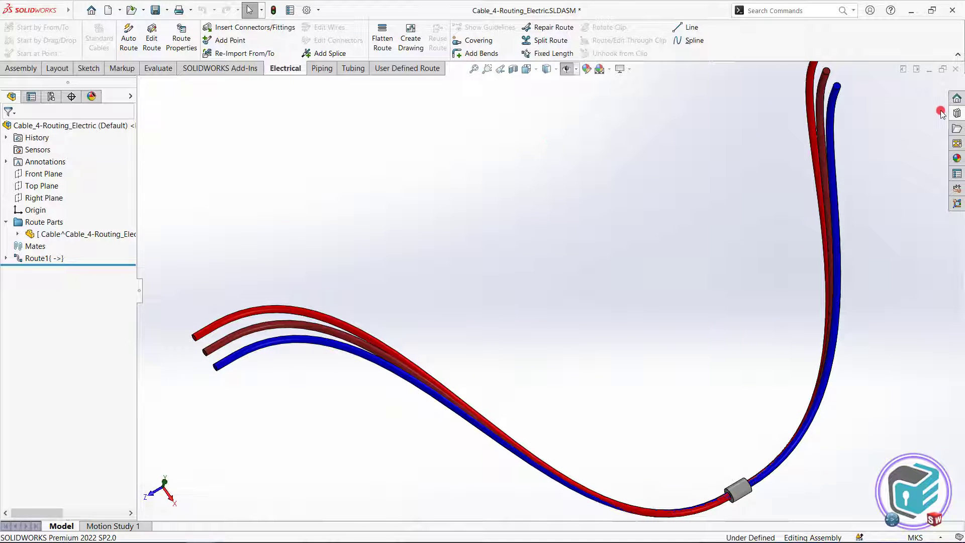
pyautogui.click(954, 73)
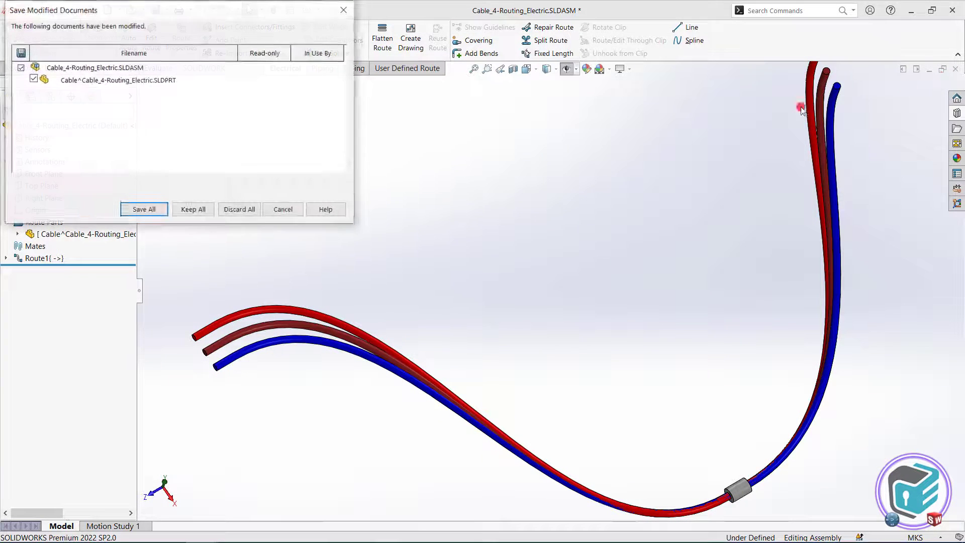
pyautogui.click(194, 210)
pyautogui.press('Return')
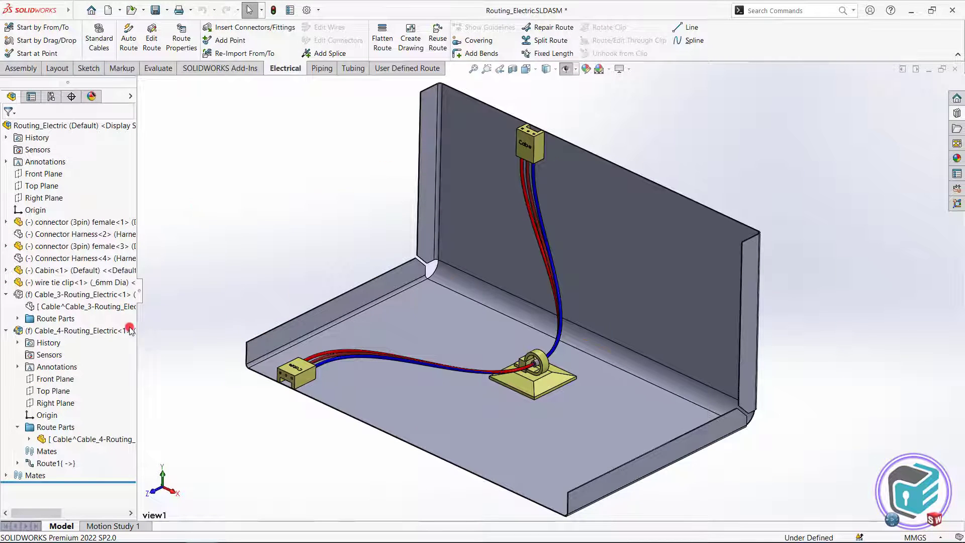
# Step: Hide the Cable_4 wires and zoom into the upper connector
pyautogui.click(128, 330)
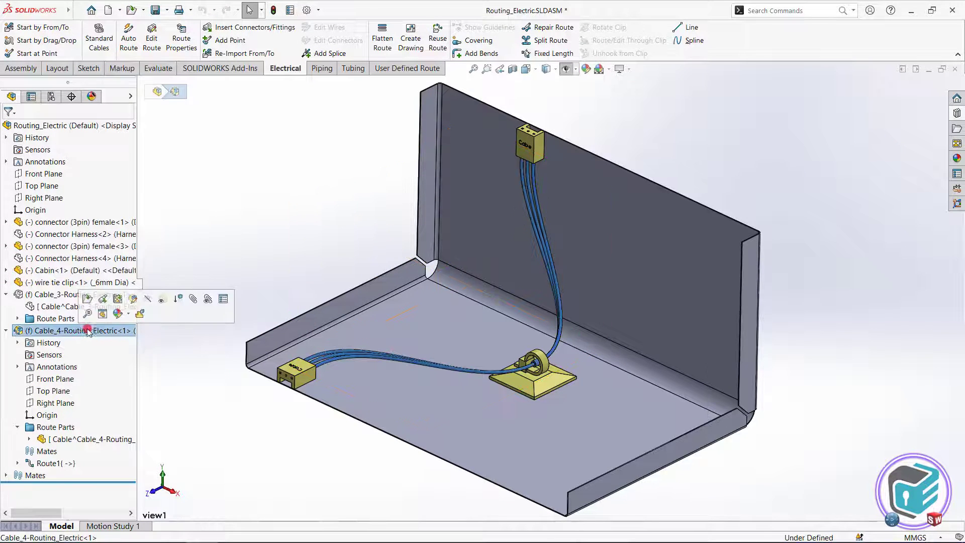
pyautogui.click(148, 301)
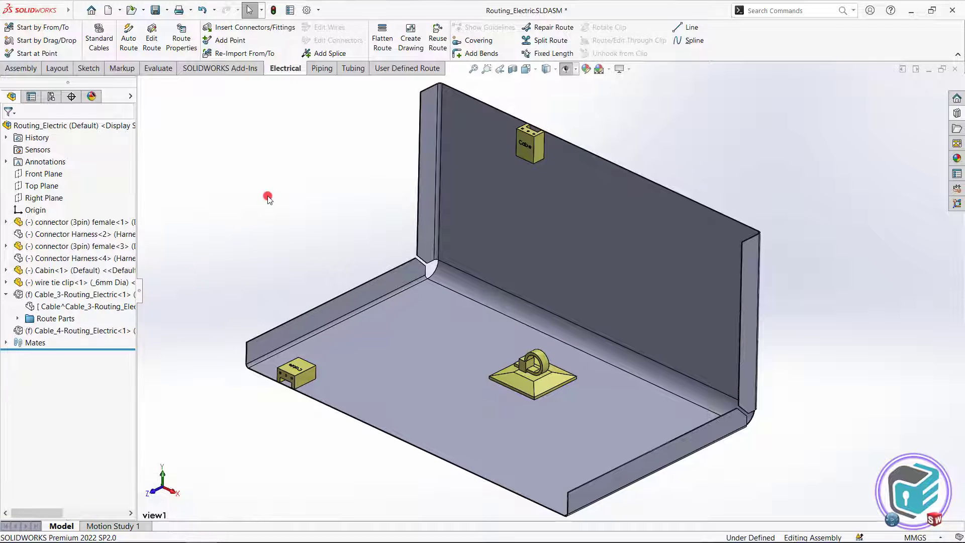
pyautogui.click(566, 73)
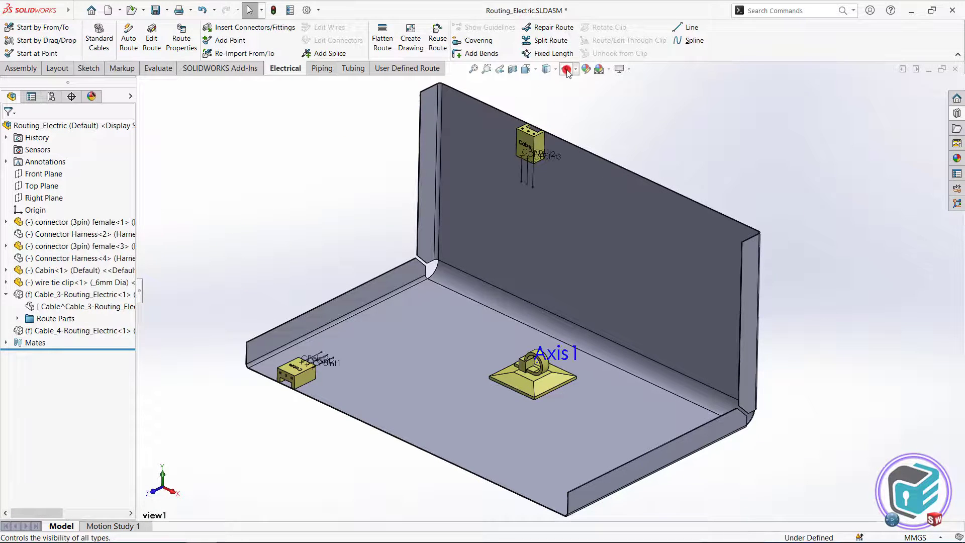
pyautogui.click(487, 69)
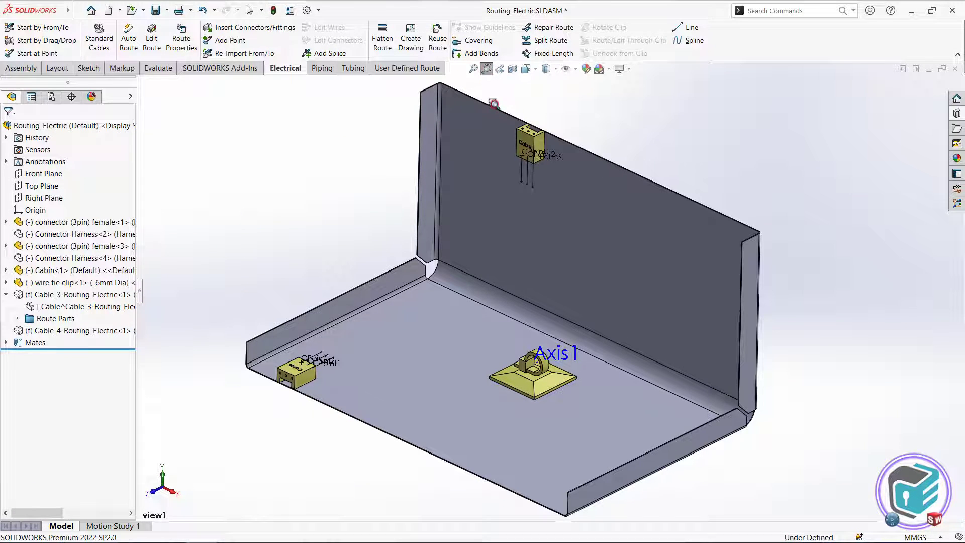
pyautogui.moveTo(495, 104); pyautogui.dragTo(577, 211)
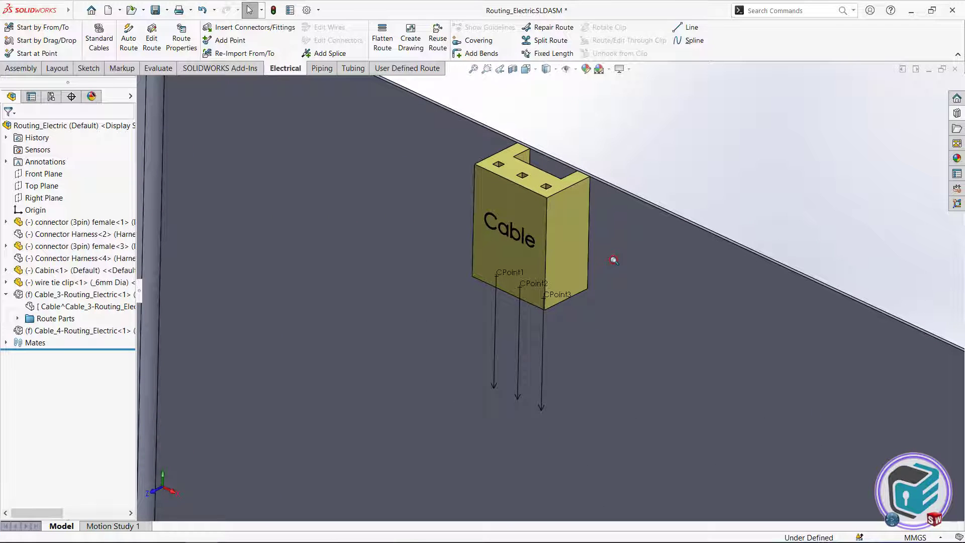
# Step: Start a new route, Cable_5-Routing_Electric-001, from the connector's CPoint1
pyautogui.rightClick(501, 274)
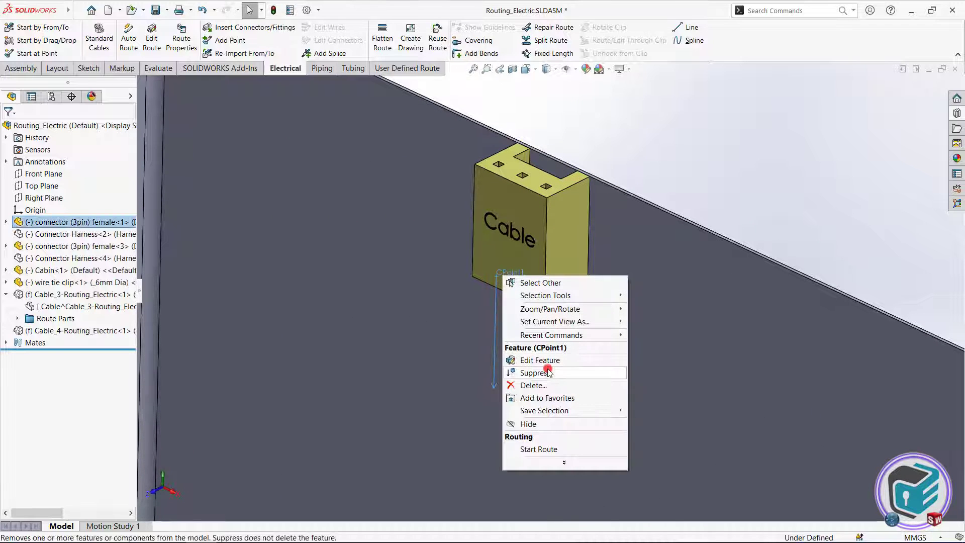
pyautogui.click(526, 449)
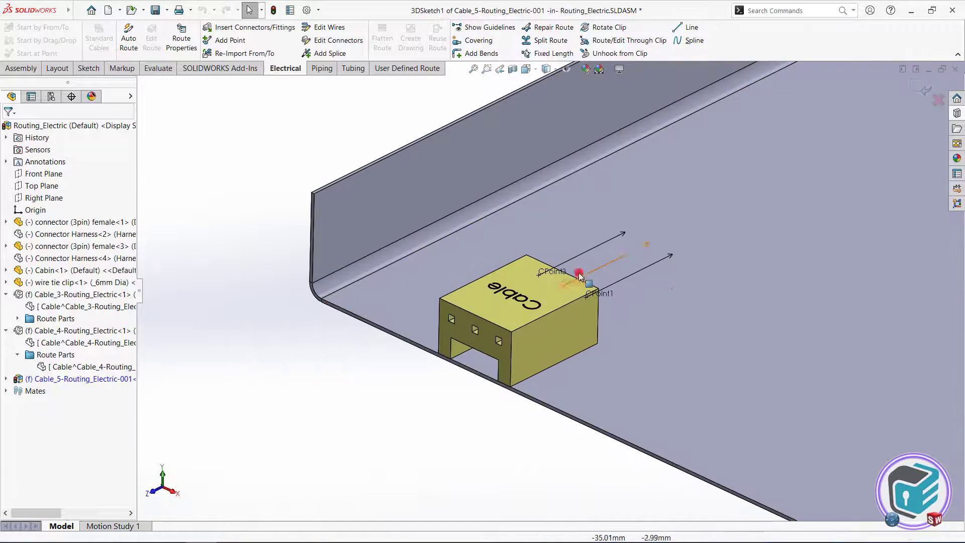
pyautogui.rightClick(609, 321)
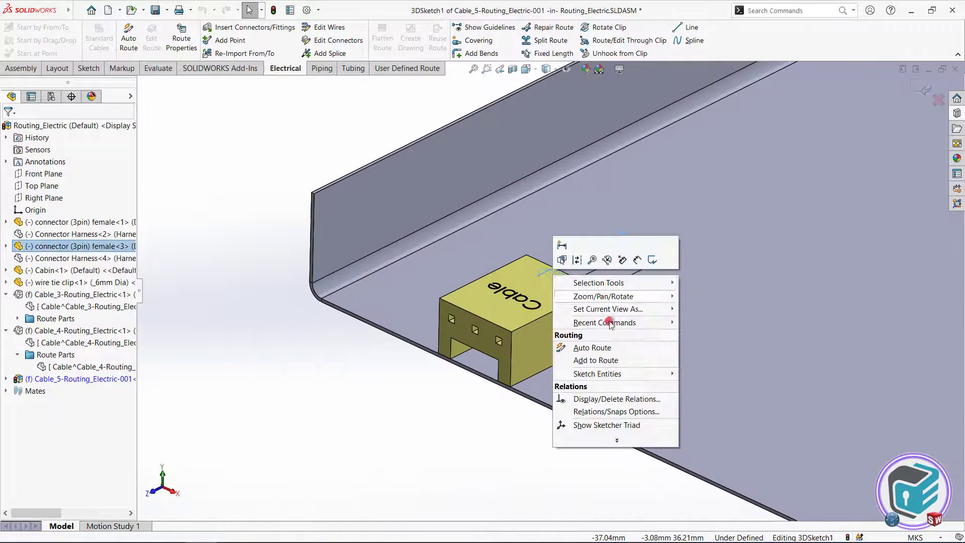
pyautogui.press('Escape')
pyautogui.rightClick(583, 275)
pyautogui.press('Escape')
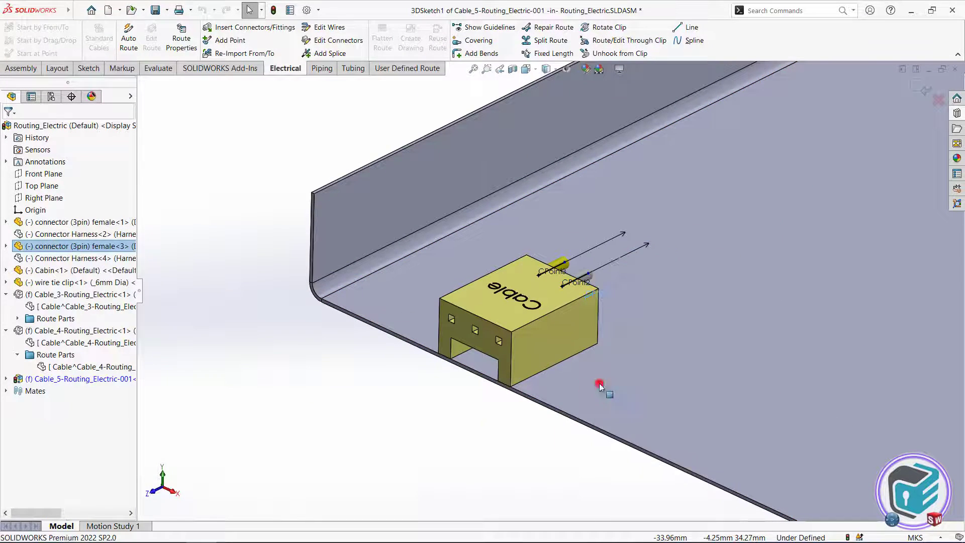
# Step: Auto-route the first two wires between matching connector points, declining junction points
pyautogui.click(60, 131)
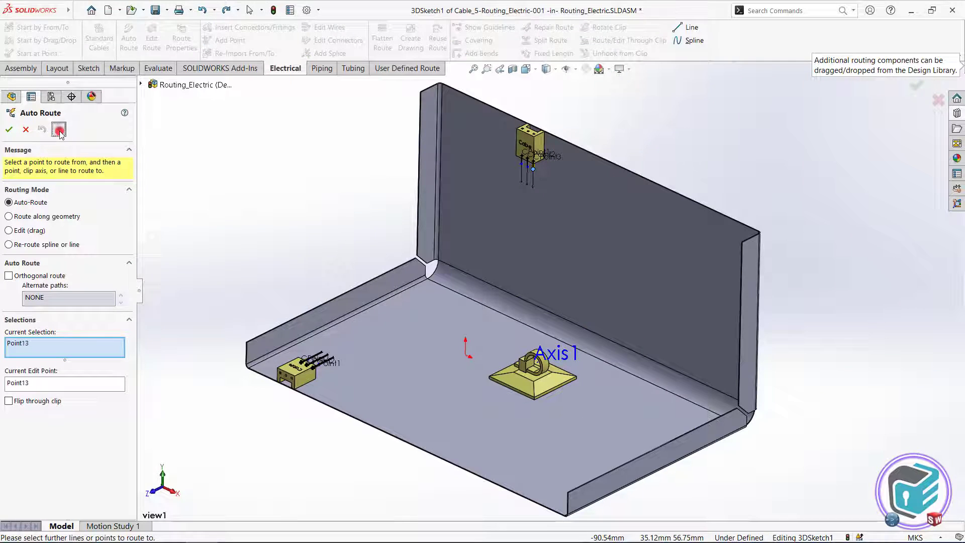
pyautogui.click(318, 363)
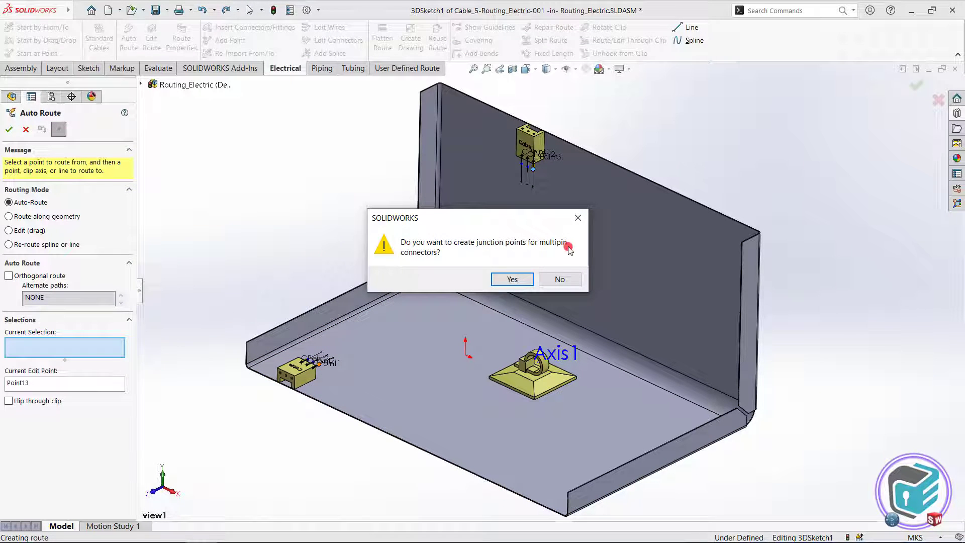
pyautogui.click(566, 280)
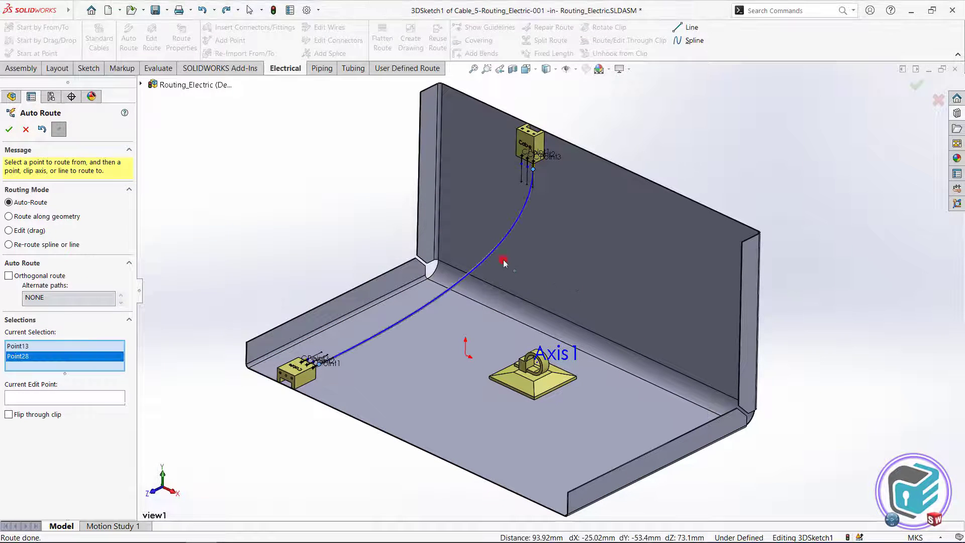
pyautogui.click(8, 130)
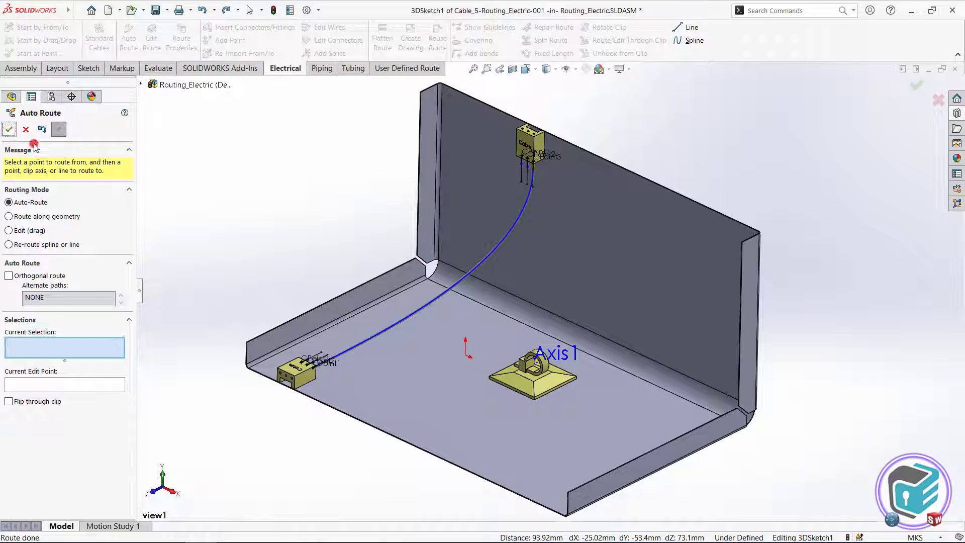
pyautogui.click(528, 169)
pyautogui.click(314, 362)
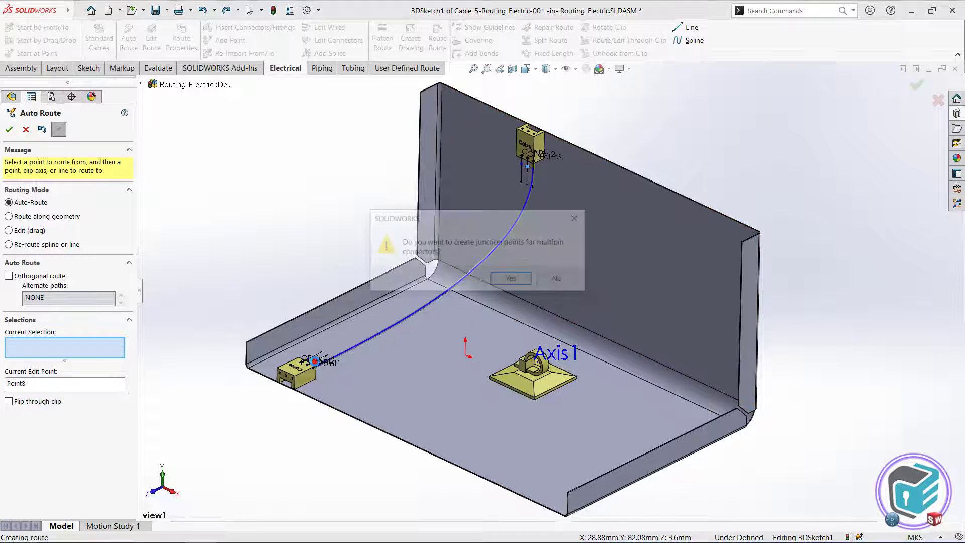
pyautogui.click(562, 281)
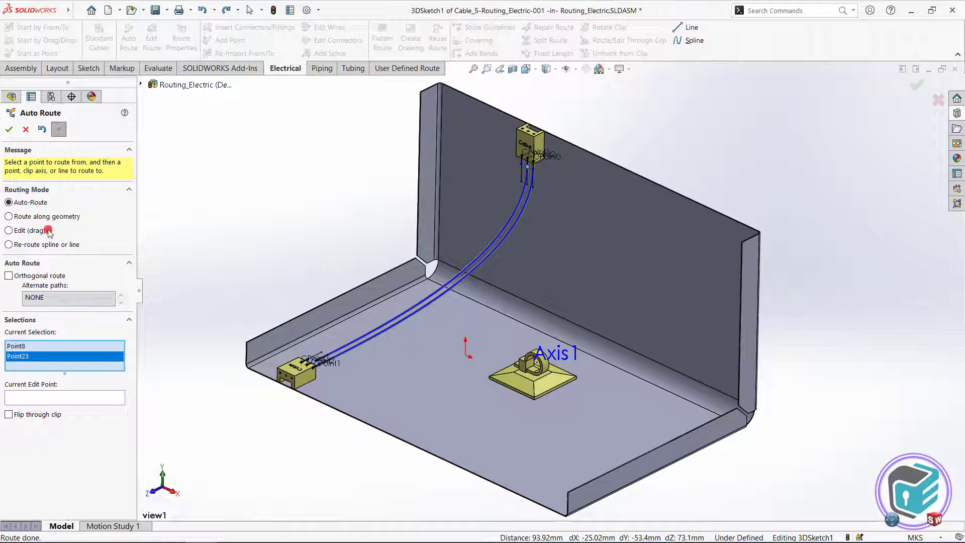
pyautogui.click(9, 131)
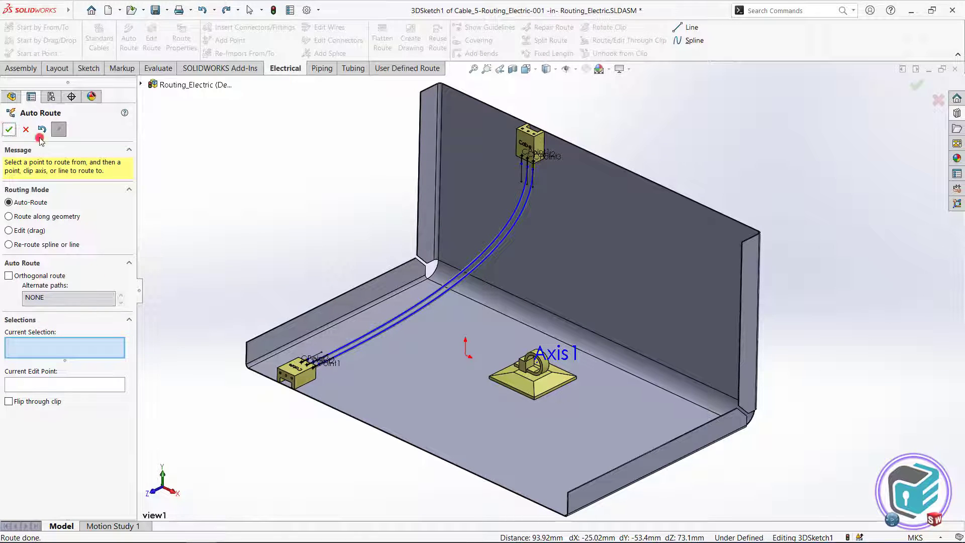
# Step: Auto-route the third wire between matching connector points and finish auto-routing
pyautogui.click(522, 166)
pyautogui.click(308, 359)
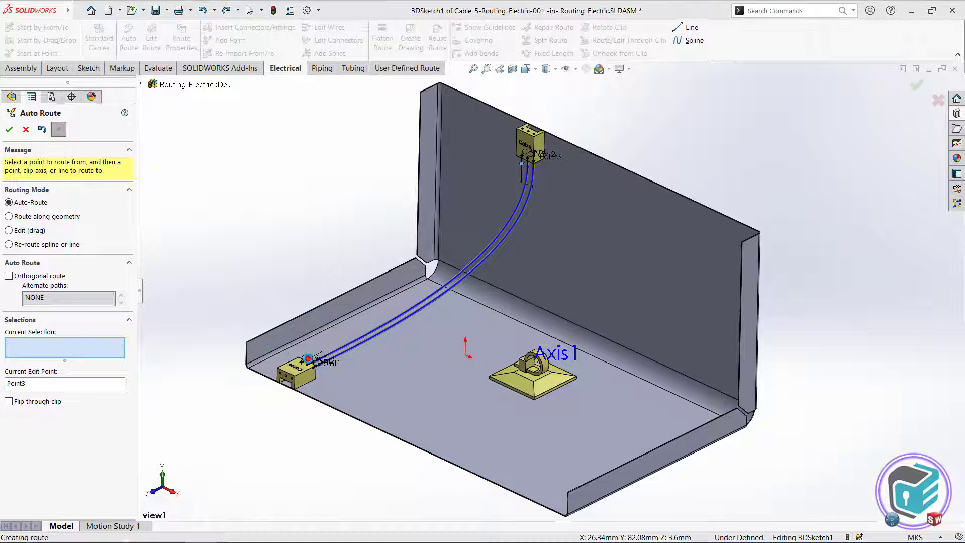
pyautogui.click(557, 280)
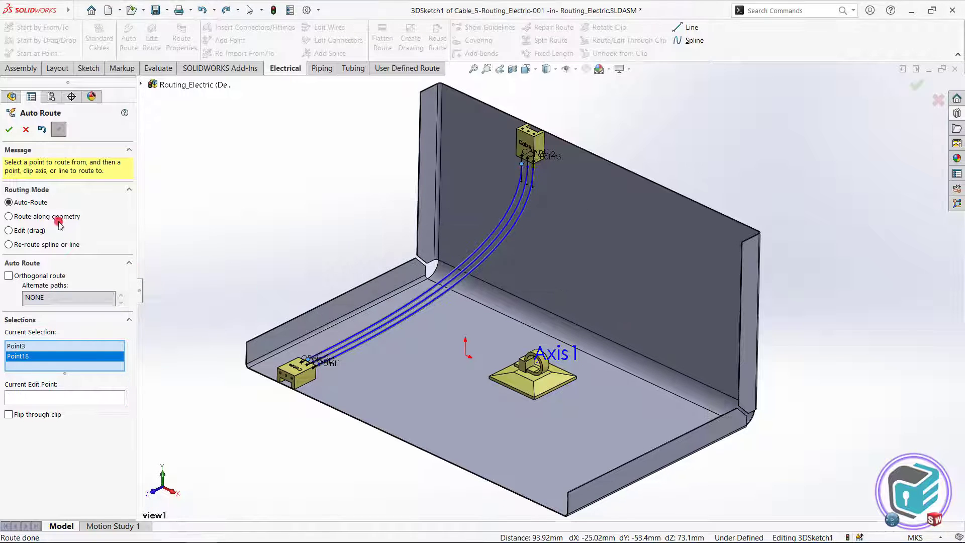
pyautogui.click(8, 131)
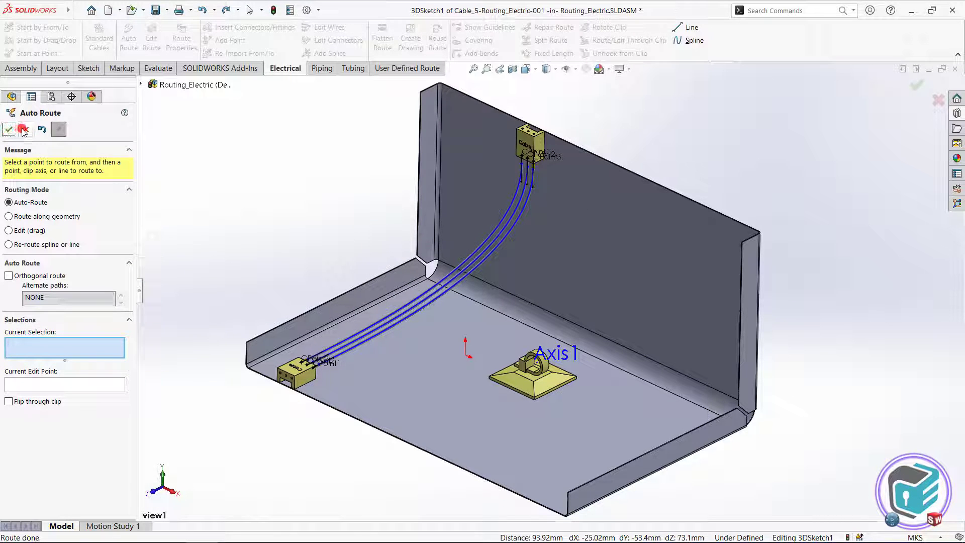
pyautogui.click(23, 129)
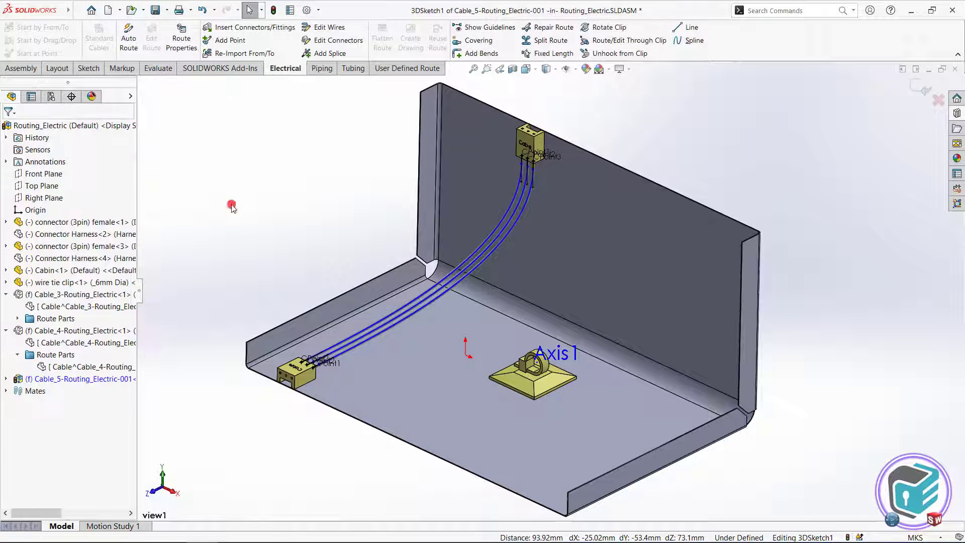
# Step: Route the three Cable_5 routes through the wire tie clip's Axis1
pyautogui.click(636, 43)
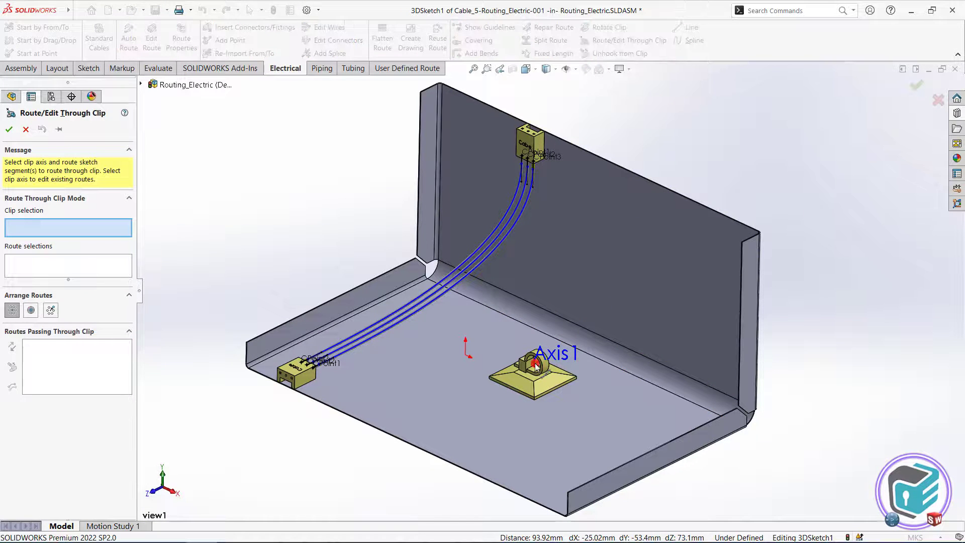
pyautogui.click(51, 225)
pyautogui.click(541, 361)
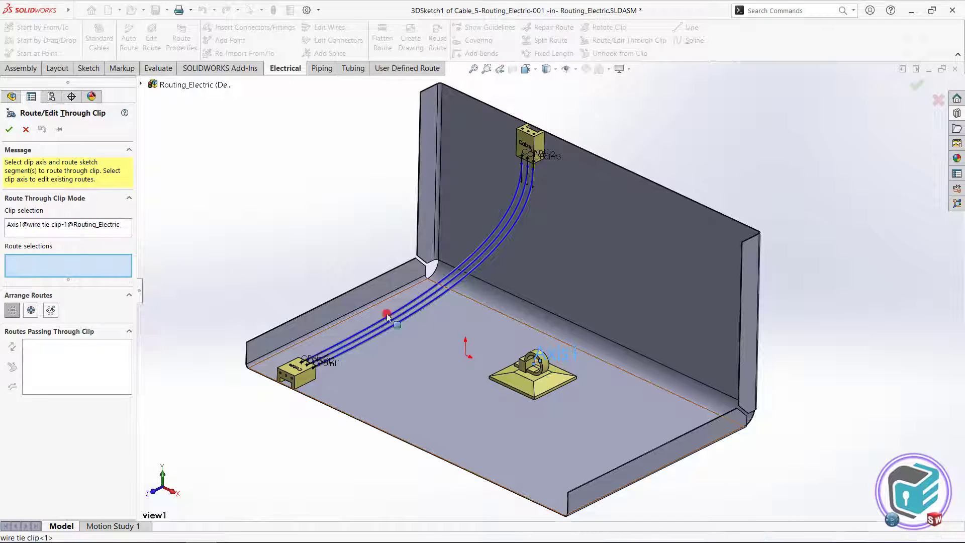
pyautogui.click(99, 262)
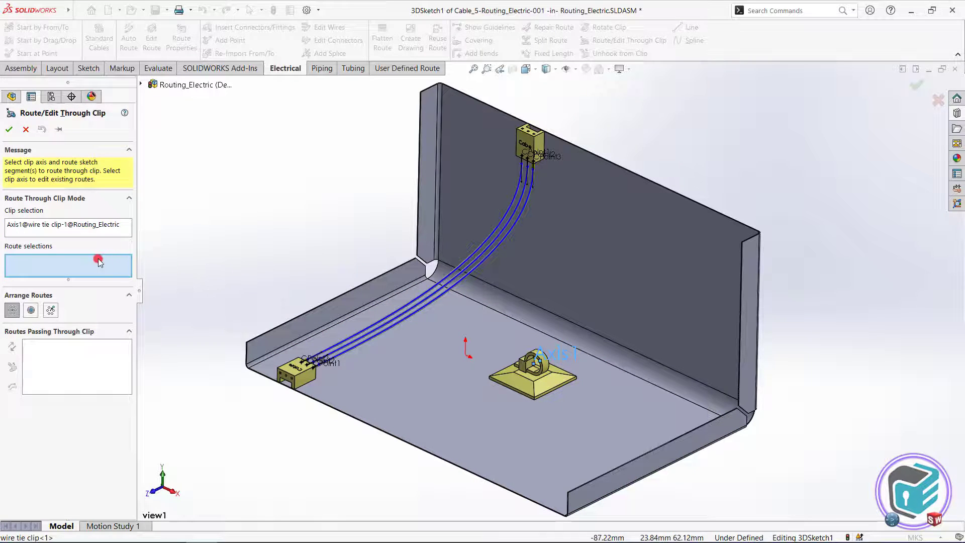
pyautogui.click(433, 301)
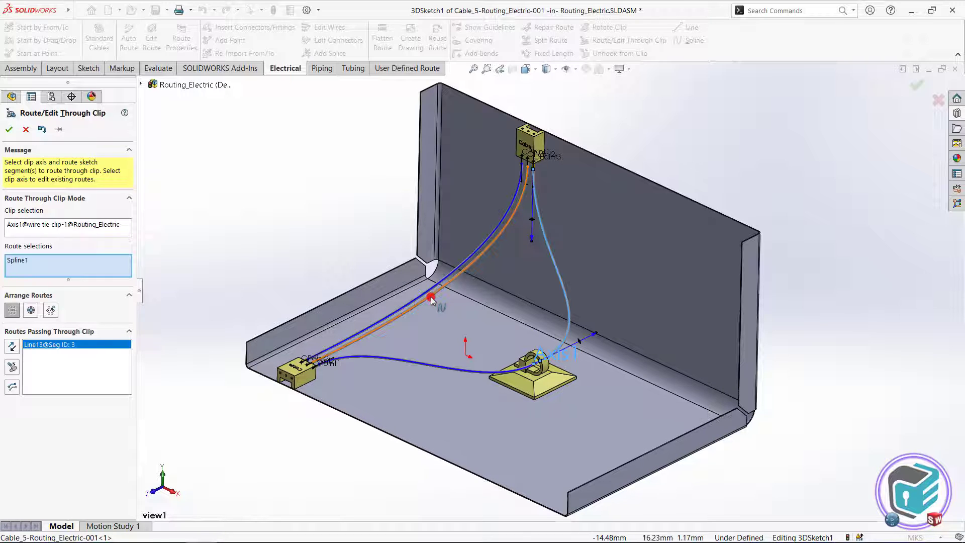
pyautogui.click(431, 299)
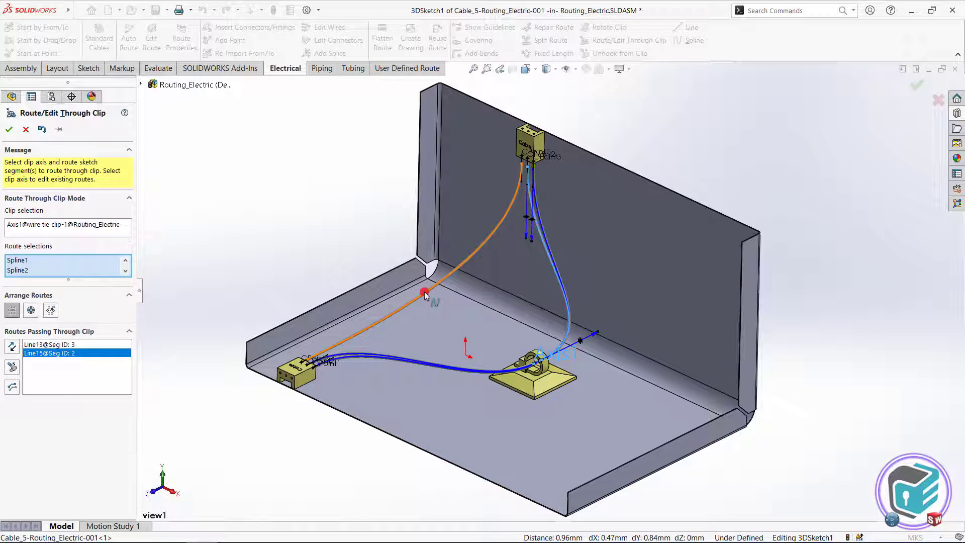
pyautogui.click(425, 296)
pyautogui.scroll(-3, 552, 363)
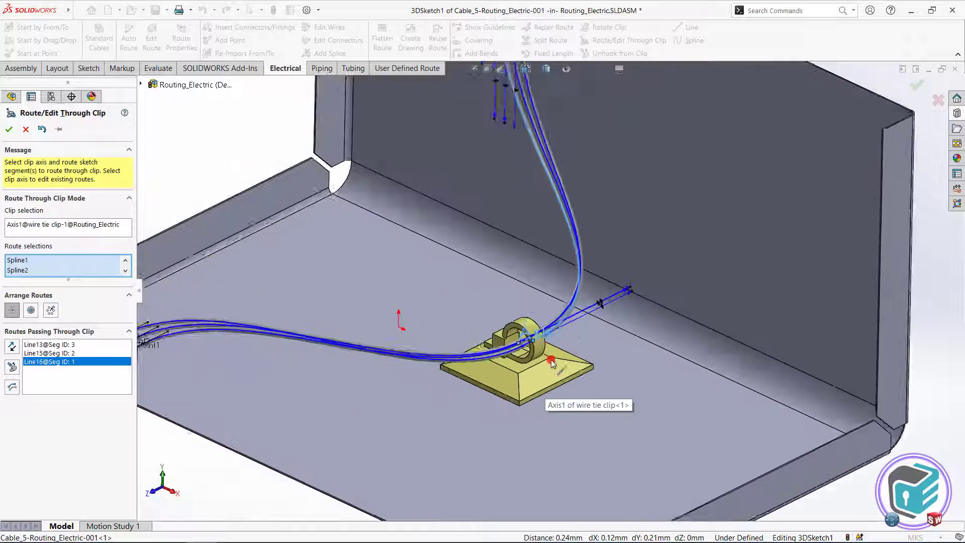
pyautogui.scroll(-3, 552, 363)
pyautogui.scroll(-2, 551, 363)
pyautogui.scroll(-1, 552, 362)
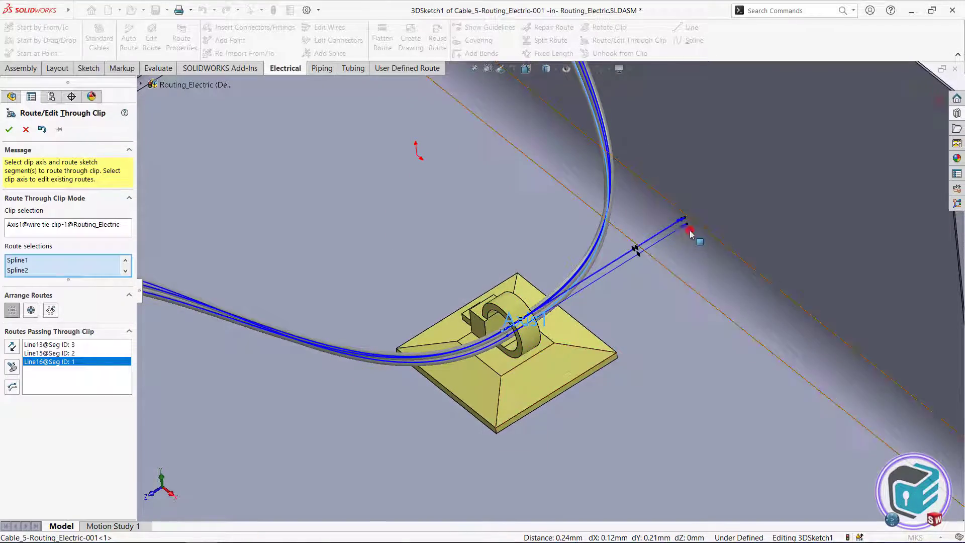
pyautogui.moveTo(690, 234)
pyautogui.mouseDown(button='middle')
pyautogui.moveTo(614, 280)
pyautogui.moveTo(606, 249)
pyautogui.moveTo(606, 285)
pyautogui.mouseUp(button='middle')
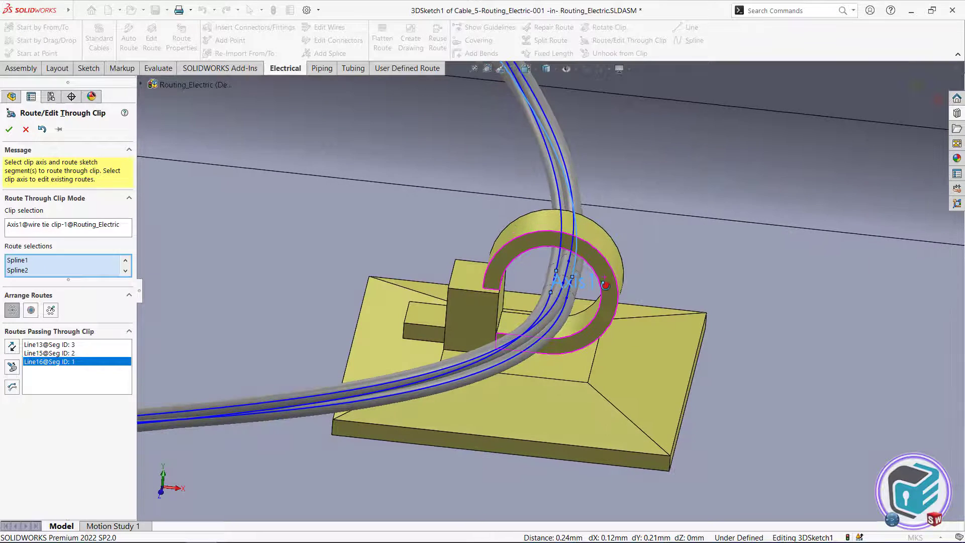
# Step: Gather the clip routes into one bundle with a 2 mm offset and confirm
pyautogui.click(118, 308)
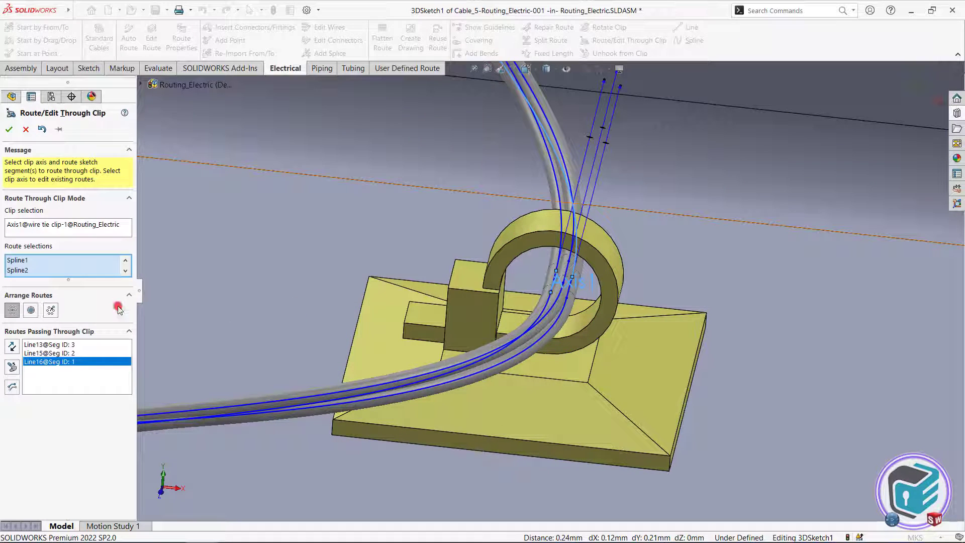
pyautogui.click(31, 312)
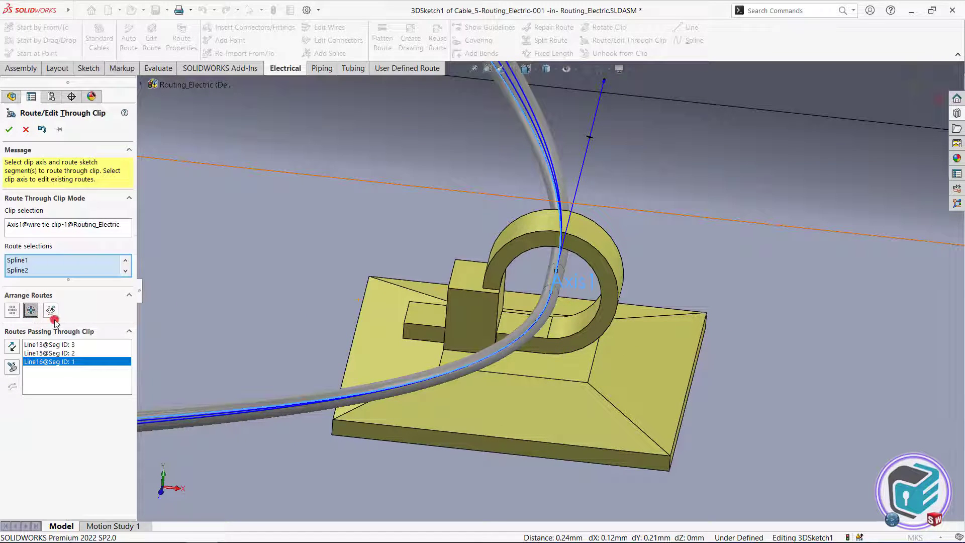
pyautogui.click(51, 311)
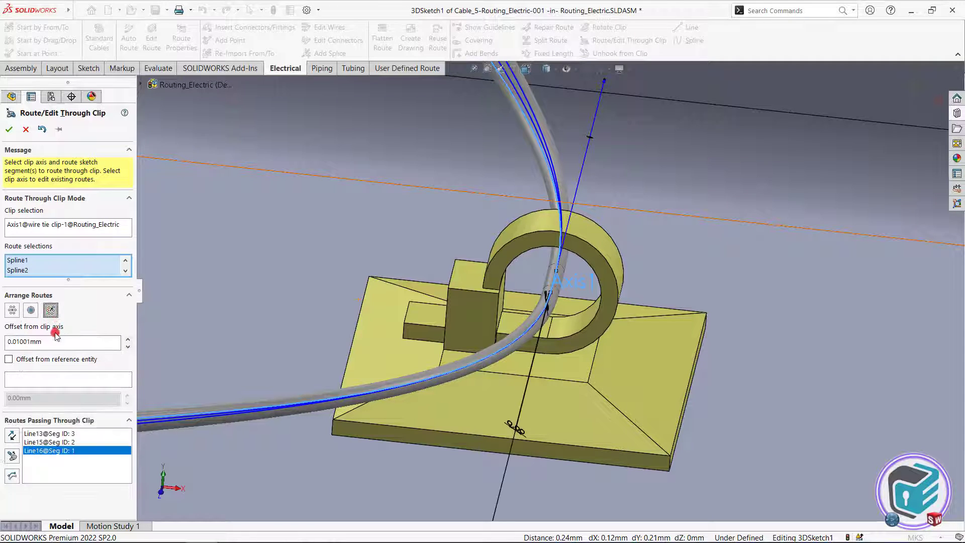
pyautogui.click(49, 433)
pyautogui.click(41, 341)
pyautogui.write('2')
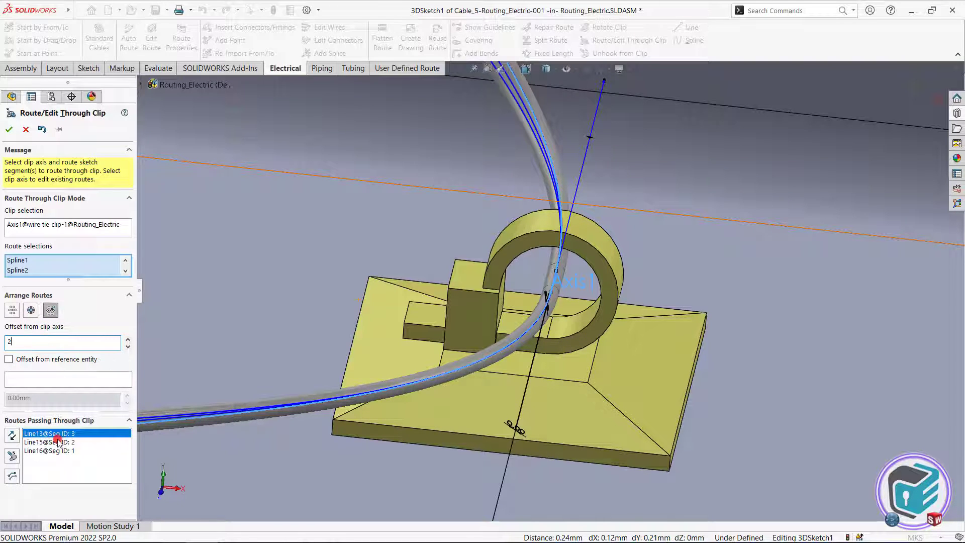
pyautogui.click(59, 441)
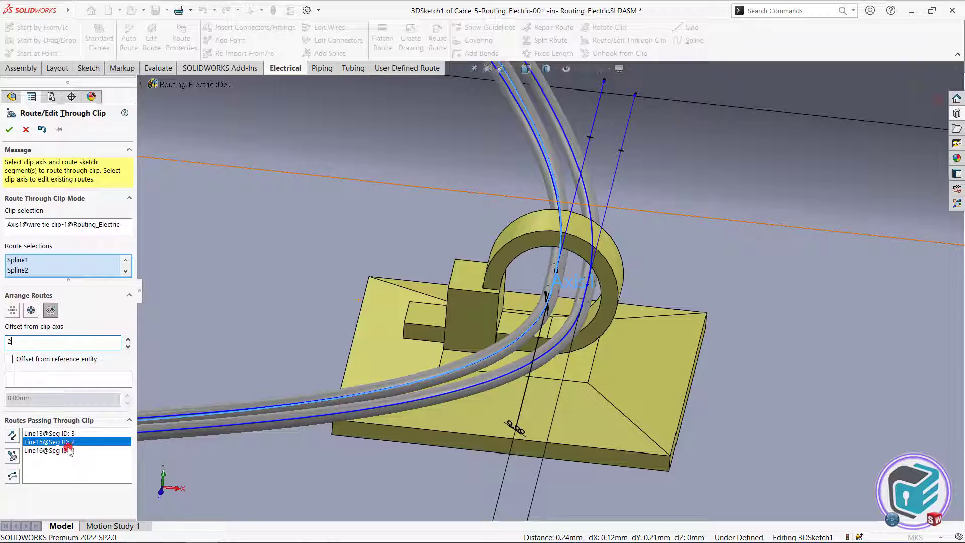
pyautogui.click(69, 451)
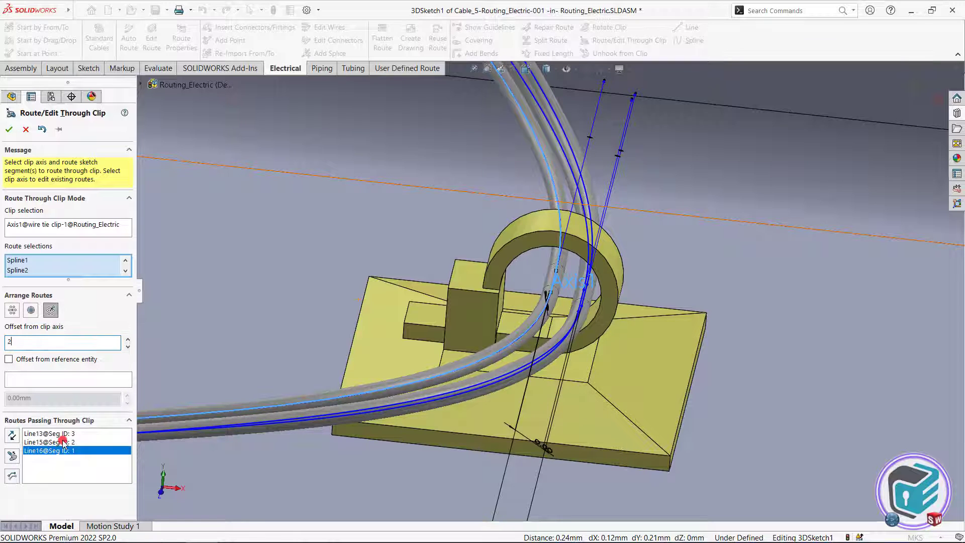
pyautogui.click(63, 441)
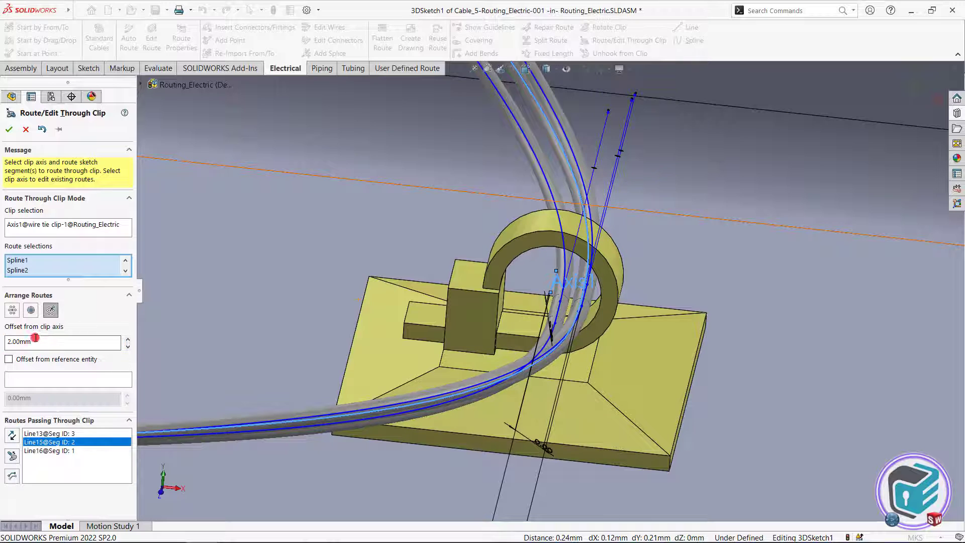
pyautogui.click(30, 312)
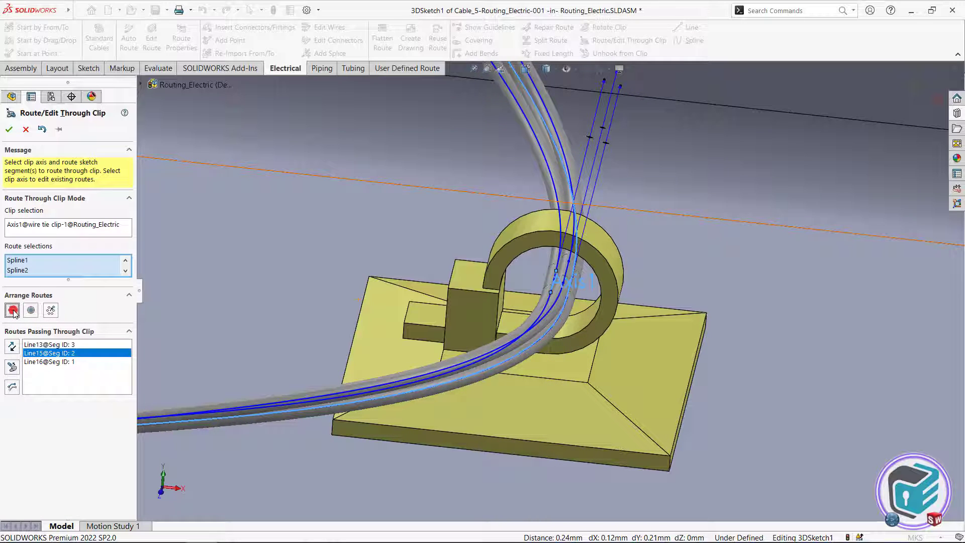
pyautogui.click(9, 130)
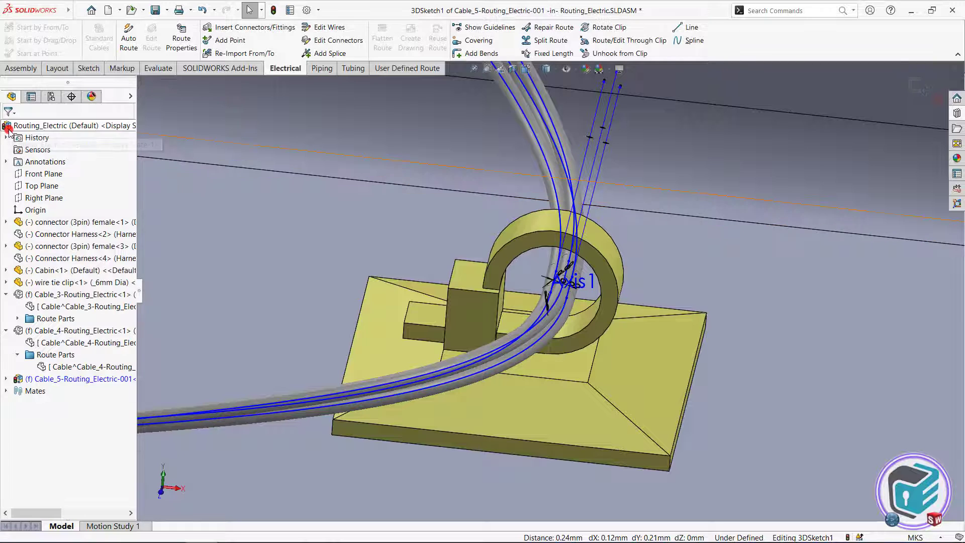
# Step: Exit the sketch, orbit below the clip, and reopen Cable_5 for route editing
pyautogui.click(914, 85)
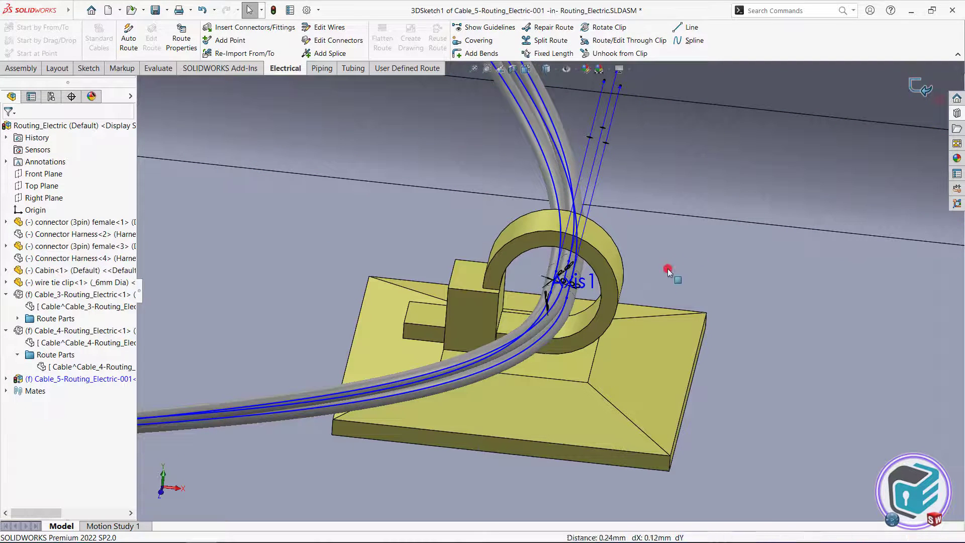
pyautogui.scroll(2, 561, 301)
pyautogui.moveTo(560, 302)
pyautogui.mouseDown(button='middle')
pyautogui.moveTo(562, 247)
pyautogui.moveTo(576, 294)
pyautogui.mouseUp(button='middle')
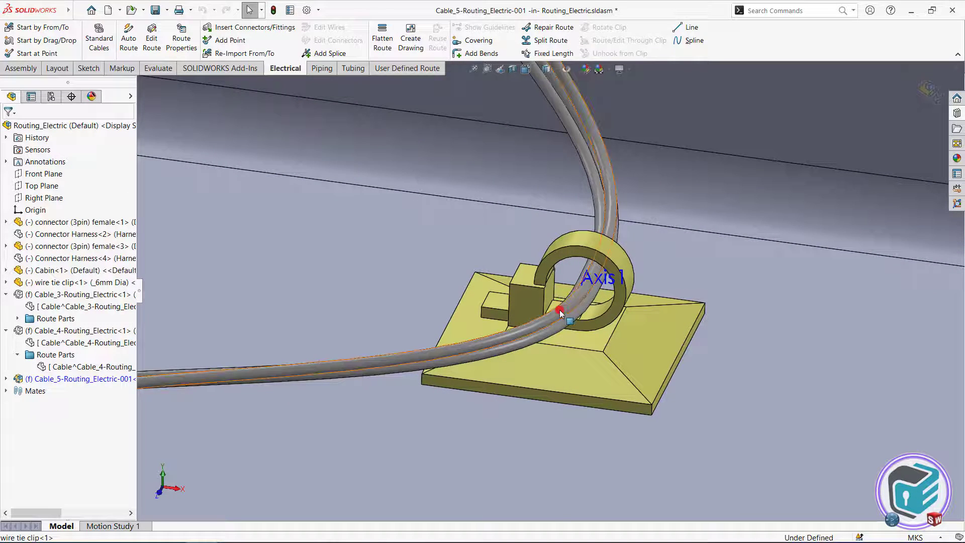
pyautogui.rightClick(559, 308)
pyautogui.click(589, 242)
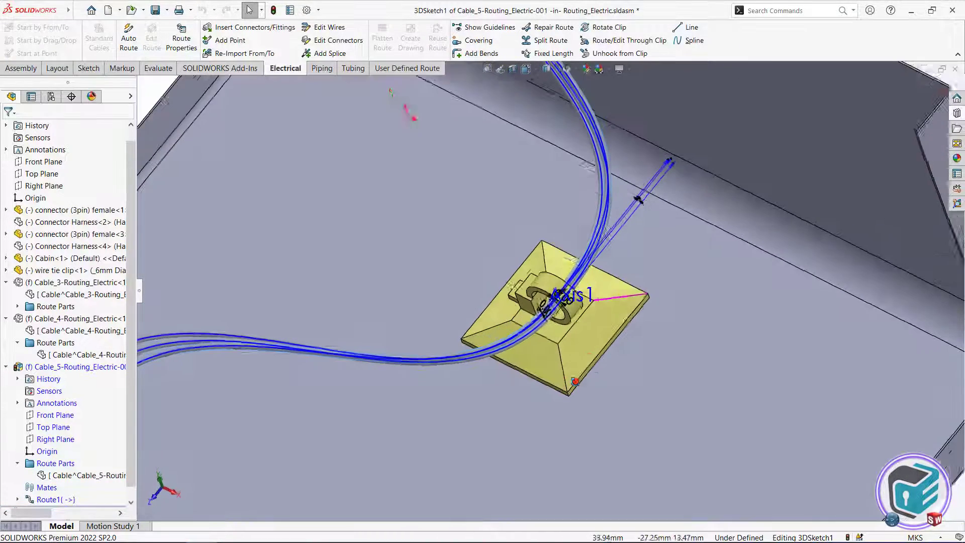
# Step: Drag two route endpoints toward the clip and fit the enclosure in view
pyautogui.moveTo(594, 309); pyautogui.dragTo(690, 116, button='middle')
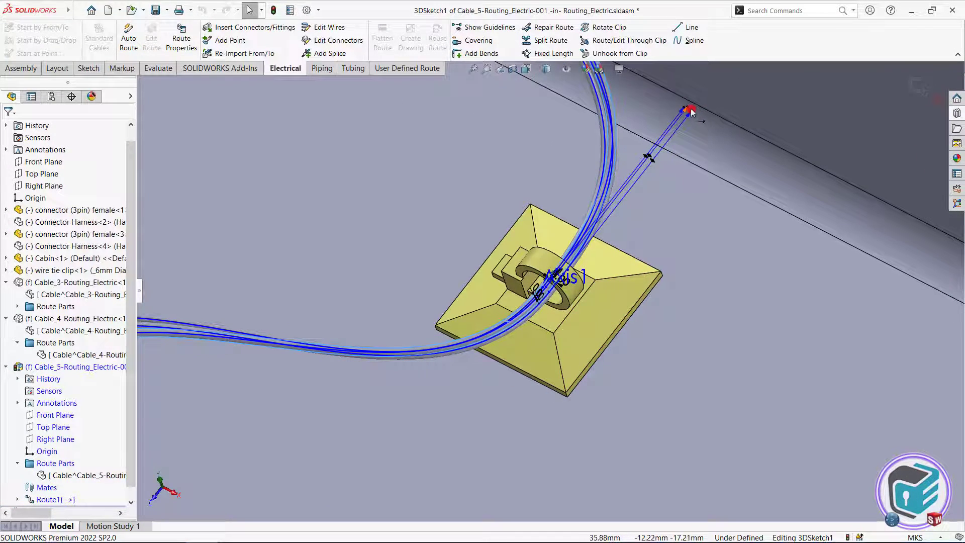
pyautogui.moveTo(686, 110); pyautogui.dragTo(653, 173)
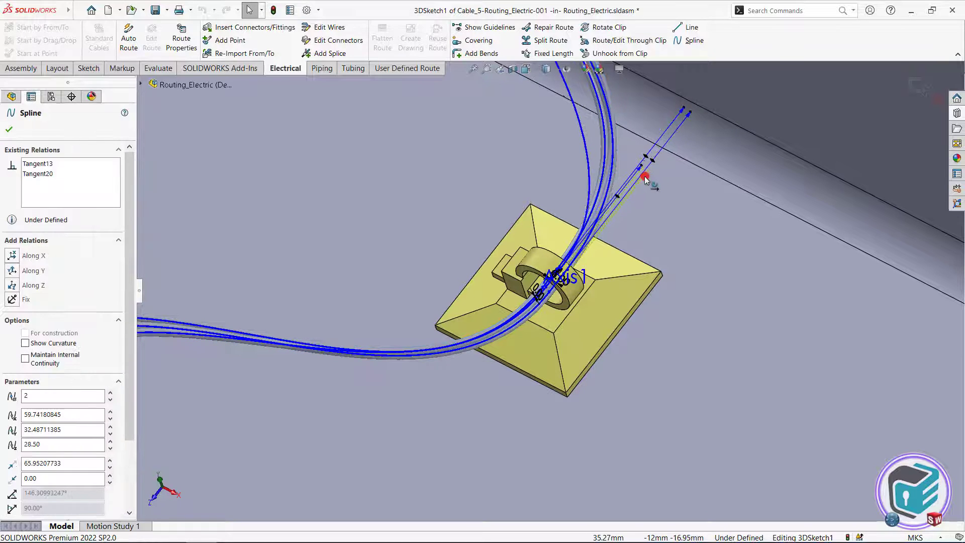
pyautogui.moveTo(683, 114)
pyautogui.mouseDown()
pyautogui.moveTo(654, 144)
pyautogui.moveTo(695, 115)
pyautogui.moveTo(657, 155)
pyautogui.mouseUp()
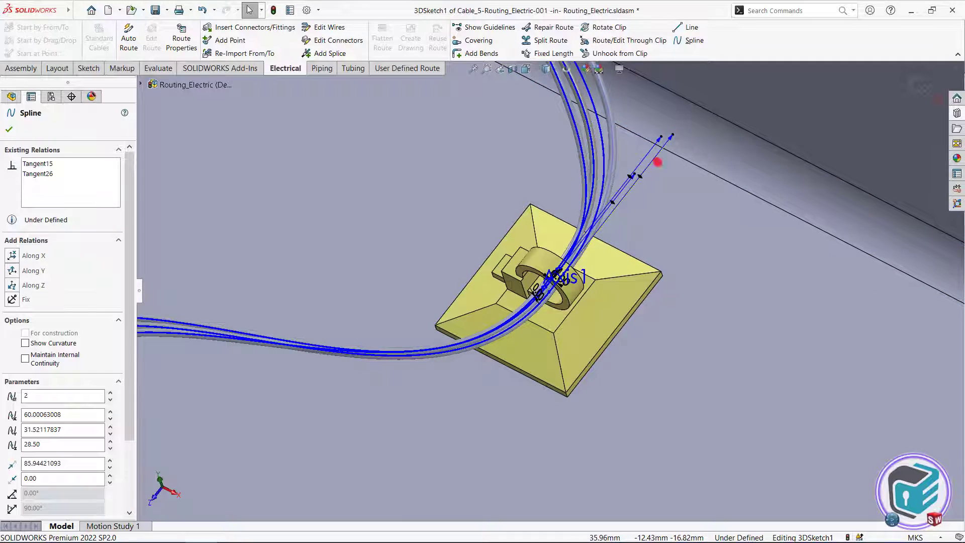
pyautogui.press('f')
pyautogui.scroll(-2, 613, 206)
pyautogui.scroll(-2, 612, 205)
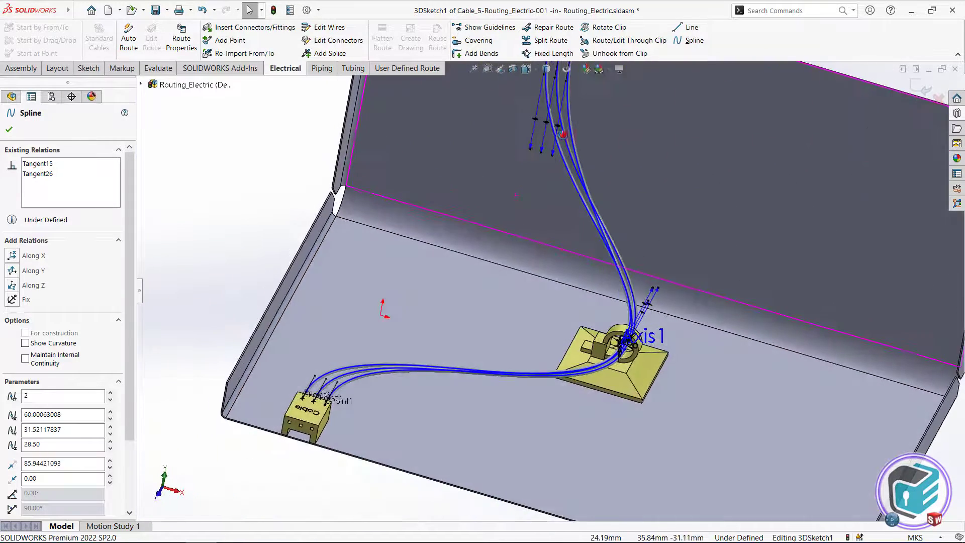
pyautogui.scroll(-2, 613, 205)
# Step: Lengthen the wires' straight drop below the wall connector and rebuild the route
pyautogui.moveTo(562, 142); pyautogui.dragTo(577, 221, button='middle')
pyautogui.scroll(-2, 573, 236)
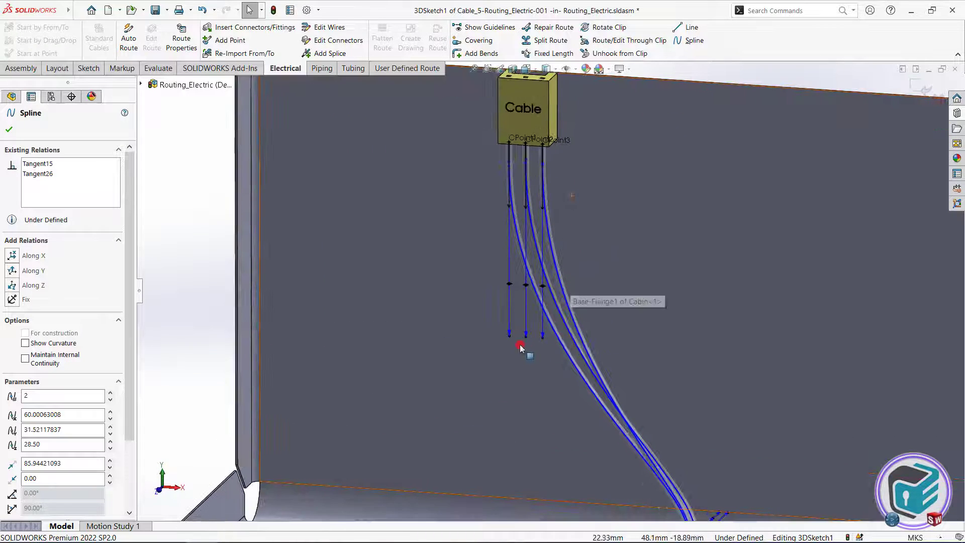
pyautogui.moveTo(510, 340)
pyautogui.mouseDown()
pyautogui.moveTo(510, 308)
pyautogui.moveTo(509, 371)
pyautogui.mouseUp()
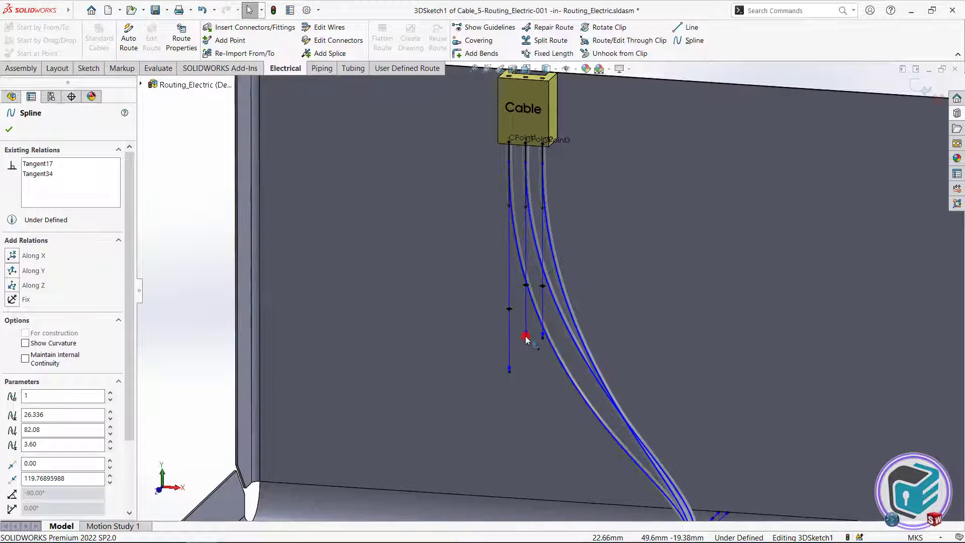
pyautogui.moveTo(526, 338)
pyautogui.mouseDown()
pyautogui.moveTo(526, 362)
pyautogui.moveTo(542, 314)
pyautogui.mouseUp()
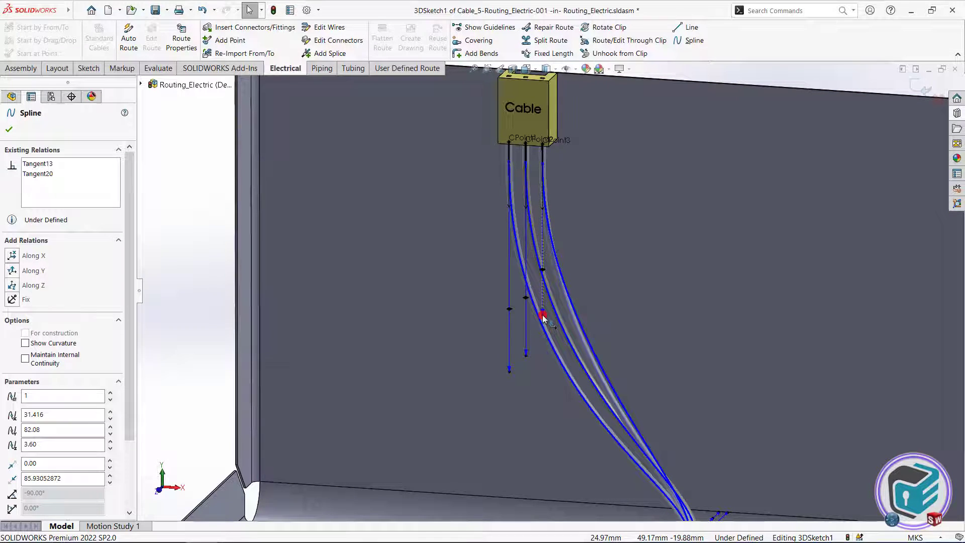
pyautogui.click(920, 87)
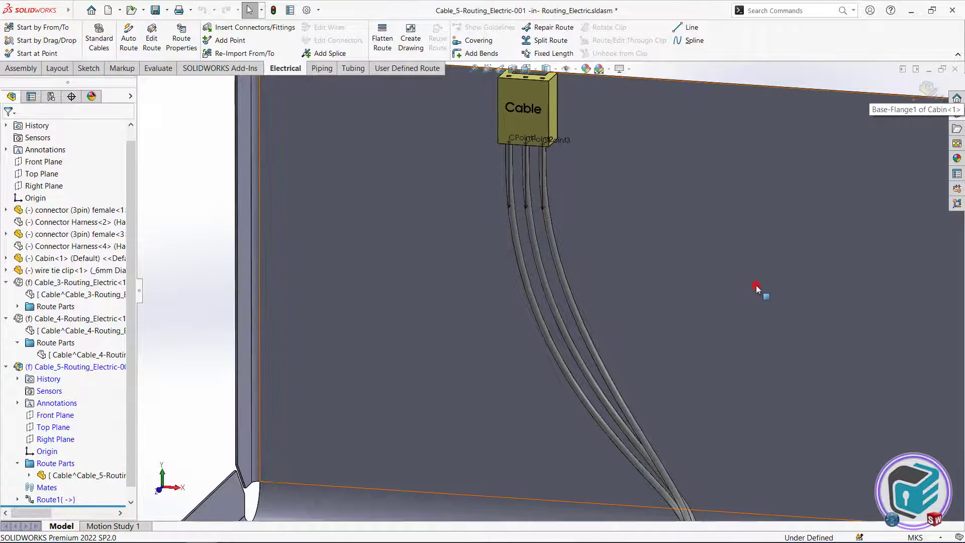
# Step: Restore view1 and exit the cable subassembly back to the top-level Routing_Electric assembly
pyautogui.press('f')
pyautogui.moveTo(684, 354)
pyautogui.mouseDown(button='middle')
pyautogui.moveTo(680, 422)
pyautogui.moveTo(644, 379)
pyautogui.mouseUp(button='middle')
pyautogui.scroll(-3, 661, 352)
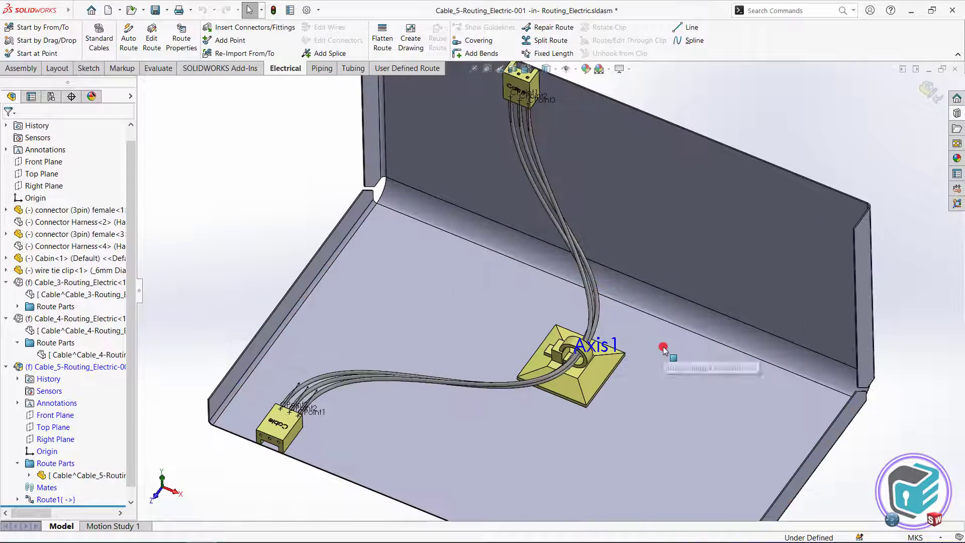
pyautogui.click(703, 445)
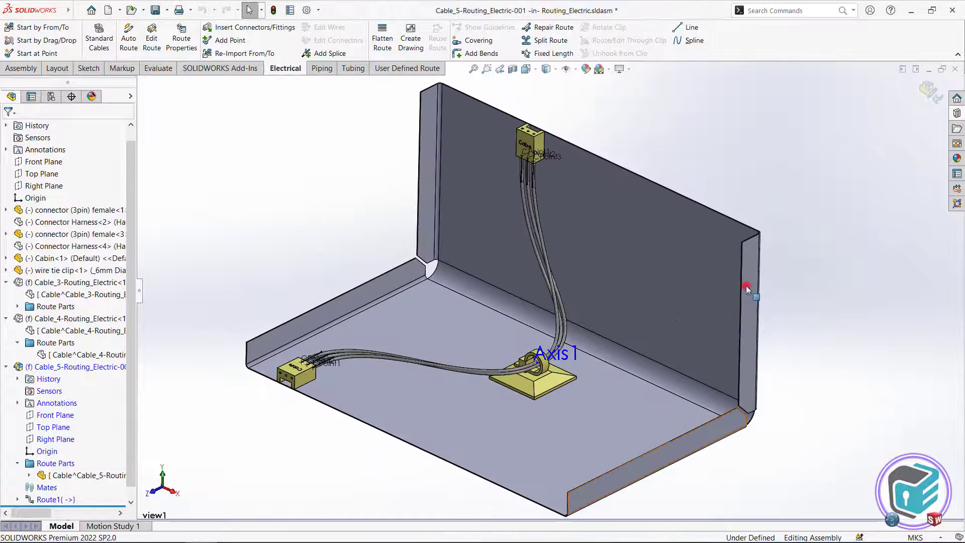
pyautogui.click(927, 96)
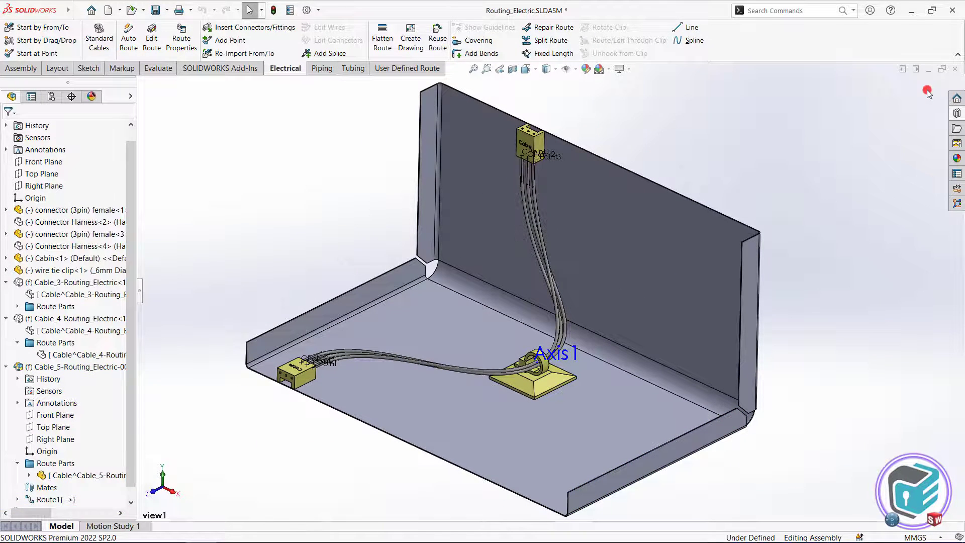
# Step: Hide the Cable_5 subassembly and zoom in on the top wall connector
pyautogui.click(6, 282)
pyautogui.click(6, 306)
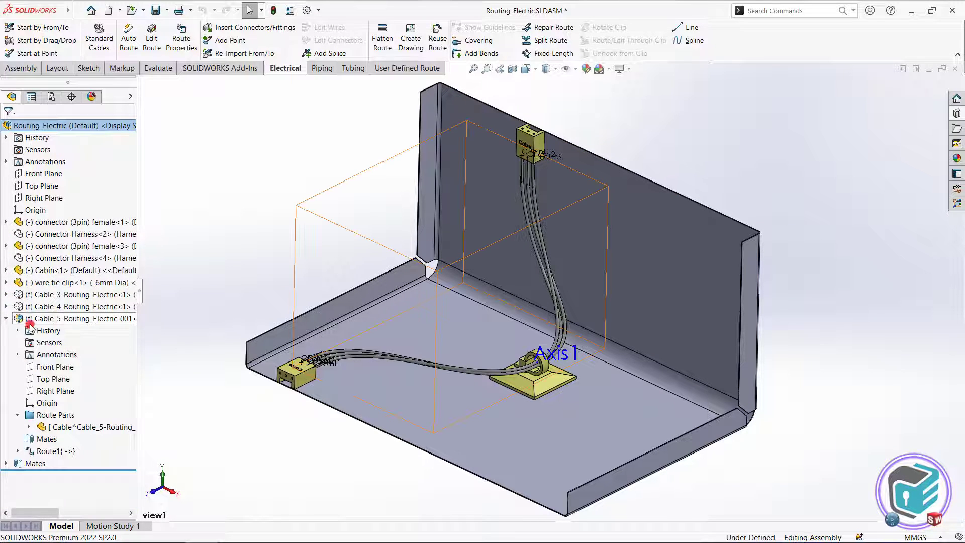
pyautogui.click(17, 319)
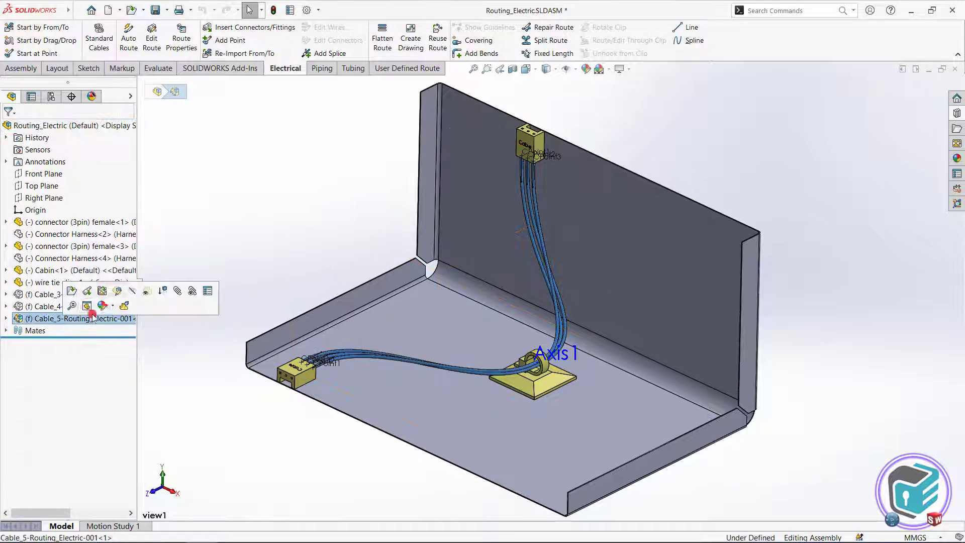
pyautogui.click(143, 290)
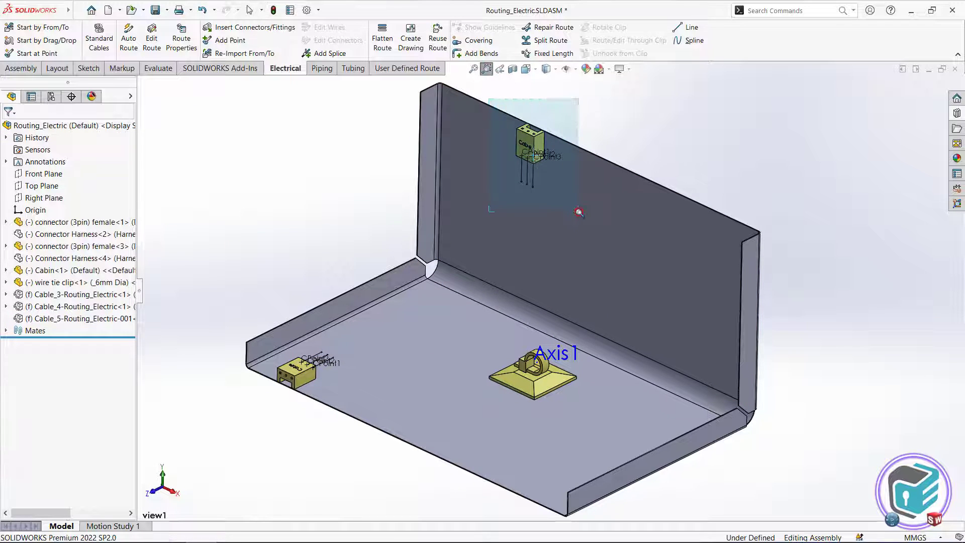
pyautogui.moveTo(490, 100); pyautogui.dragTo(578, 212)
pyautogui.press('Escape')
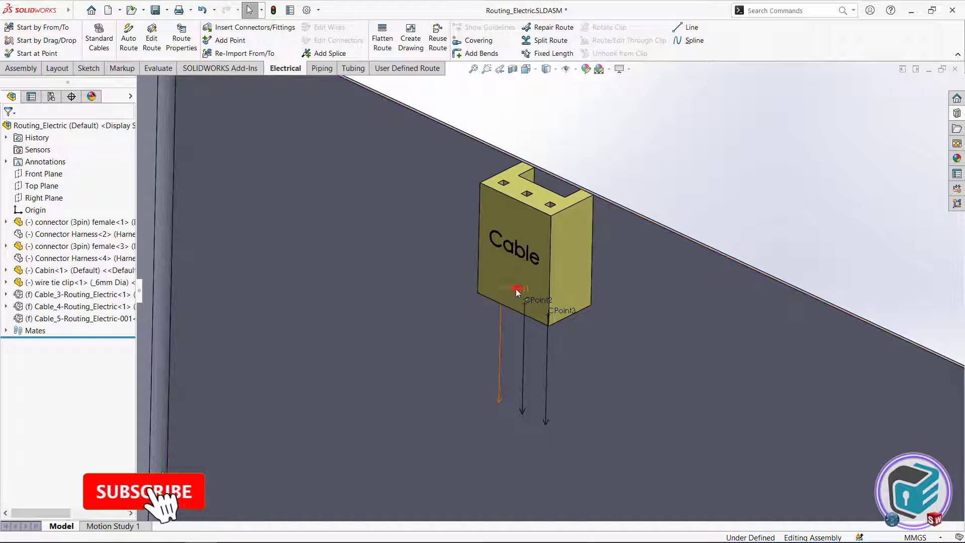
# Step: Start a new Cable_6 route from connection point CPoint1
pyautogui.rightClick(509, 291)
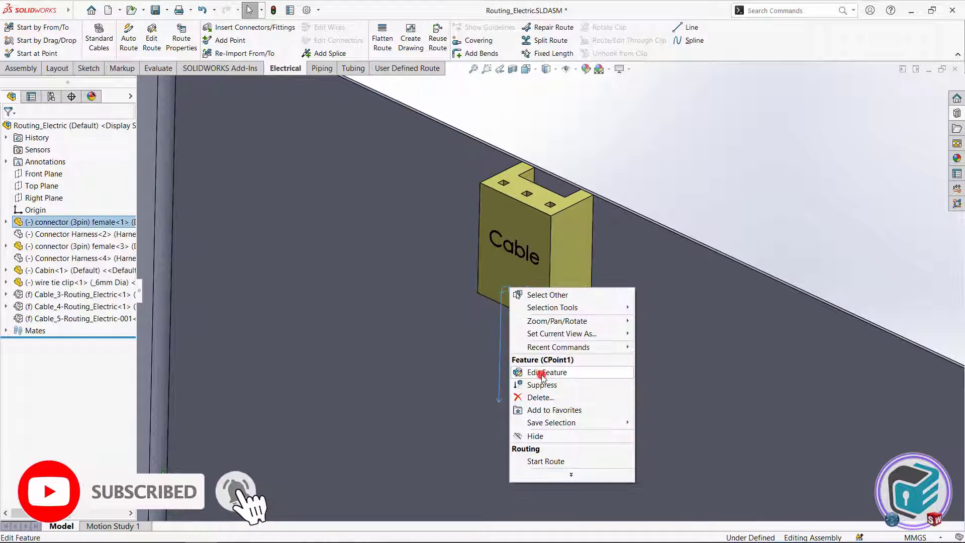
pyautogui.click(540, 457)
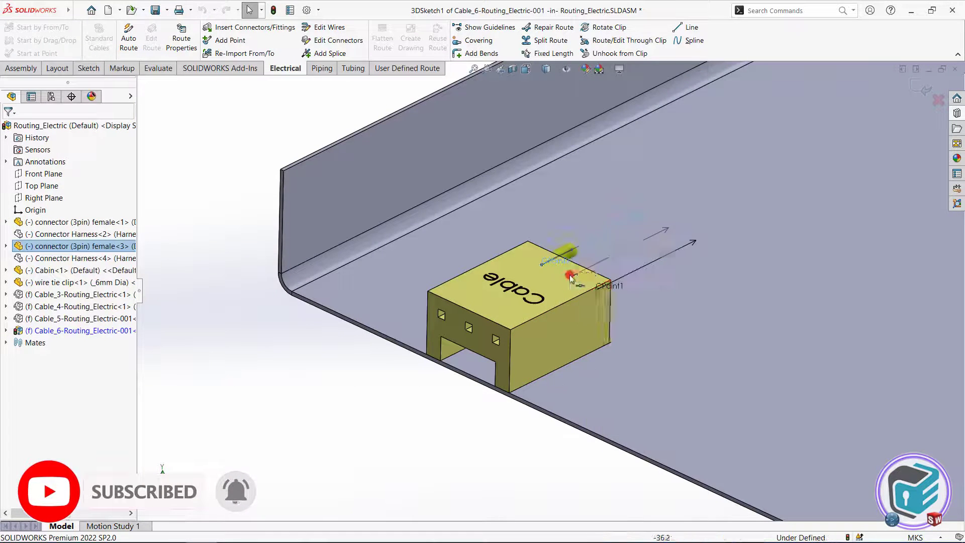
pyautogui.rightClick(610, 285)
pyautogui.scroll(2, 483, 383)
pyautogui.scroll(1, 405, 405)
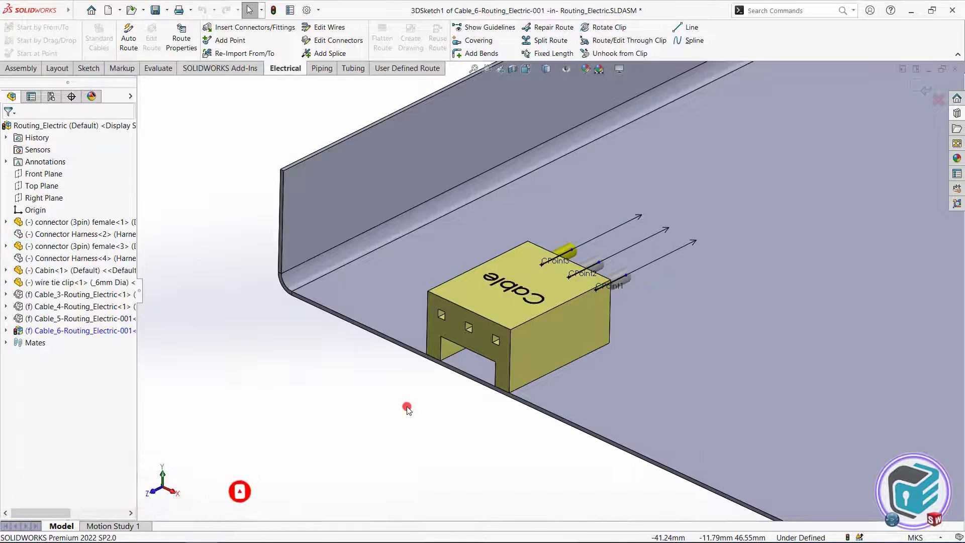
pyautogui.scroll(5, 405, 405)
# Step: Auto-route a wire from the wall connector through the clip axis to the floor connector
pyautogui.rightClick(523, 166)
pyautogui.click(555, 254)
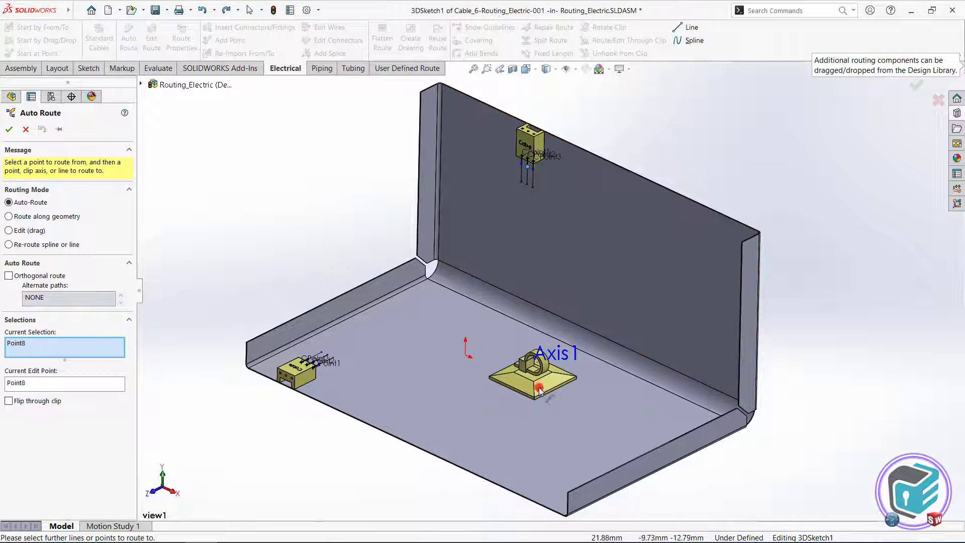
pyautogui.click(536, 364)
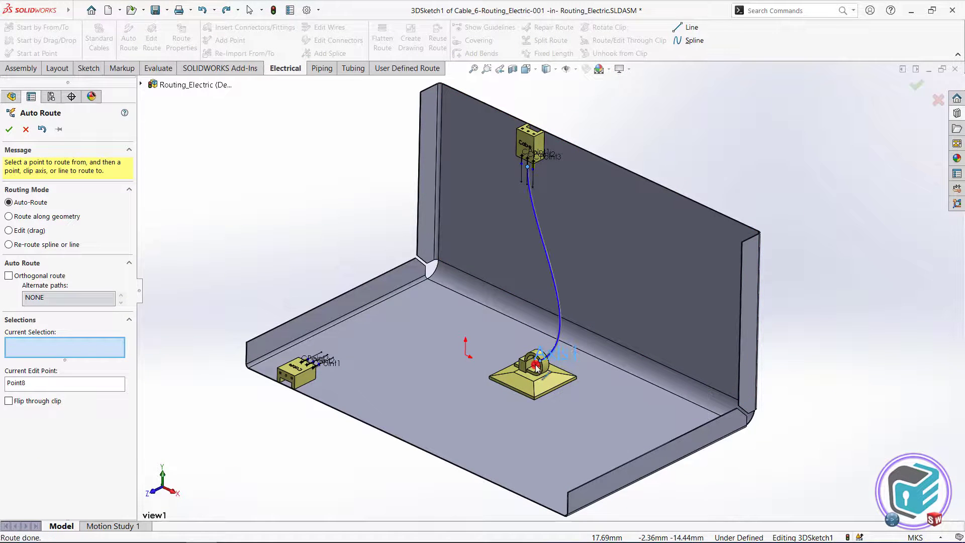
pyautogui.click(313, 360)
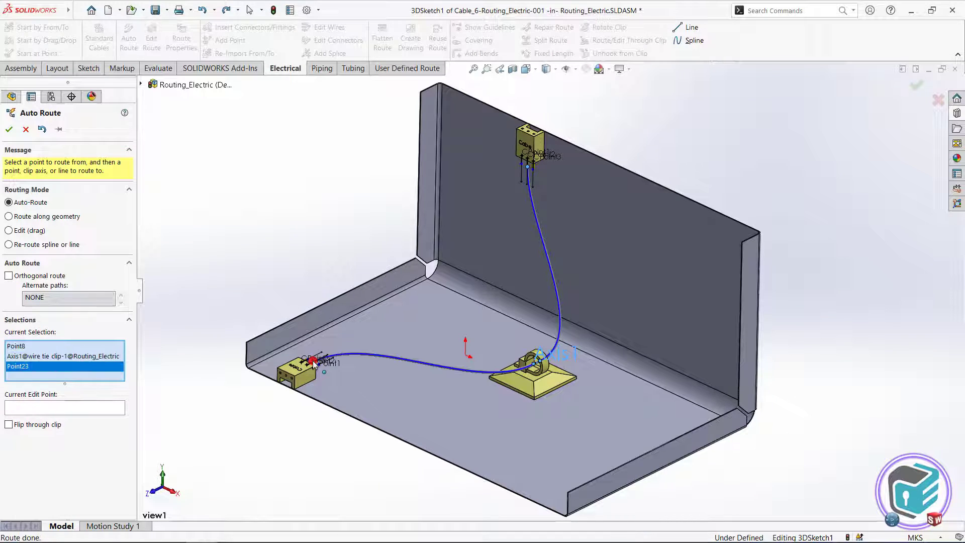
pyautogui.click(8, 129)
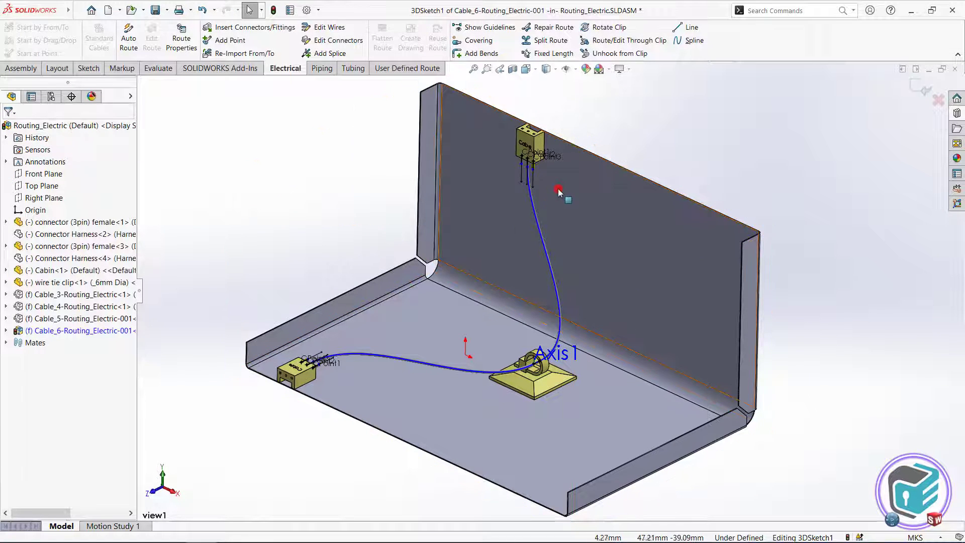
pyautogui.scroll(-5, 516, 216)
pyautogui.scroll(-3, 553, 266)
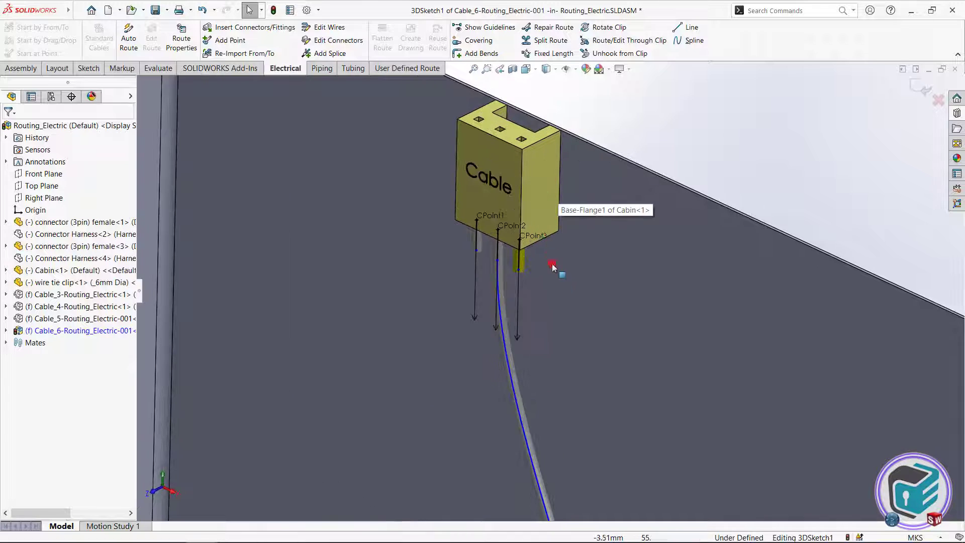
# Step: Split the route just below the upper wall connector
pyautogui.rightClick(508, 357)
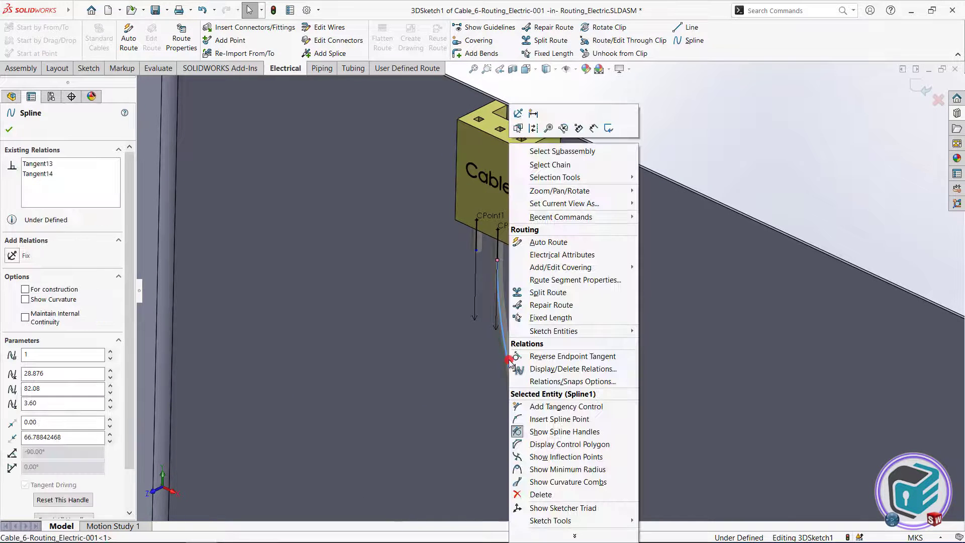
pyautogui.click(553, 293)
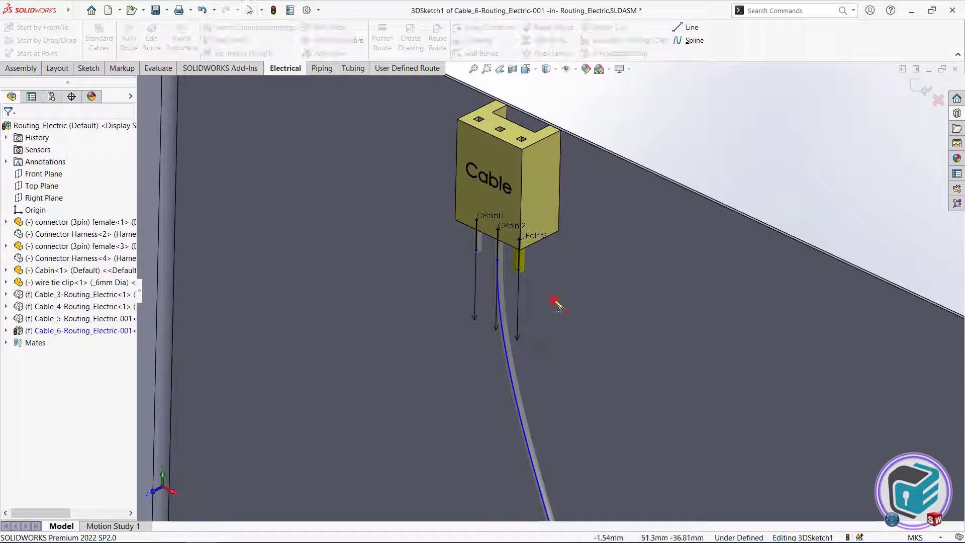
pyautogui.click(509, 364)
pyautogui.rightClick(708, 155)
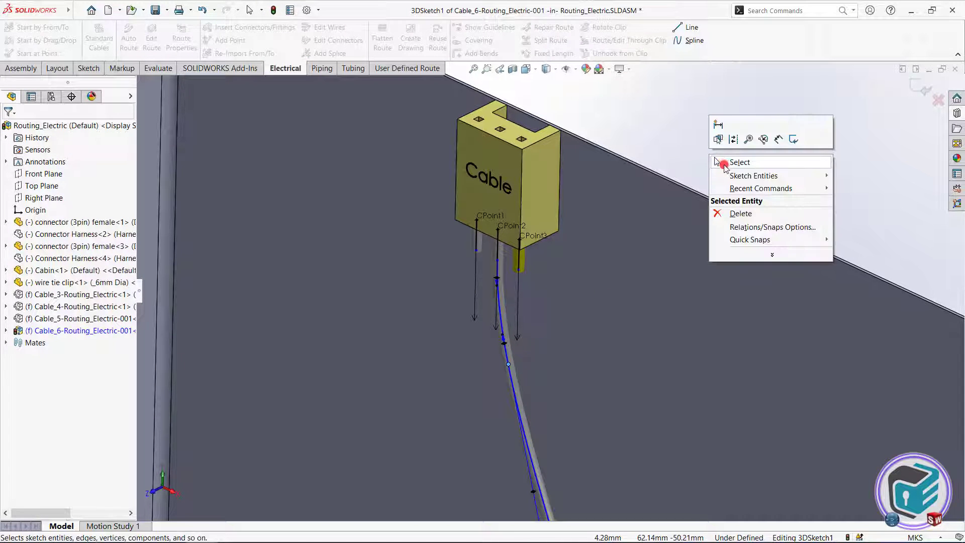
pyautogui.click(726, 161)
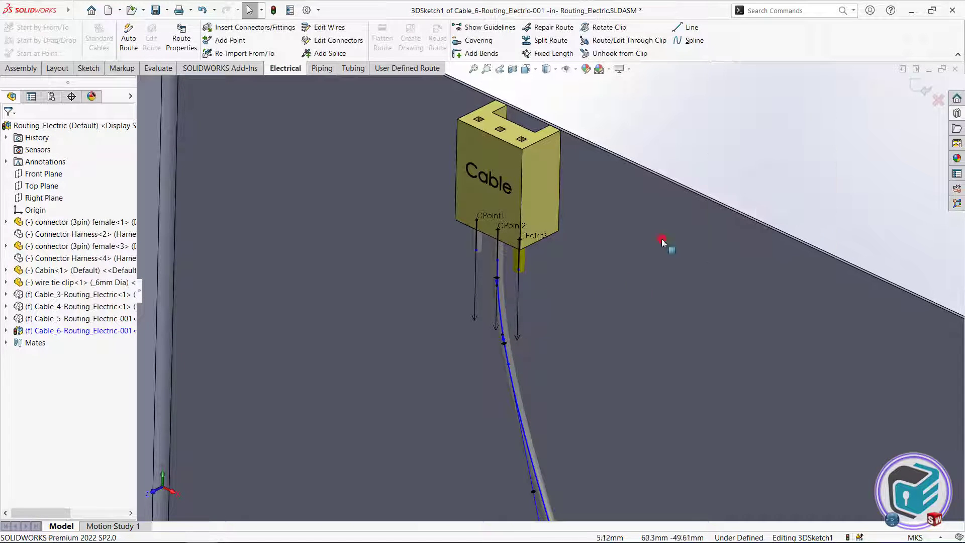
pyautogui.click(504, 327)
pyautogui.click(515, 392)
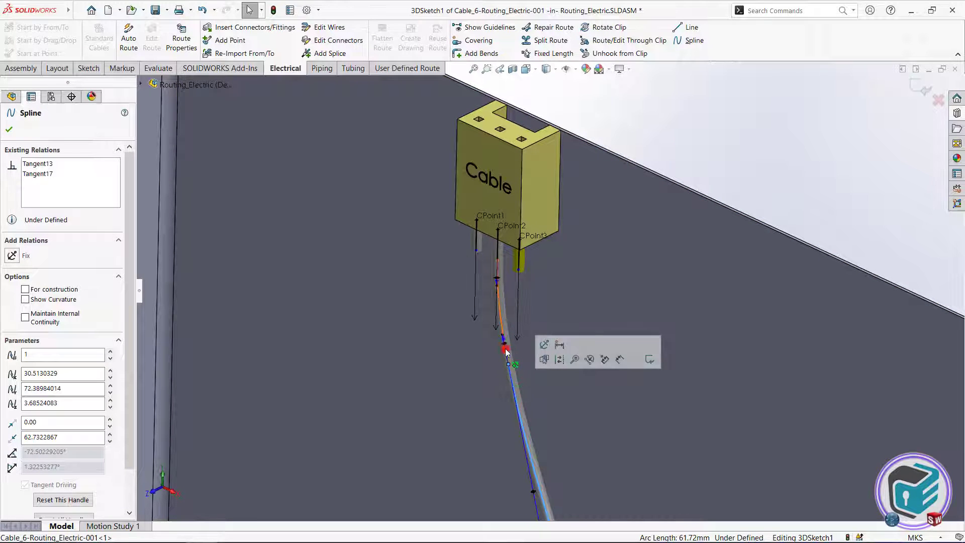
pyautogui.click(681, 156)
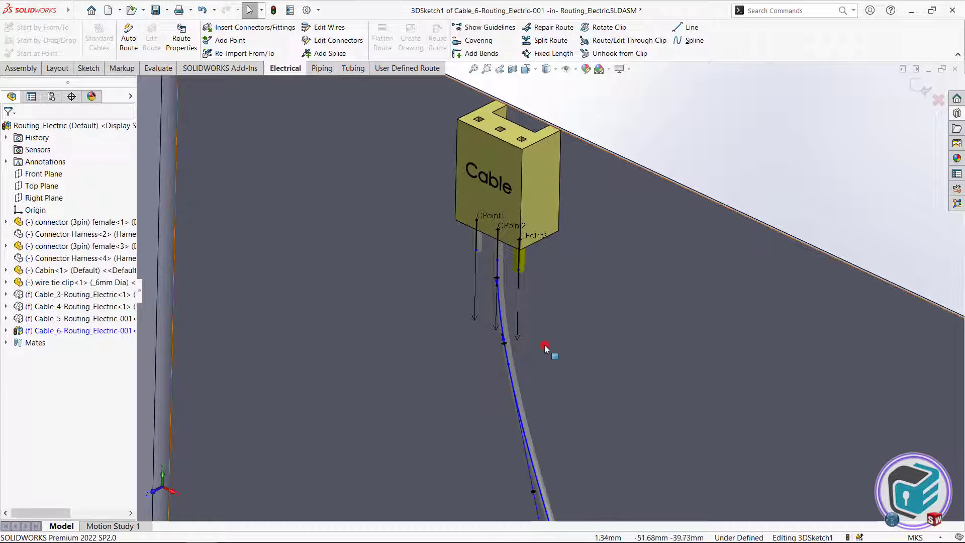
# Step: Auto-route the CPoint3 and CPoint1 wire ends into the split point
pyautogui.rightClick(520, 273)
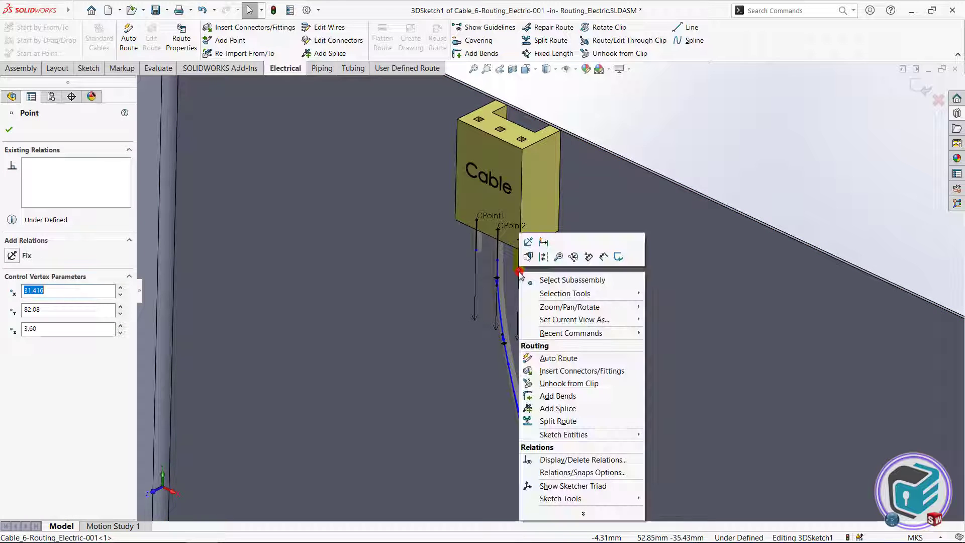
pyautogui.click(580, 360)
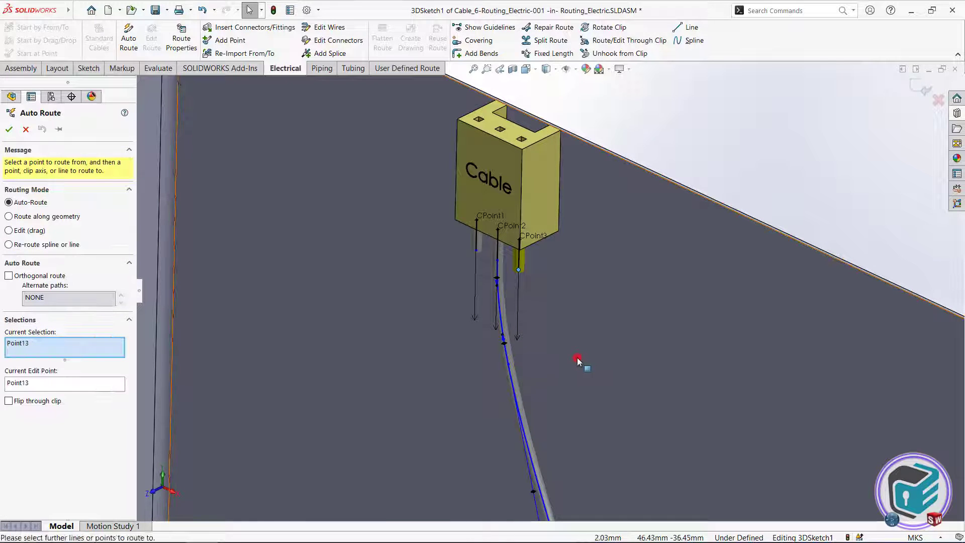
pyautogui.click(509, 366)
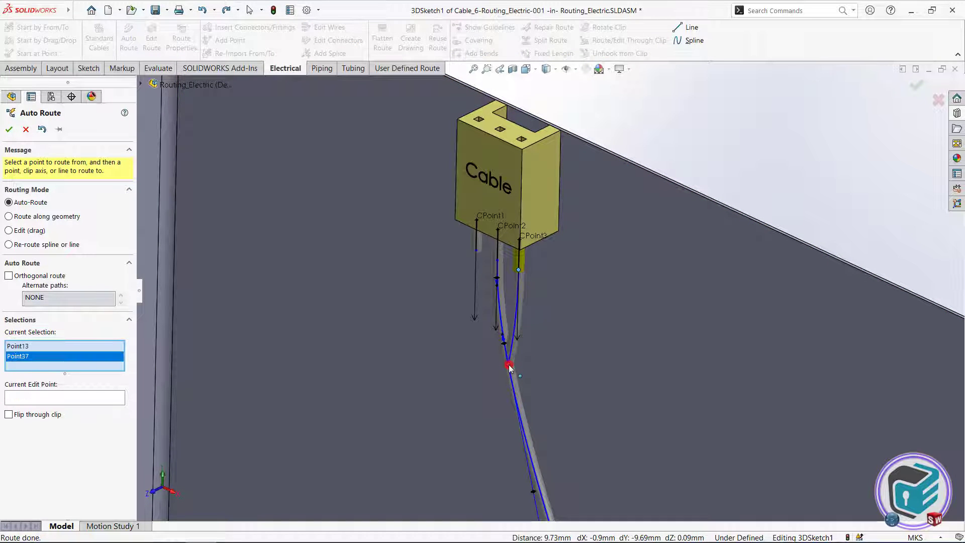
pyautogui.click(10, 130)
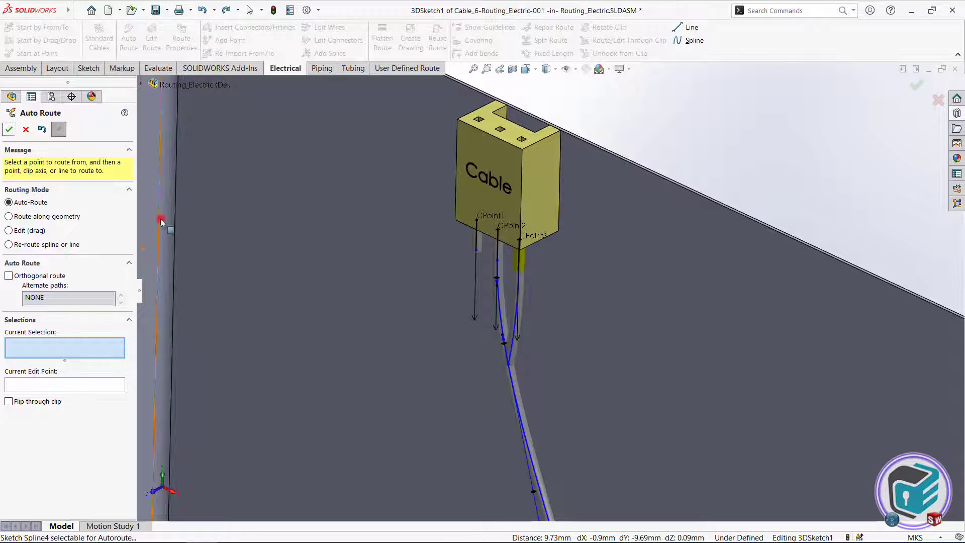
pyautogui.click(477, 250)
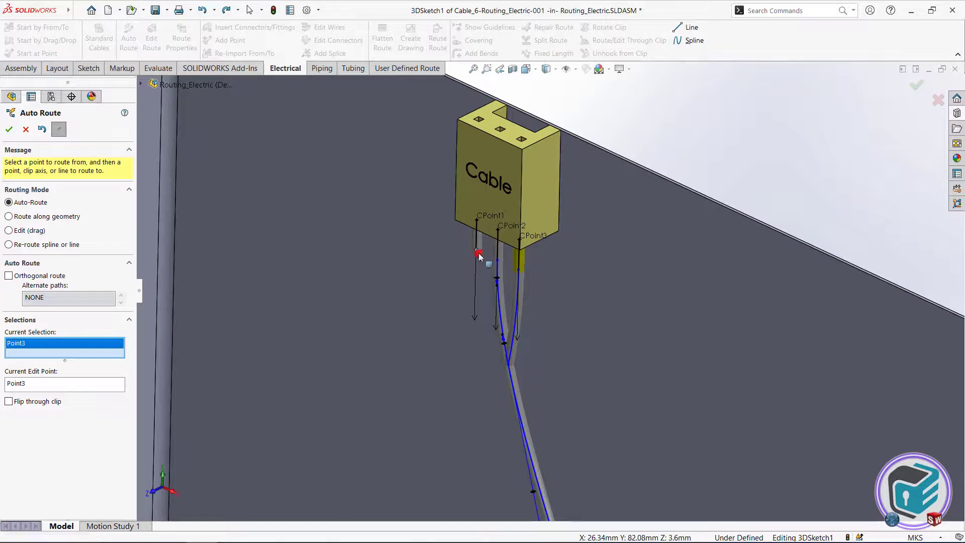
pyautogui.click(508, 364)
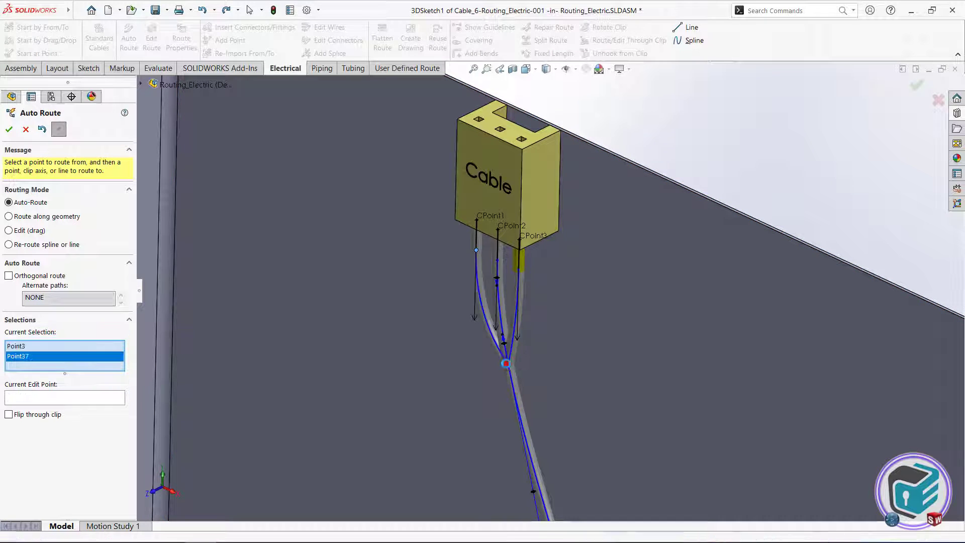
pyautogui.click(7, 129)
pyautogui.click(25, 130)
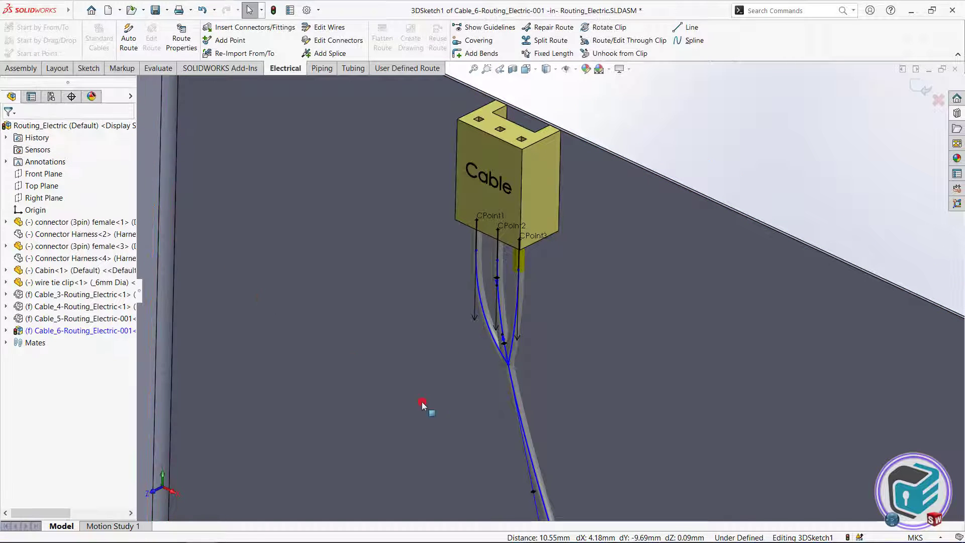
# Step: Split the lower route at JP11 just past the lower-left connector
pyautogui.scroll(5, 475, 440)
pyautogui.scroll(-5, 391, 369)
pyautogui.scroll(-3, 384, 366)
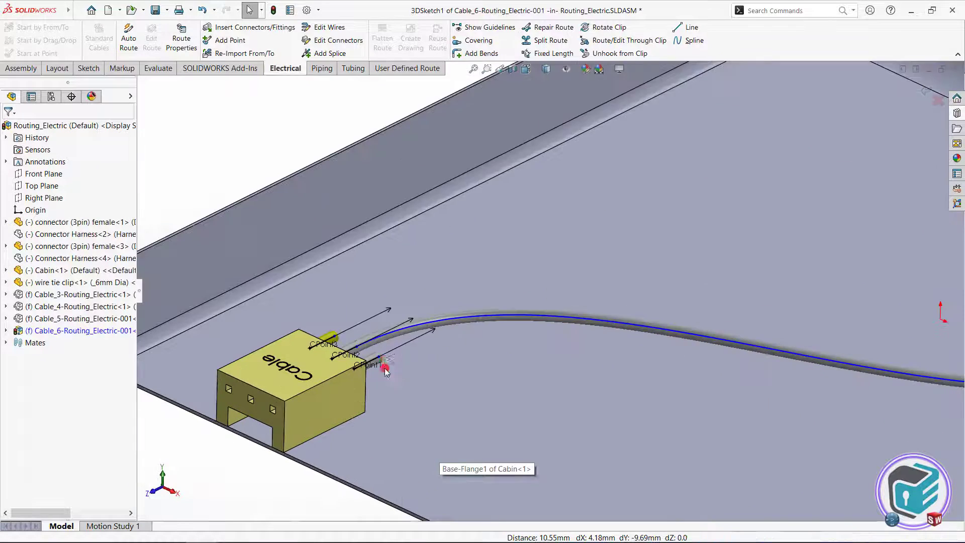
pyautogui.scroll(-2, 384, 416)
pyautogui.press('Escape')
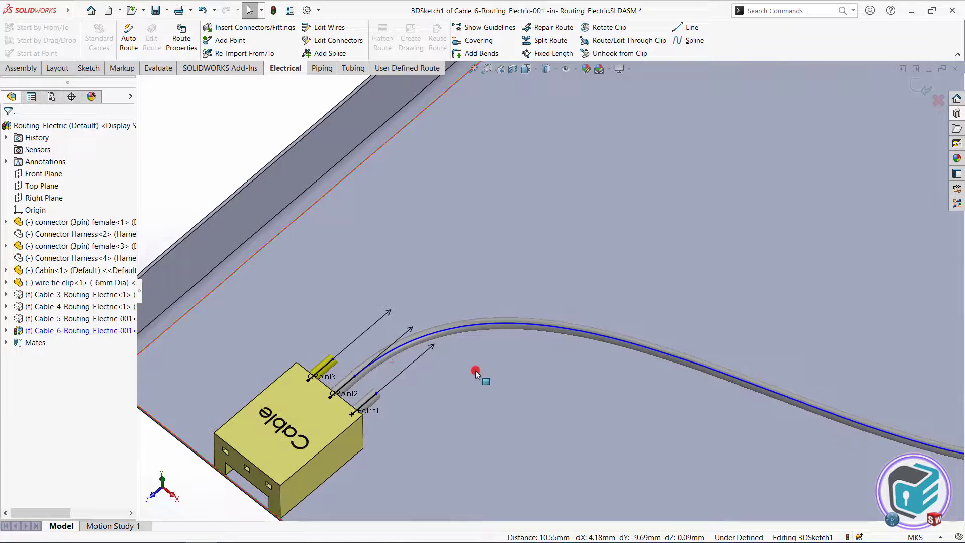
pyautogui.rightClick(463, 331)
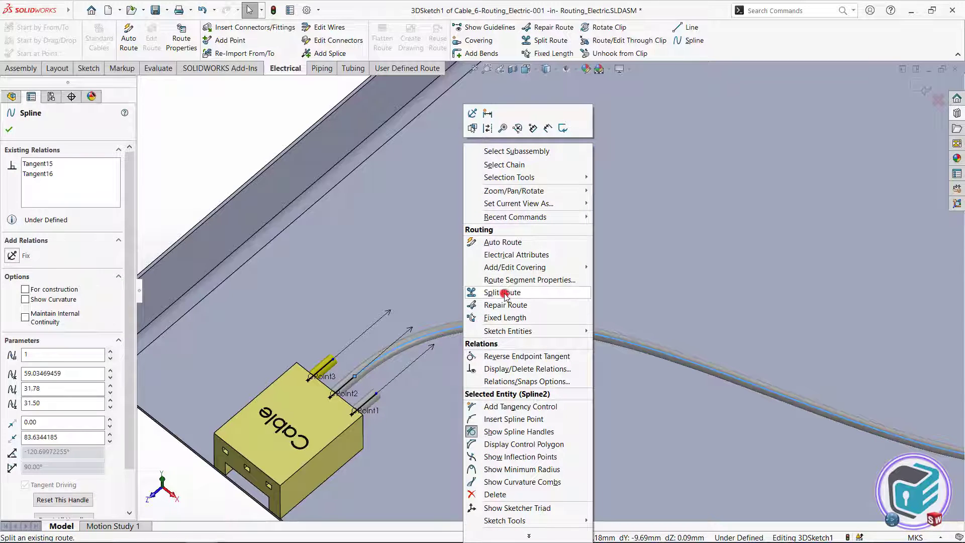
pyautogui.click(504, 293)
pyautogui.click(454, 329)
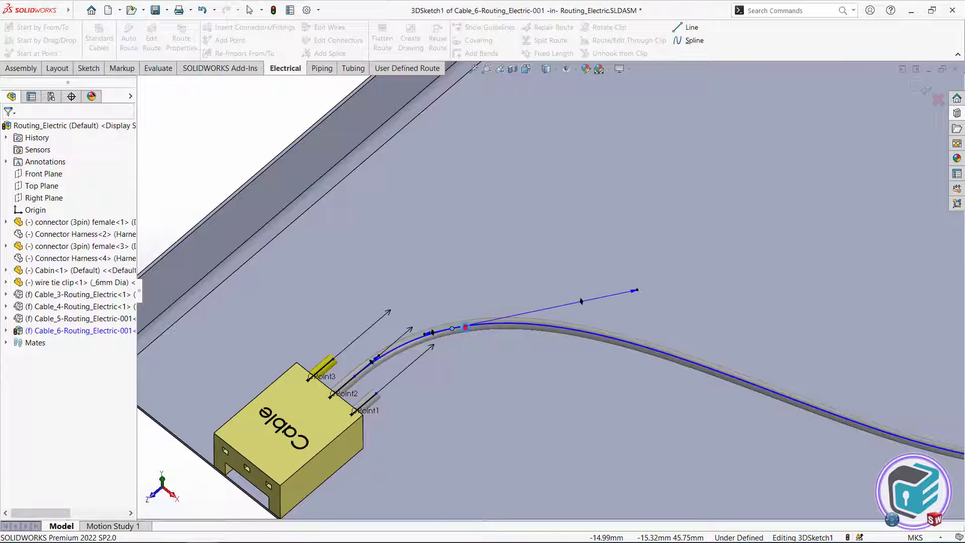
pyautogui.rightClick(468, 287)
pyautogui.click(451, 324)
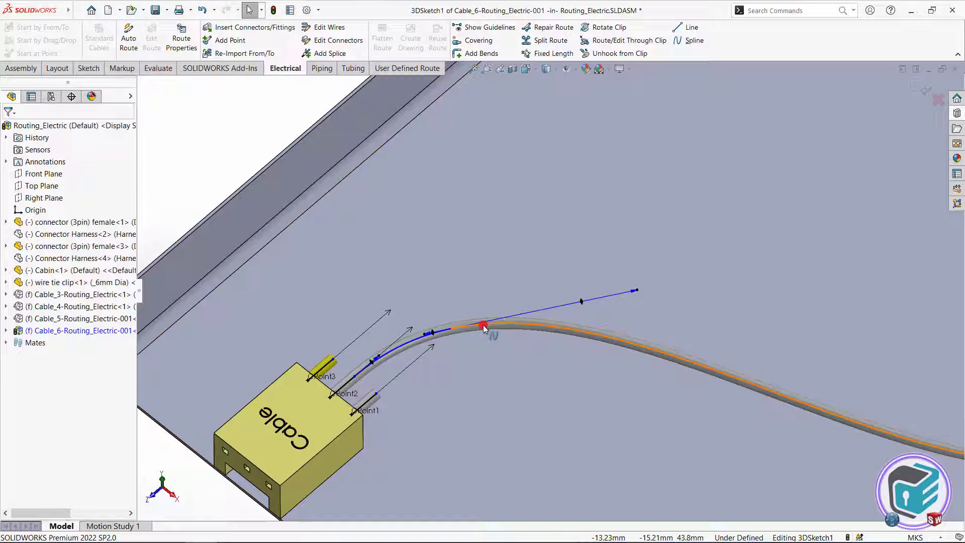
# Step: Auto-route the first and third pin wires into JP11 and close Auto Route
pyautogui.rightClick(377, 394)
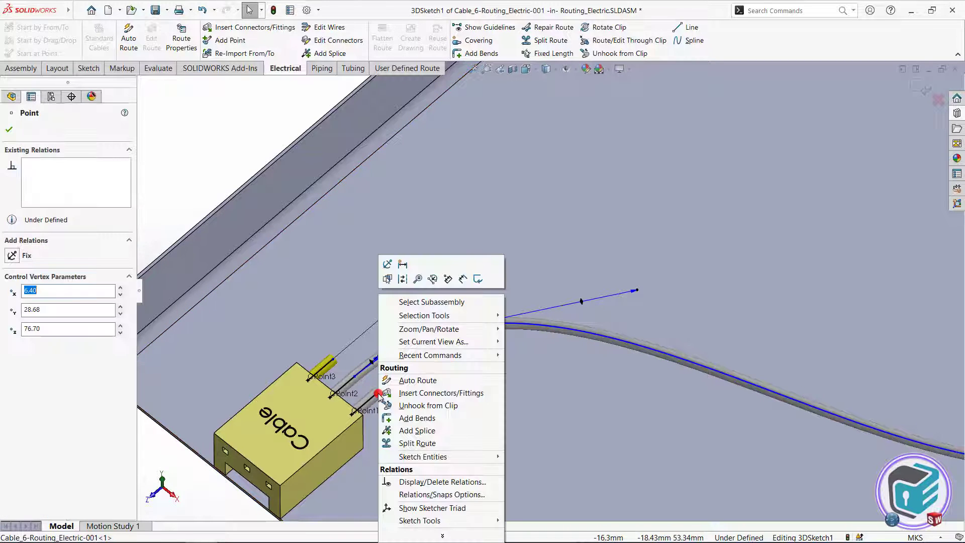
pyautogui.click(412, 384)
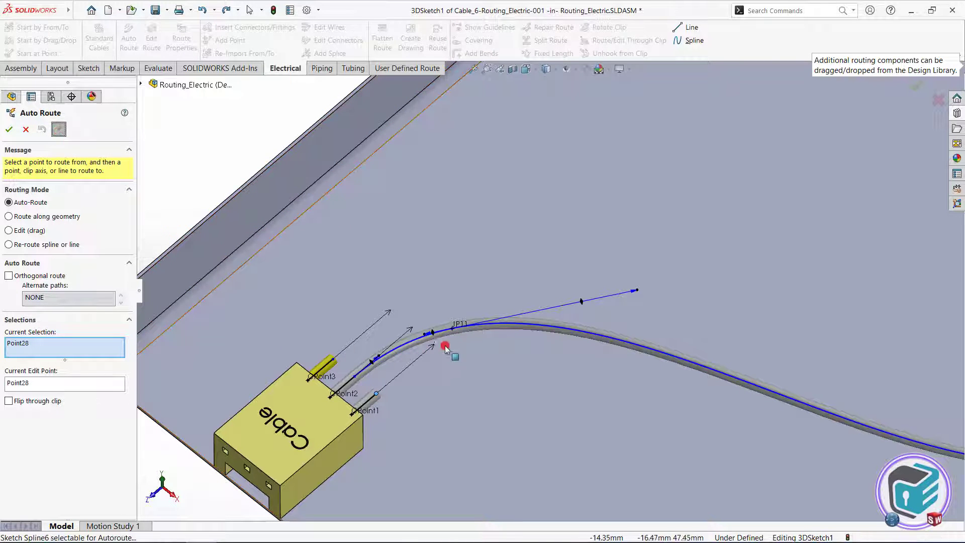
pyautogui.click(454, 328)
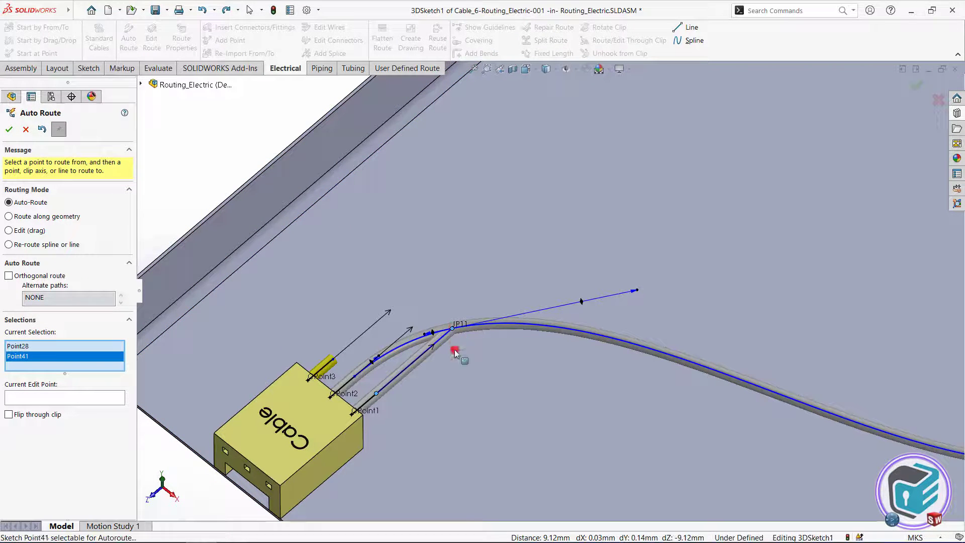
pyautogui.click(10, 131)
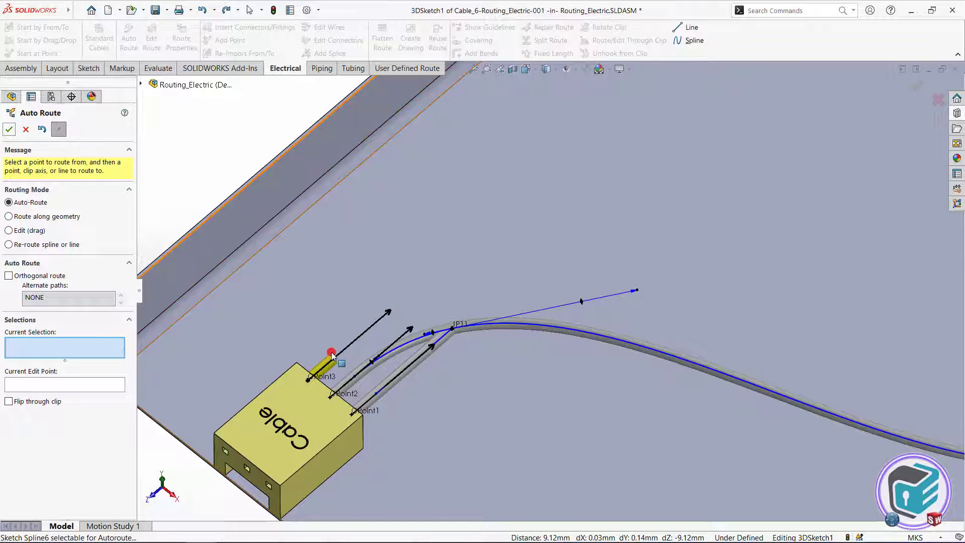
pyautogui.click(354, 347)
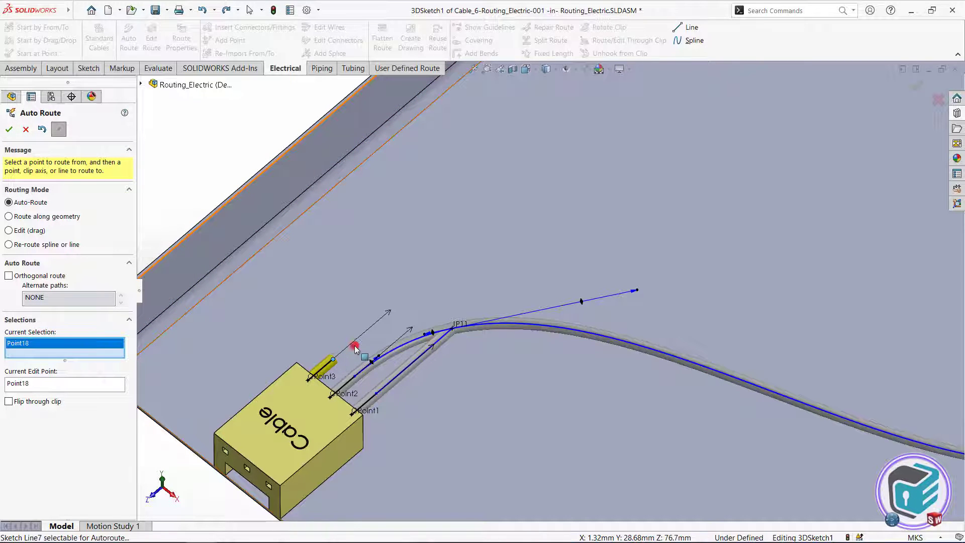
pyautogui.click(453, 328)
pyautogui.click(10, 130)
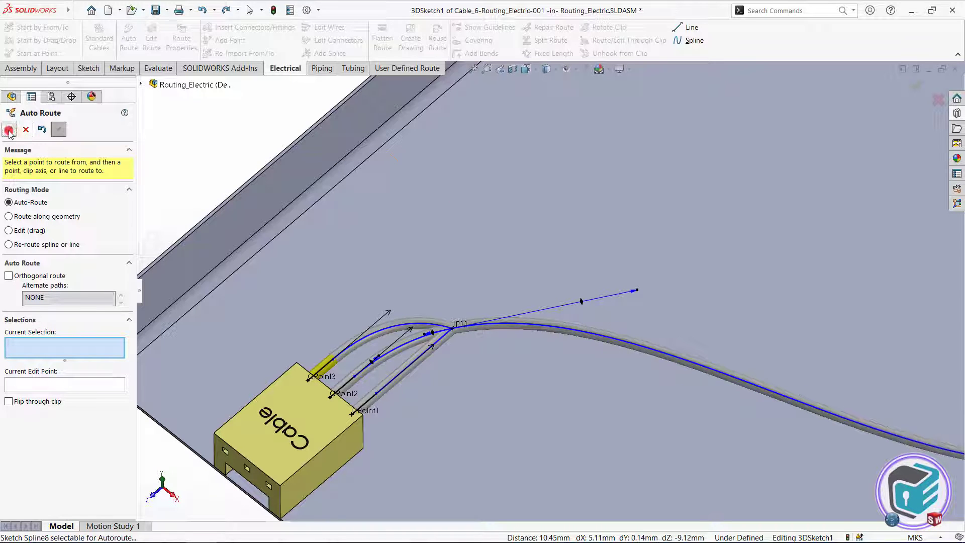
pyautogui.click(10, 130)
pyautogui.press('space')
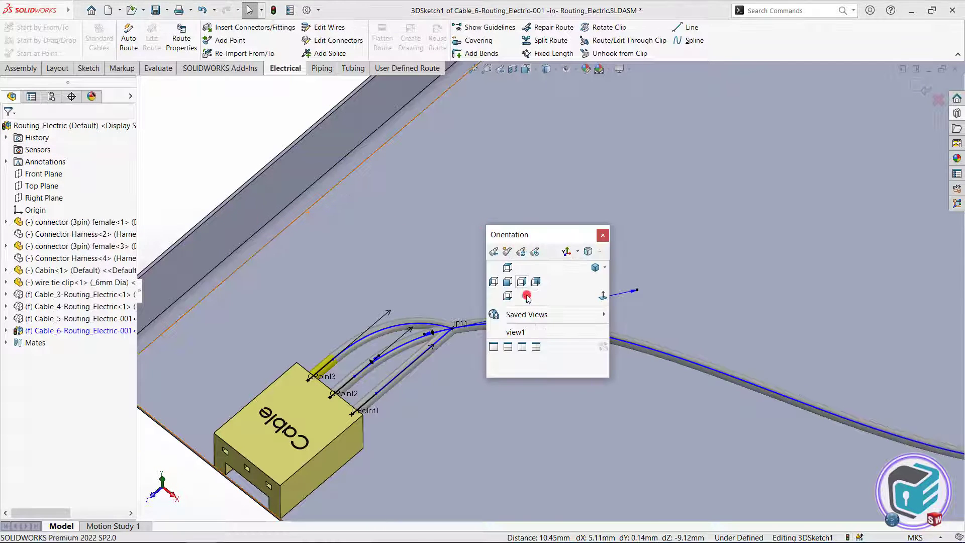
# Step: Add 20g purple, red and yellow wires from the Electrical Library to Cable_6
pyautogui.click(578, 330)
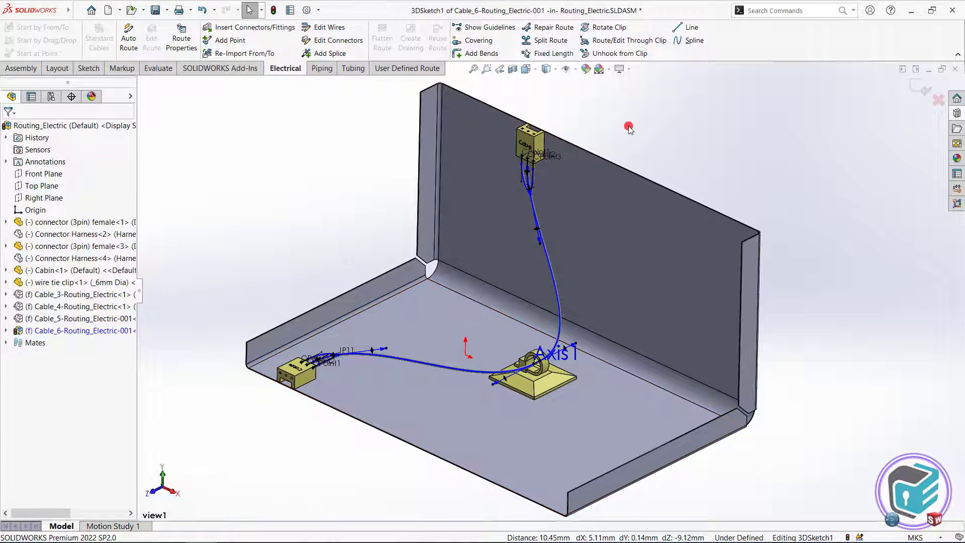
pyautogui.click(335, 29)
pyautogui.click(31, 222)
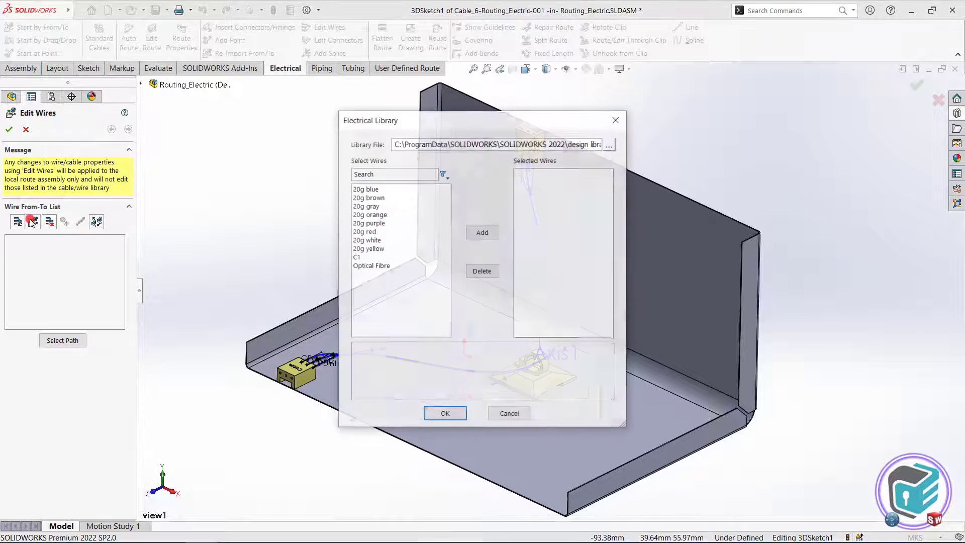
pyautogui.click(381, 224)
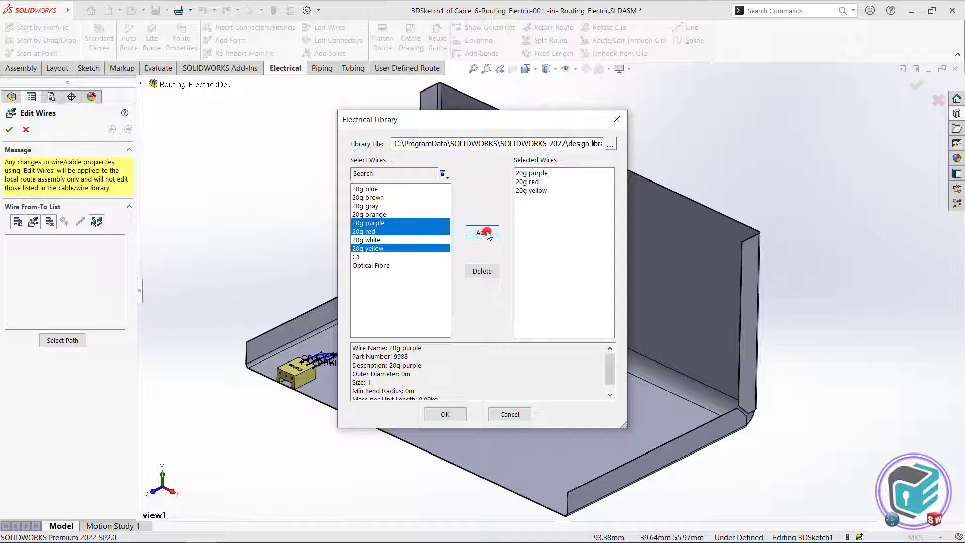
pyautogui.click(454, 415)
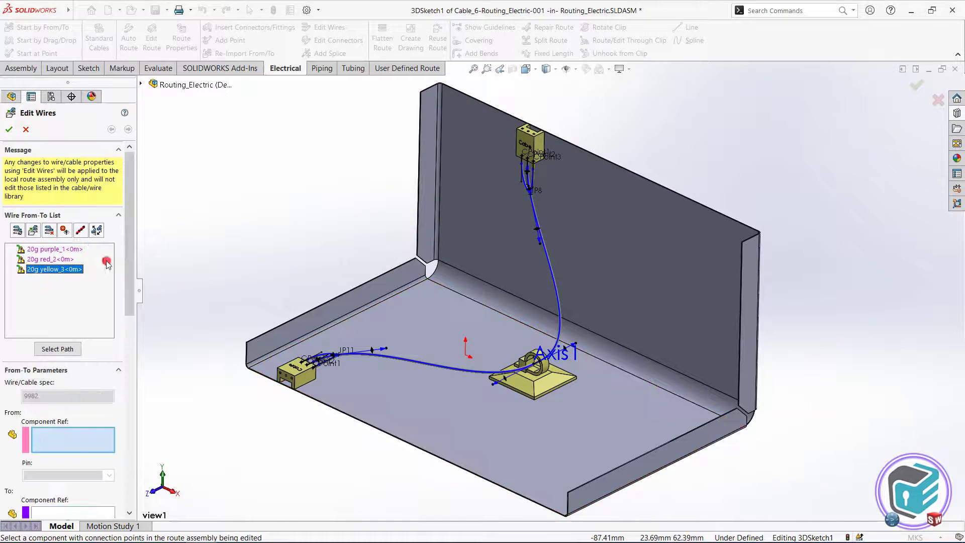
# Step: Assign 20g purple_1 the path through segments 3, 8 and 6 (0.18 m)
pyautogui.click(57, 250)
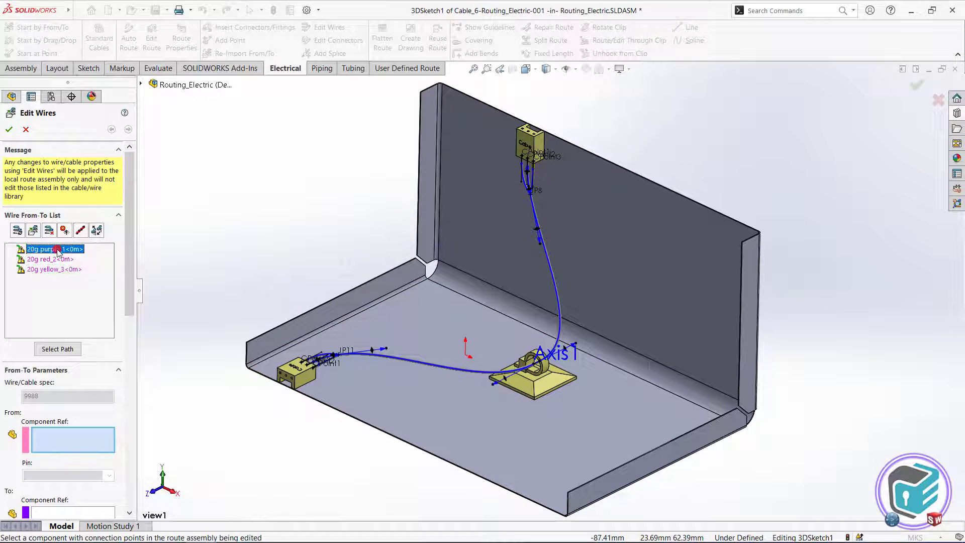
pyautogui.click(66, 352)
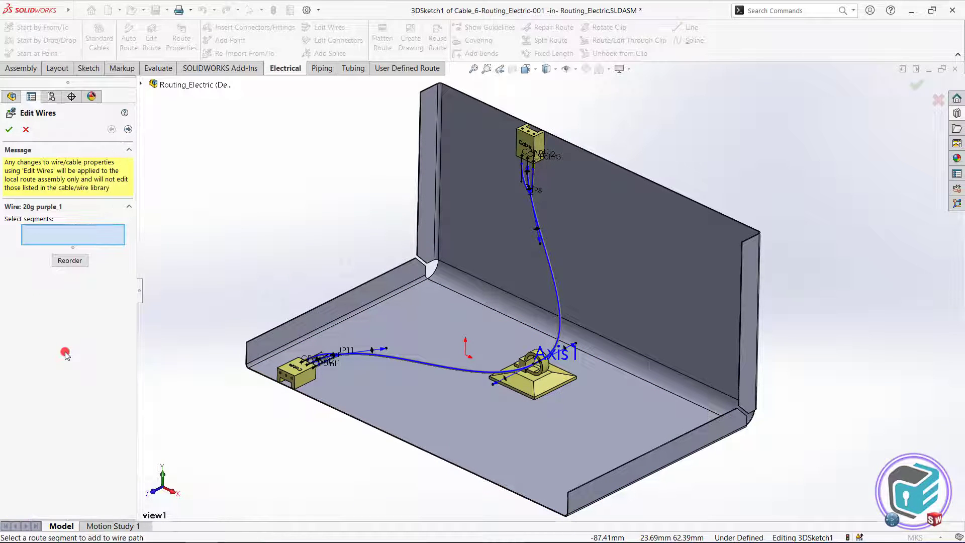
pyautogui.click(536, 180)
pyautogui.click(536, 212)
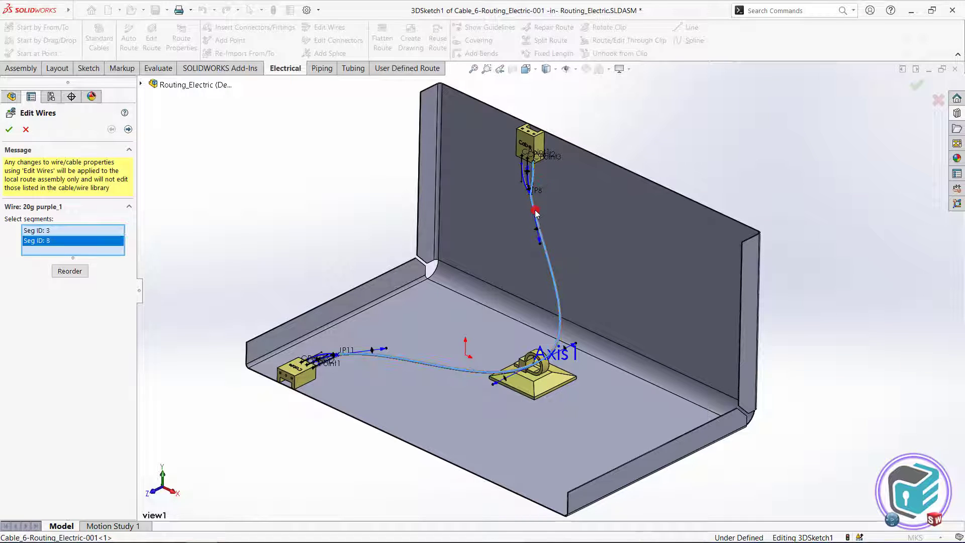
pyautogui.click(327, 366)
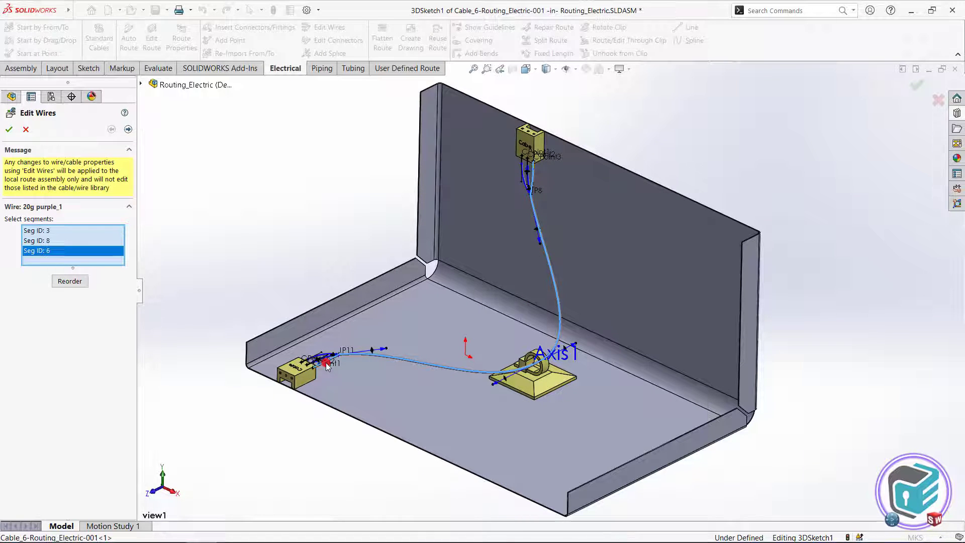
pyautogui.click(7, 148)
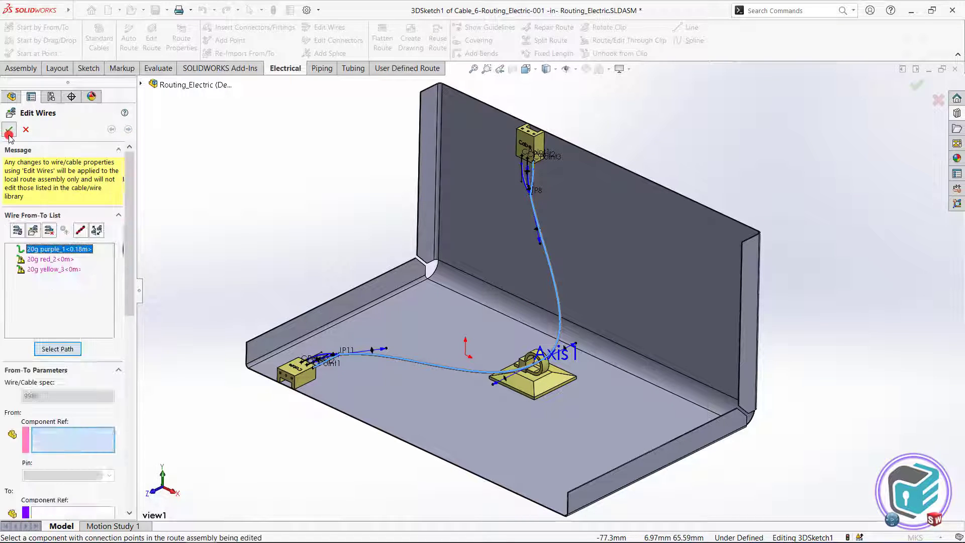
# Step: Begin choosing 20g red_2's path segments from view1
pyautogui.doubleClick(51, 260)
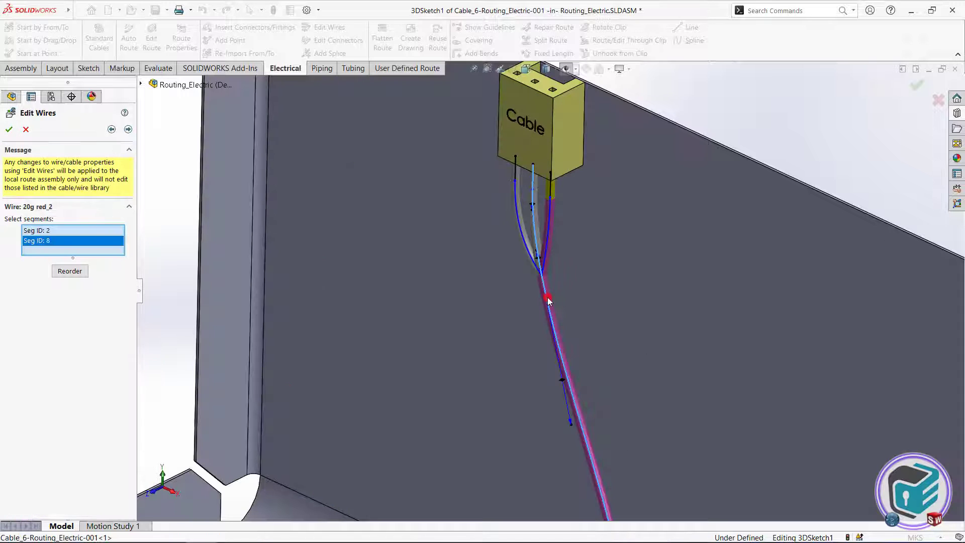
pyautogui.press('space')
pyautogui.click(581, 404)
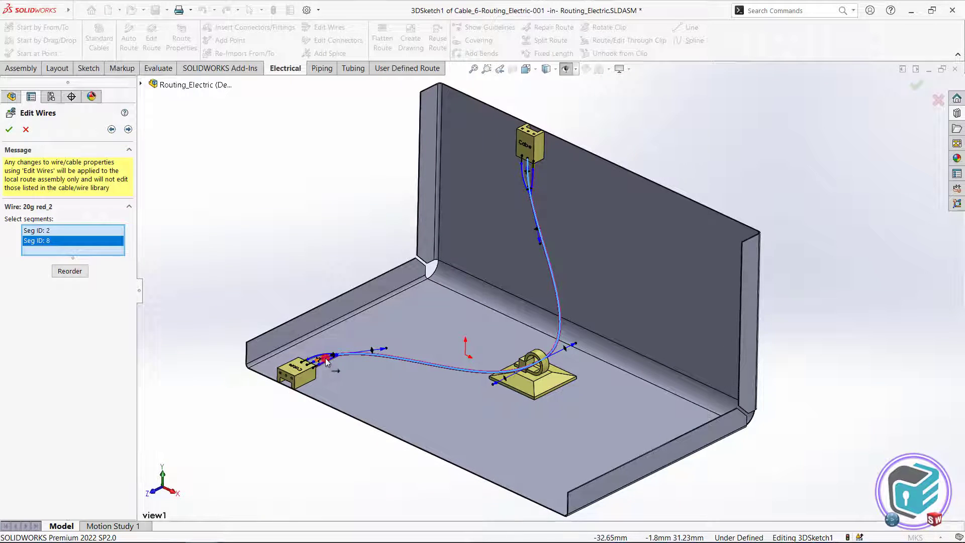
# Step: Add segment 7 to complete the 20g red_2 wire path
pyautogui.scroll(-5, 326, 358)
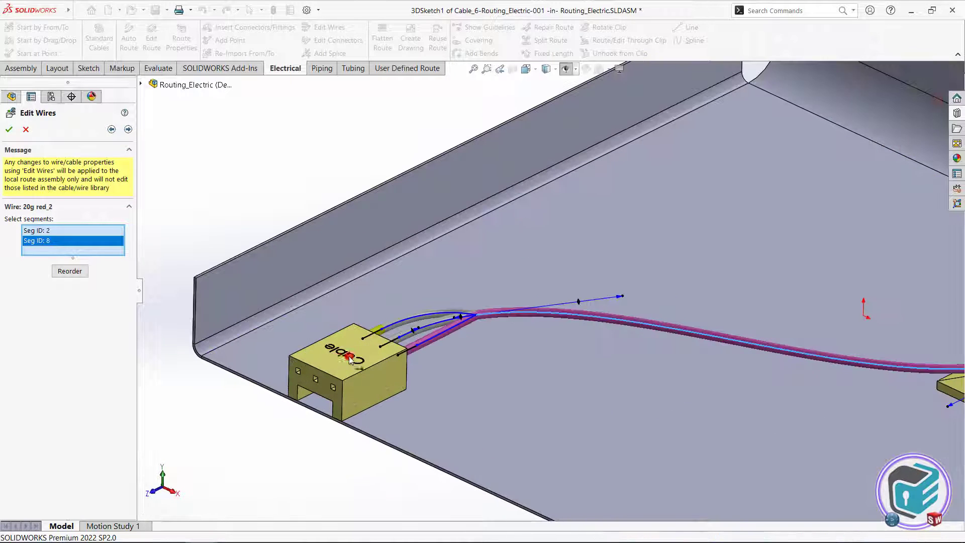
pyautogui.click(437, 336)
pyautogui.click(75, 203)
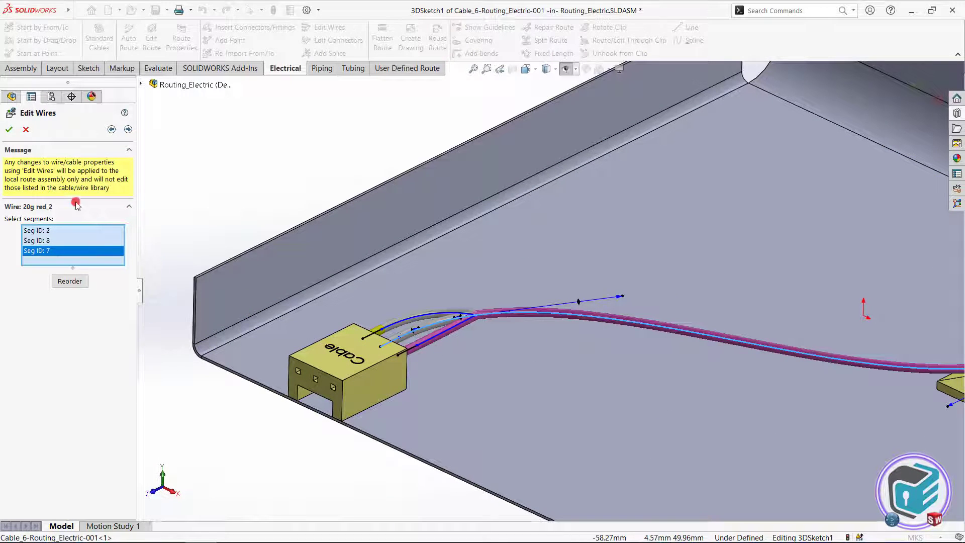
pyautogui.click(11, 132)
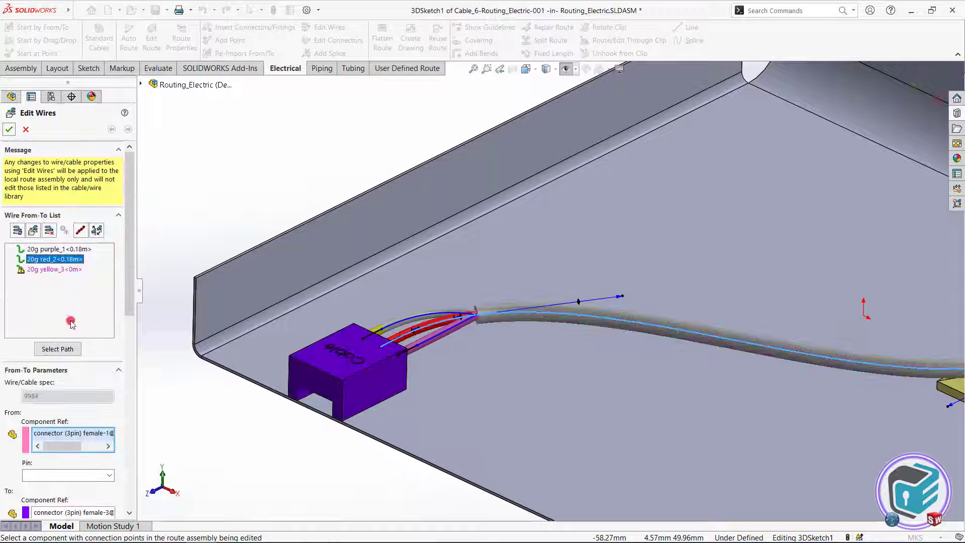
# Step: Assign 20g yellow_3 the path through segments 4, 8 and 1
pyautogui.click(49, 271)
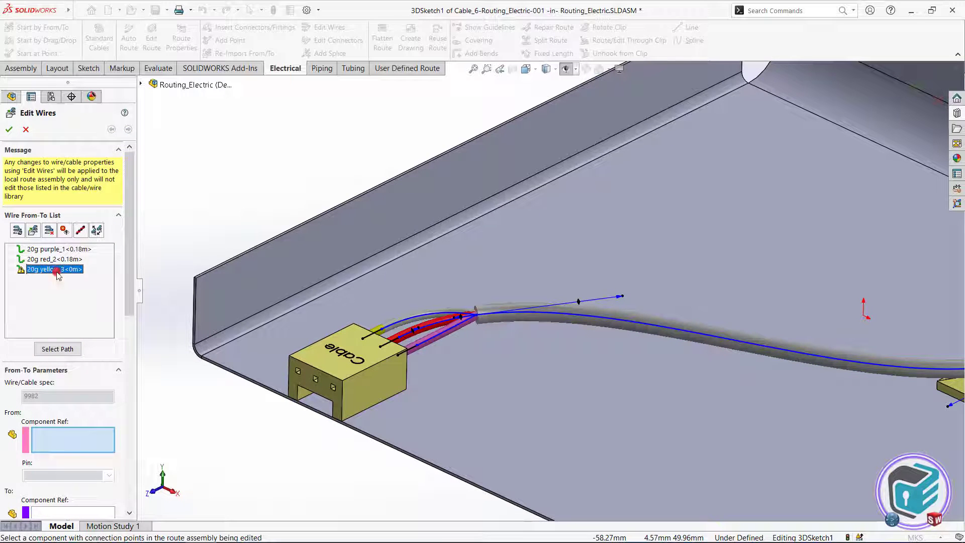
pyautogui.click(66, 349)
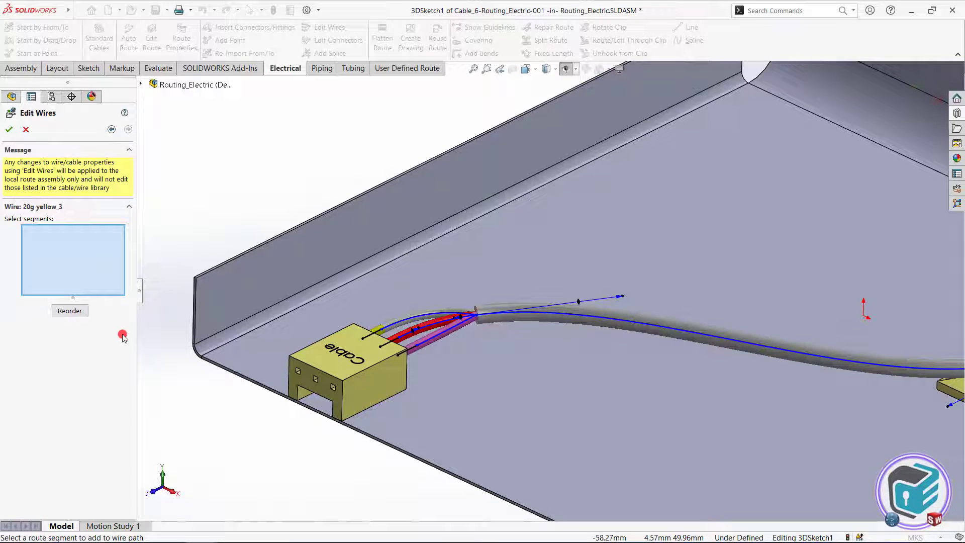
pyautogui.click(423, 313)
pyautogui.click(662, 333)
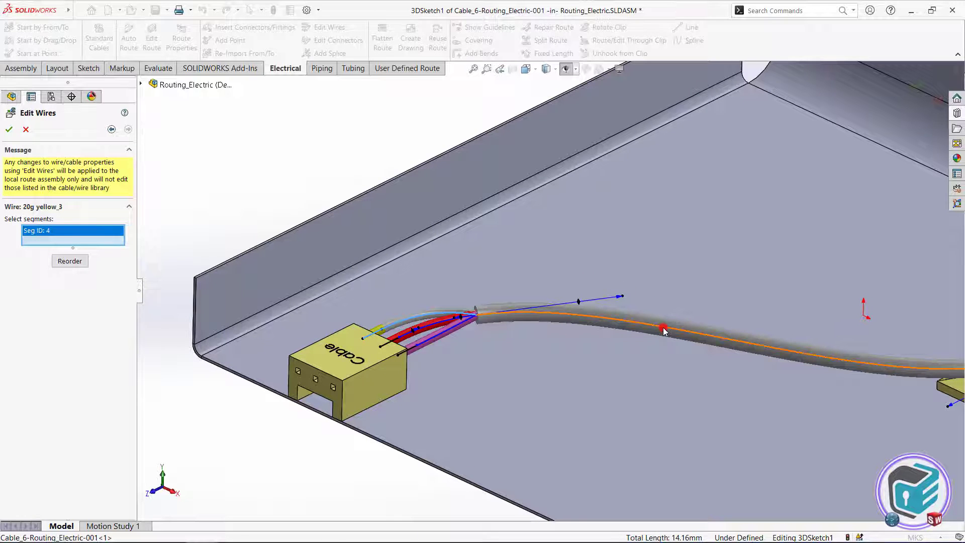
pyautogui.moveTo(764, 268); pyautogui.dragTo(739, 210, button='middle')
pyautogui.scroll(3, 618, 224)
pyautogui.scroll(5, 618, 225)
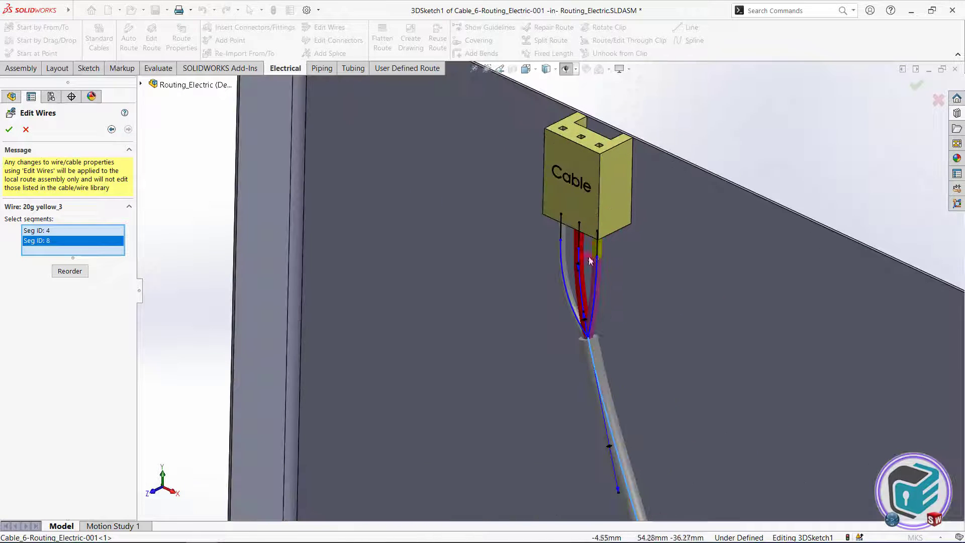
pyautogui.click(562, 273)
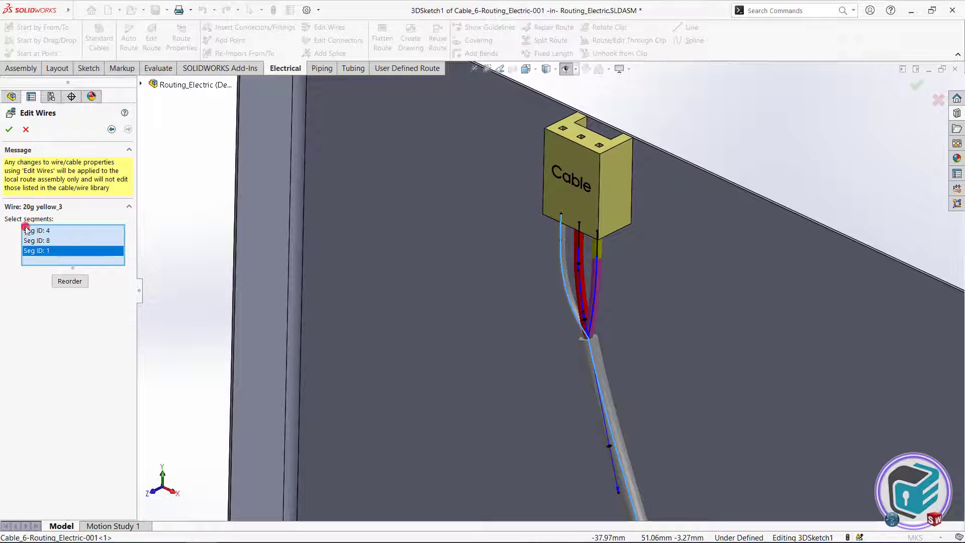
pyautogui.click(9, 130)
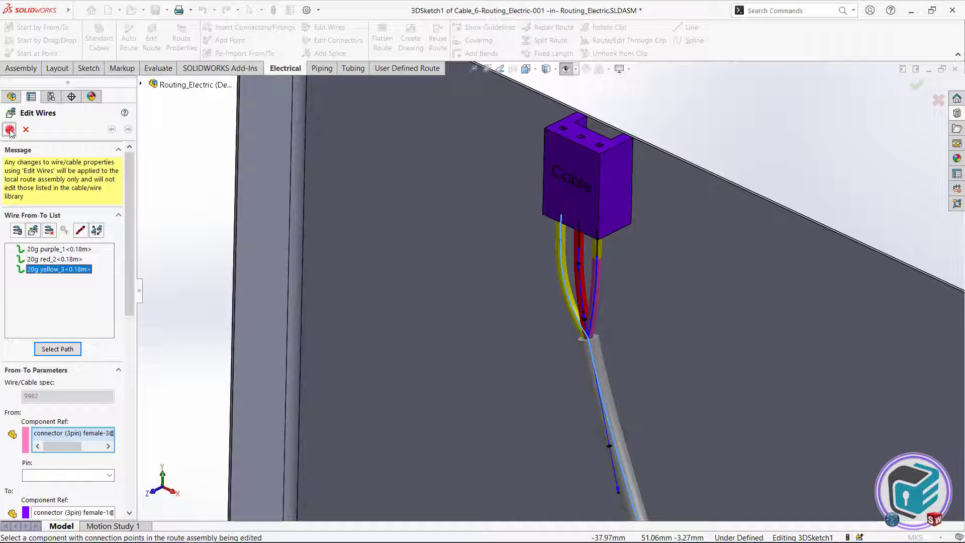
# Step: Accept the wire edits and inspect the routed wires before returning to view1
pyautogui.click(9, 129)
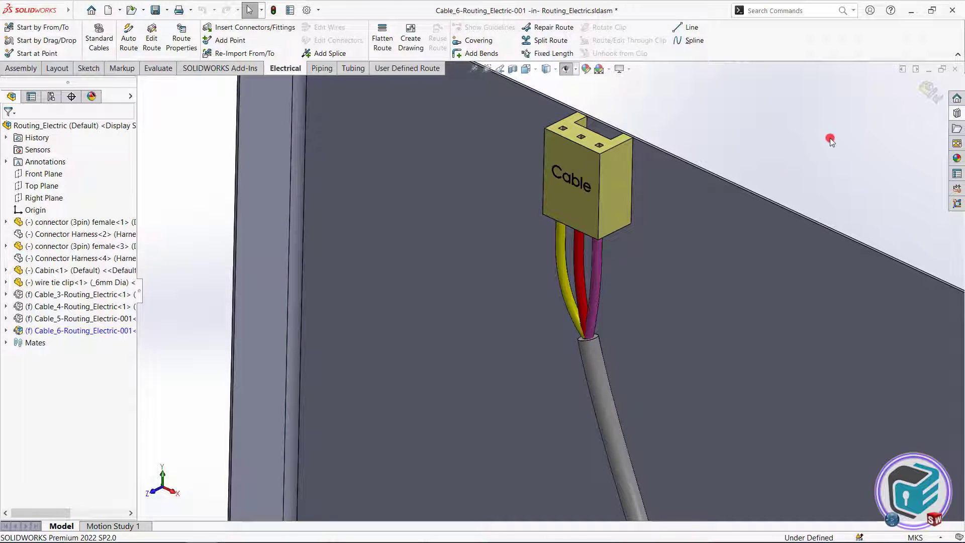
pyautogui.scroll(3, 623, 292)
pyautogui.moveTo(614, 305)
pyautogui.mouseDown(button='middle')
pyautogui.moveTo(654, 246)
pyautogui.moveTo(643, 268)
pyautogui.mouseUp(button='middle')
pyautogui.scroll(5, 607, 400)
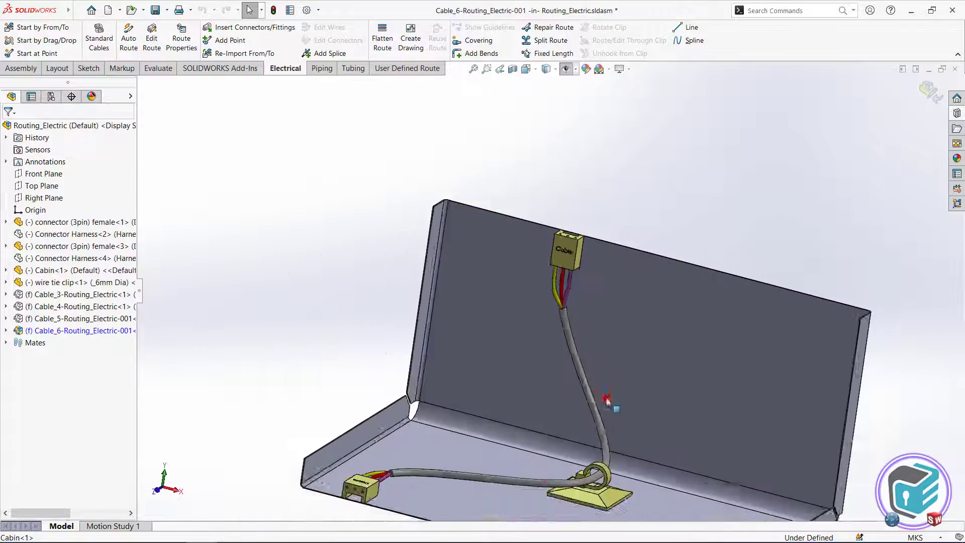
pyautogui.scroll(-5, 567, 395)
pyautogui.moveTo(521, 476)
pyautogui.mouseDown(button='middle')
pyautogui.moveTo(497, 498)
pyautogui.moveTo(595, 319)
pyautogui.mouseUp(button='middle')
pyautogui.scroll(3, 533, 435)
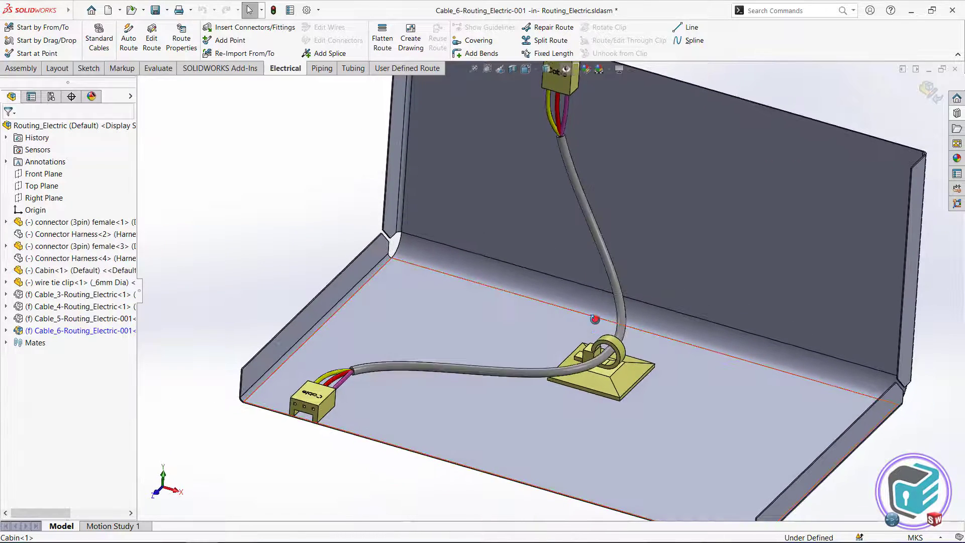
pyautogui.press('space')
pyautogui.press('Return')
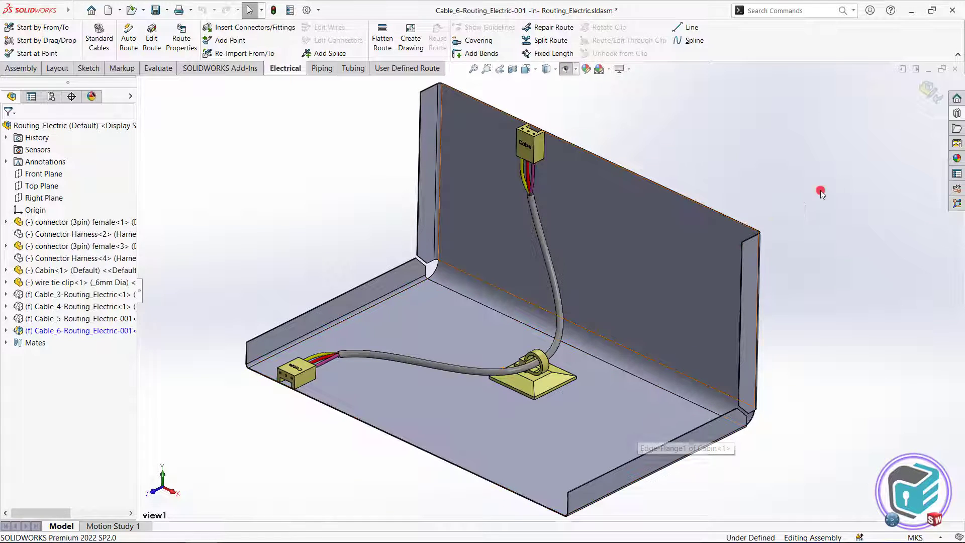
pyautogui.click(921, 91)
pyautogui.moveTo(60, 246); pyautogui.dragTo(48, 330)
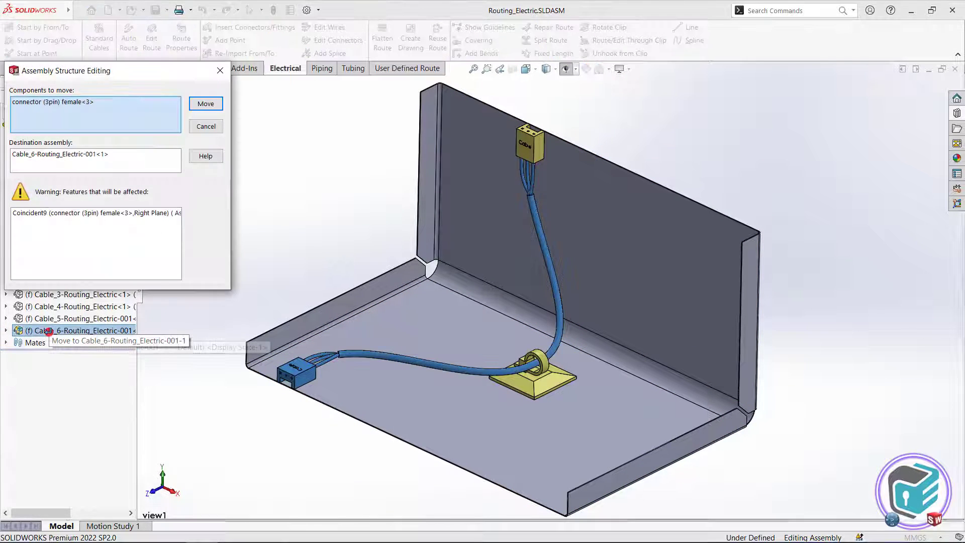
pyautogui.click(208, 104)
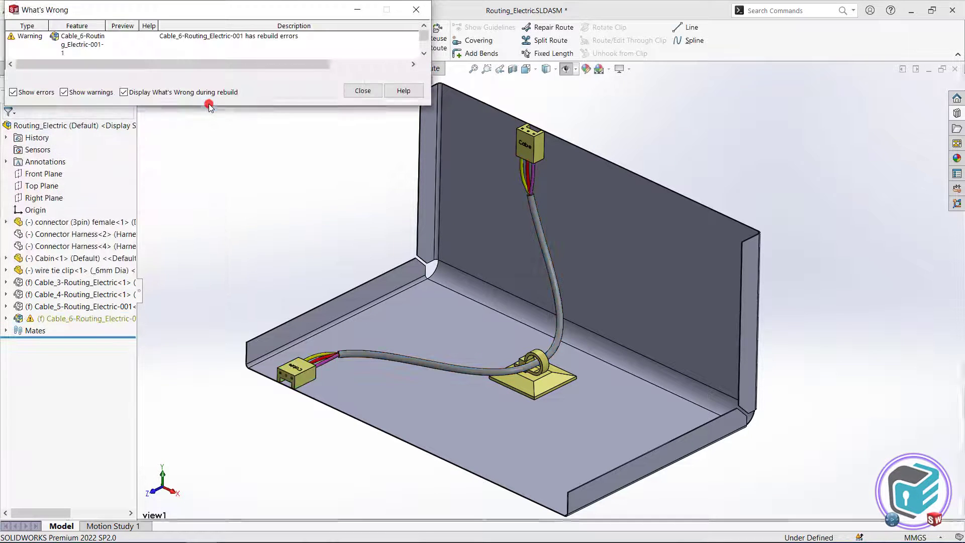
pyautogui.click(361, 93)
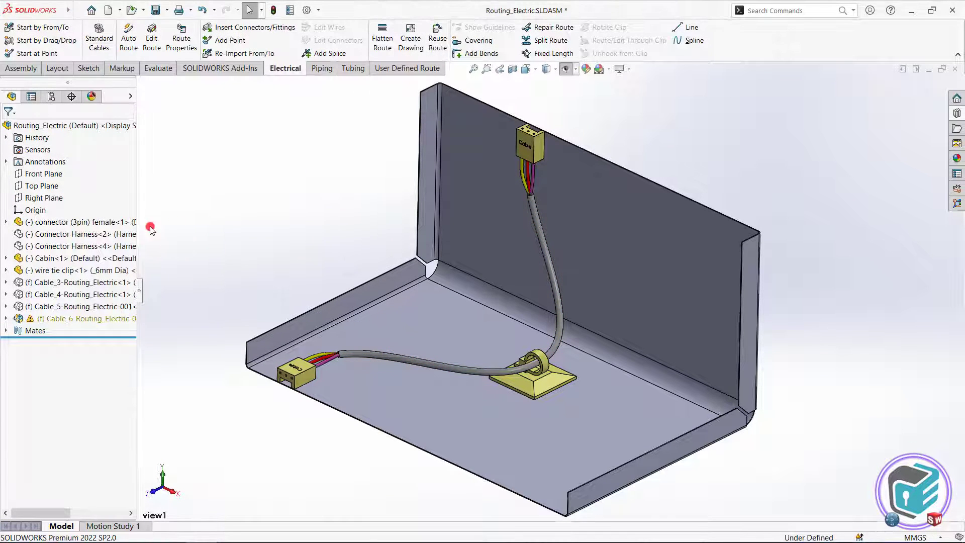
pyautogui.click(75, 223)
pyautogui.moveTo(66, 223); pyautogui.dragTo(63, 318)
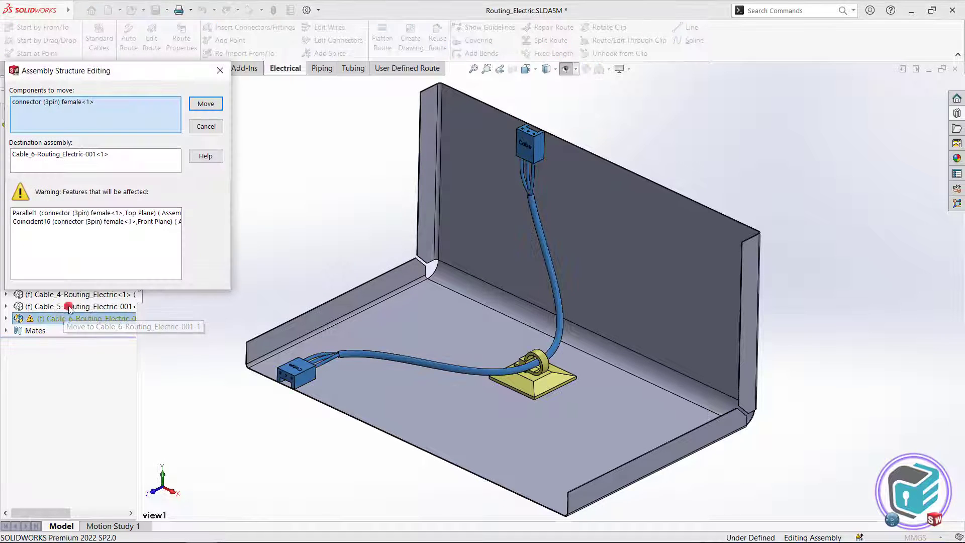
pyautogui.click(205, 104)
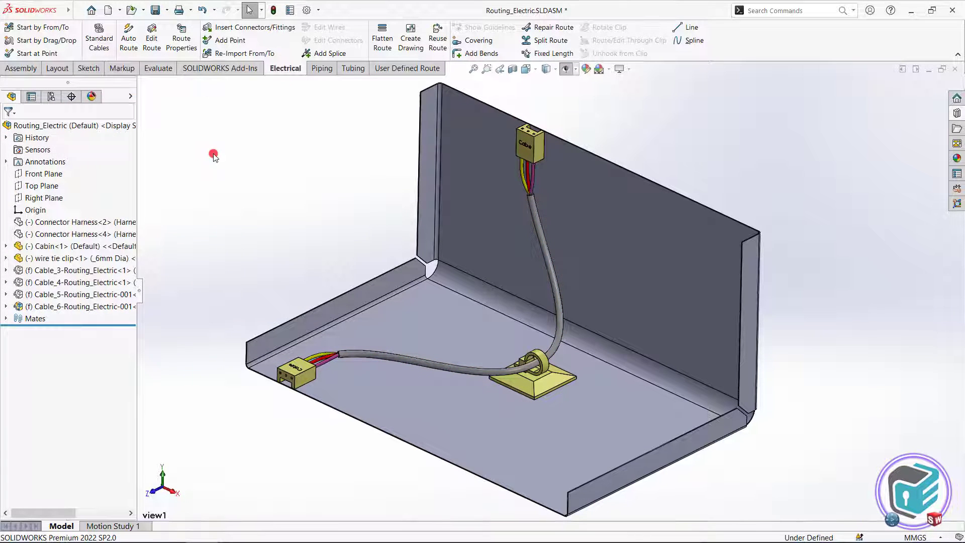
pyautogui.click(154, 297)
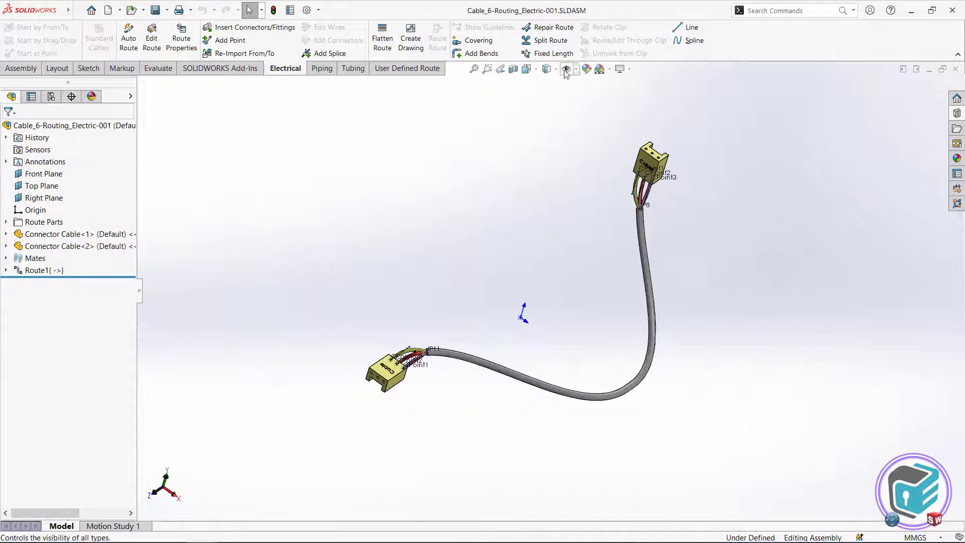
pyautogui.moveTo(653, 282); pyautogui.dragTo(625, 330, button='middle')
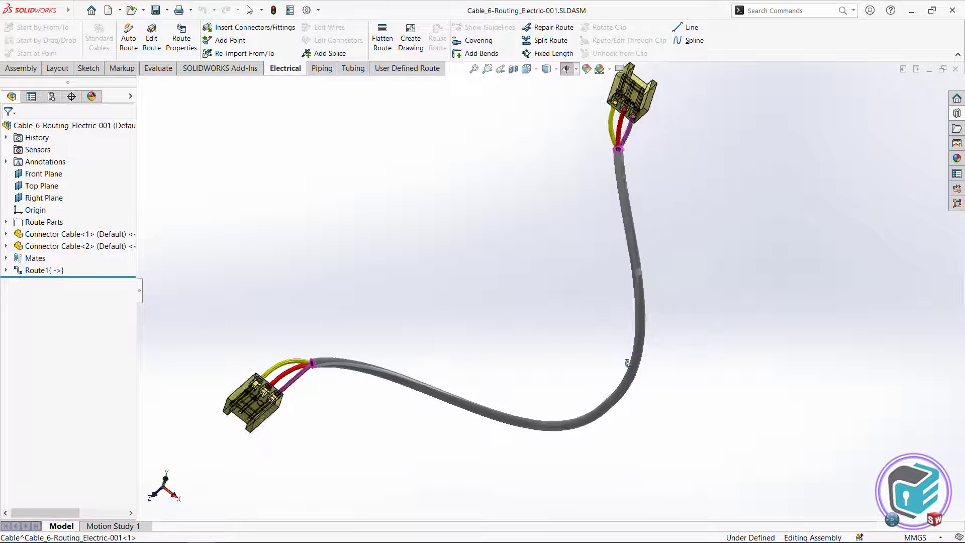
pyautogui.scroll(2, 543, 275)
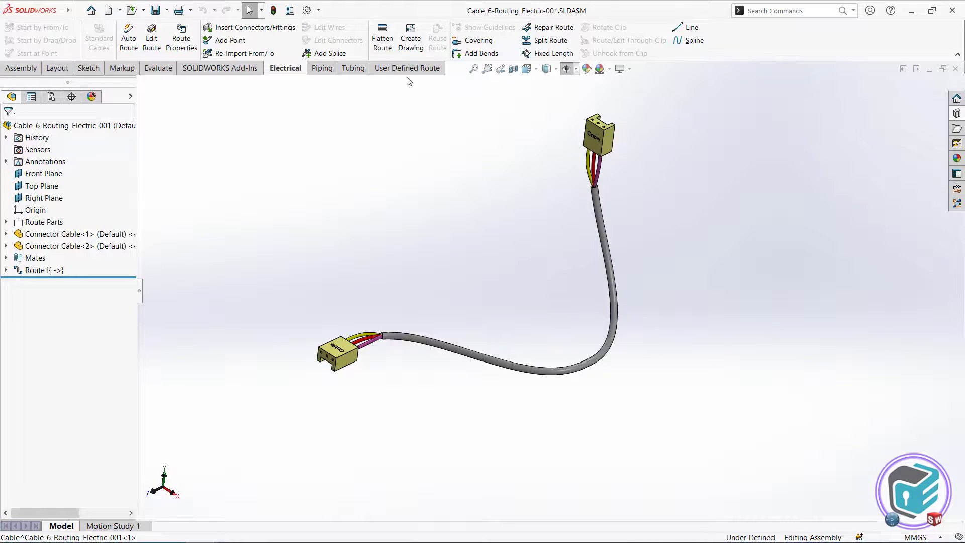
# Step: Flatten Cable_6 into an annotation route with length annotations
pyautogui.click(382, 42)
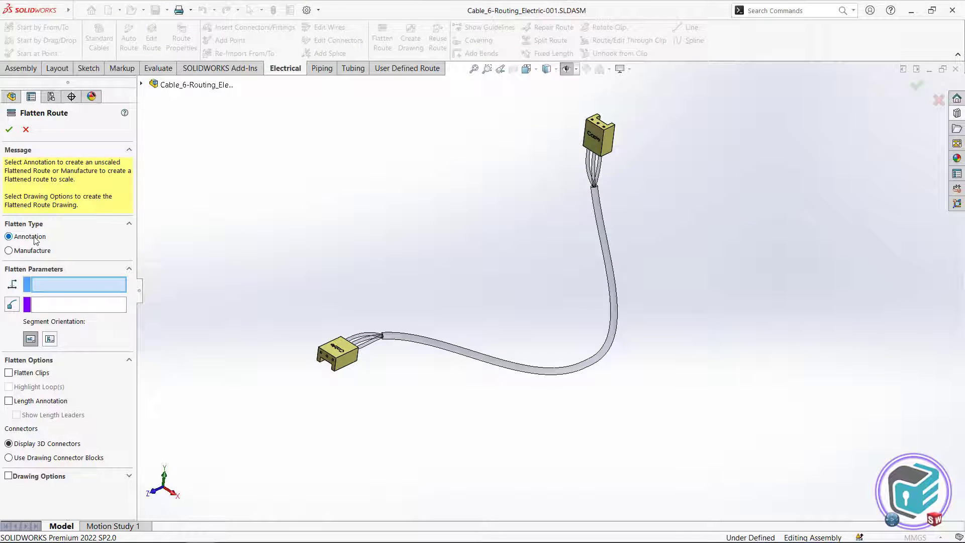
pyautogui.click(567, 69)
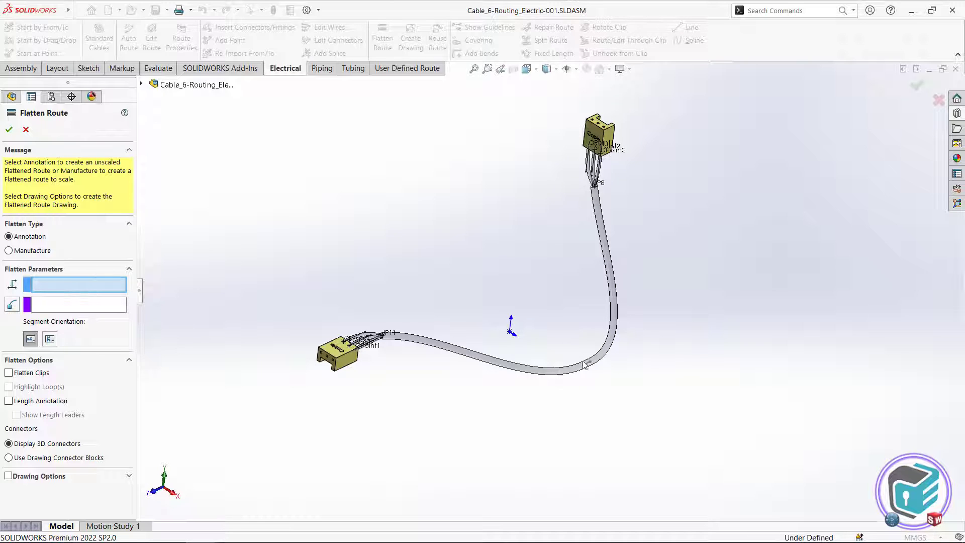
pyautogui.click(588, 365)
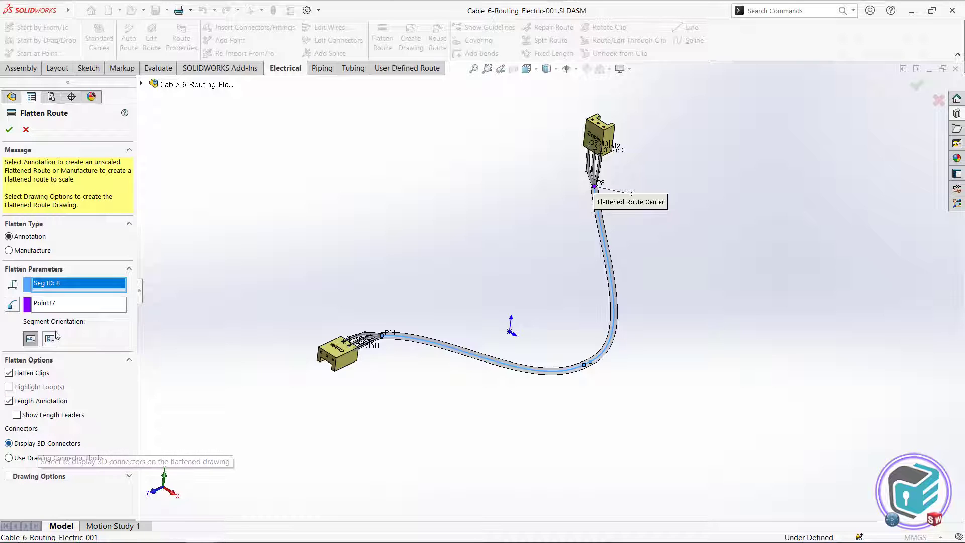
pyautogui.click(9, 129)
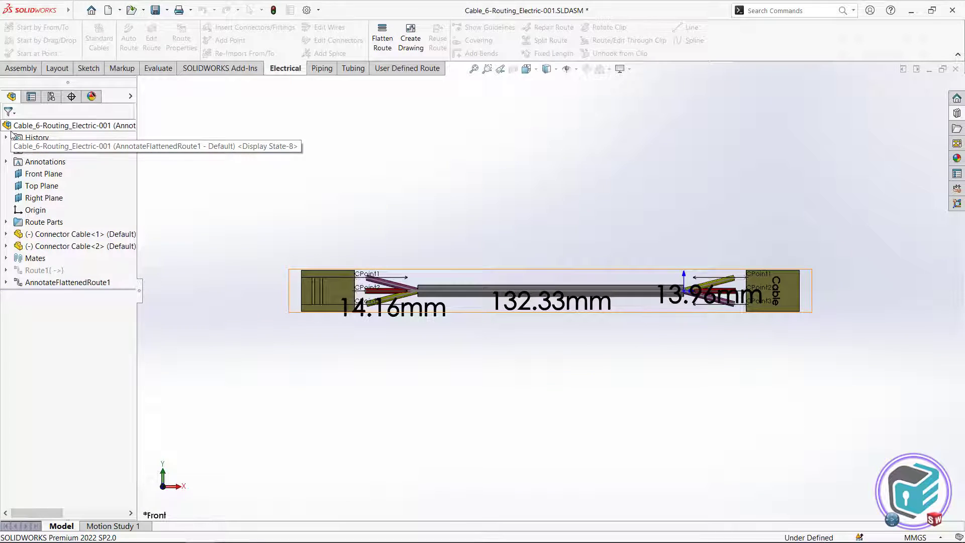
# Step: Place the 14.16mm, 132.33mm and 13.96mm length notes below the cable
pyautogui.moveTo(388, 317); pyautogui.dragTo(321, 370)
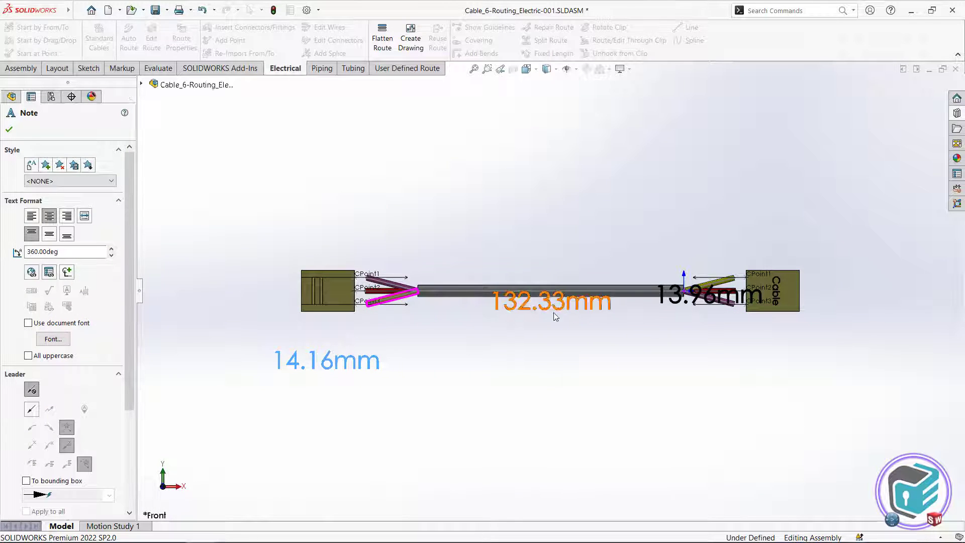
pyautogui.moveTo(550, 298); pyautogui.dragTo(556, 340)
pyautogui.moveTo(692, 308); pyautogui.dragTo(728, 362)
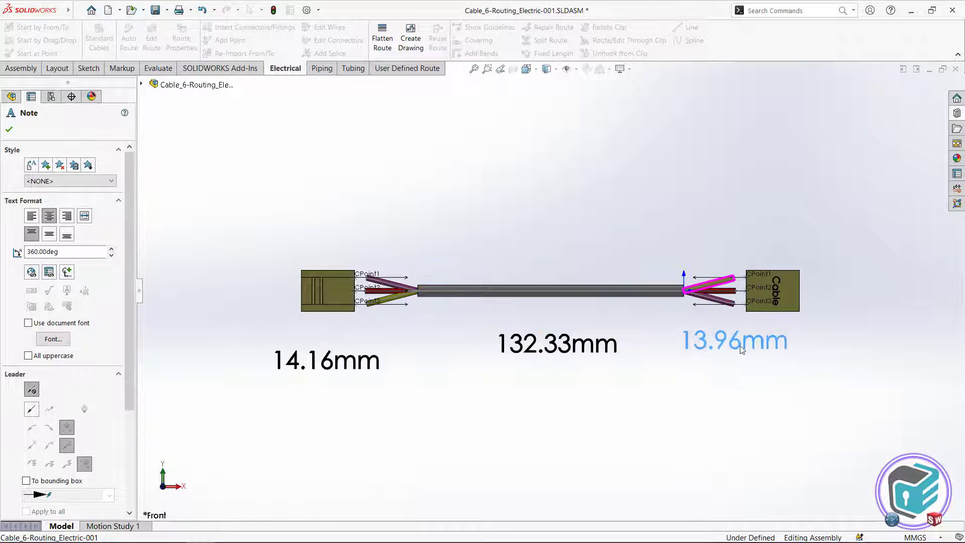
pyautogui.click(694, 414)
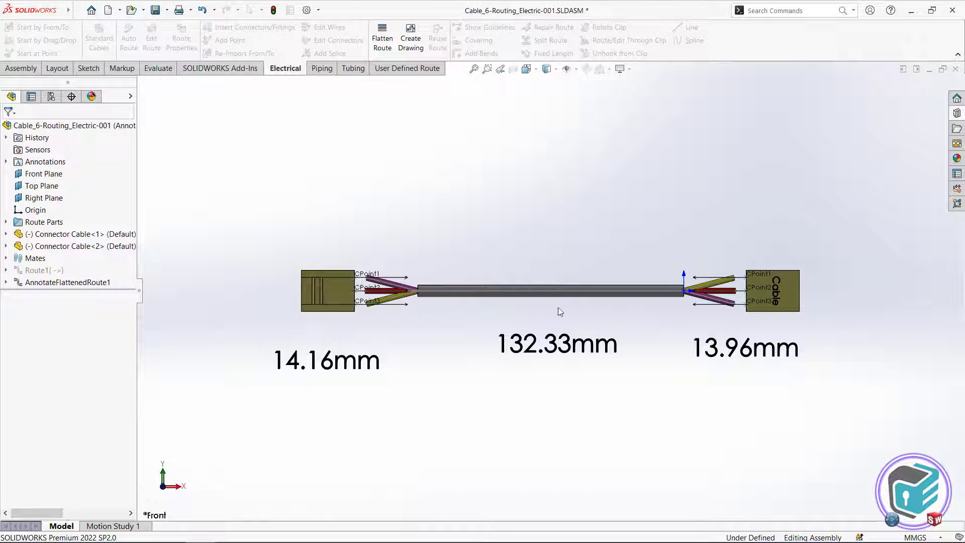
# Step: Create a drawing with Electrical BOM including wire lengths, connector tables and auto balloons
pyautogui.click(411, 45)
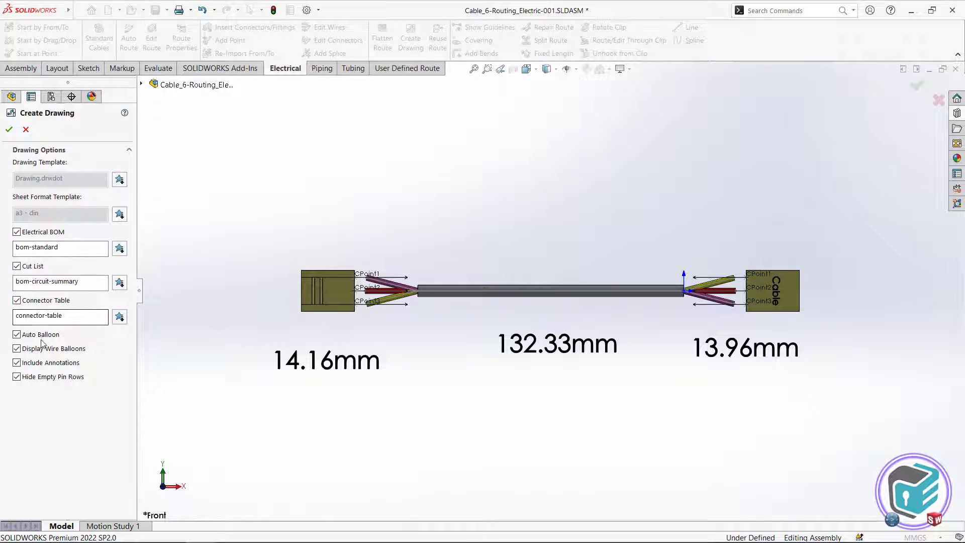
pyautogui.click(10, 129)
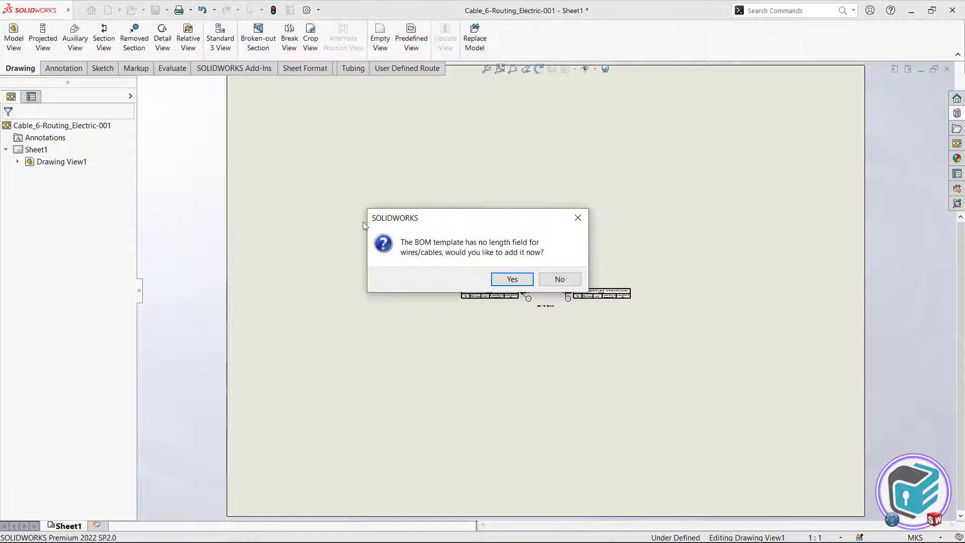
pyautogui.click(527, 280)
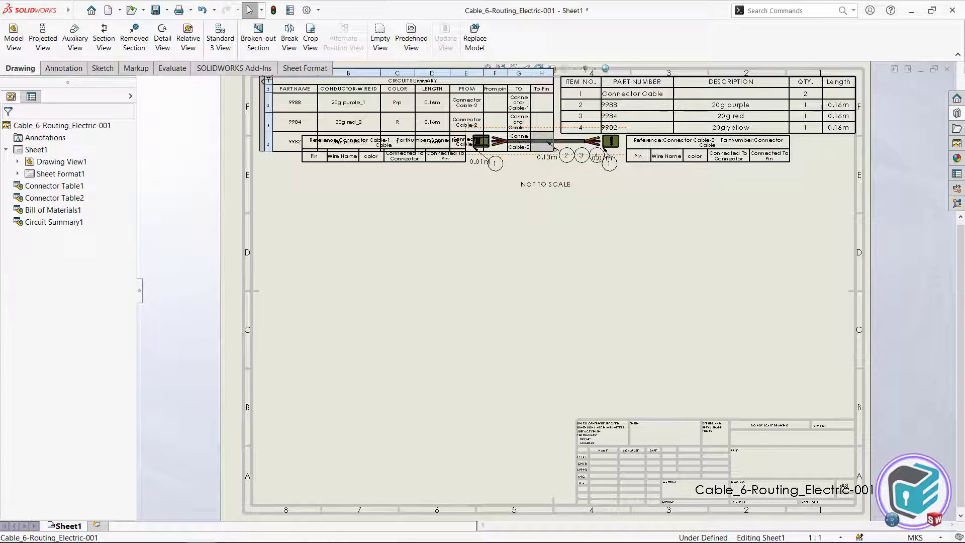
# Step: Move the flattened cable view below the tables and fit the sheet
pyautogui.moveTo(552, 148); pyautogui.dragTo(552, 208)
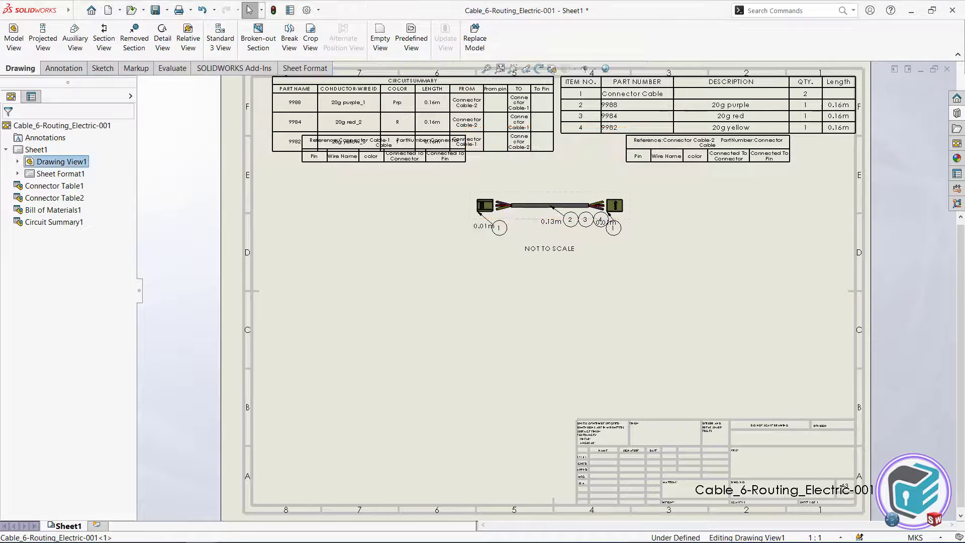
pyautogui.click(501, 273)
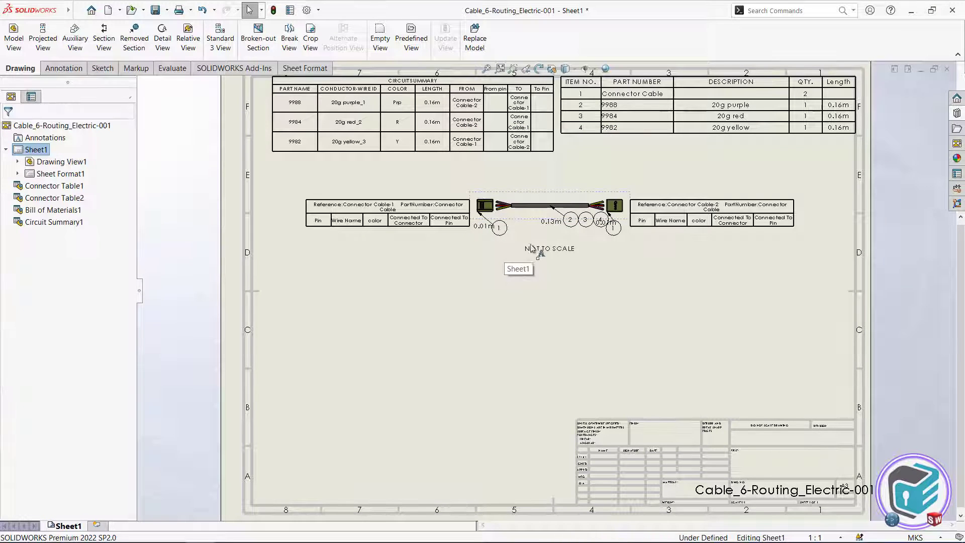
pyautogui.click(528, 121)
pyautogui.scroll(3, 503, 131)
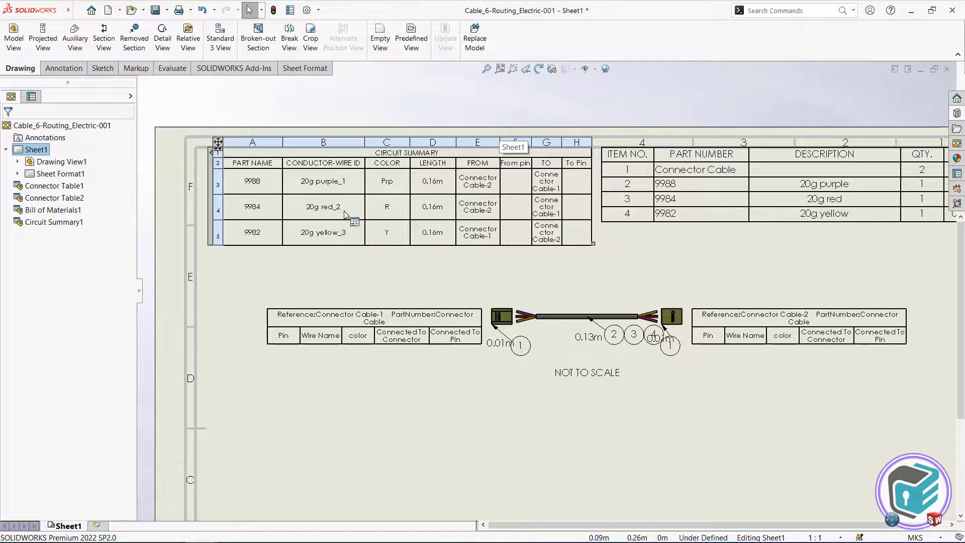
pyautogui.click(680, 266)
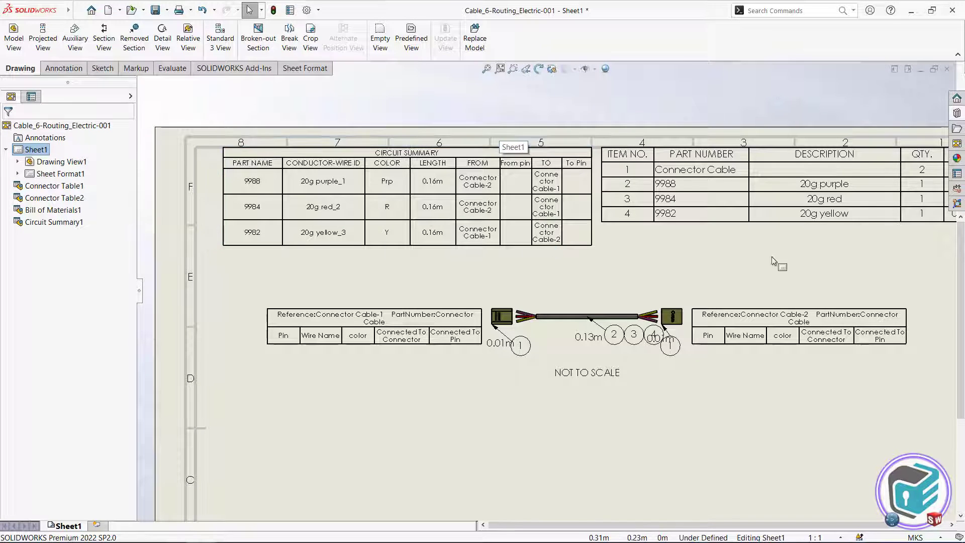
pyautogui.press('f')
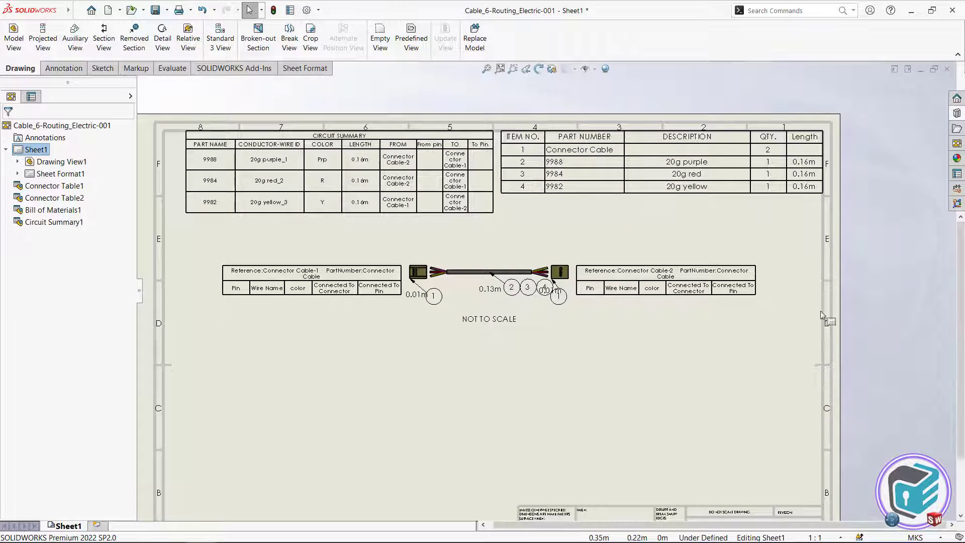
# Step: Switch the drawing unit system from MKS to MMGS
pyautogui.click(911, 537)
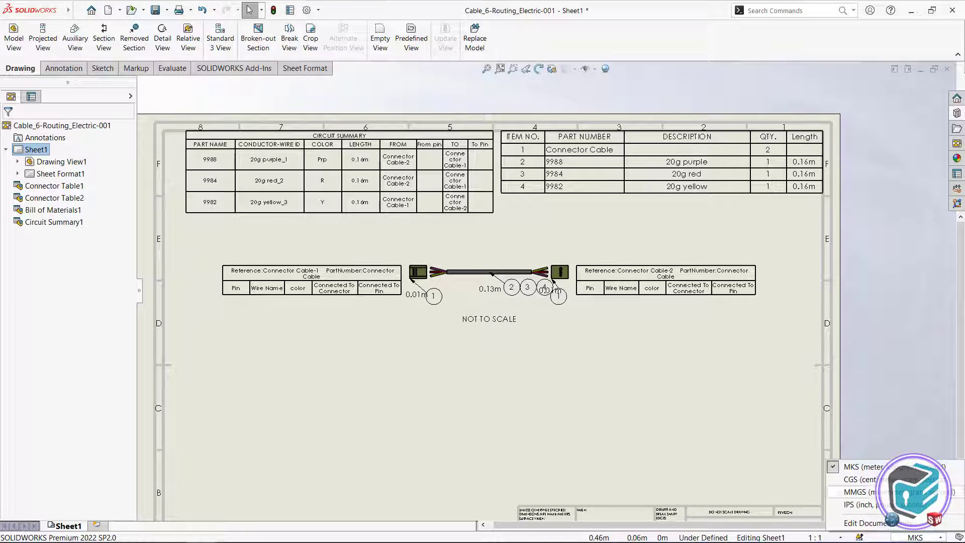
pyautogui.click(854, 493)
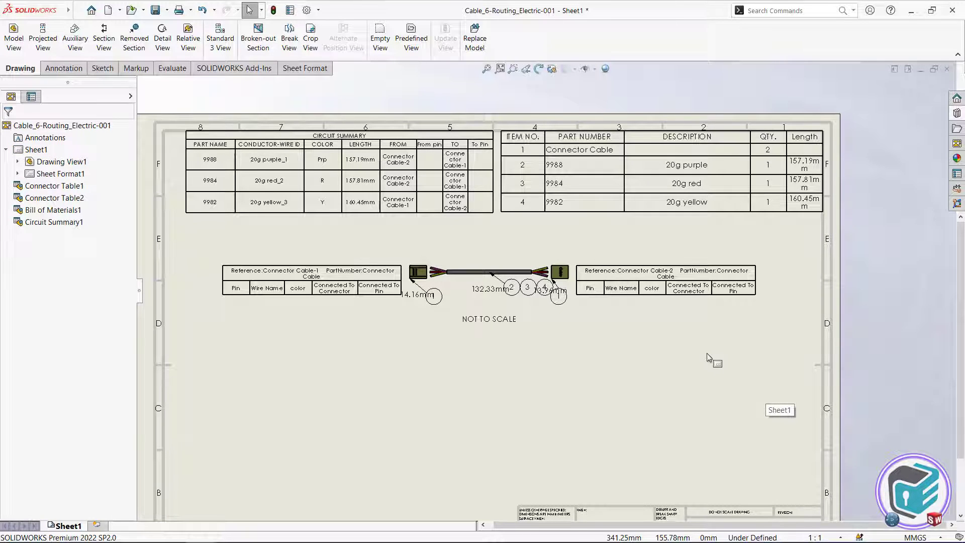
pyautogui.scroll(-1, 724, 390)
pyautogui.scroll(-2, 710, 339)
pyautogui.scroll(-1, 518, 283)
pyautogui.scroll(-1, 518, 283)
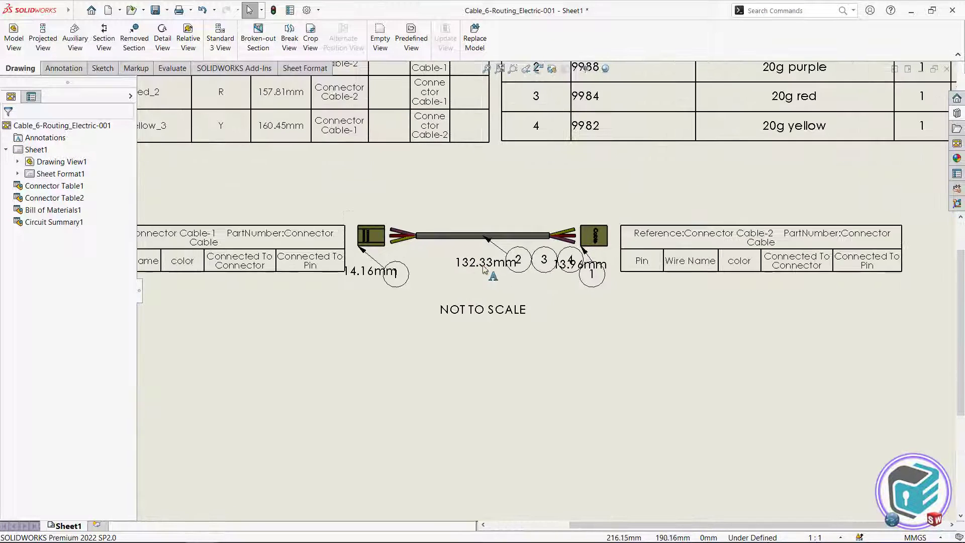
# Step: Position the 132.33mm note and stack balloons 2–4 above the cable beside balloon 1
pyautogui.moveTo(503, 262); pyautogui.dragTo(498, 281)
pyautogui.click(498, 279)
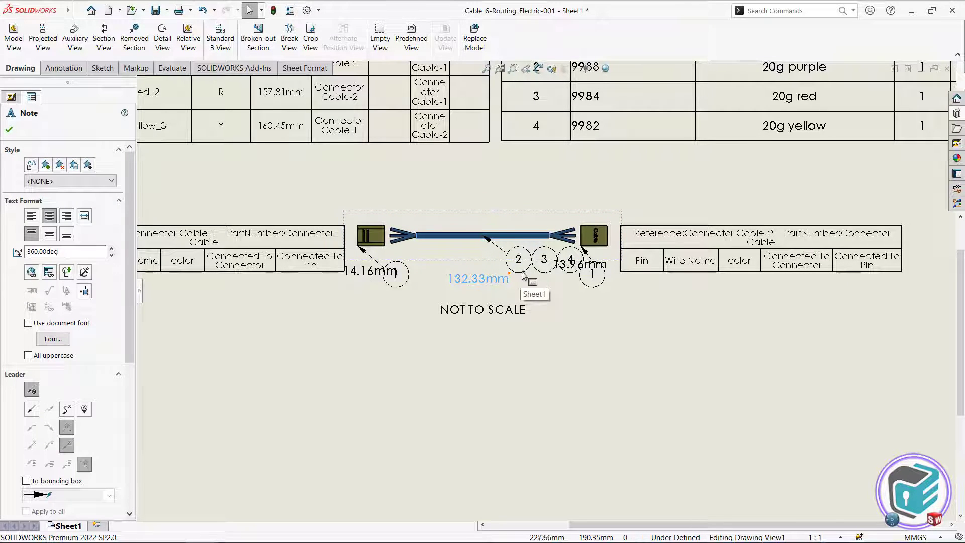
pyautogui.click(592, 271)
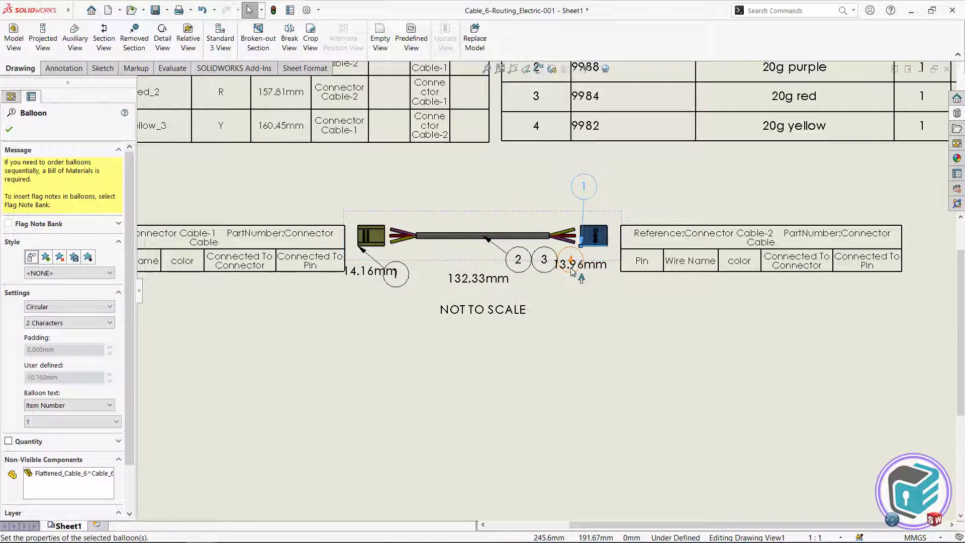
pyautogui.moveTo(569, 271); pyautogui.dragTo(525, 198)
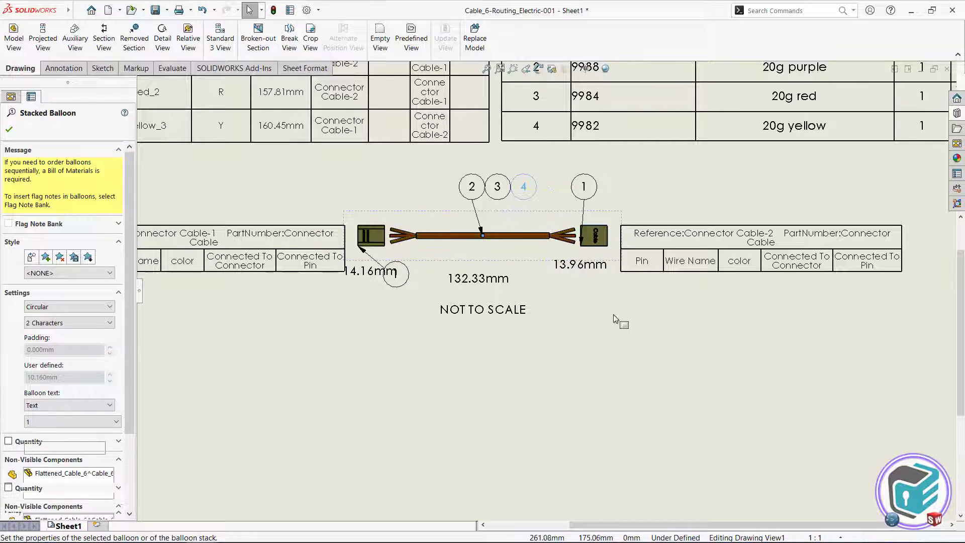
pyautogui.press('Escape')
pyautogui.press('f')
pyautogui.scroll(2, 614, 324)
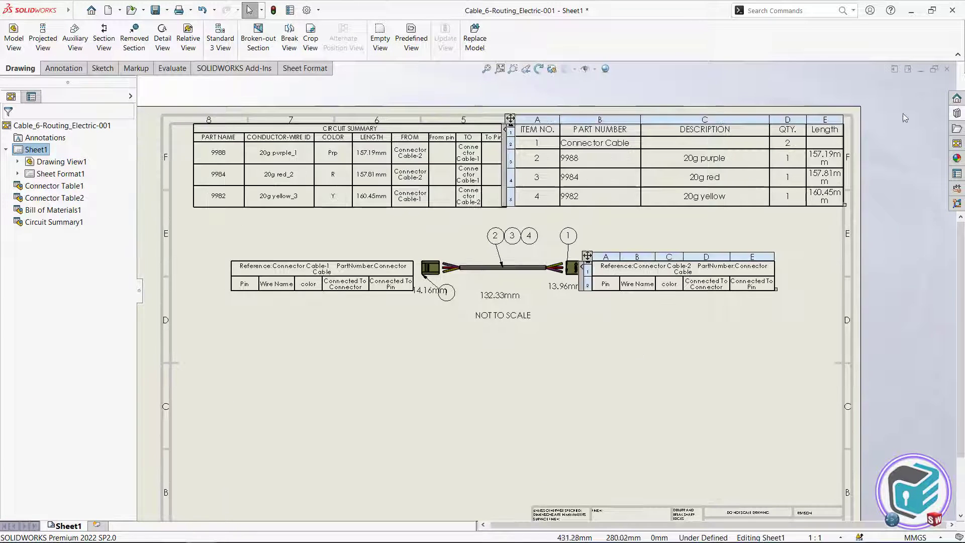
pyautogui.hotkey('ctrl', 'Tab')
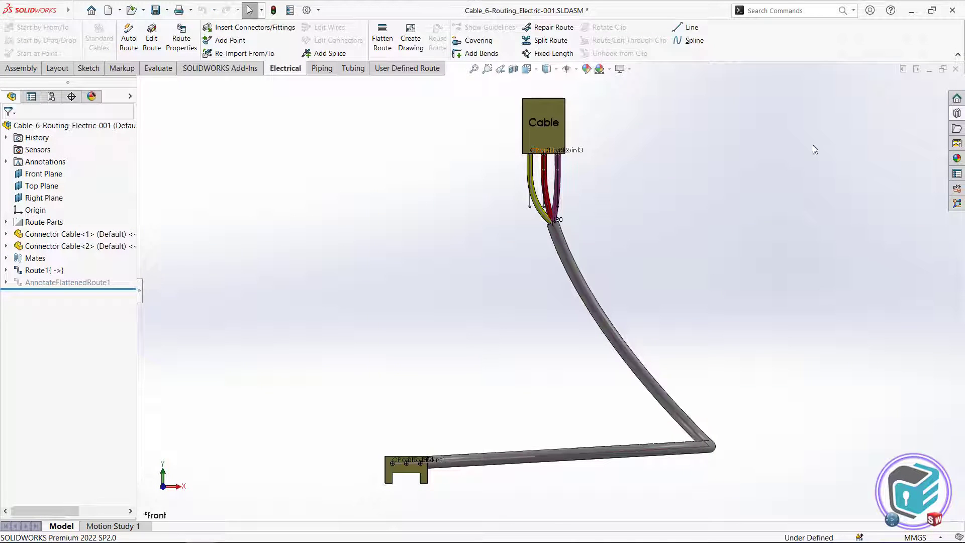
# Step: Close the Cable_6 assembly window, saving its changes to return to Routing_Electric
pyautogui.click(955, 69)
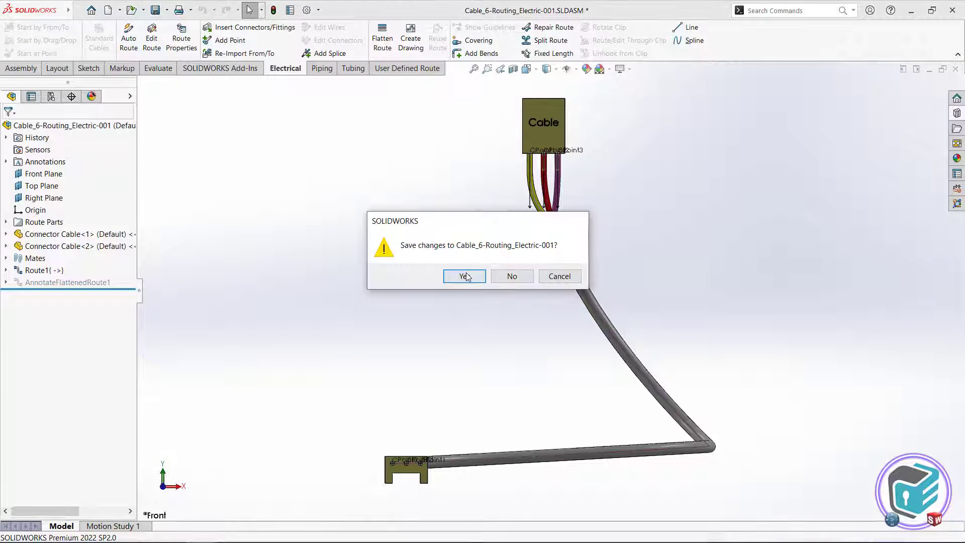
pyautogui.click(466, 277)
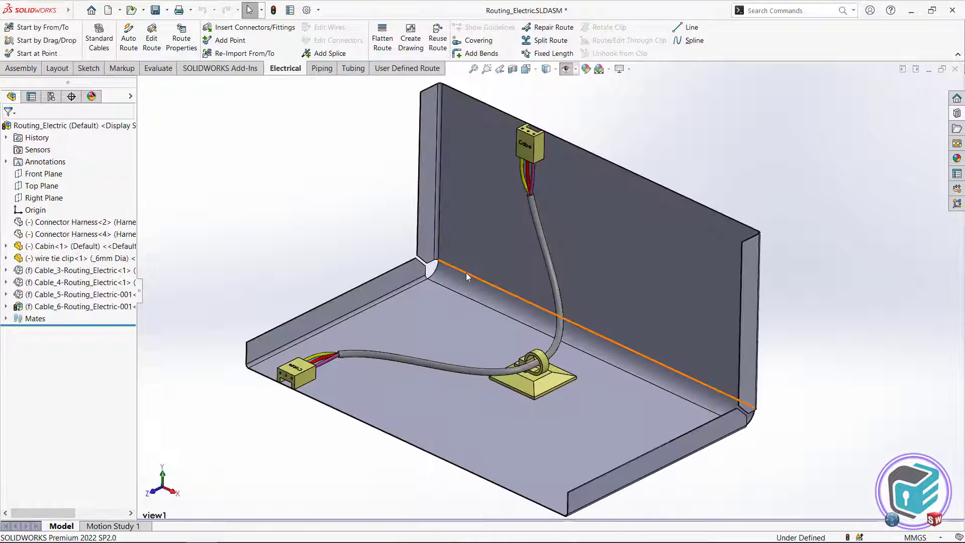